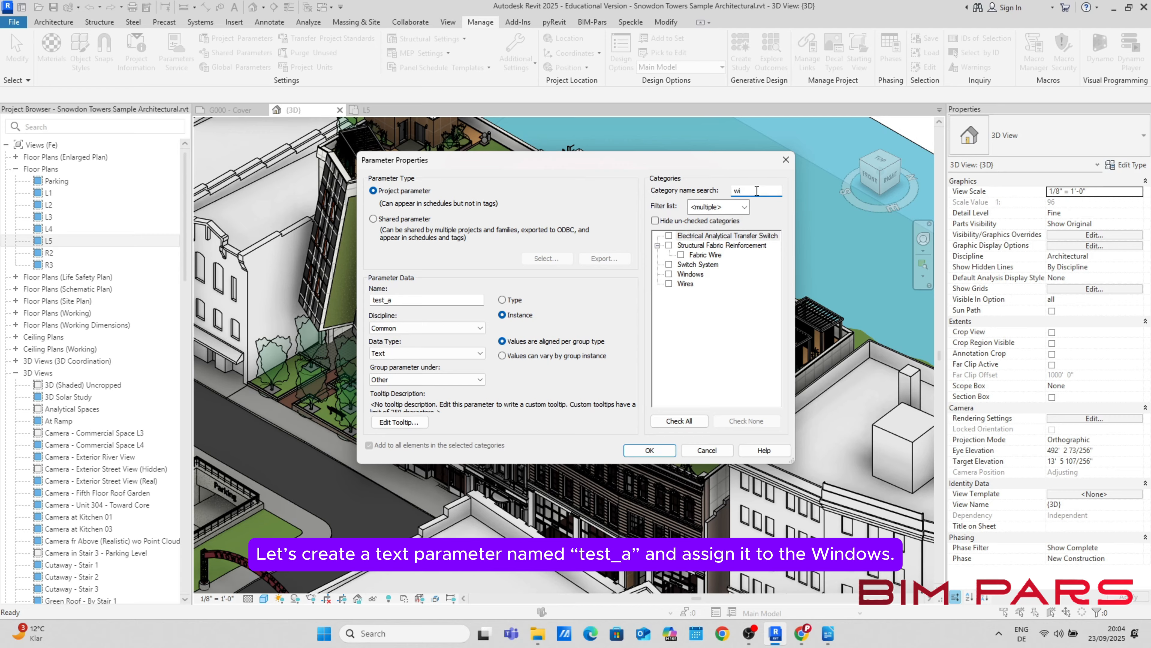
Step: Assign the test_a project parameter to the Windows category and accept the project parameter settings
left_click(669, 274)
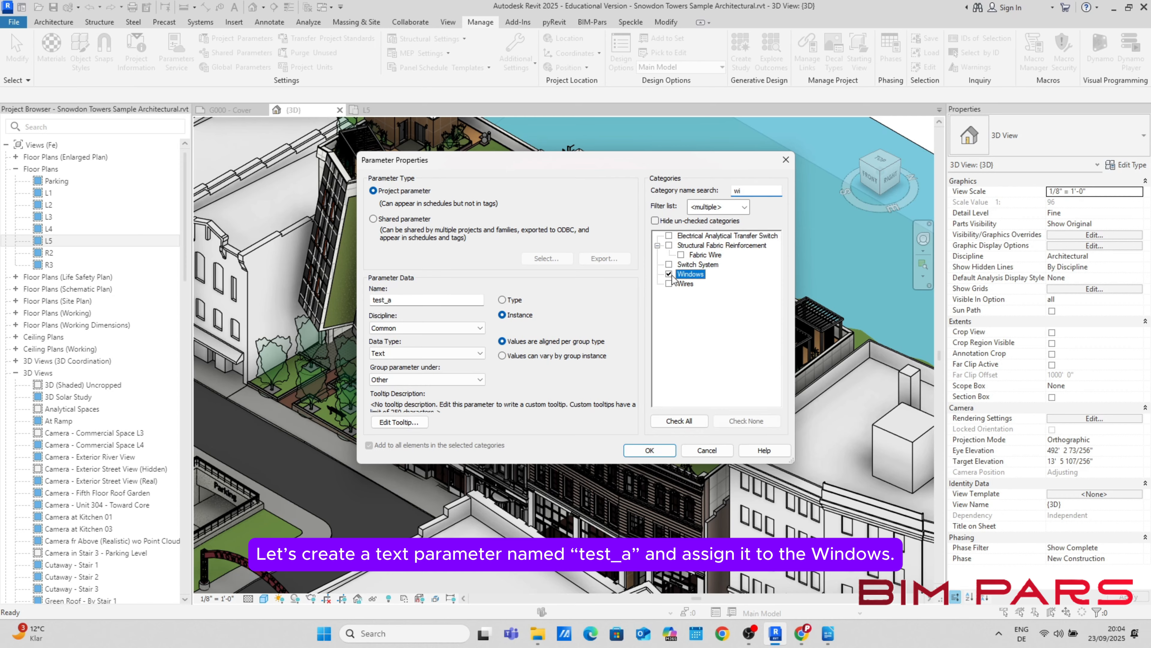
left_click(650, 450)
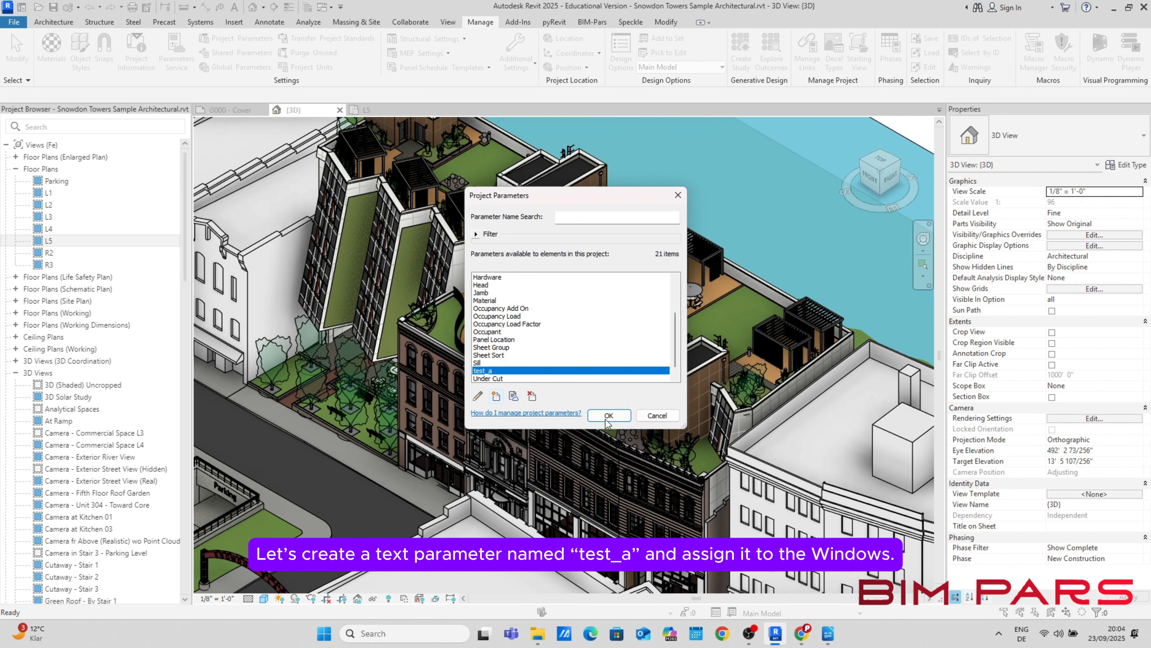
left_click(608, 420)
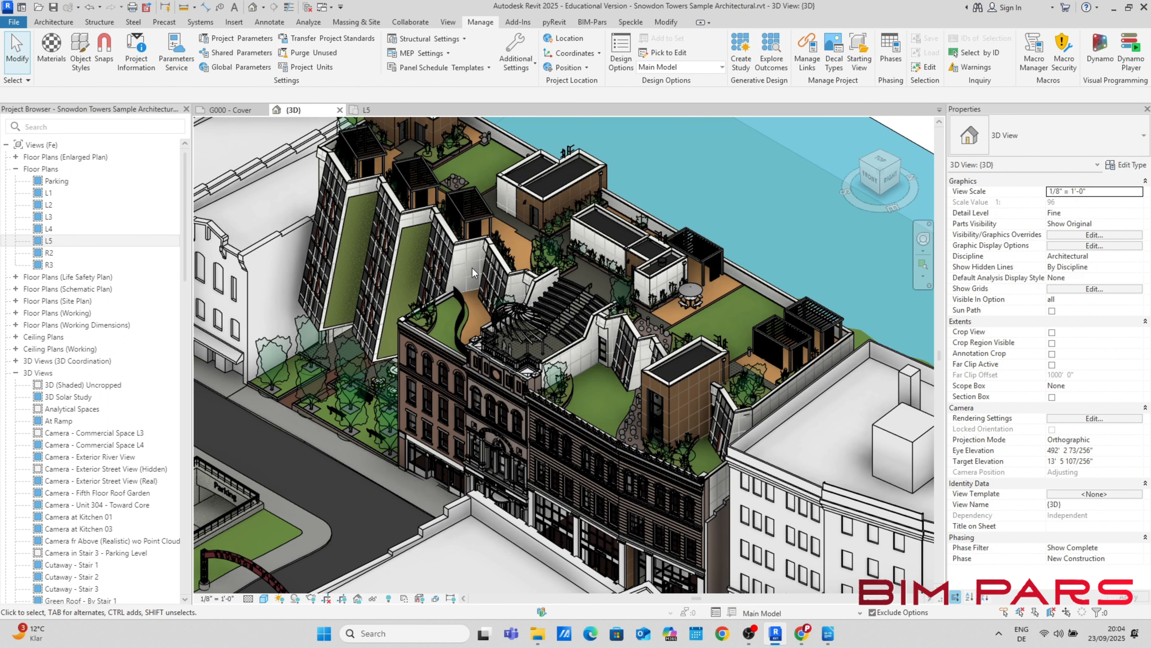
Step: With the BIM Pars toolbox, collect all elements of the OST_Windows category and isolate them in the 3D view
left_click(592, 21)
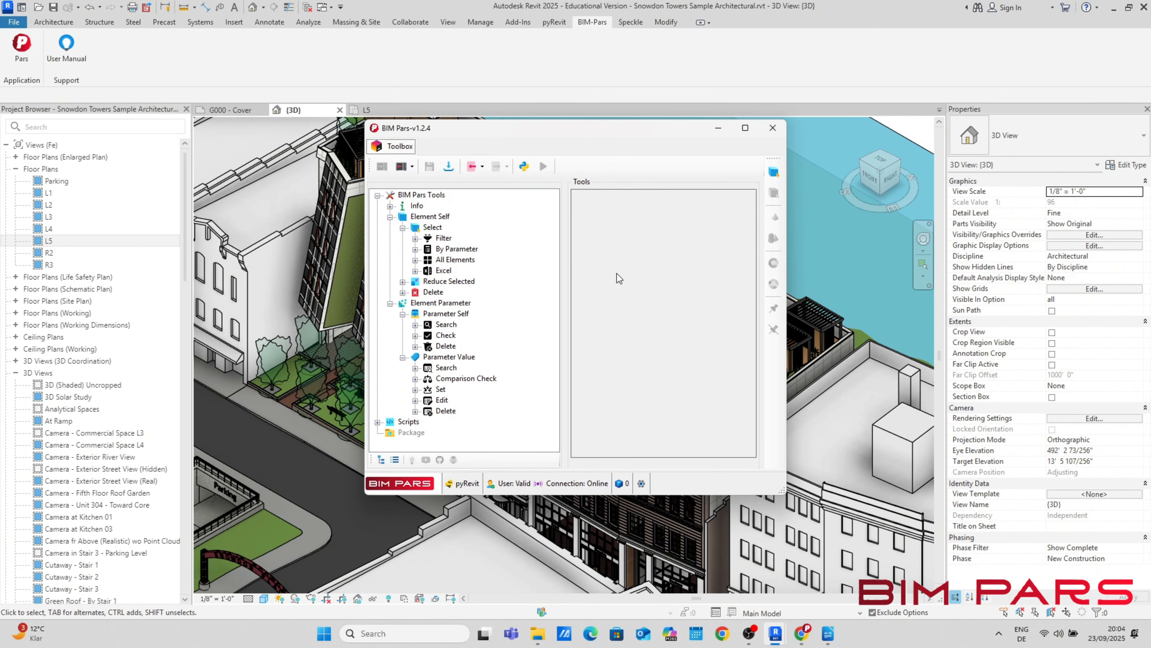
left_click(457, 259)
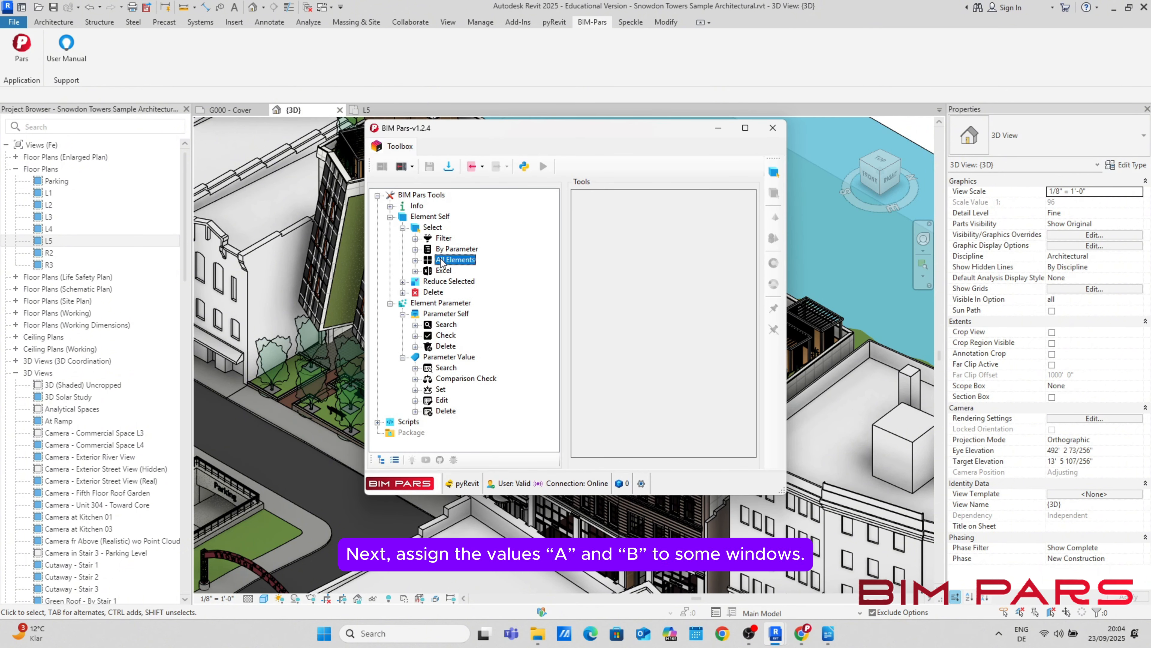
left_click(599, 214)
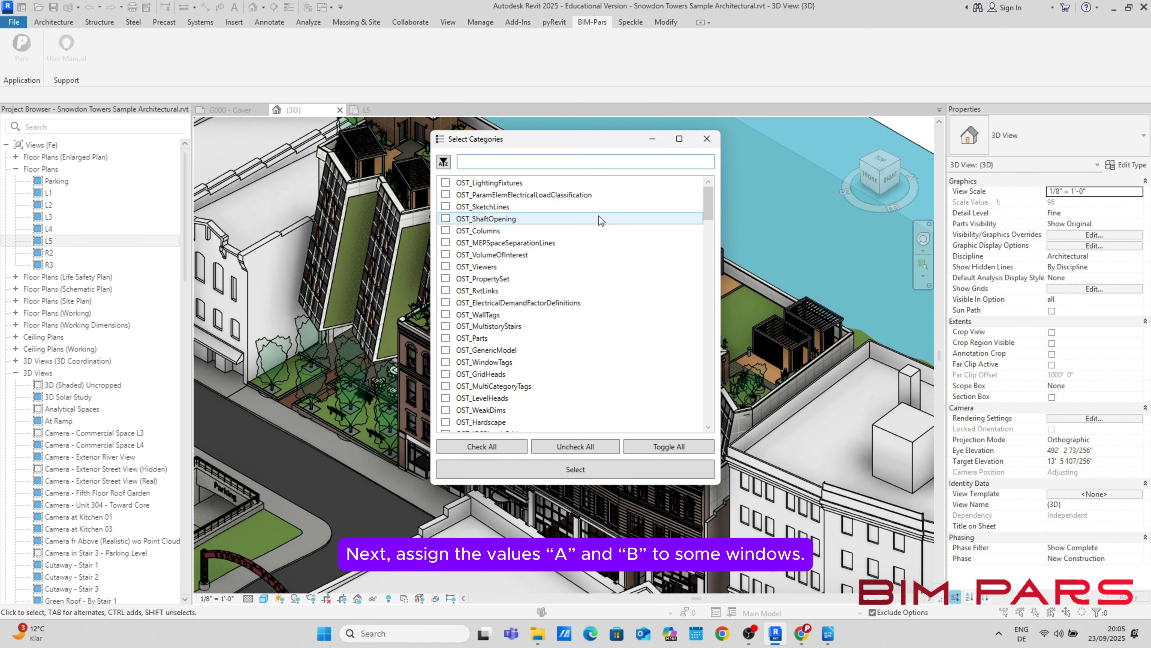
type("wi")
left_click(445, 207)
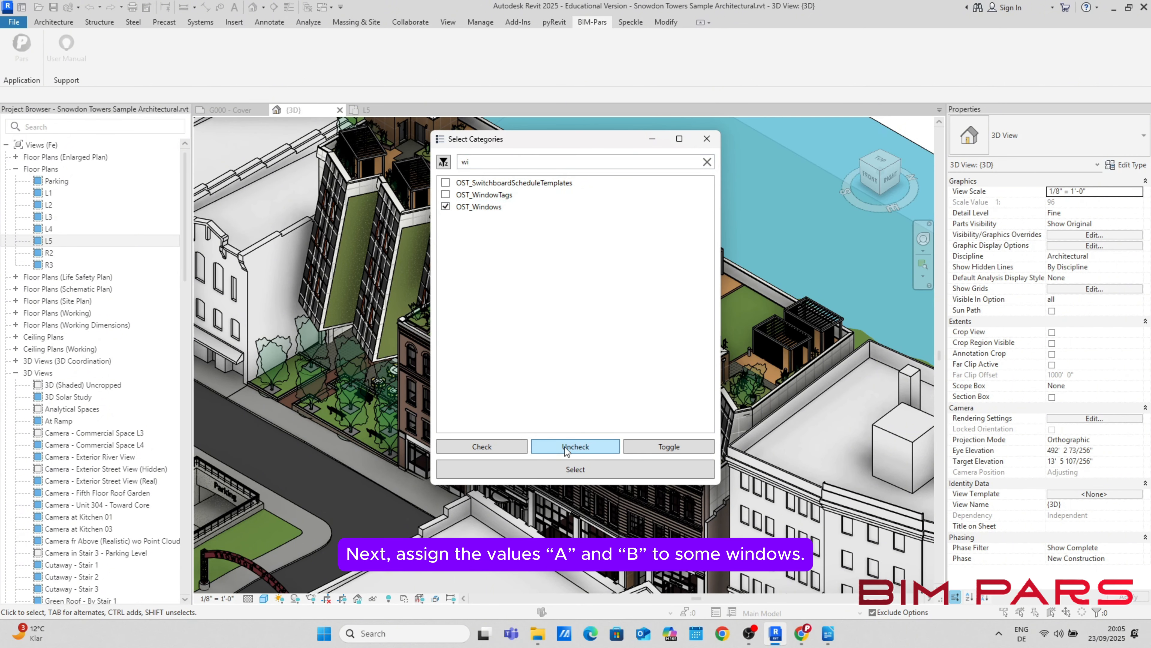
left_click(518, 465)
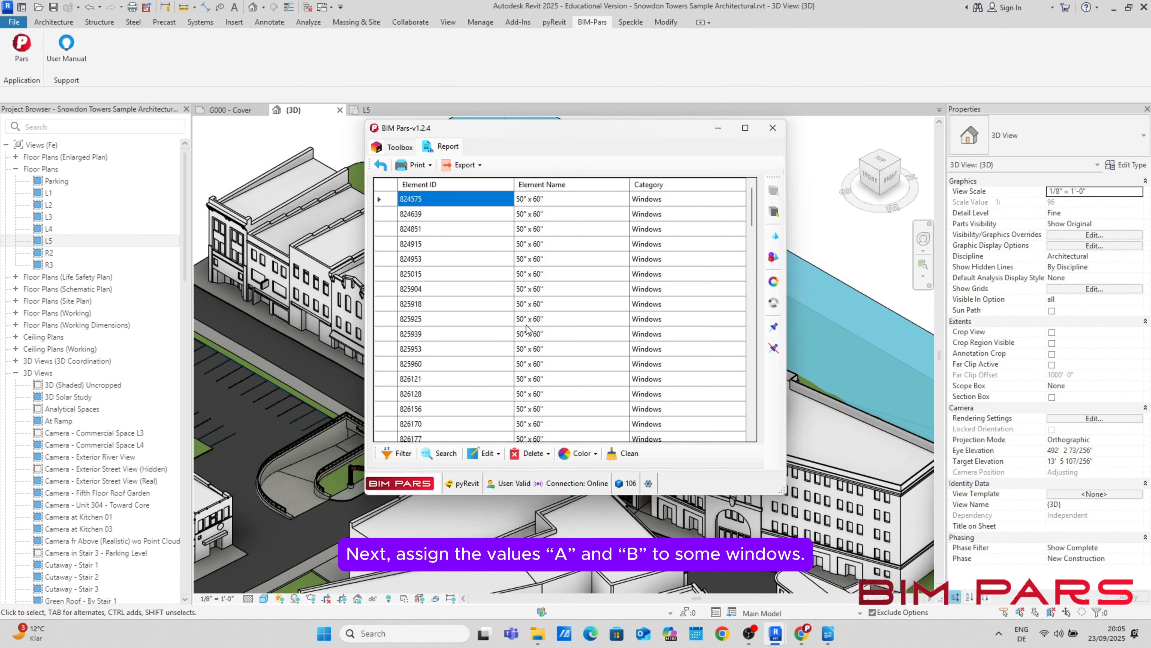
left_click_drag(505, 132, 169, 113)
left_click(429, 218)
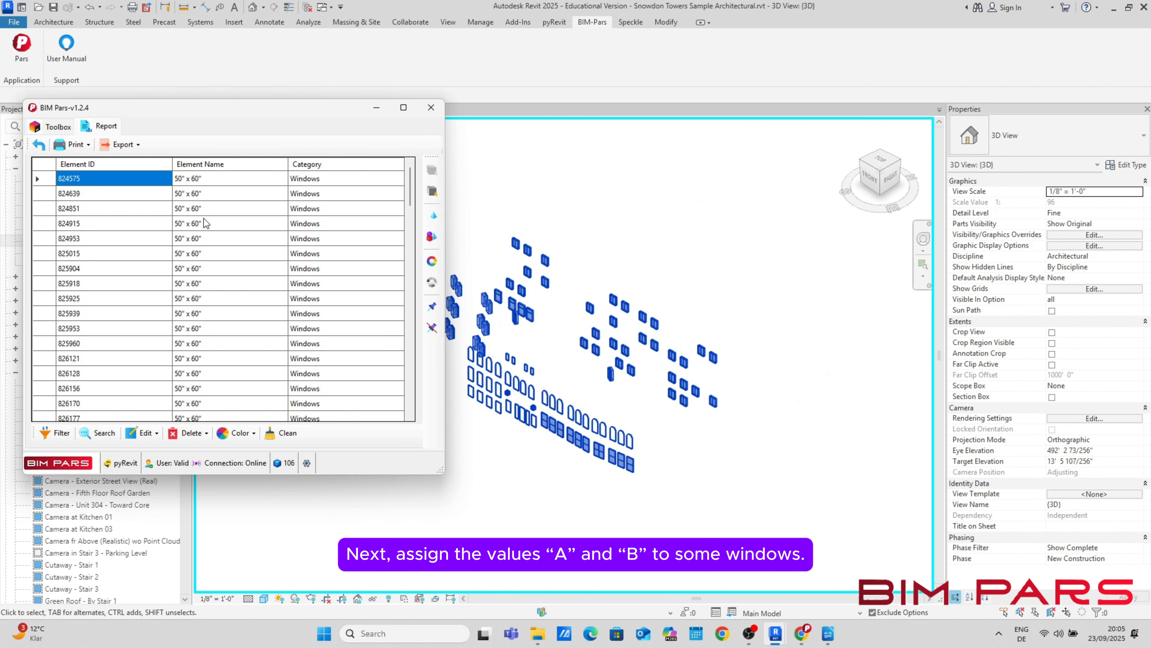
Step: Select the windows listed from element 824575 through 836621 in the report and make them the model selection
scroll(144, 196, "down", 10)
scroll(143, 192, "up", 10)
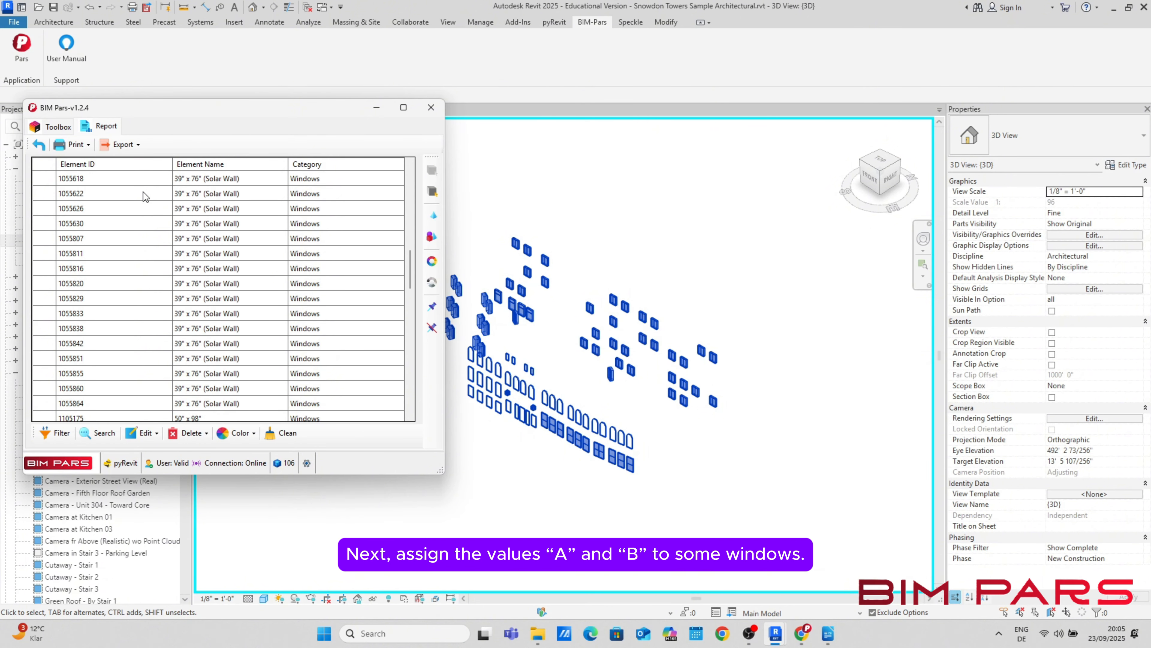
left_click(144, 181)
left_click_drag(136, 182, 142, 276)
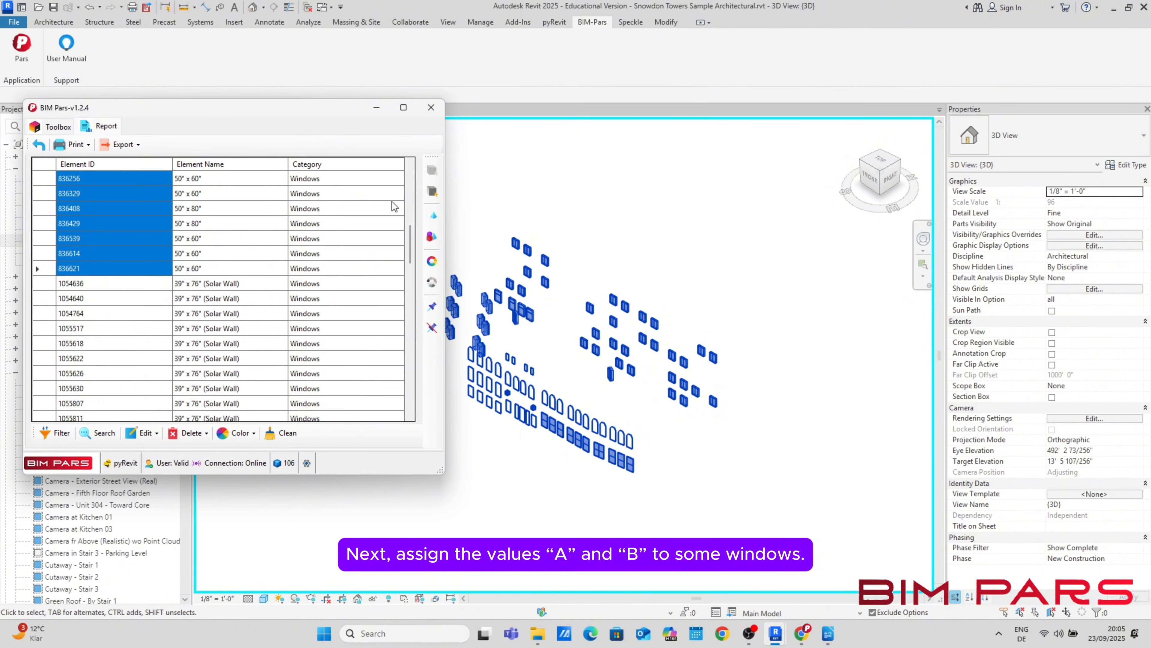
left_click(432, 171)
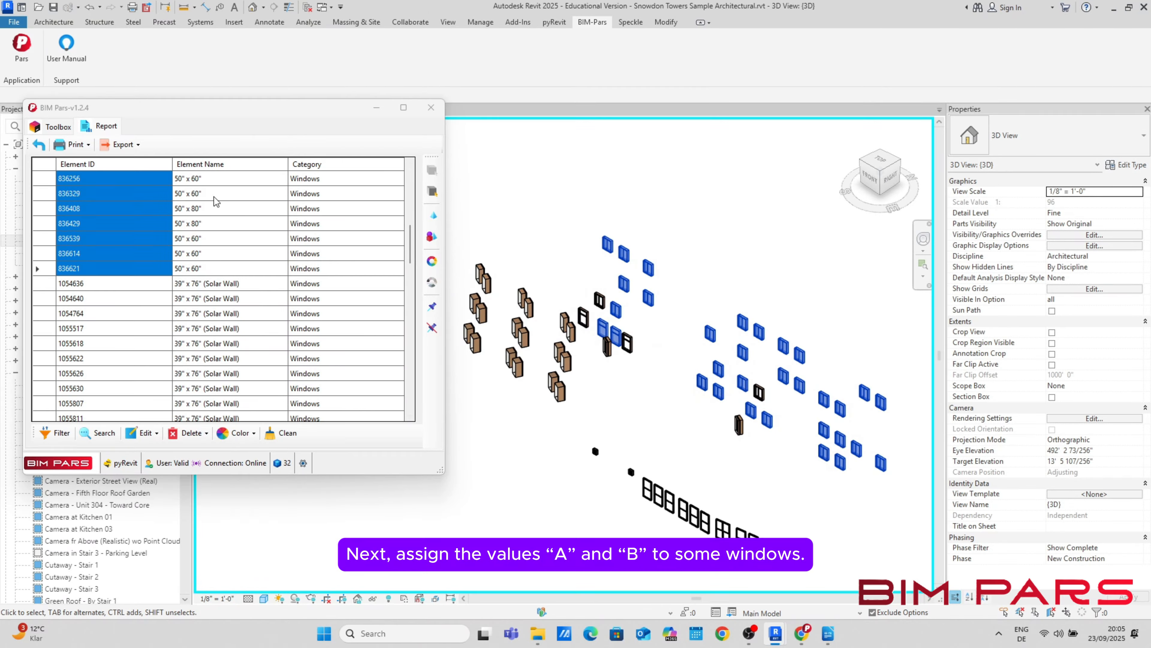
Step: Start Same Value for All Selected Elements from the parameter value Set tools and validate the parameter name test_a
left_click(39, 145)
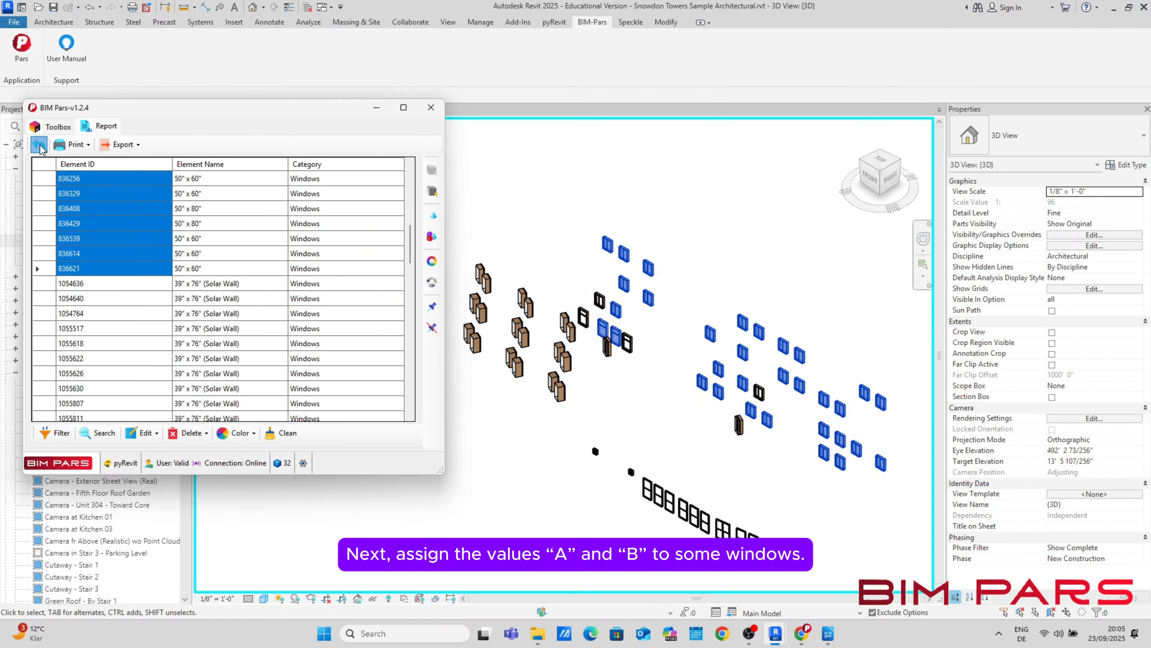
left_click(39, 145)
left_click(99, 370)
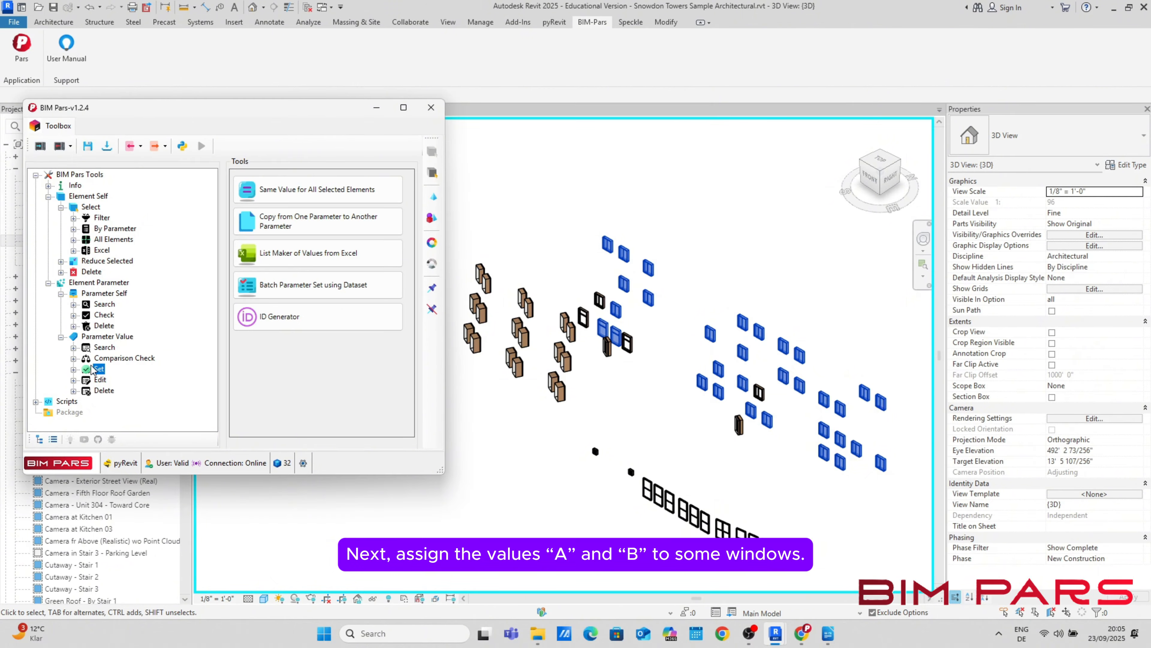
left_click(291, 192)
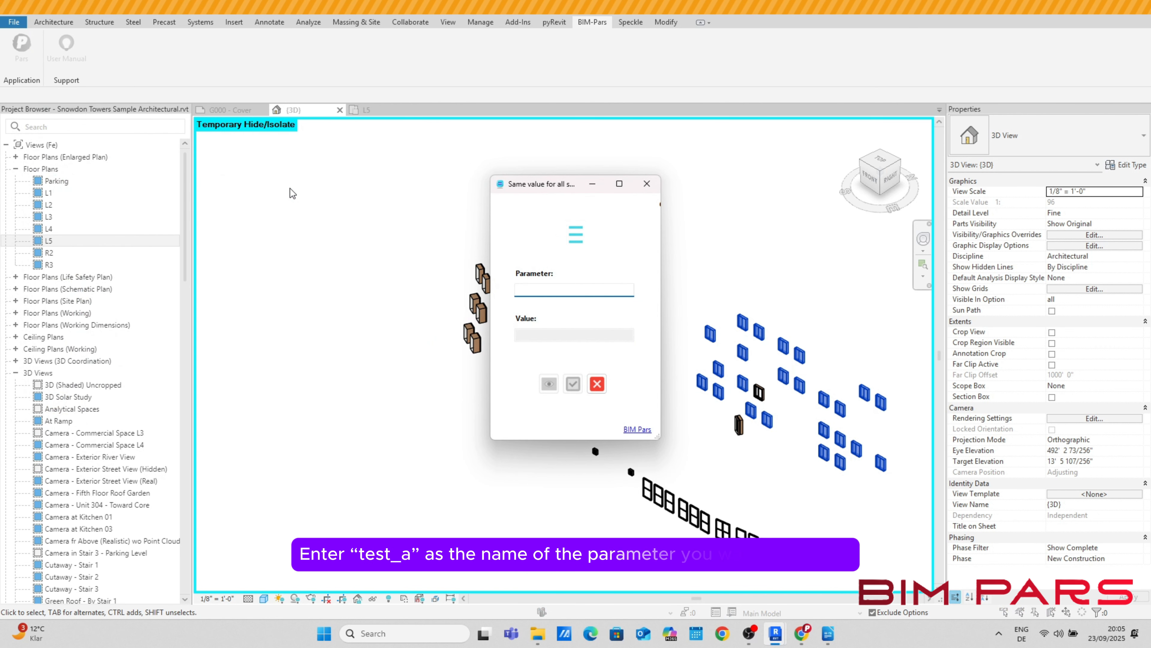
type("test_a")
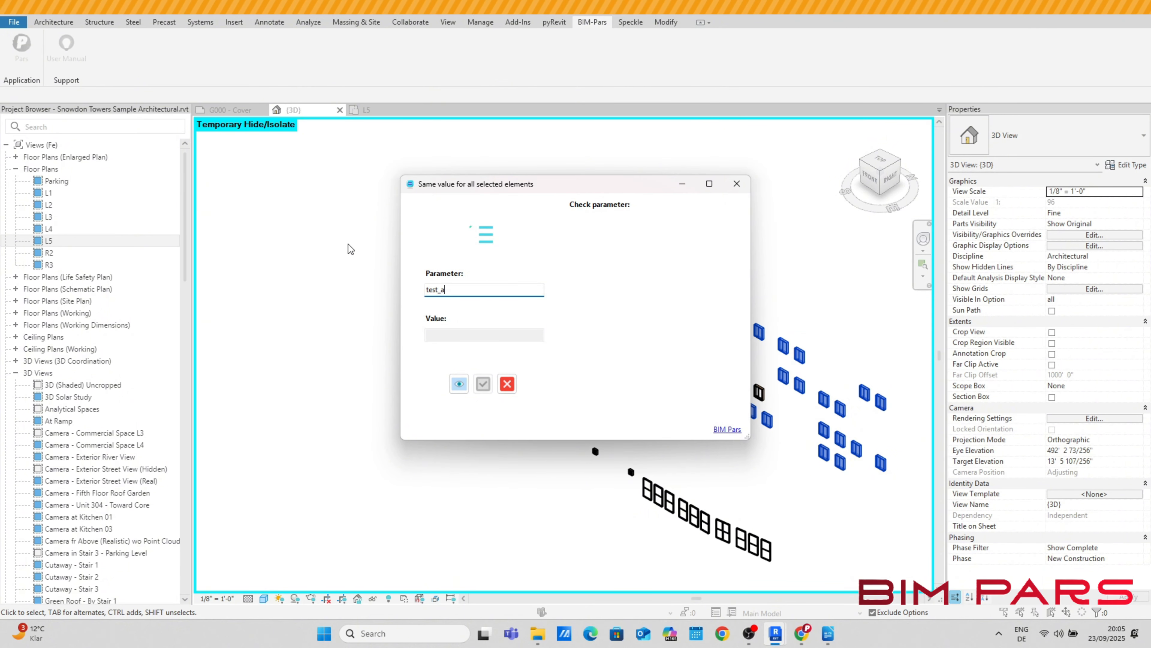
left_click(461, 392)
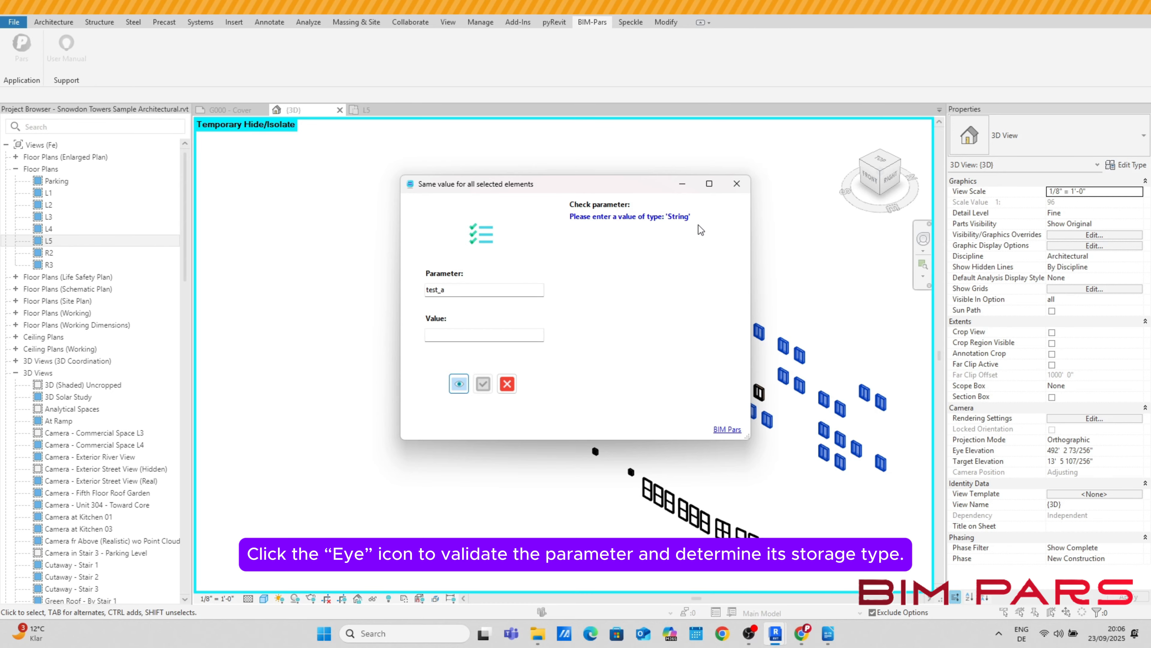
Step: Set the test_a value to BIM-Pars for all selected windows
left_click(496, 336)
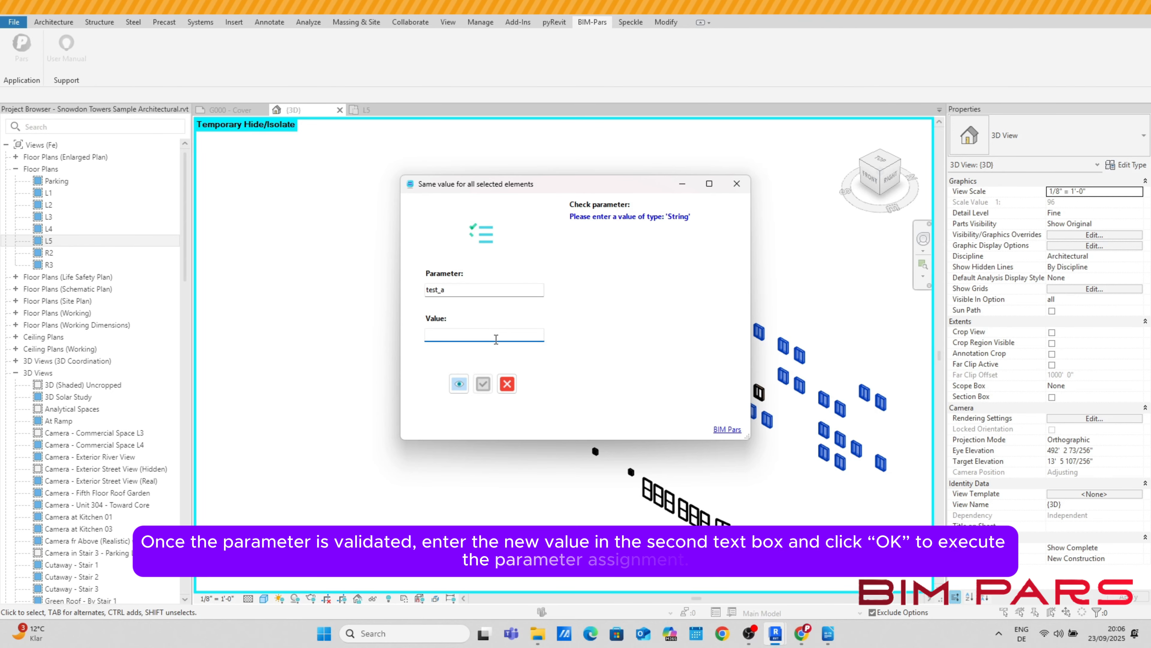
type("B")
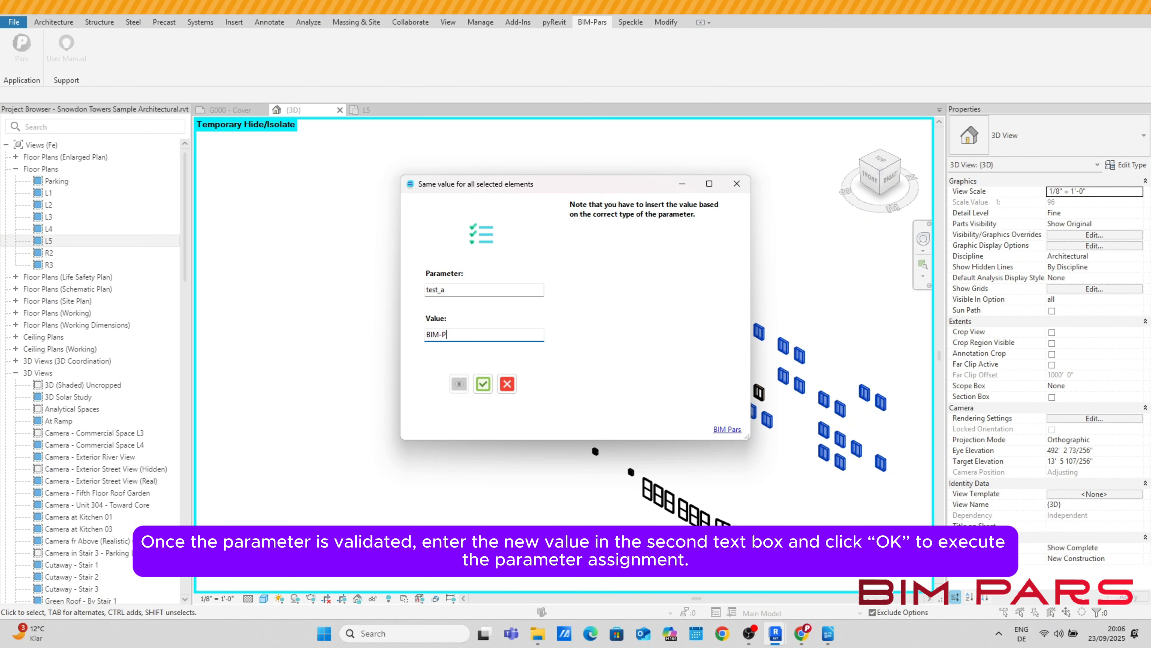
type("IM-P")
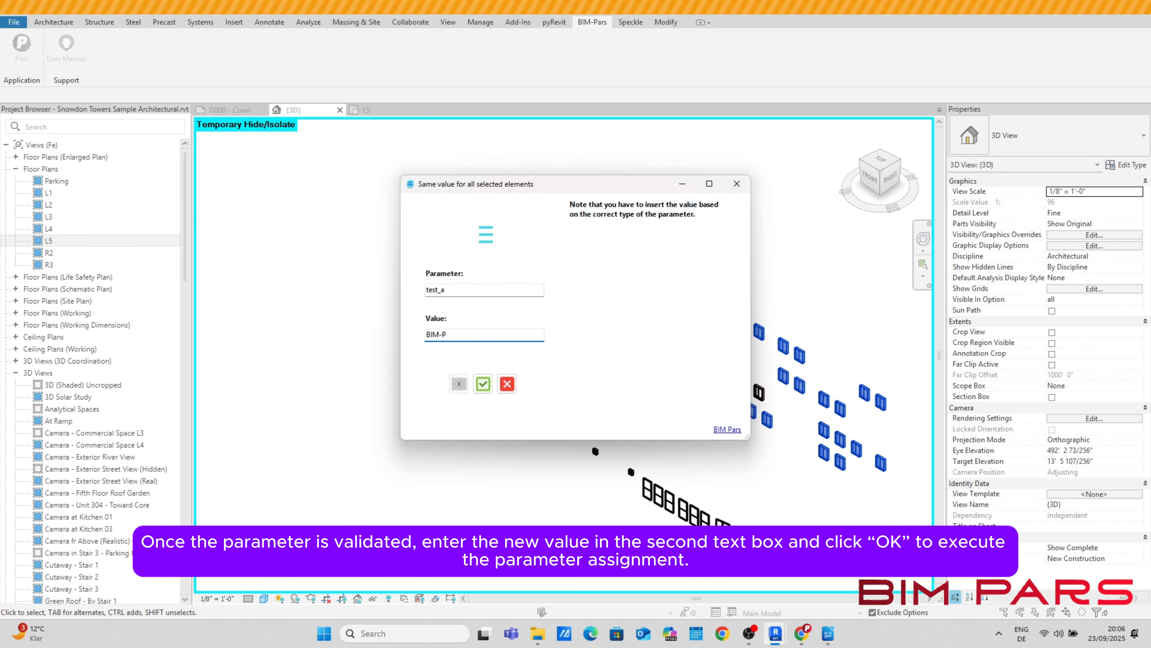
type("ars")
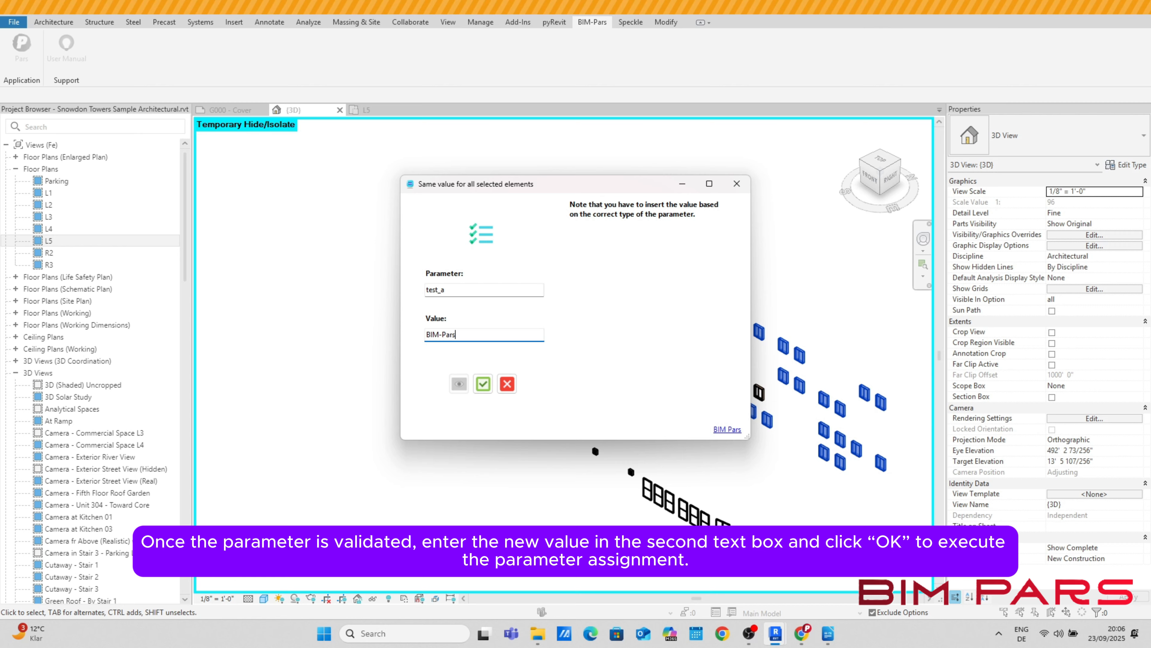
left_click(482, 384)
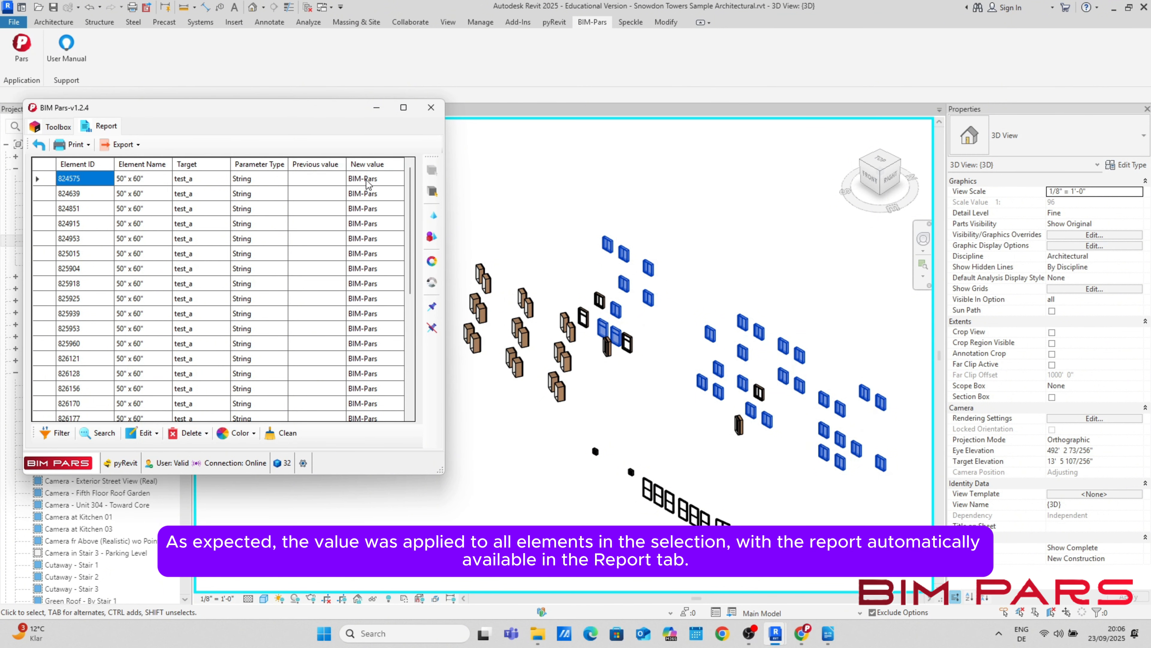
Step: Review the value assignment report, close the toolbox, and inspect the test_a property of a 50" x 98" double-hung window outside the selection
mouse_move(409, 207)
left_mouse_down()
mouse_move(416, 343)
mouse_move(417, 209)
left_mouse_up()
left_click(39, 145)
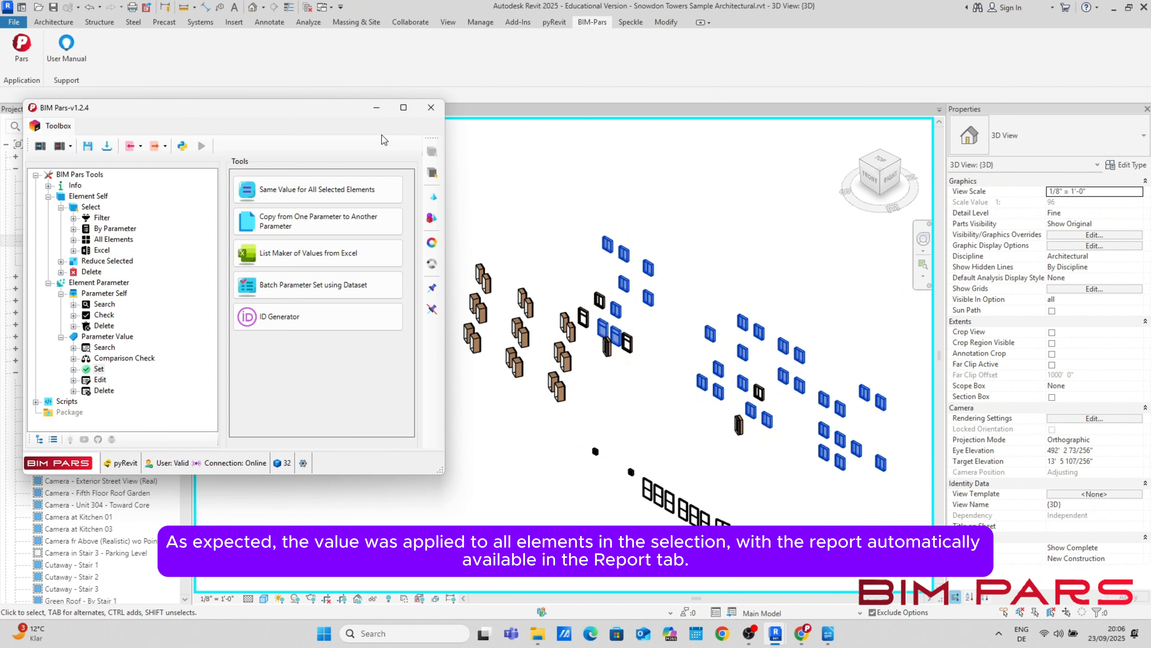
left_click(431, 107)
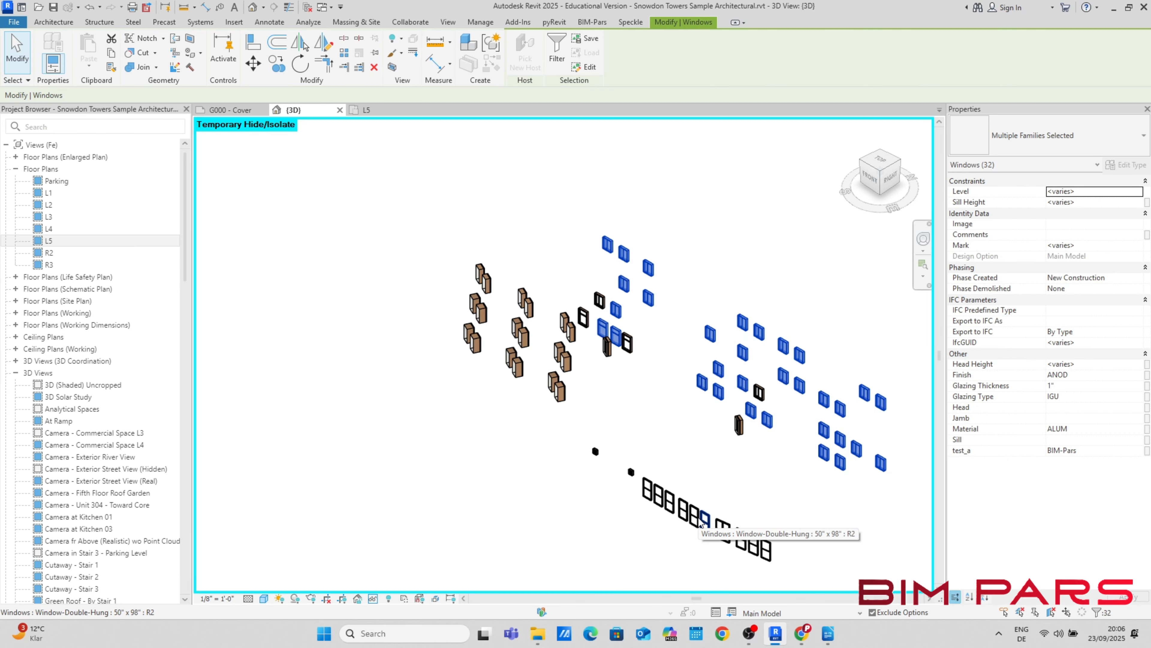
left_click(701, 525)
scroll(1037, 486, "down", 1)
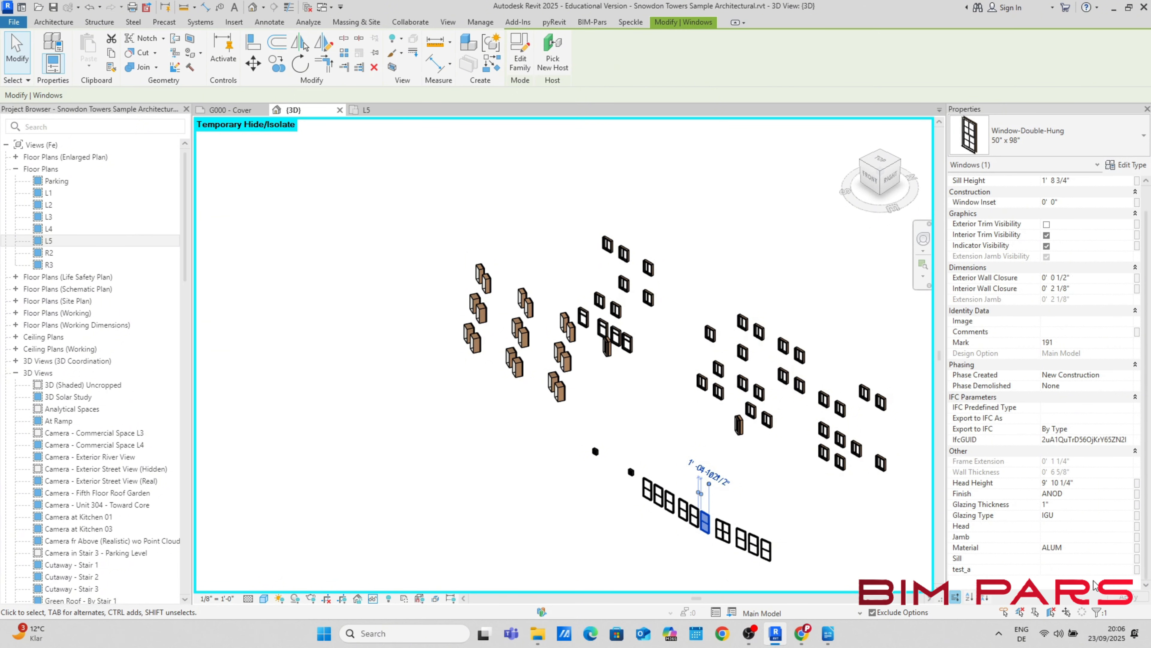
left_click(727, 229)
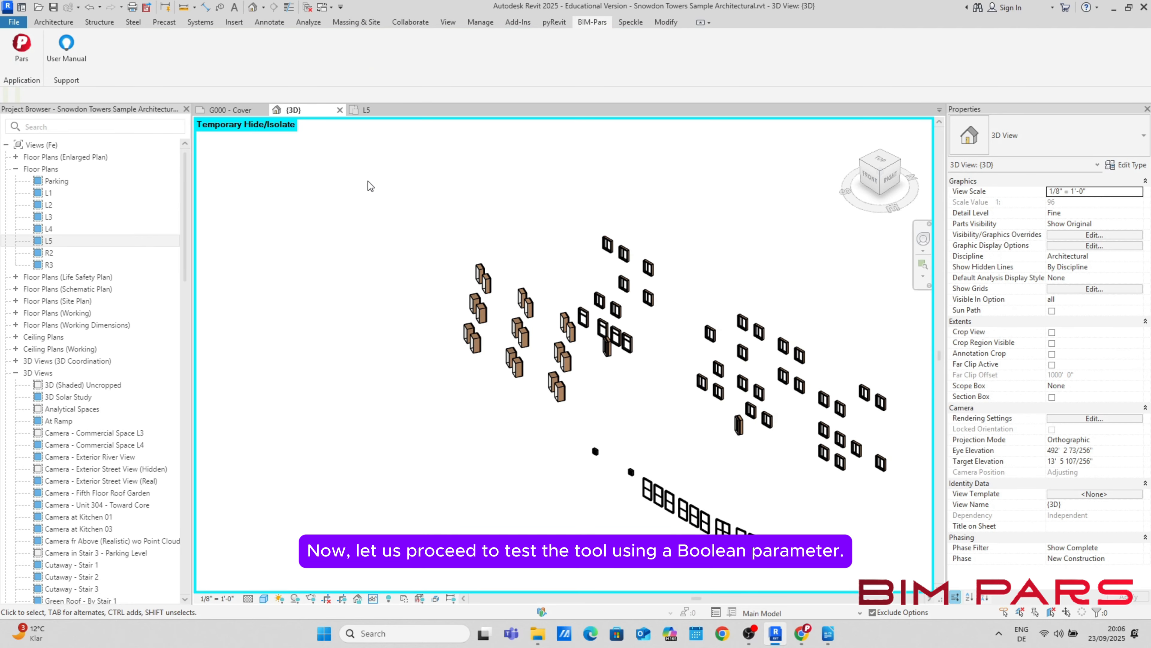
Step: Create a new project parameter named test_b with the data type Yes/No
left_click(481, 23)
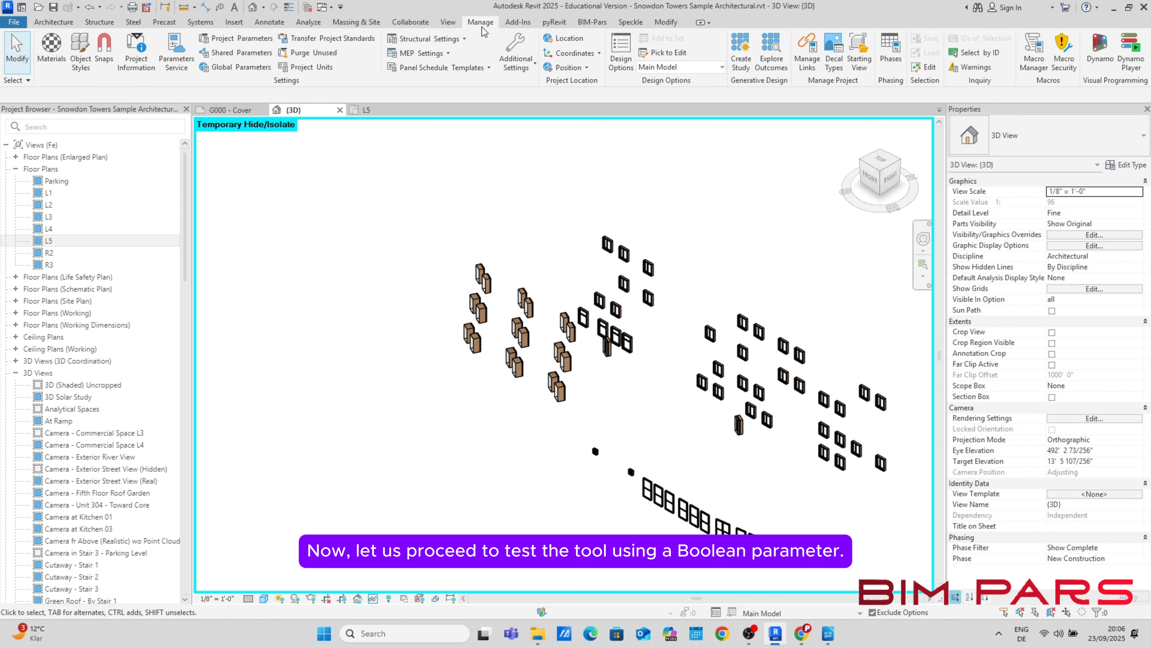
left_click(244, 41)
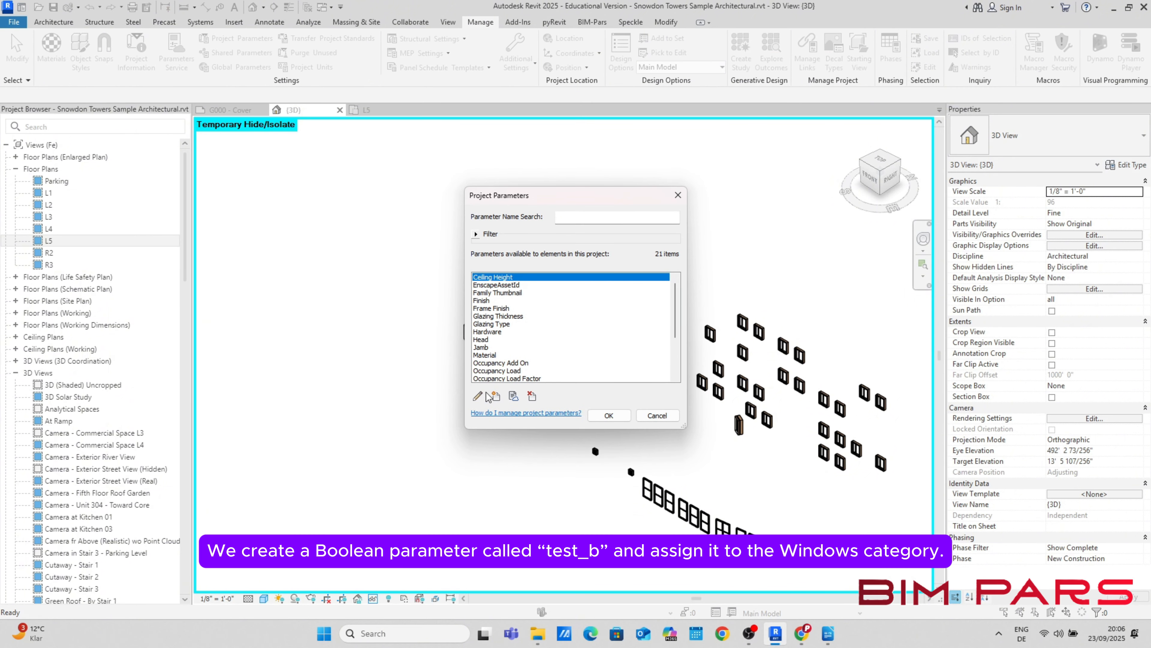
left_click(496, 397)
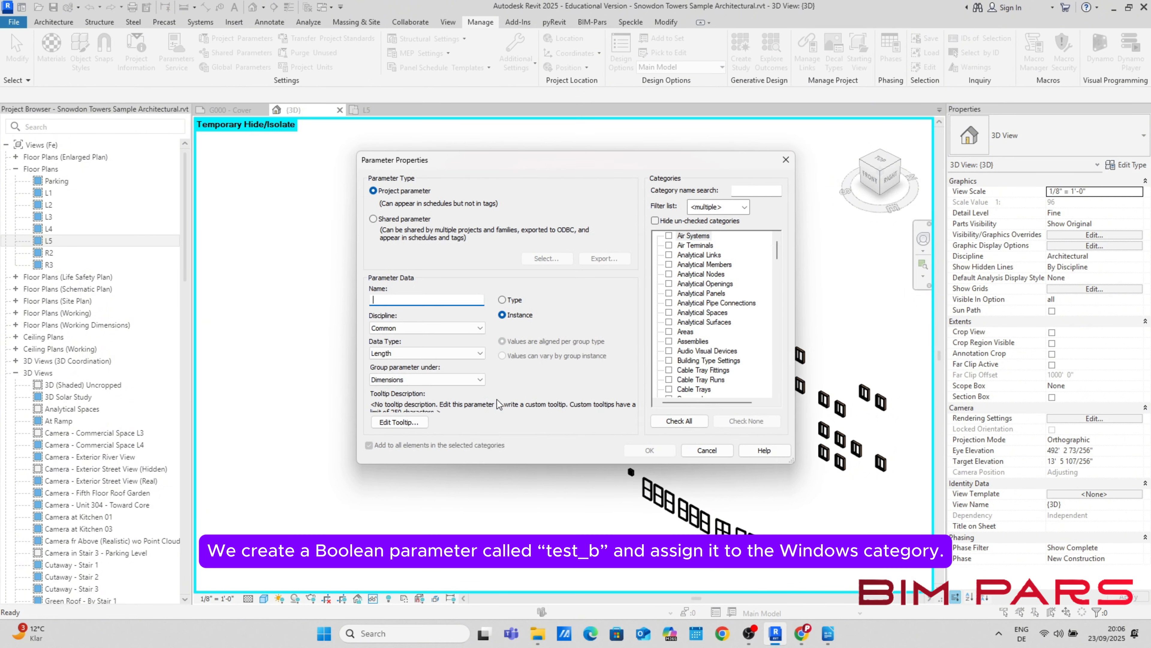
type("test_b")
left_click(442, 353)
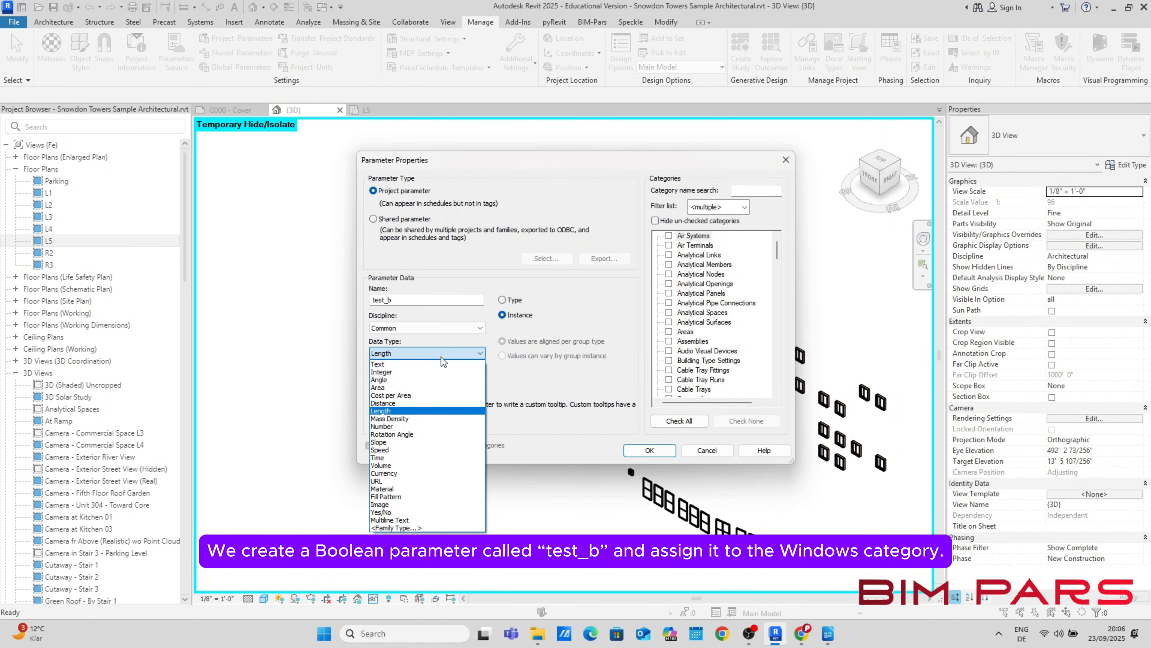
left_click(401, 512)
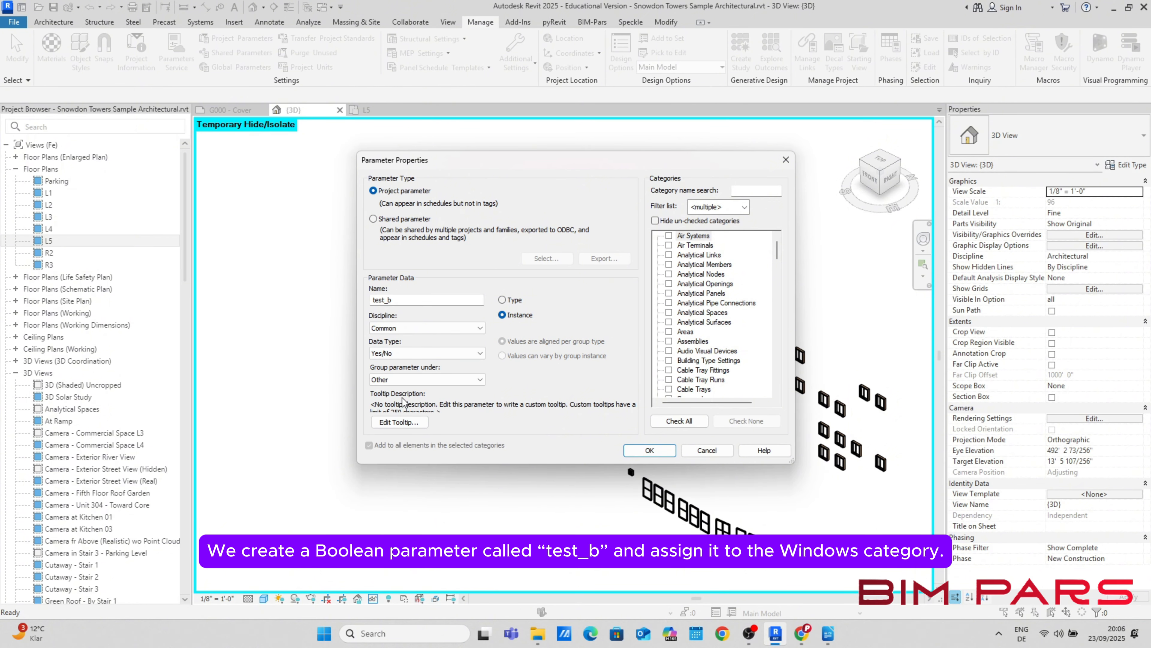
Step: Assign the test_b parameter to the Windows category and accept the project parameter settings
left_click(758, 188)
type("wi")
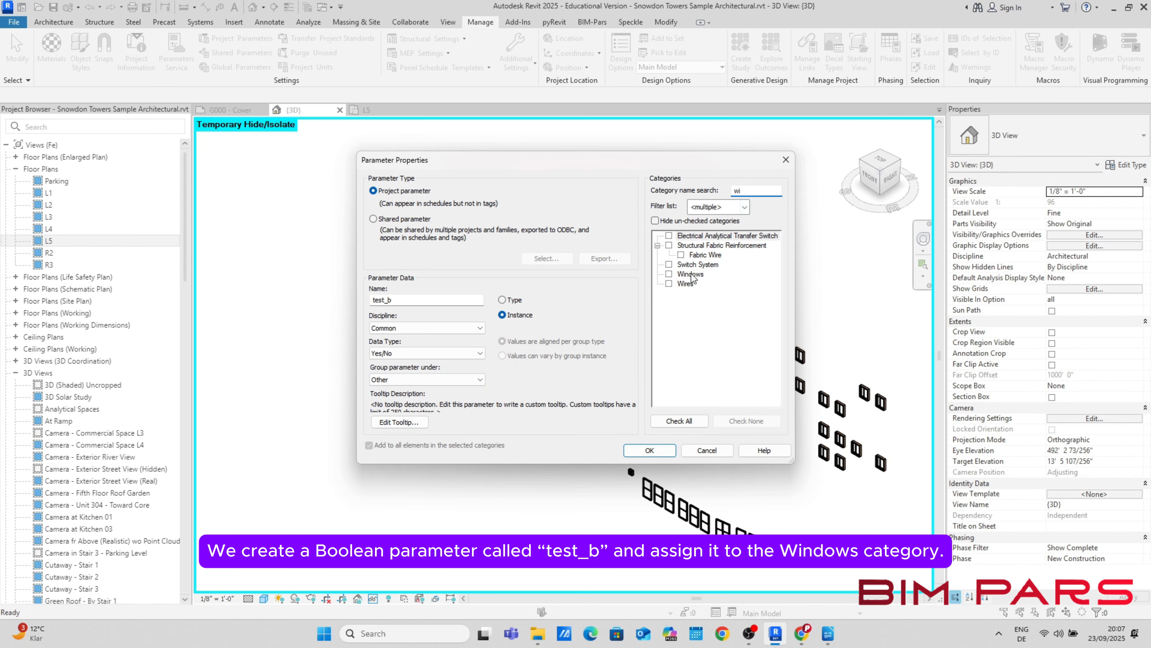
left_click(669, 274)
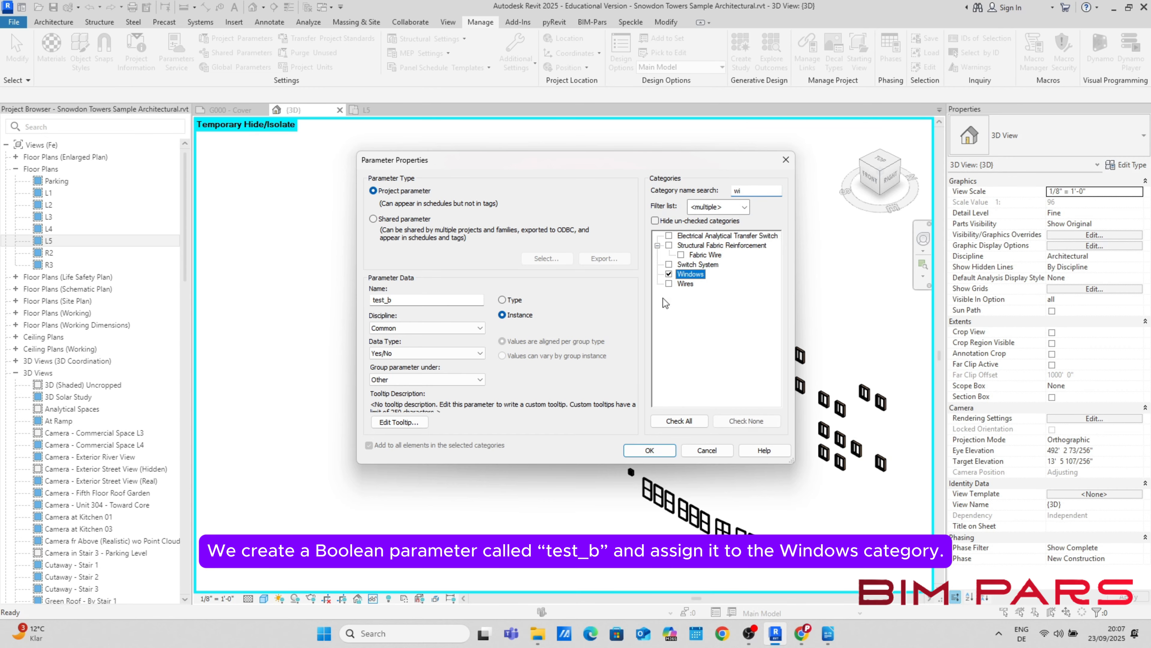
left_click(669, 458)
left_click(612, 416)
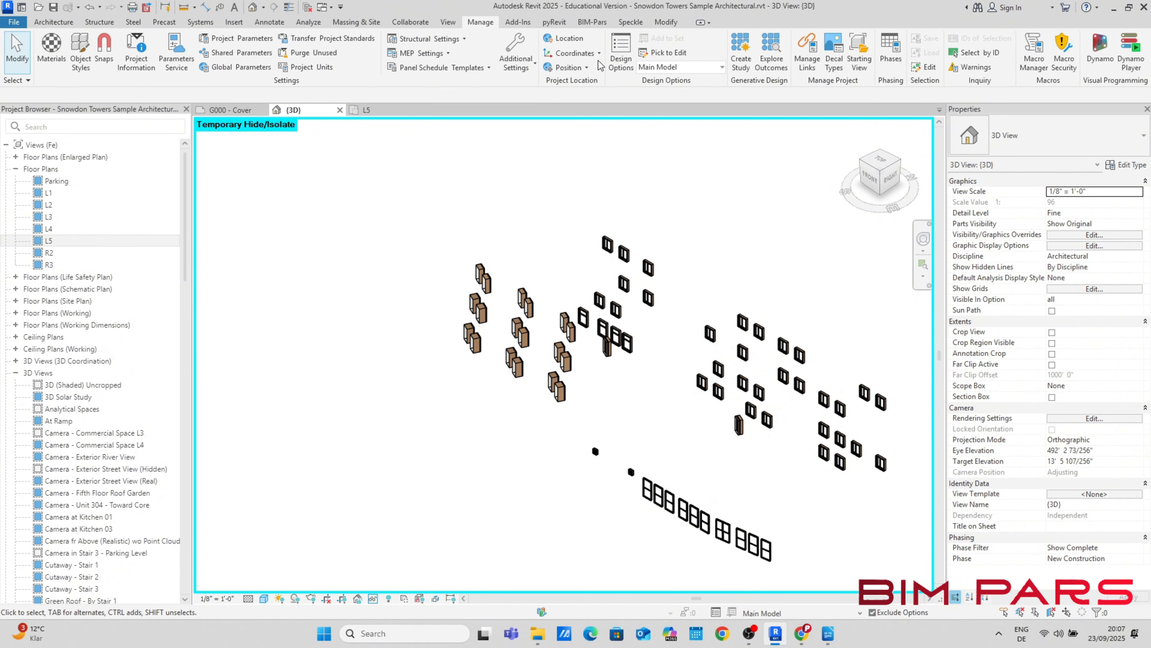
Step: Start the BIM Pars Select By Type filter, limited to the current view and ignoring levels
left_click(598, 23)
left_click(20, 52)
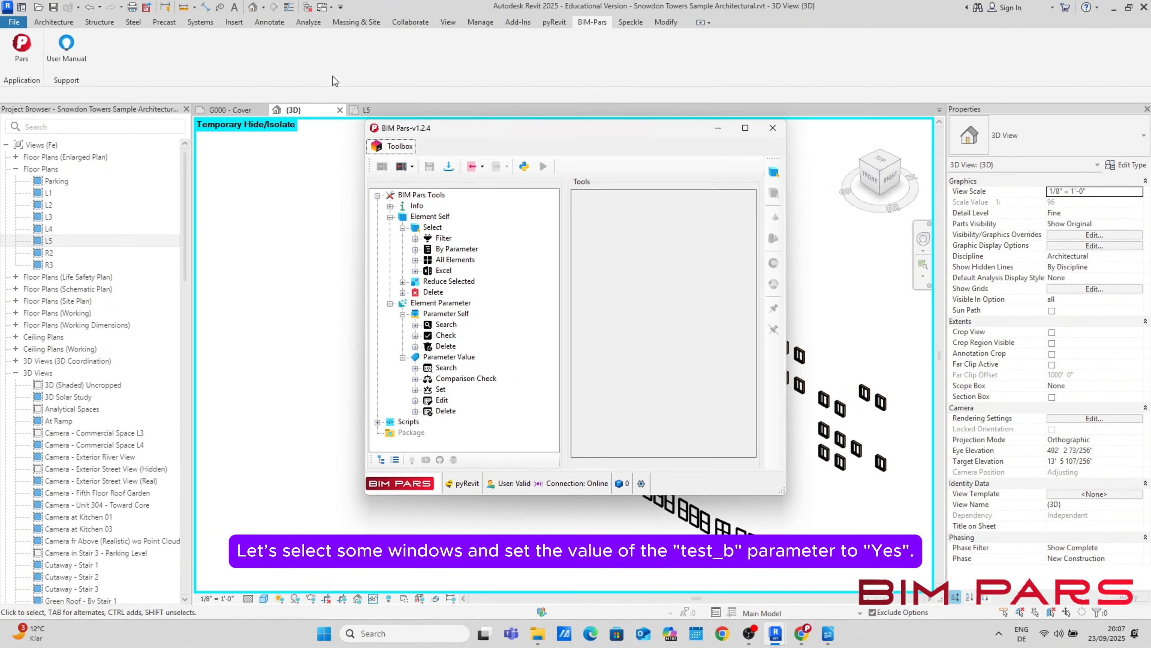
left_click_drag(442, 135, 92, 101)
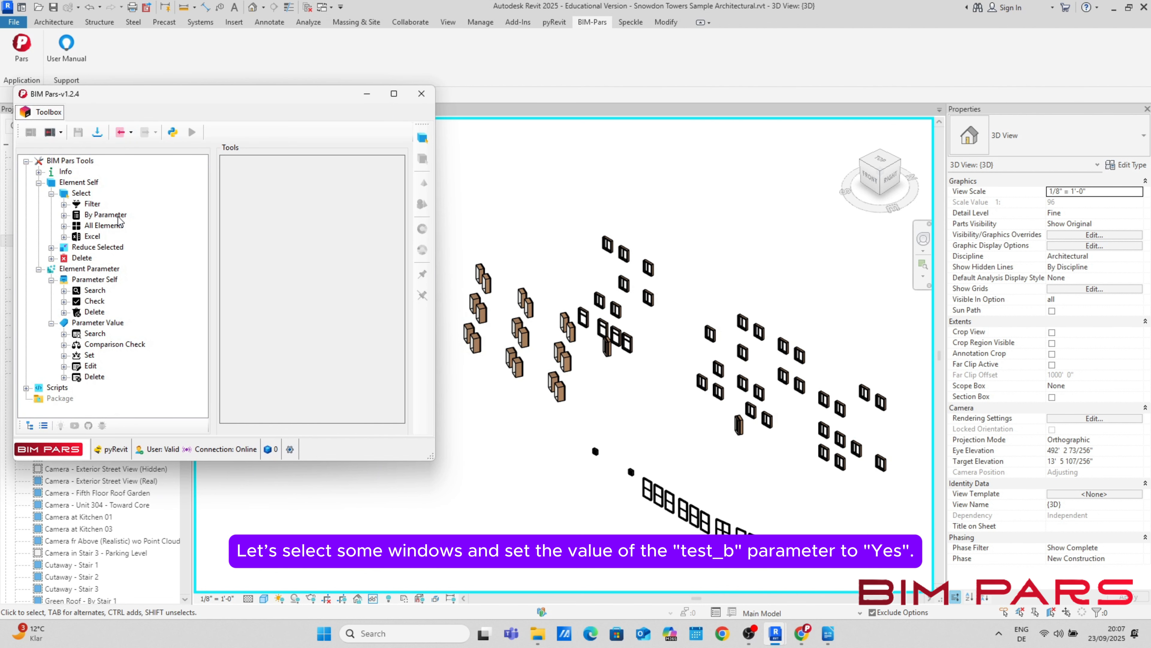
left_click(93, 204)
double_click(248, 238)
left_click(480, 310)
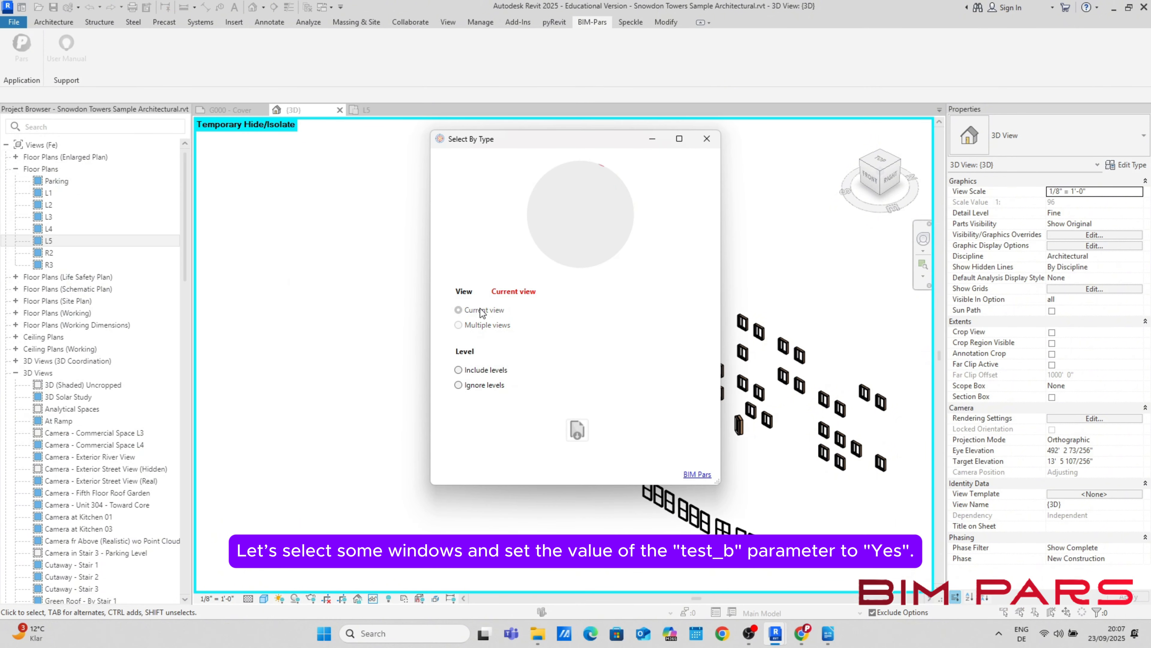
left_click(482, 392)
left_click(578, 433)
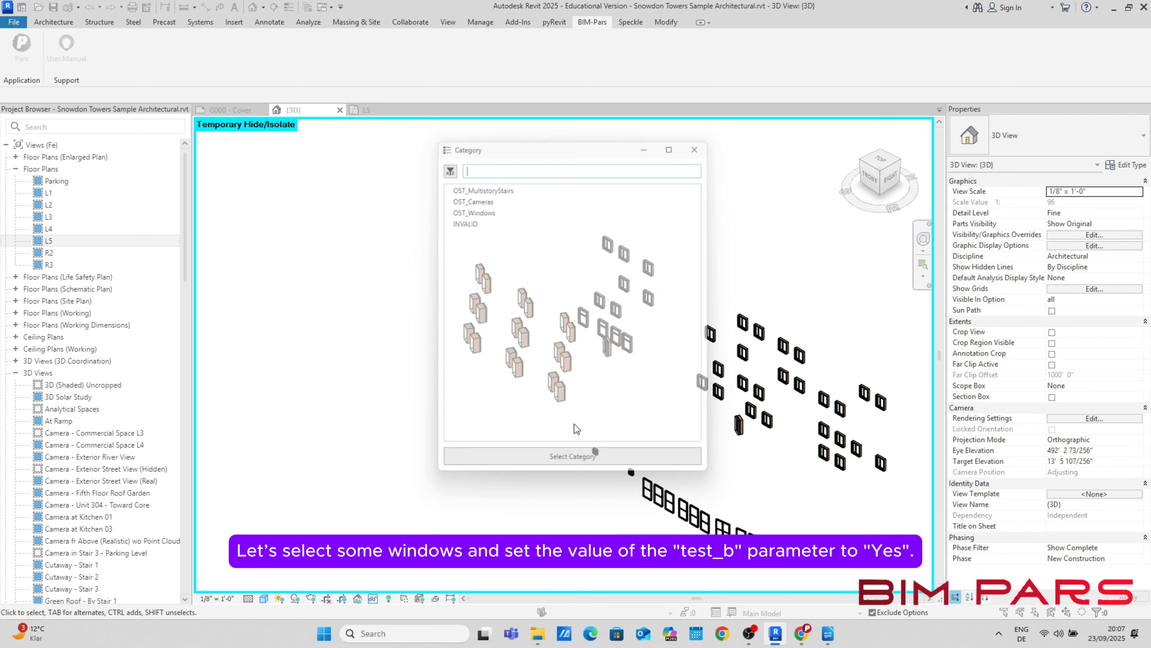
Step: Select all windows of category OST_Windows, family Window-Fixed-Transom and type 50" x 80"
left_click(485, 207)
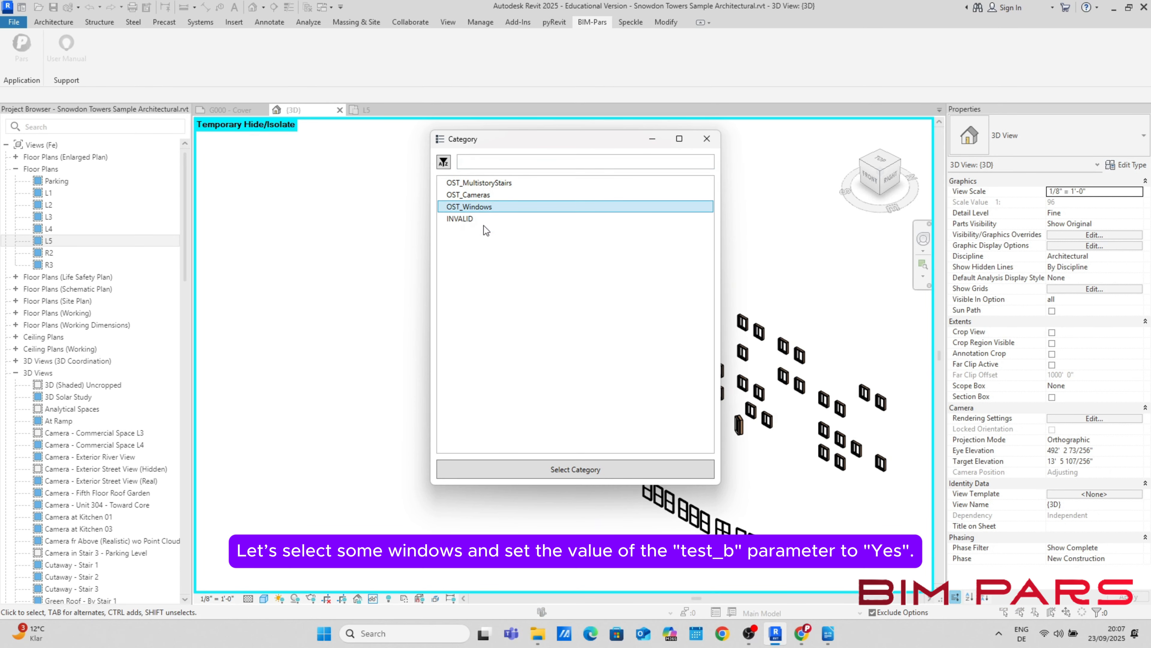
left_click(489, 468)
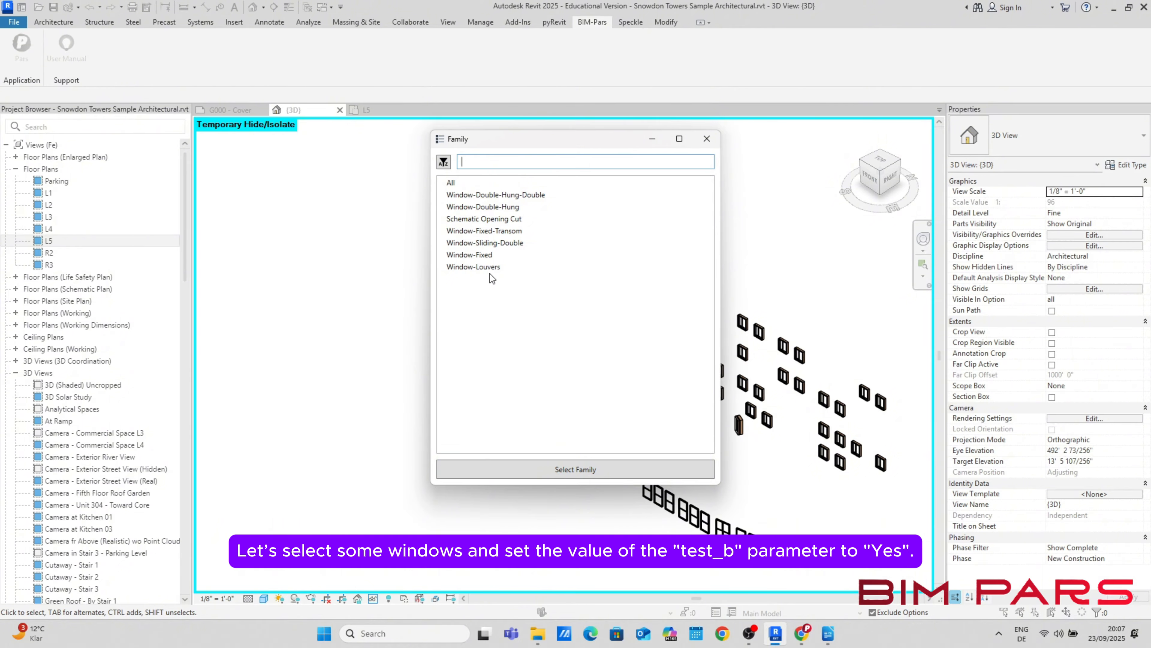
left_click(490, 231)
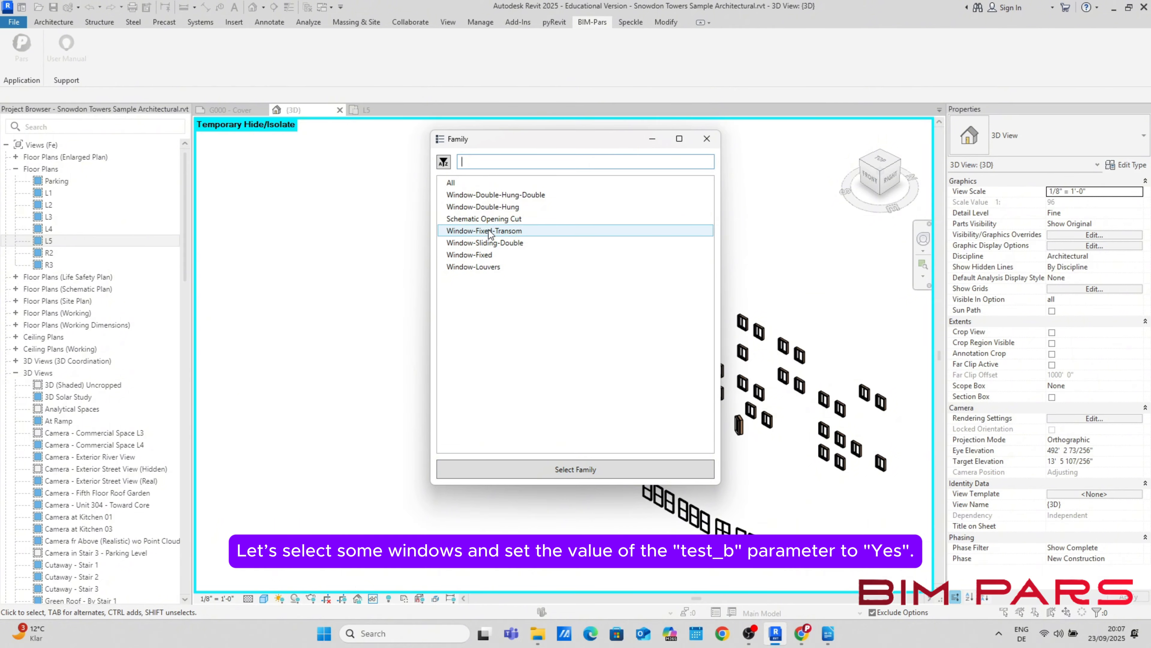
left_click(489, 232)
left_click(523, 468)
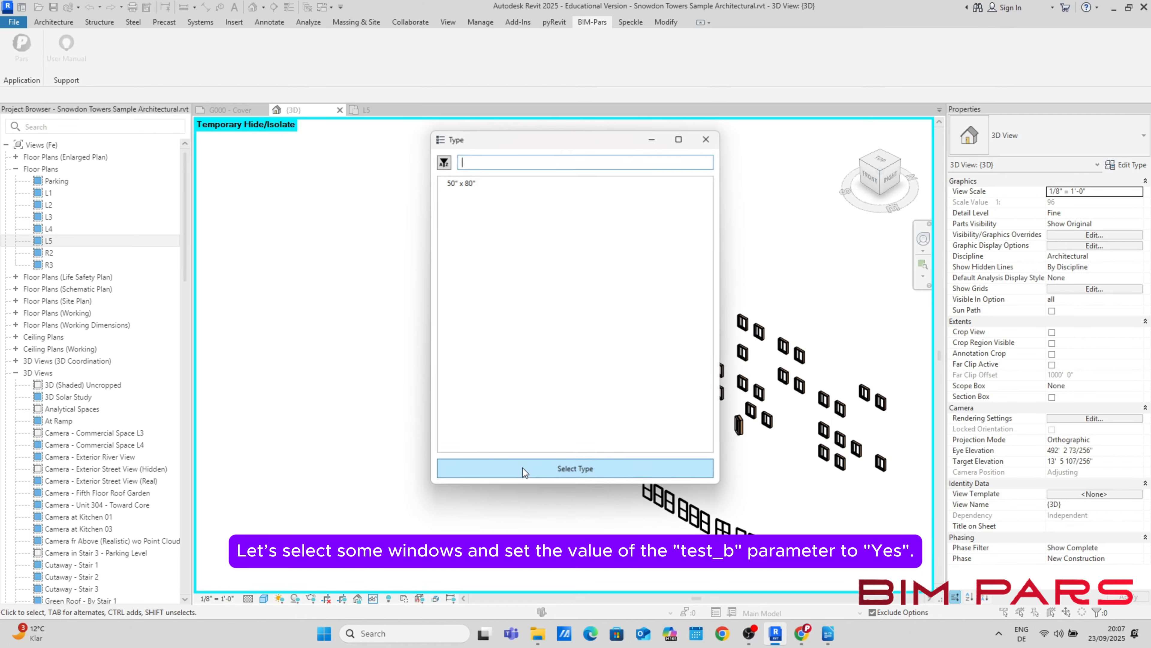
left_click(460, 185)
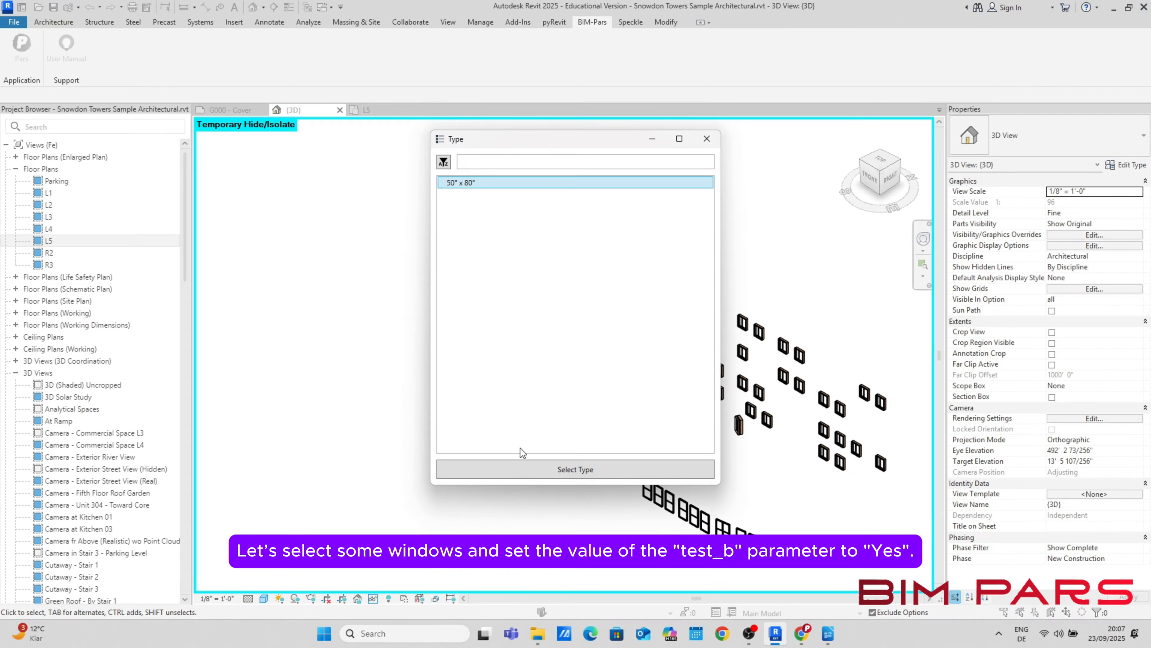
left_click(497, 469)
scroll(529, 455, "down", 5)
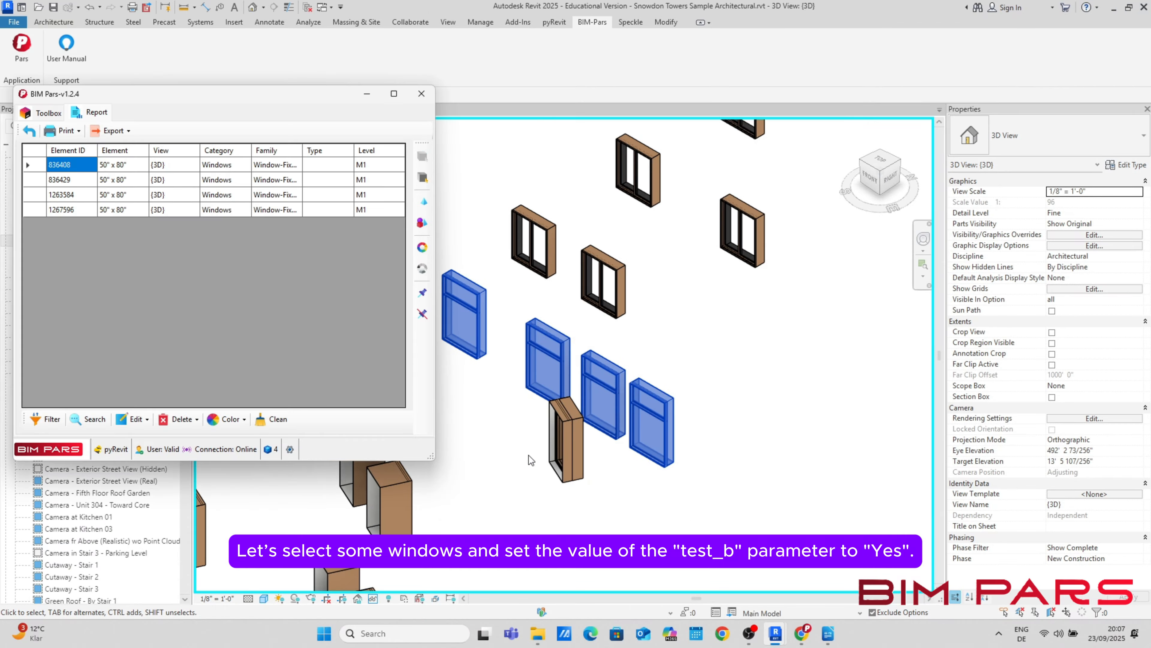
middle_click_drag(528, 455, 687, 455)
scroll(681, 368, "down", 2)
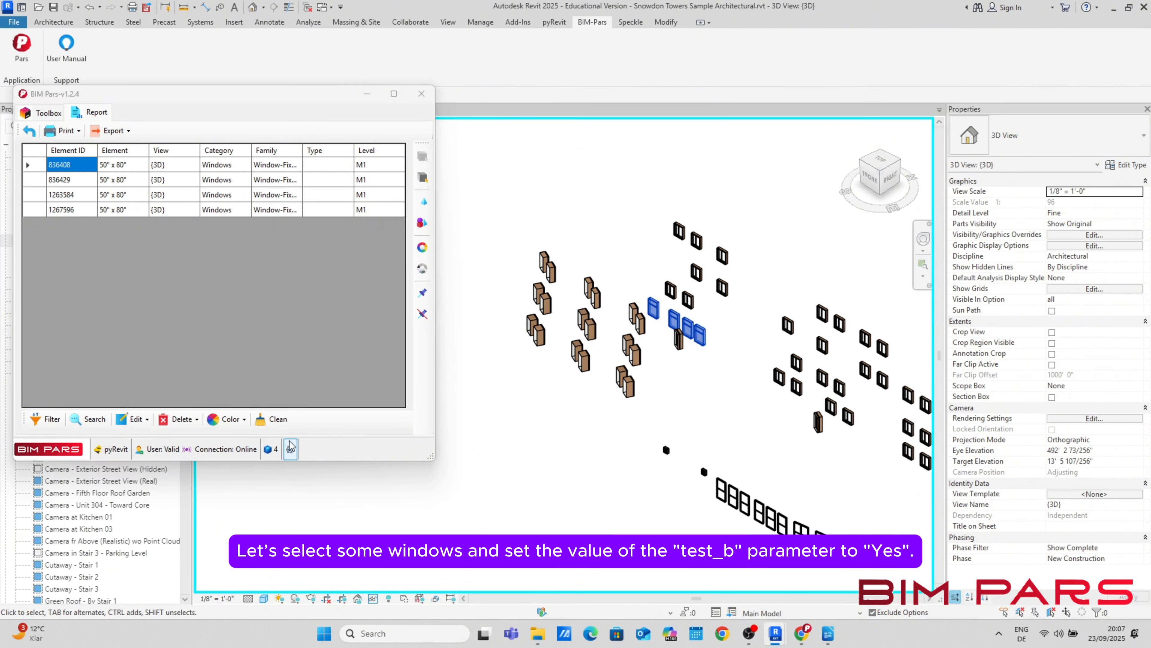
Step: Start the Same Value for All Selected Elements tool and validate the parameter name test_b
left_click(29, 131)
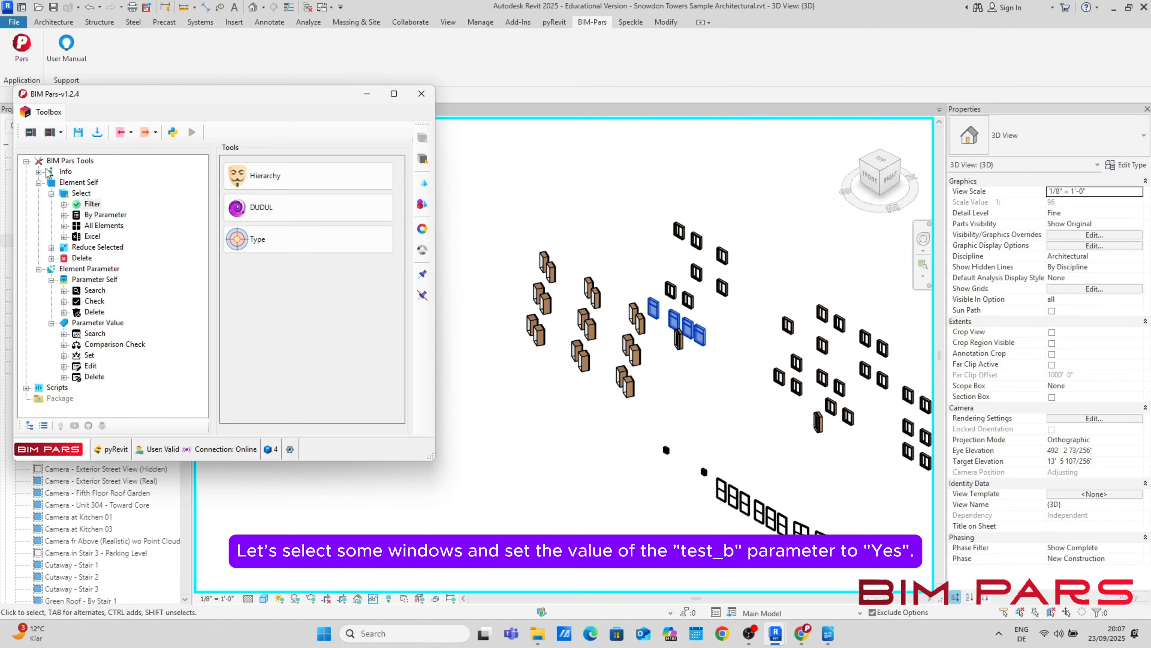
left_click(91, 356)
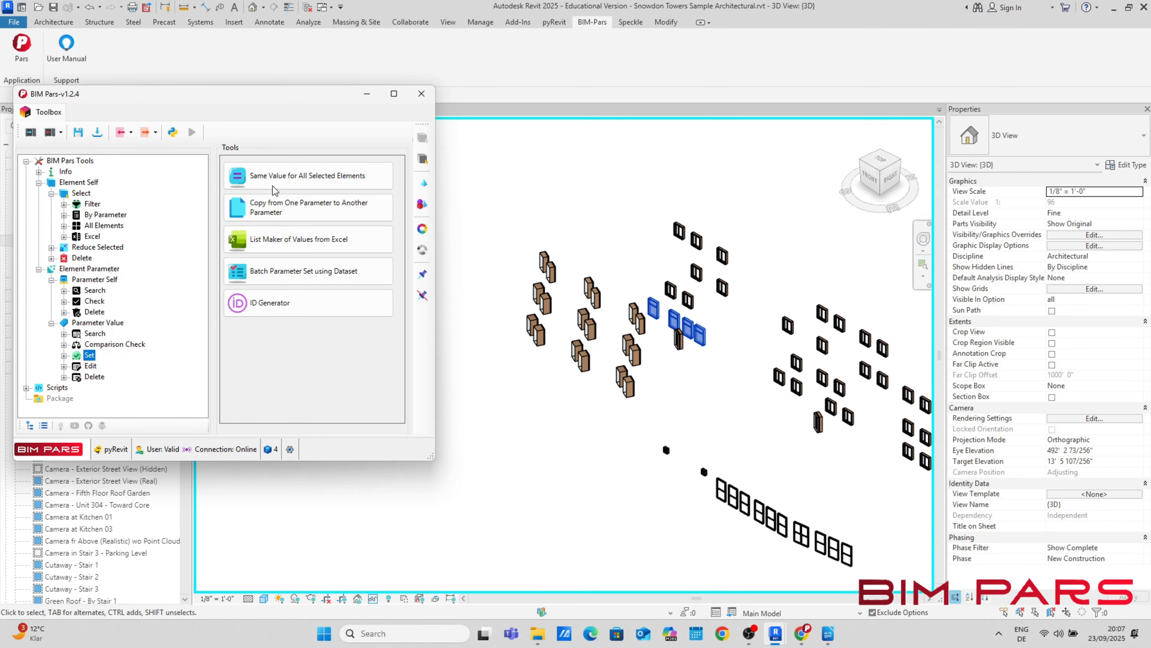
left_click(273, 190)
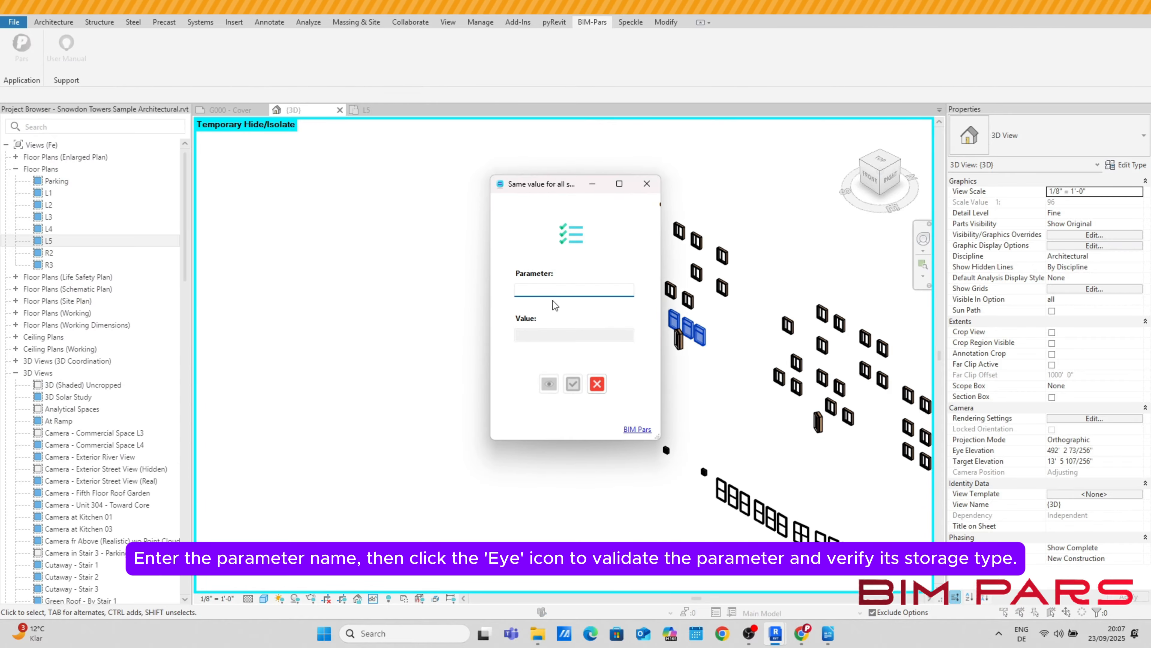
type("t")
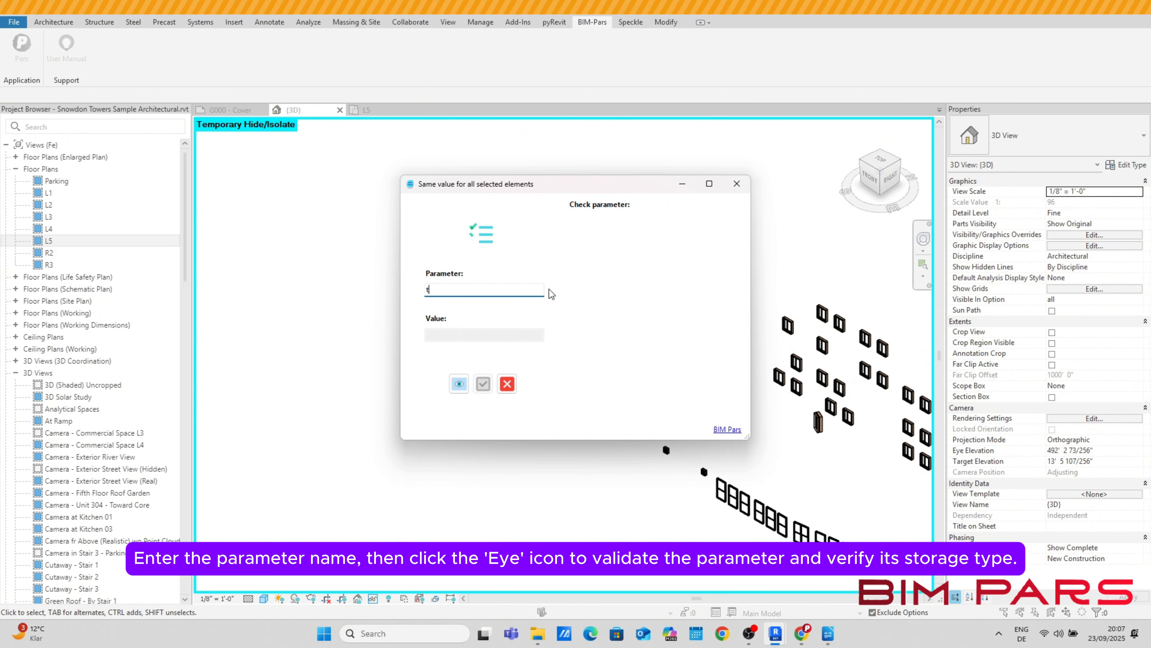
type("est")
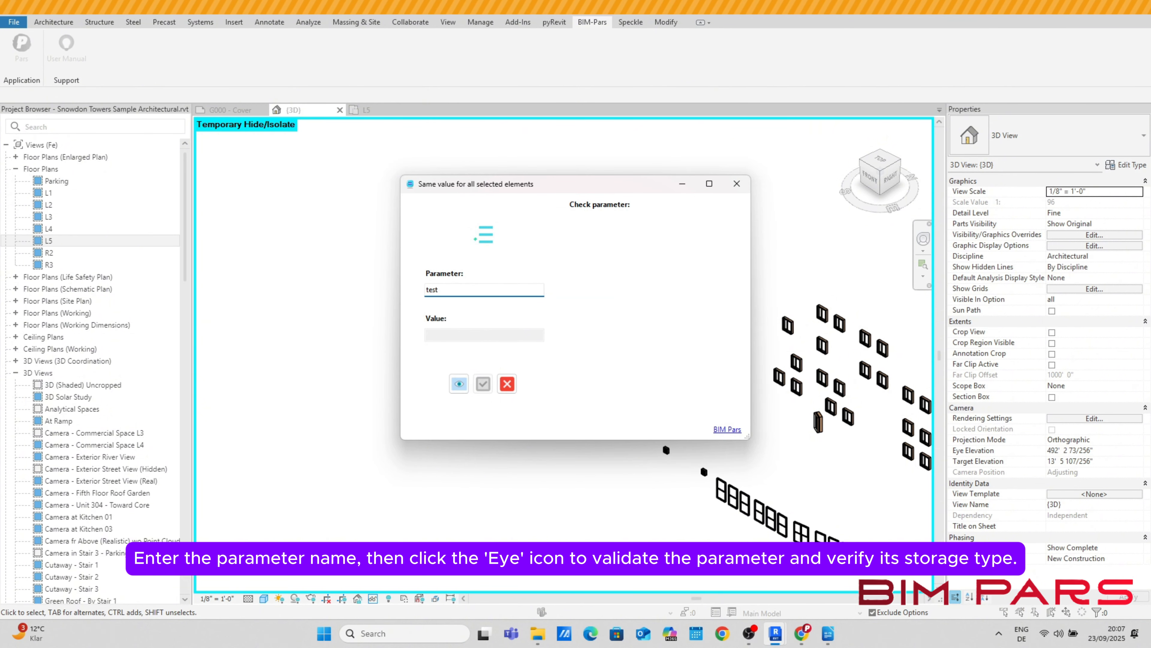
type("_b")
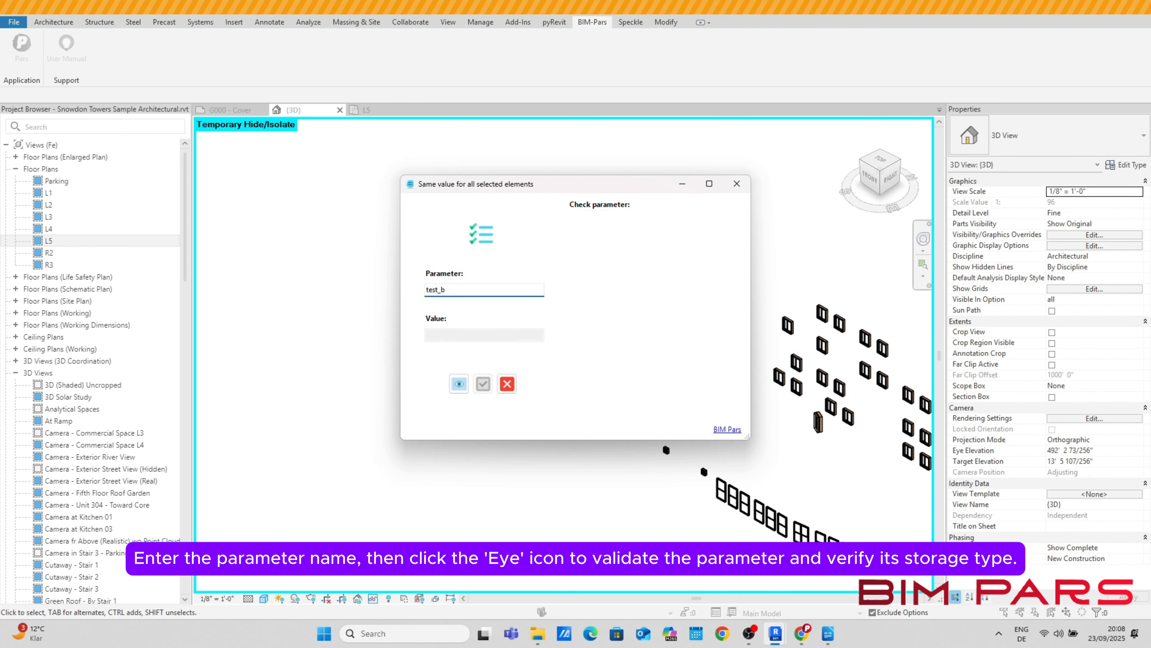
left_click(464, 385)
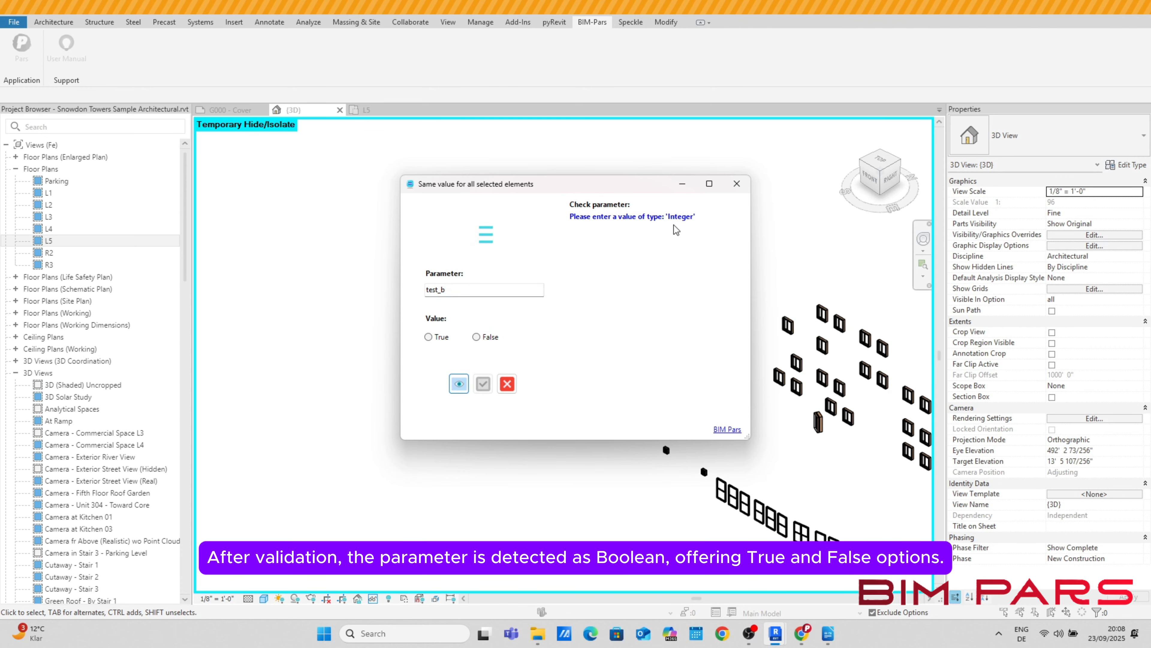
Step: Set the test_b value to True for all selected windows, review the assignment report and close the toolbox
left_click(430, 338)
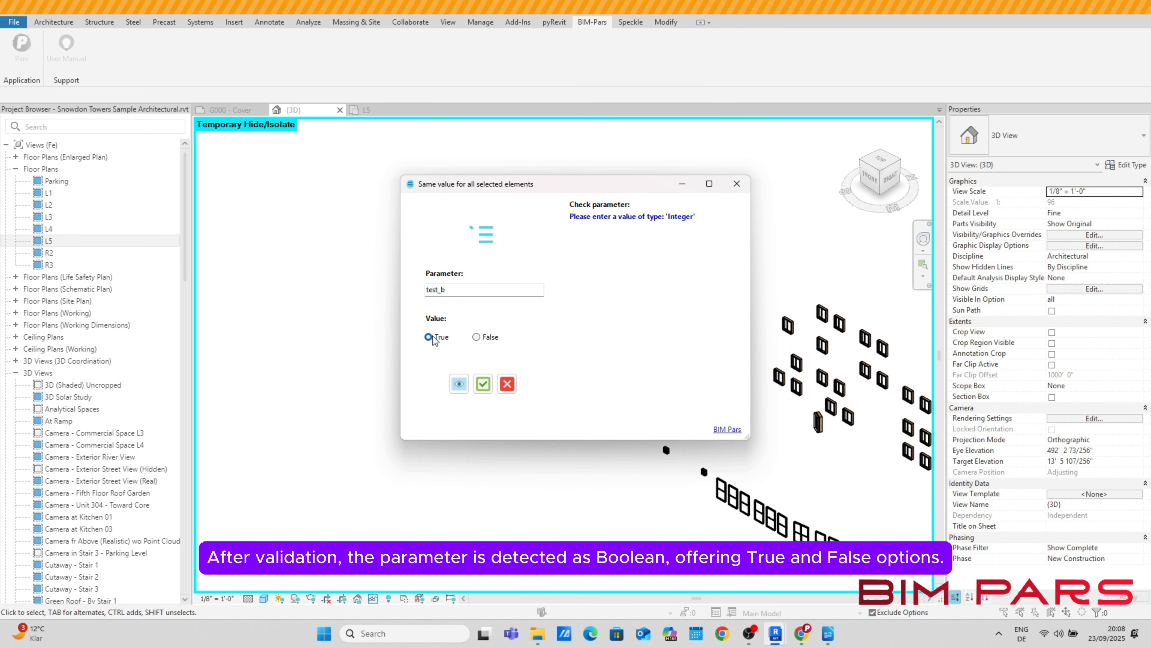
left_click(486, 387)
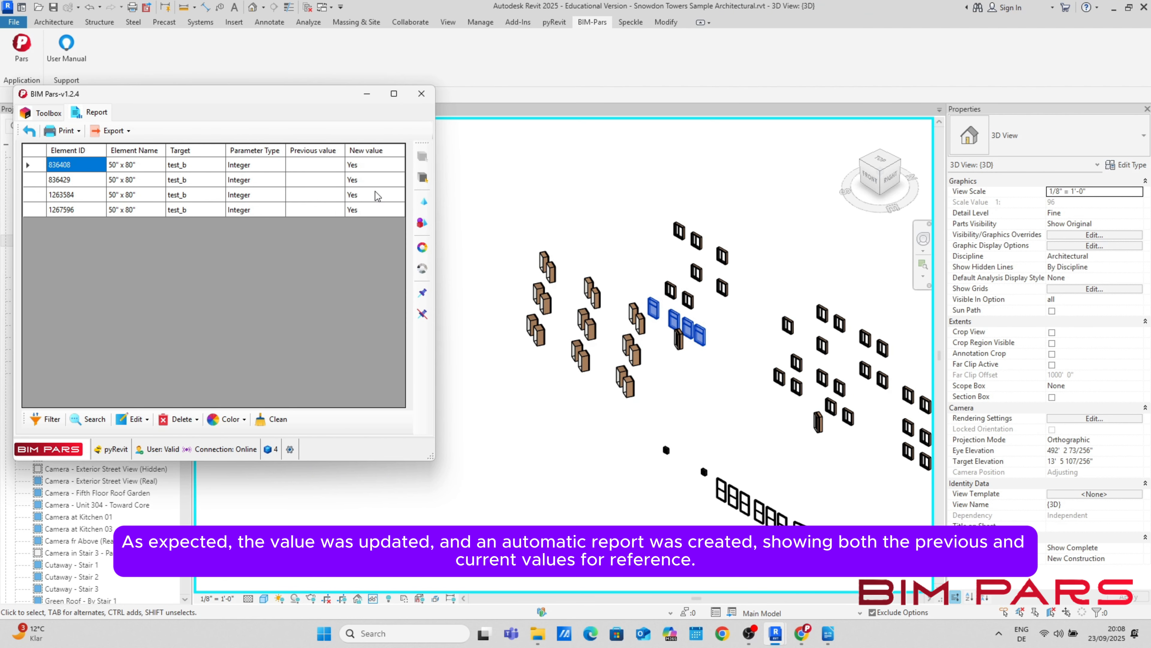
left_click(421, 94)
scroll(1038, 448, "down", 1)
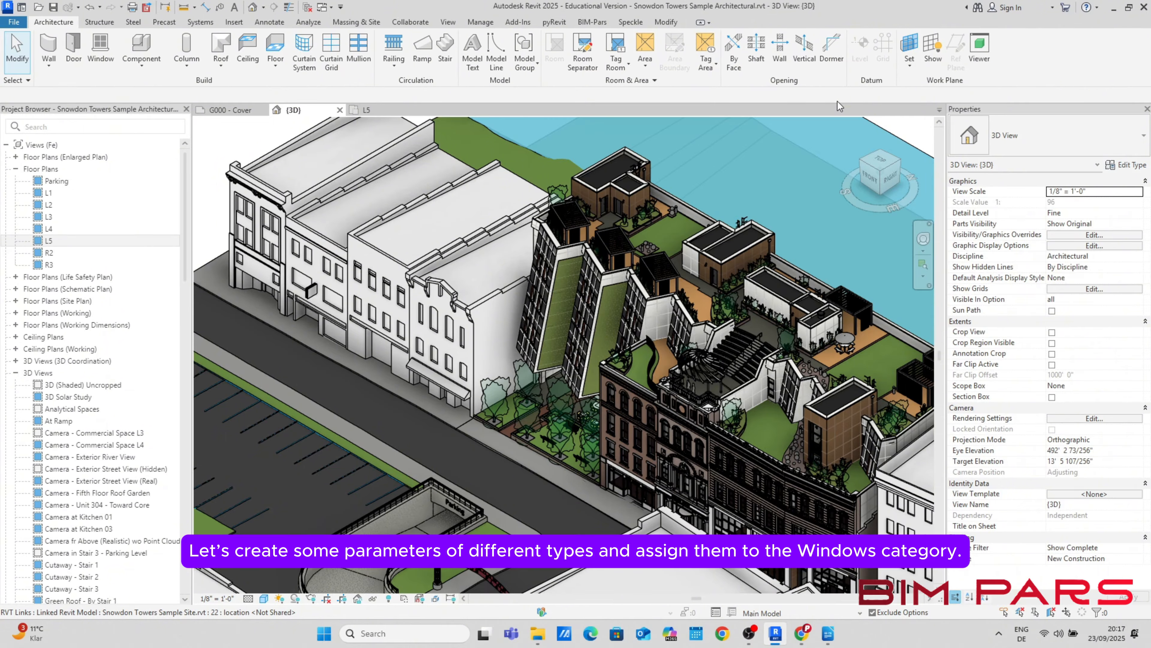
Step: Create a new project parameter named test_a with the data type Text, grouped under Other
left_click(480, 21)
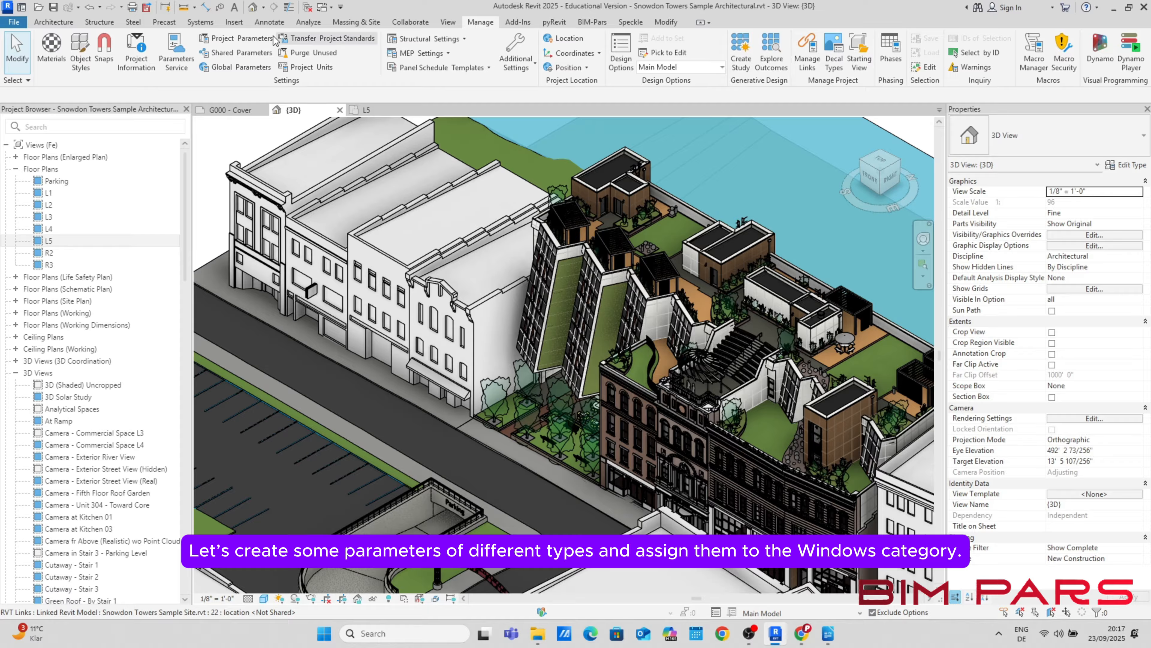
left_click(237, 38)
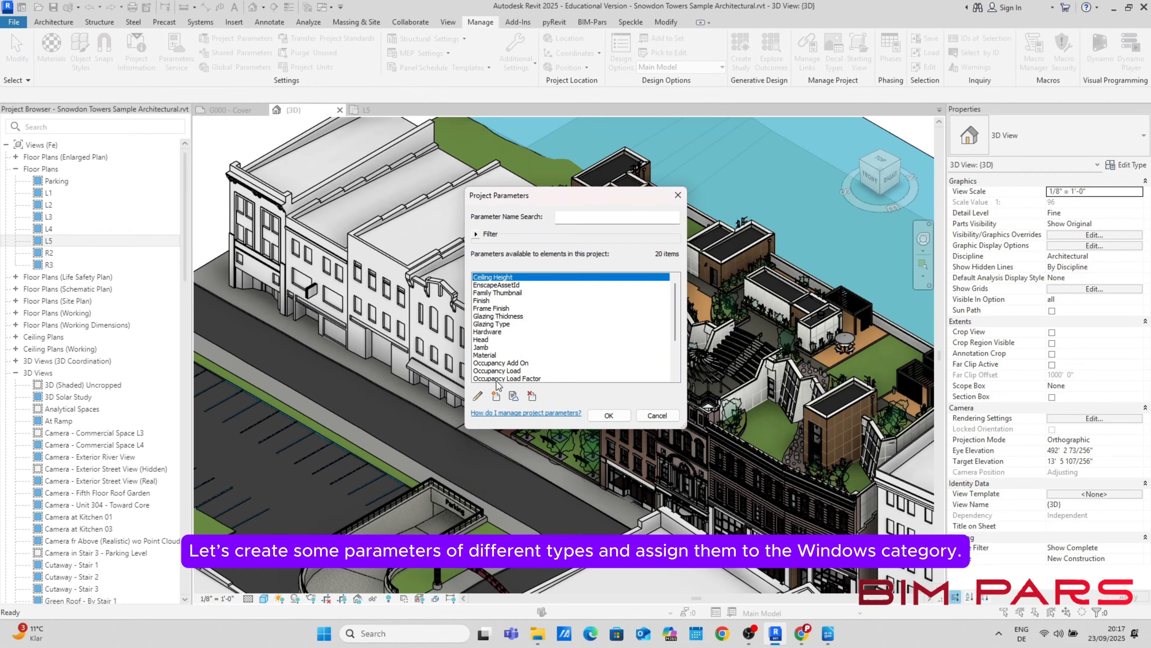
left_click(498, 396)
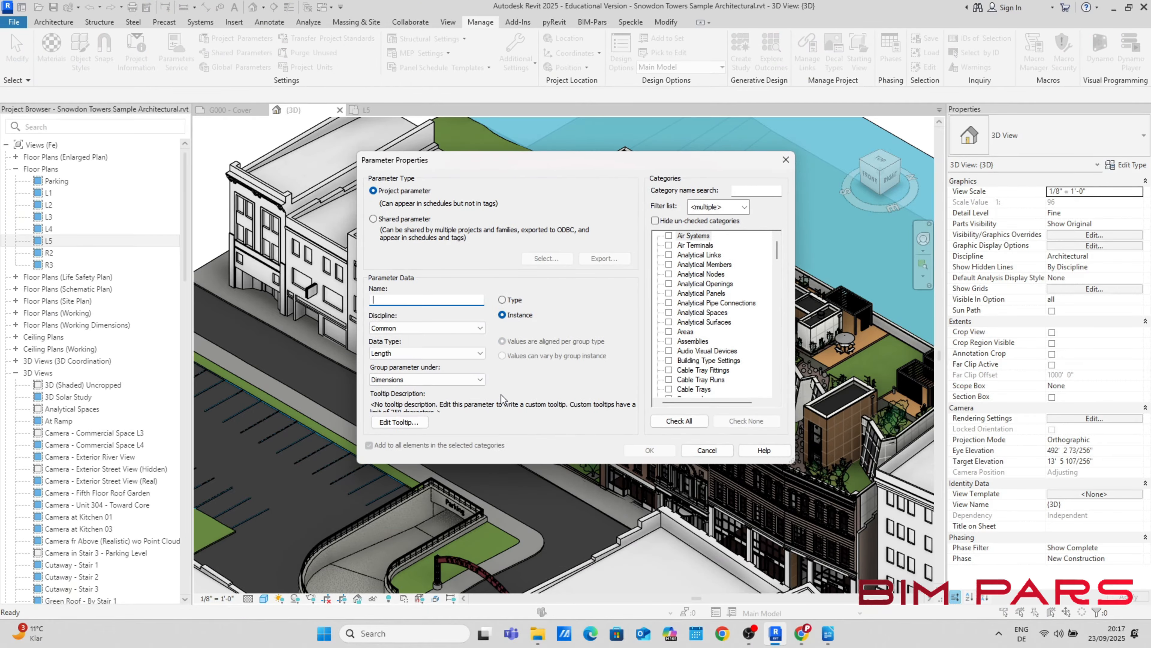
type("test_a")
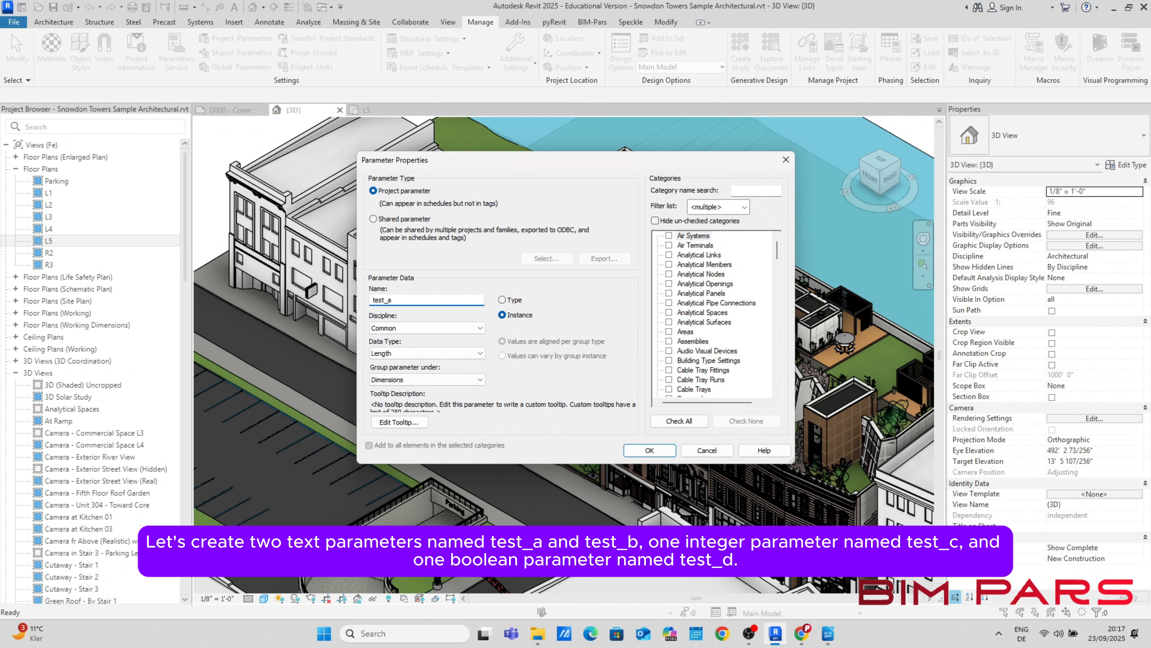
left_click(438, 353)
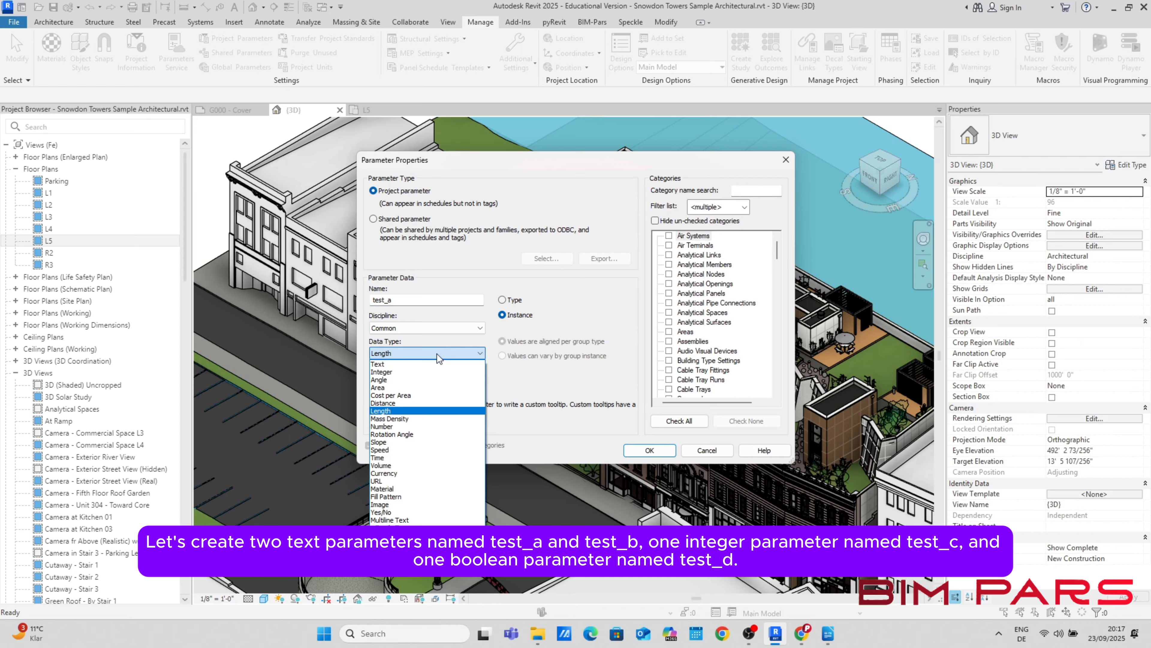
left_click(398, 364)
left_click(410, 379)
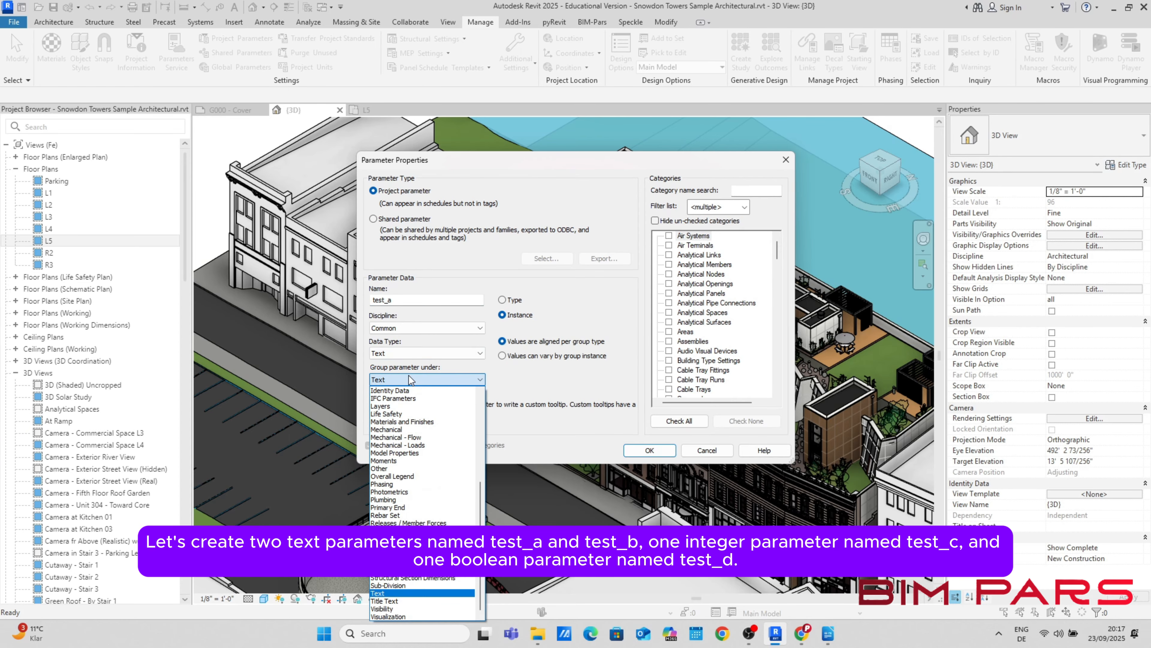
left_click(395, 468)
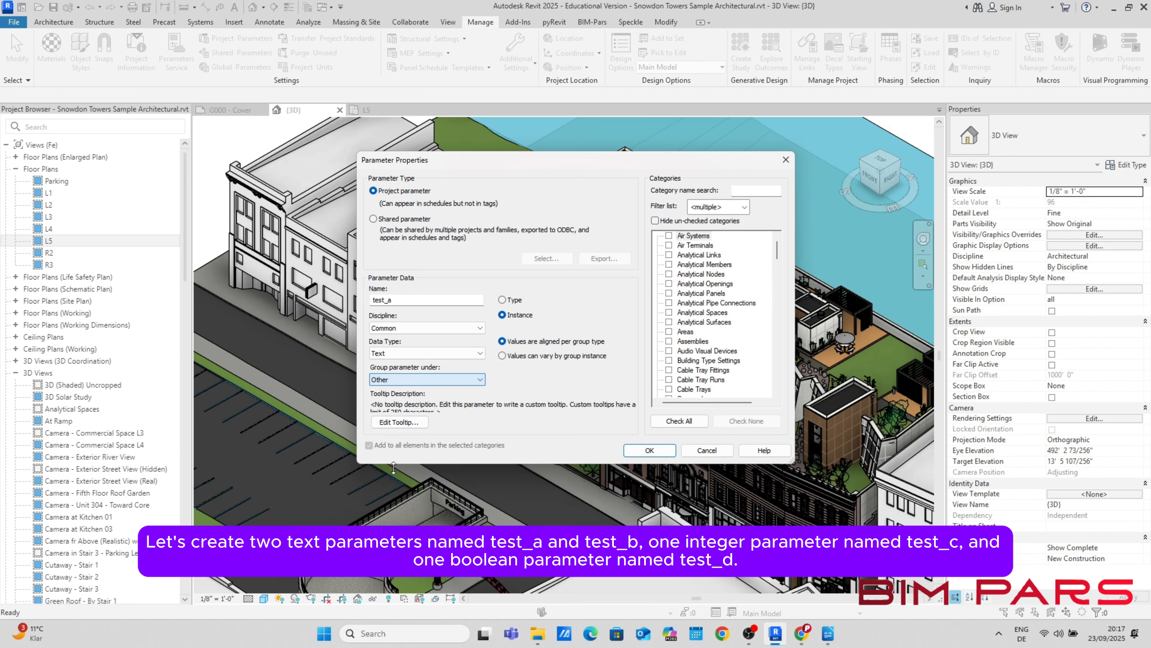
Step: Assign the test_a parameter to the Windows category and accept its properties
left_click(758, 189)
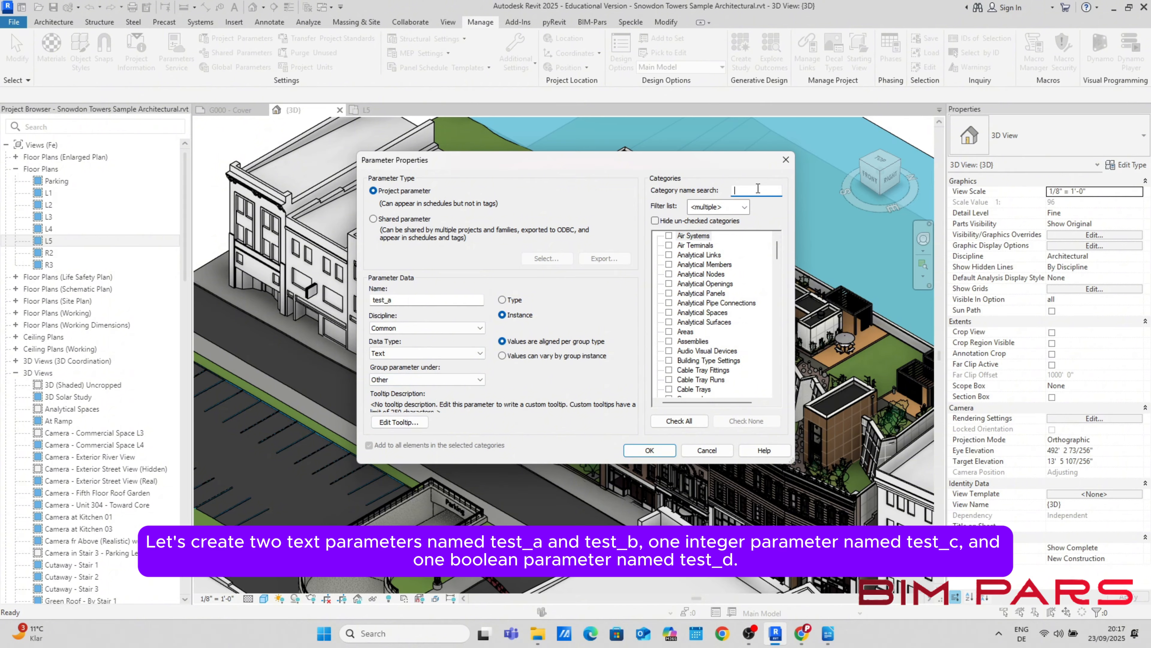
type("wi")
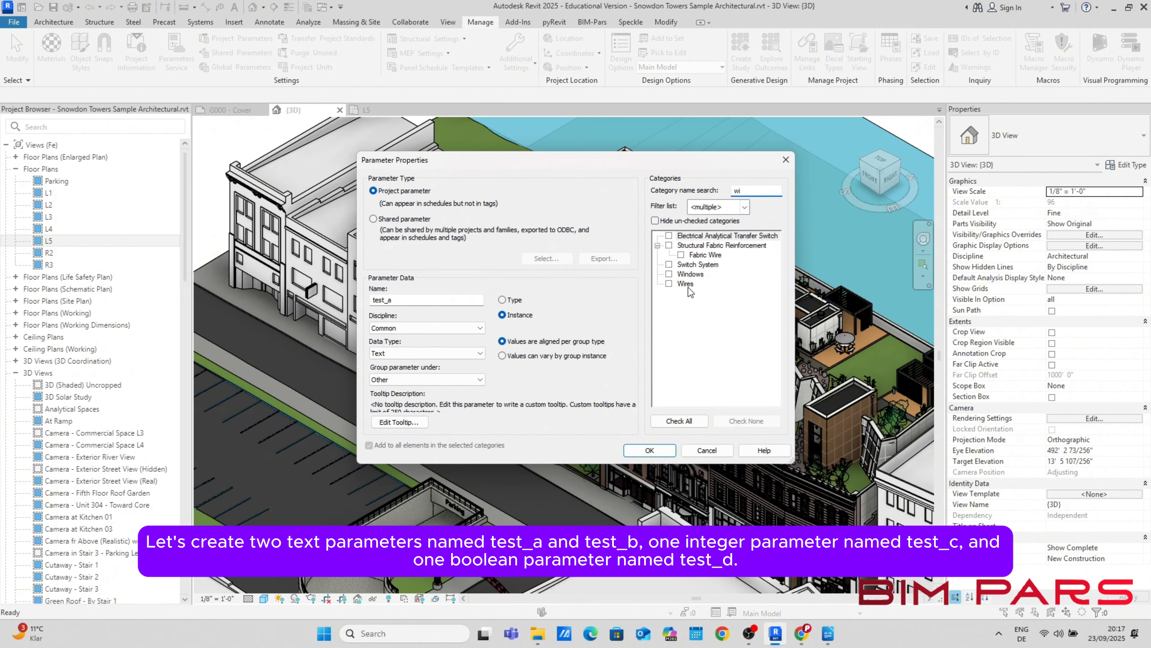
left_click(668, 274)
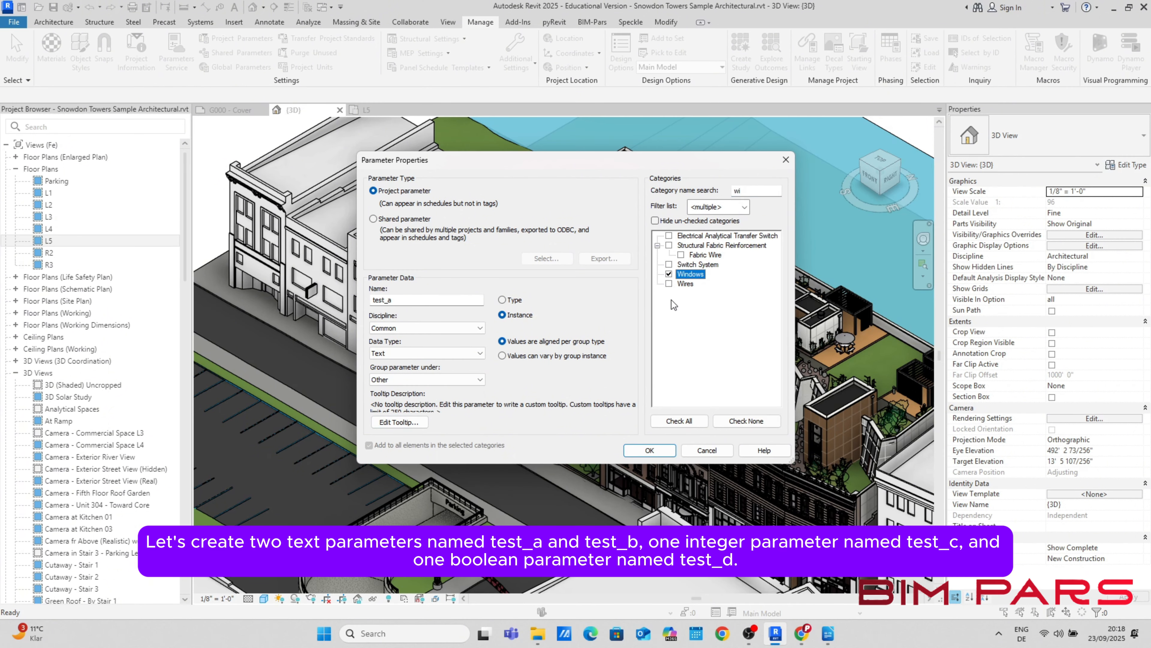
left_click(648, 450)
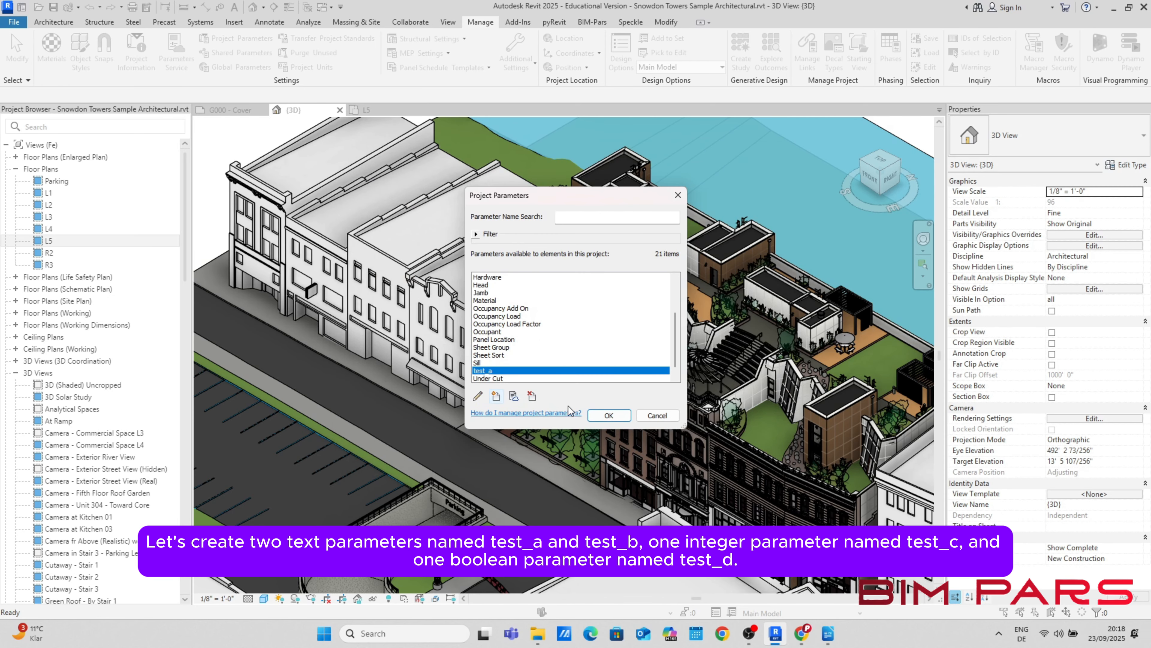
Step: Create a new project parameter named test_b with the data type Text, grouped under Other
left_click(496, 396)
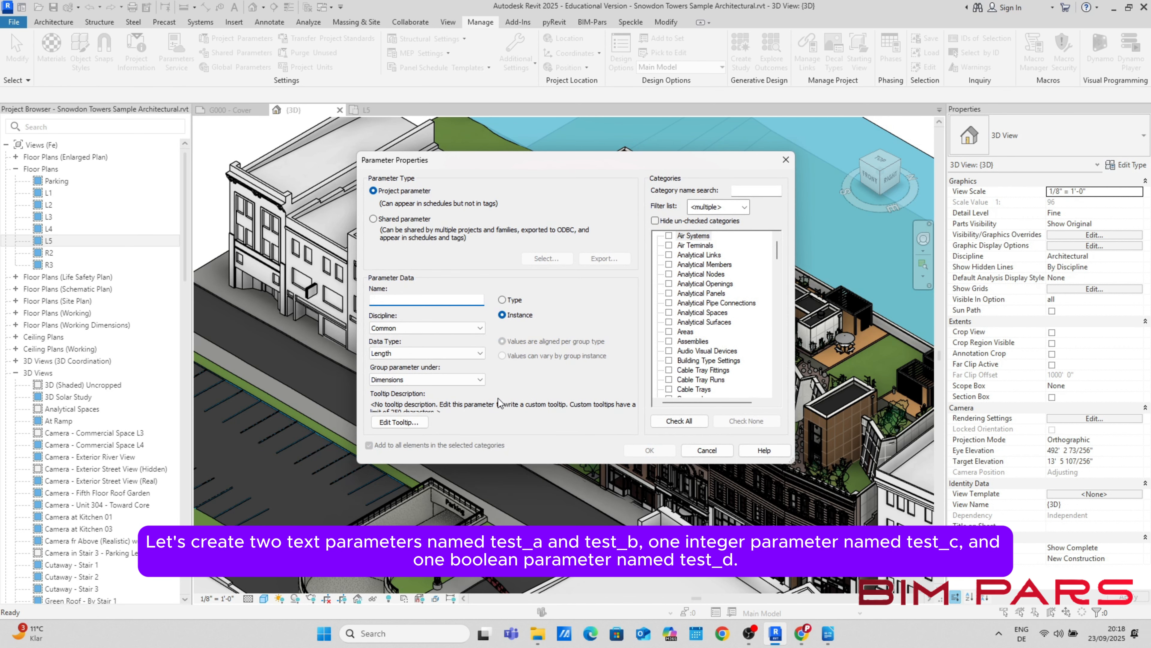
type("test_b")
left_click(441, 354)
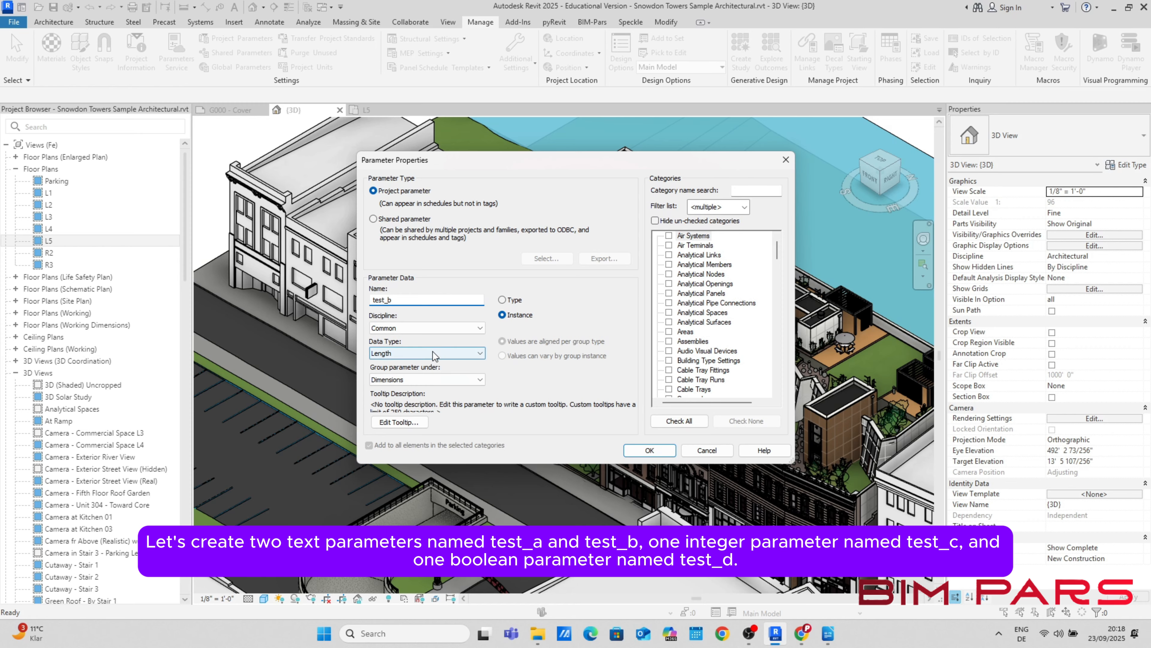
left_click(422, 365)
left_click(418, 381)
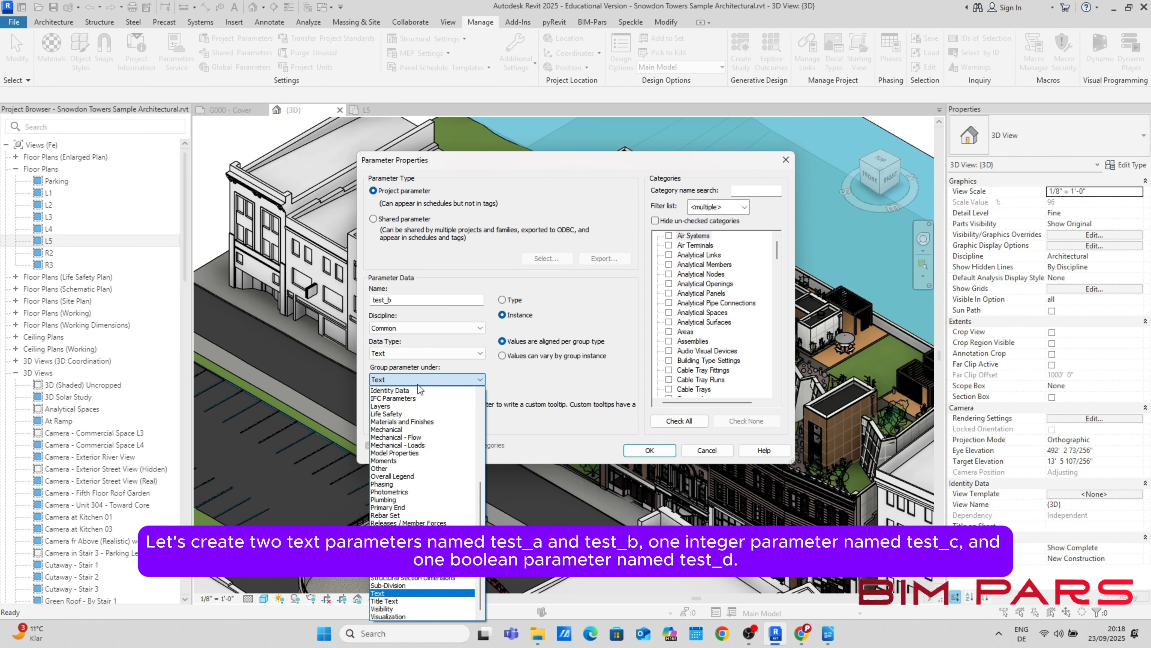
left_click(388, 469)
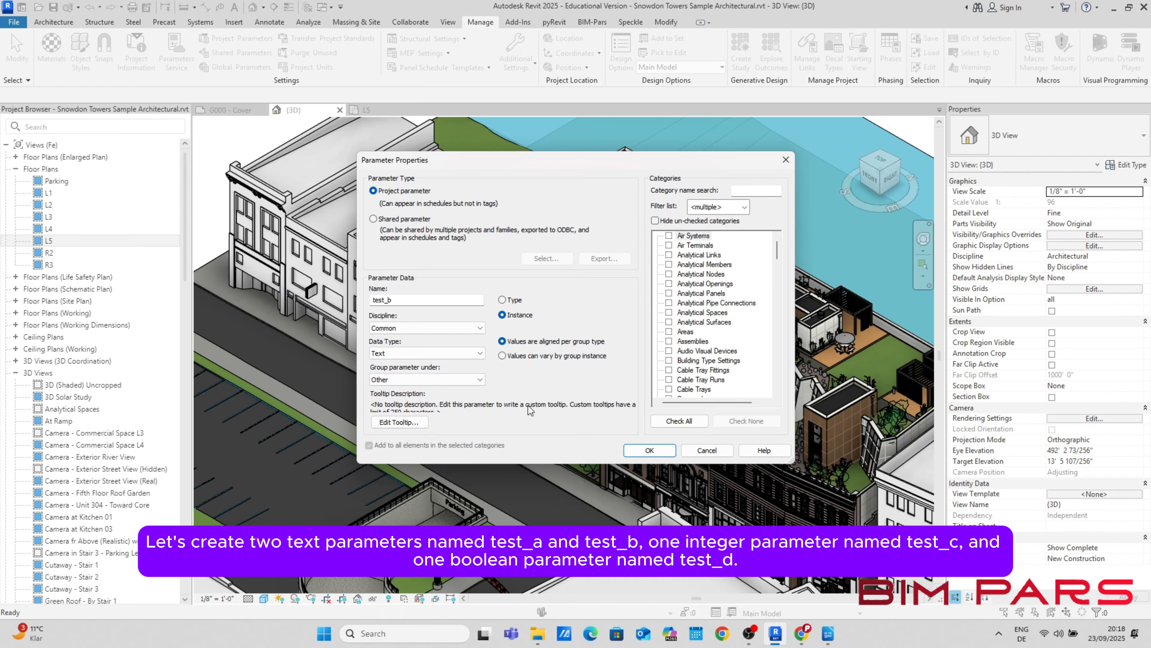
Step: Assign the test_b parameter to the Windows category and accept its properties
left_click(742, 191)
type("win")
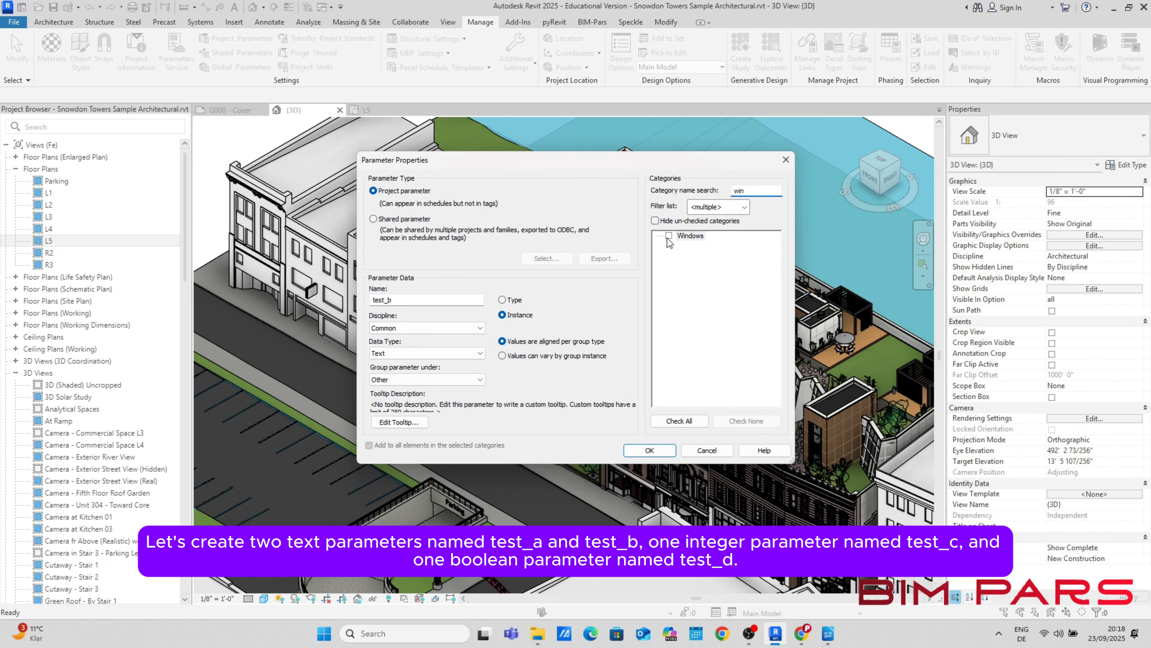
left_click(669, 236)
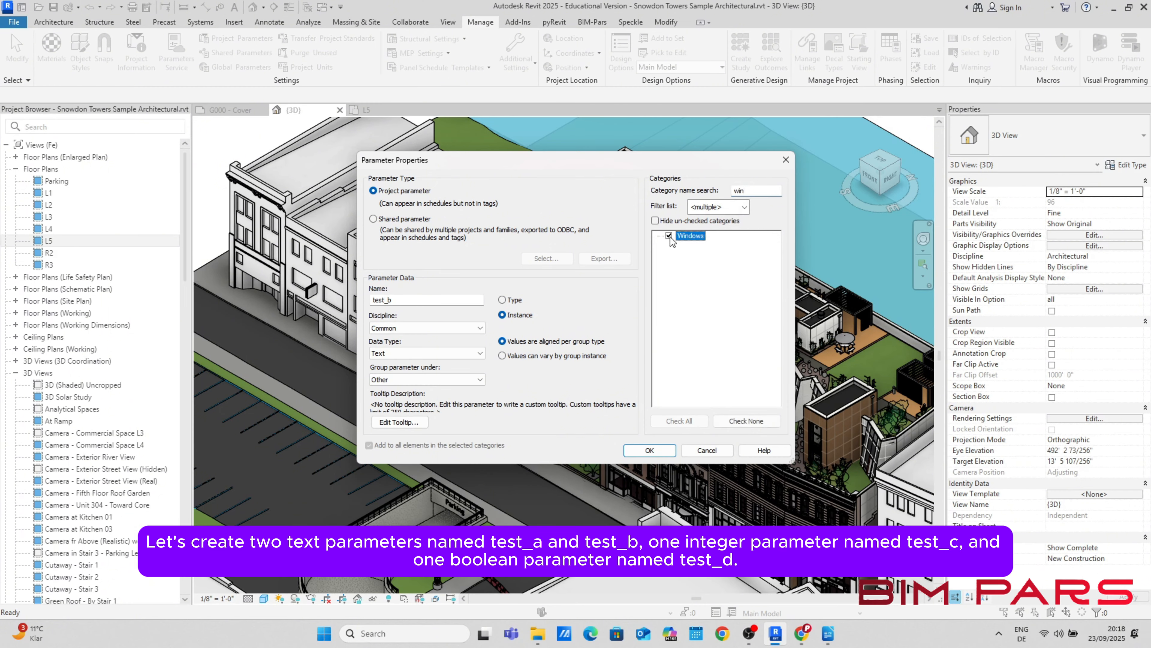
left_click(657, 453)
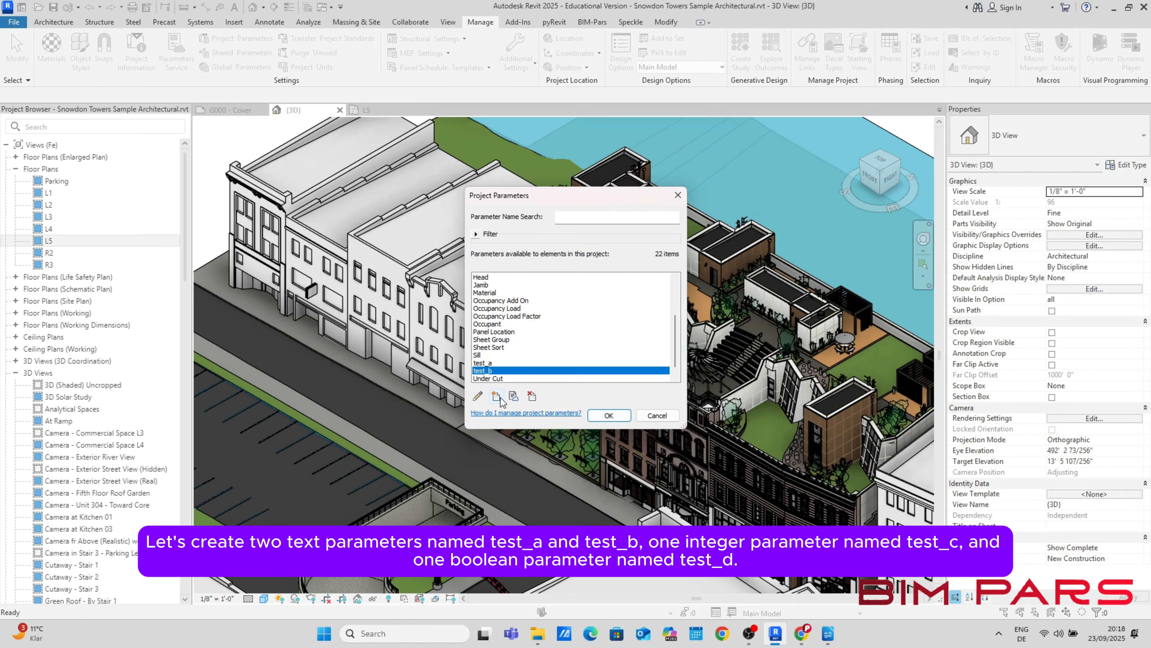
Step: Create a new project parameter named test_c with the data type Integer, grouped under Other
left_click(496, 396)
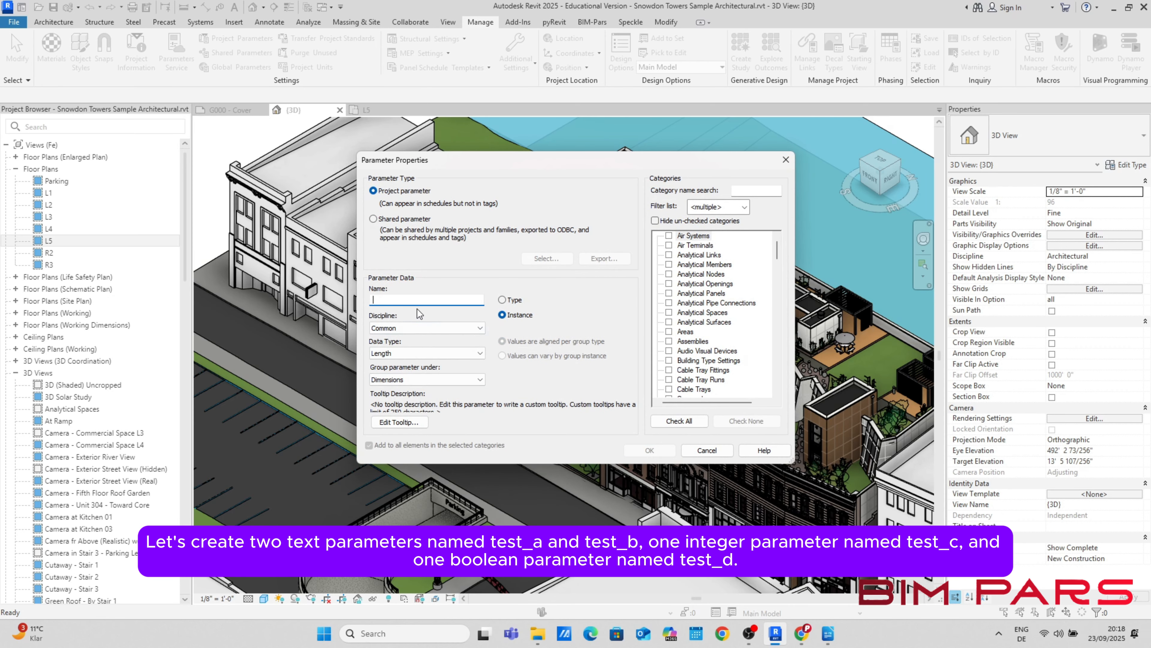
type("test_c")
left_click(395, 354)
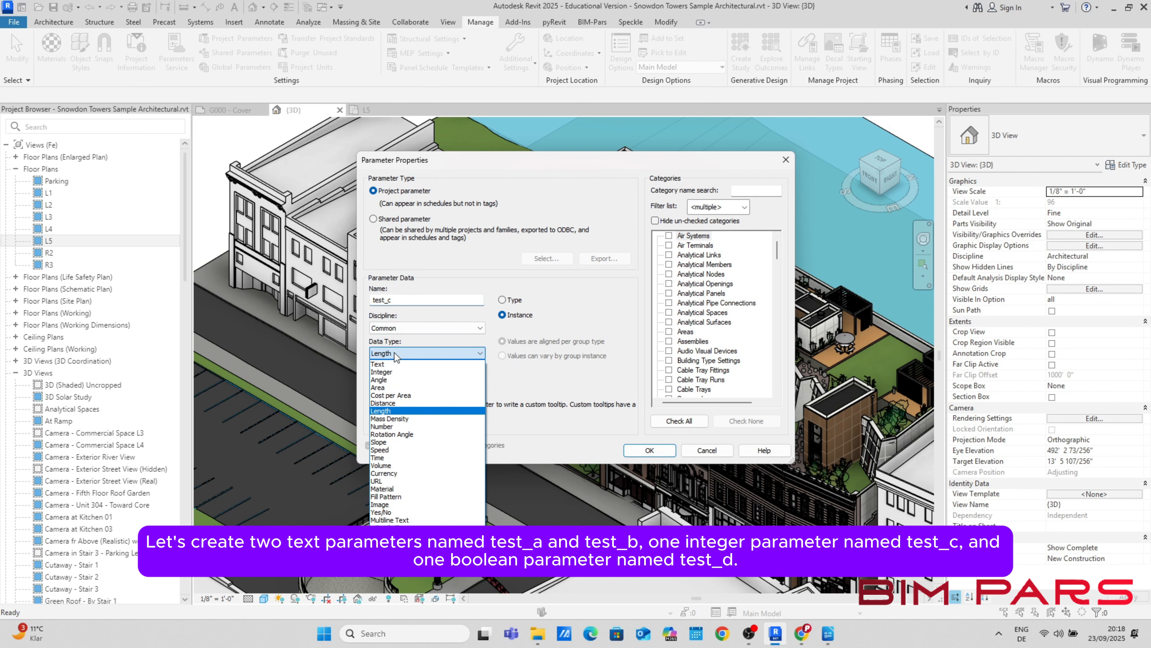
left_click(390, 371)
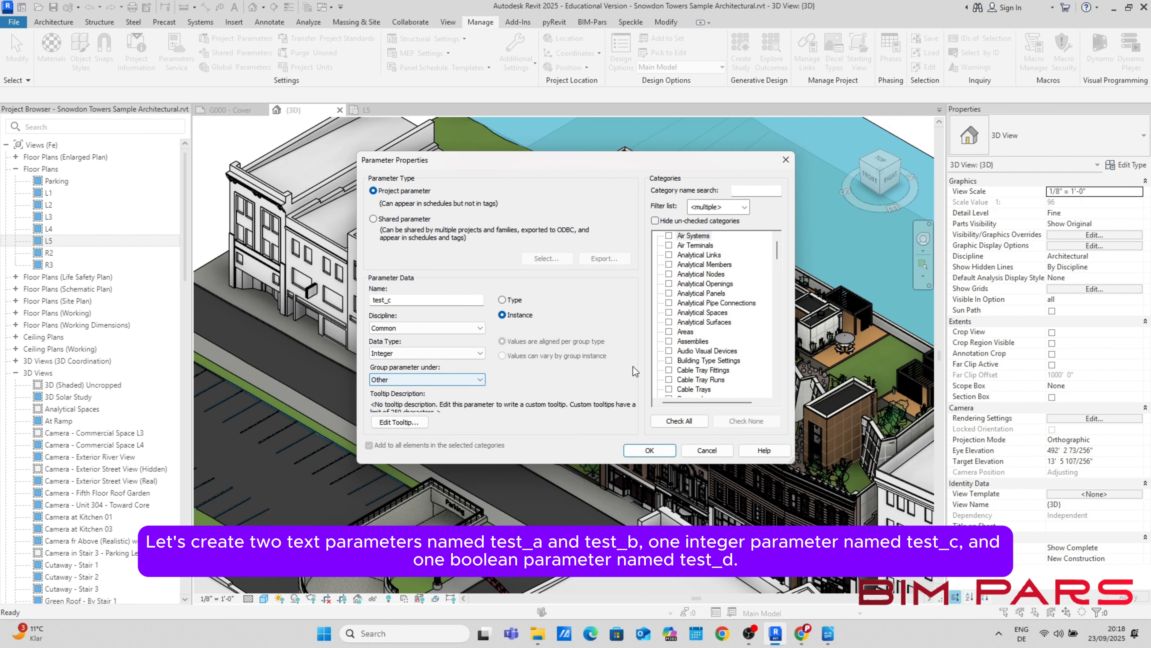
Step: Assign the test_c parameter to the Windows category and accept its properties
left_click(770, 192)
type("w")
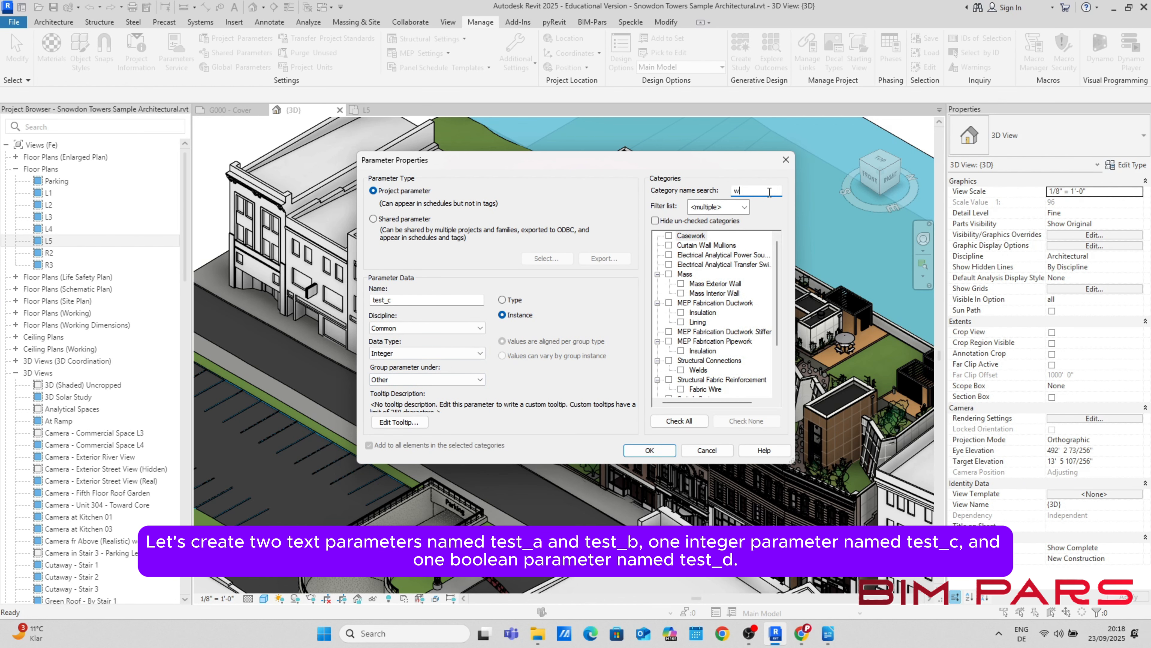
type("i")
left_click(669, 274)
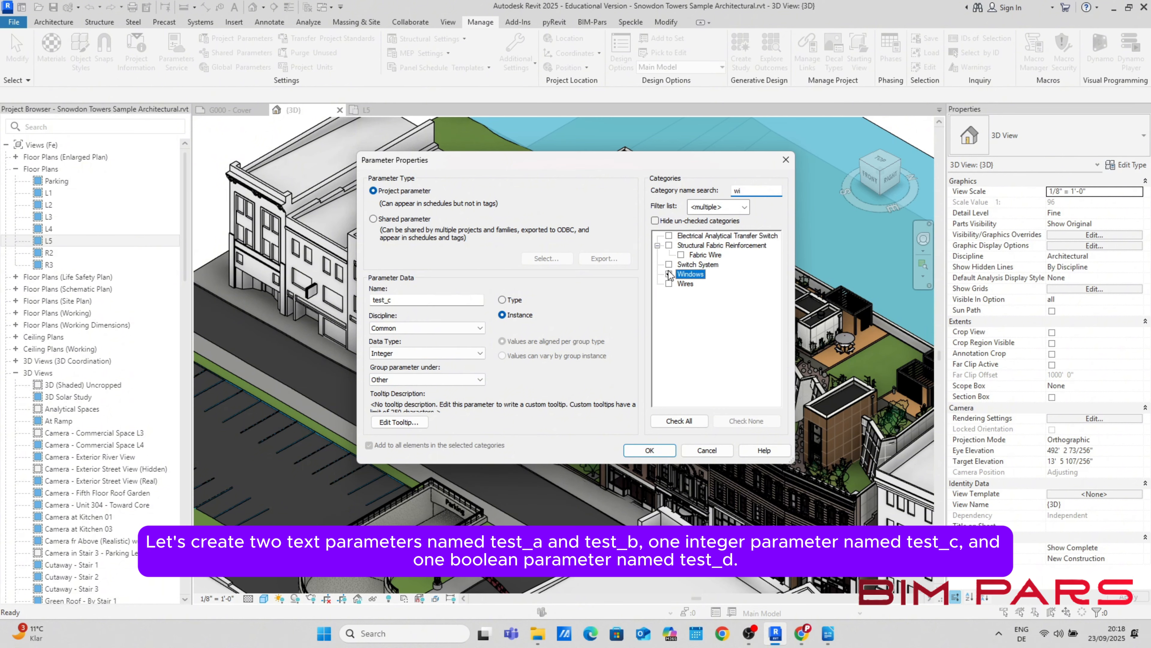
left_click(649, 450)
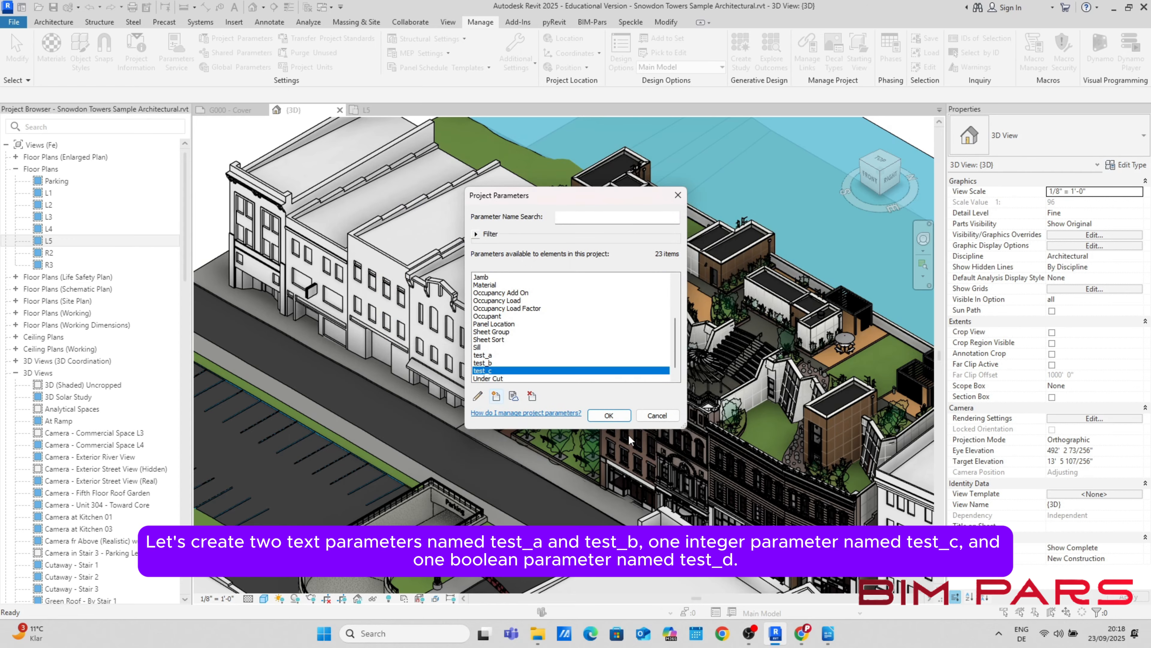
Step: Create a new project parameter named test_d with the data type Yes/No, grouped under Other
left_click(497, 396)
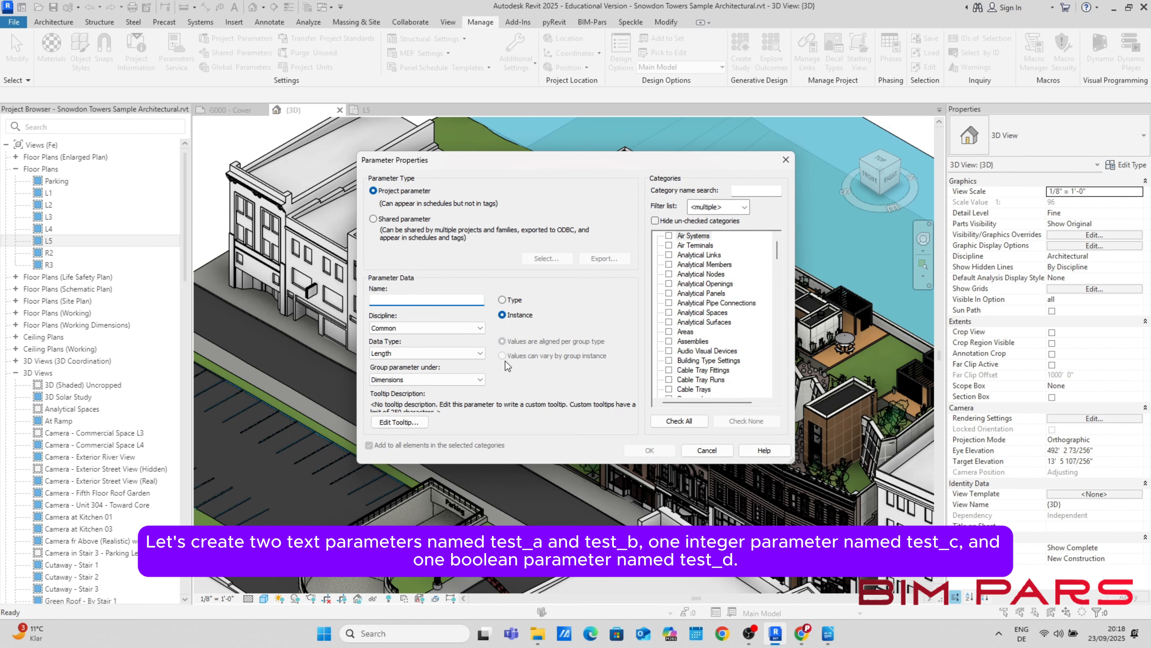
type("test_d")
left_click(425, 354)
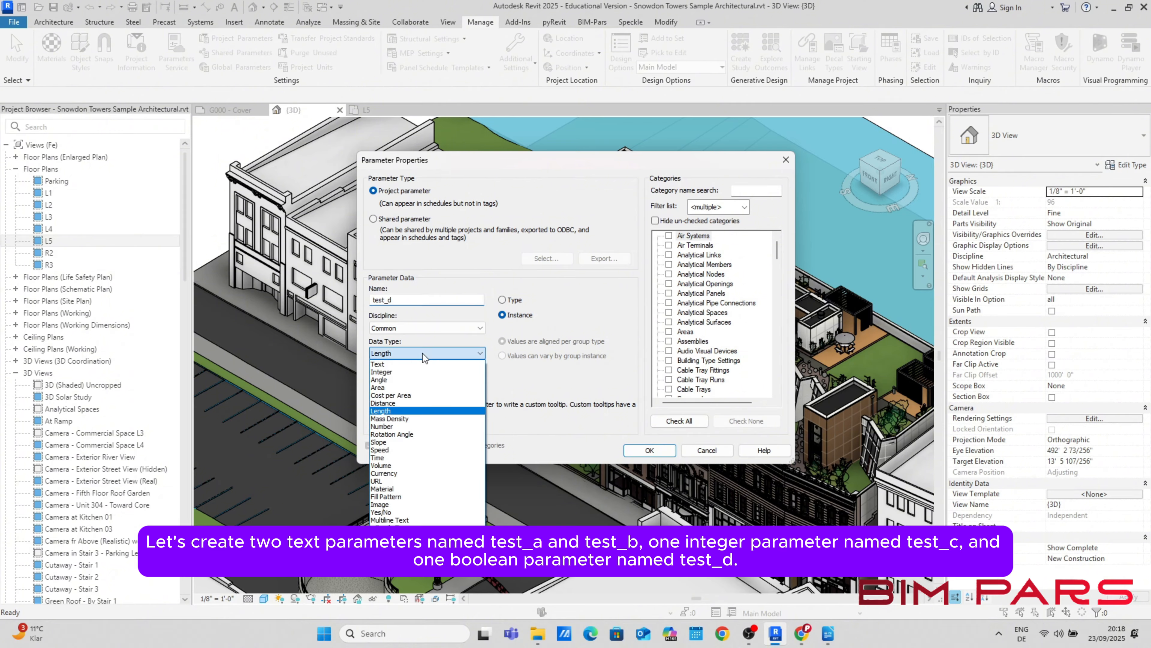
left_click(390, 511)
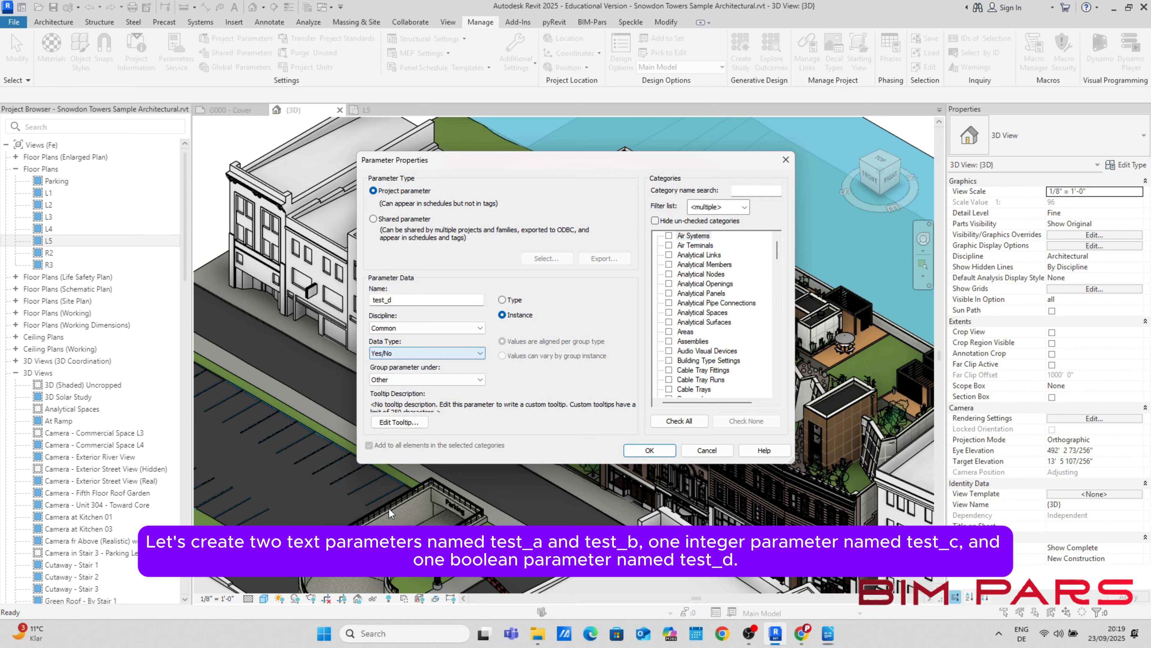
Step: Assign the test_d parameter to the Windows category and accept the project parameters
left_click(760, 190)
type("wk")
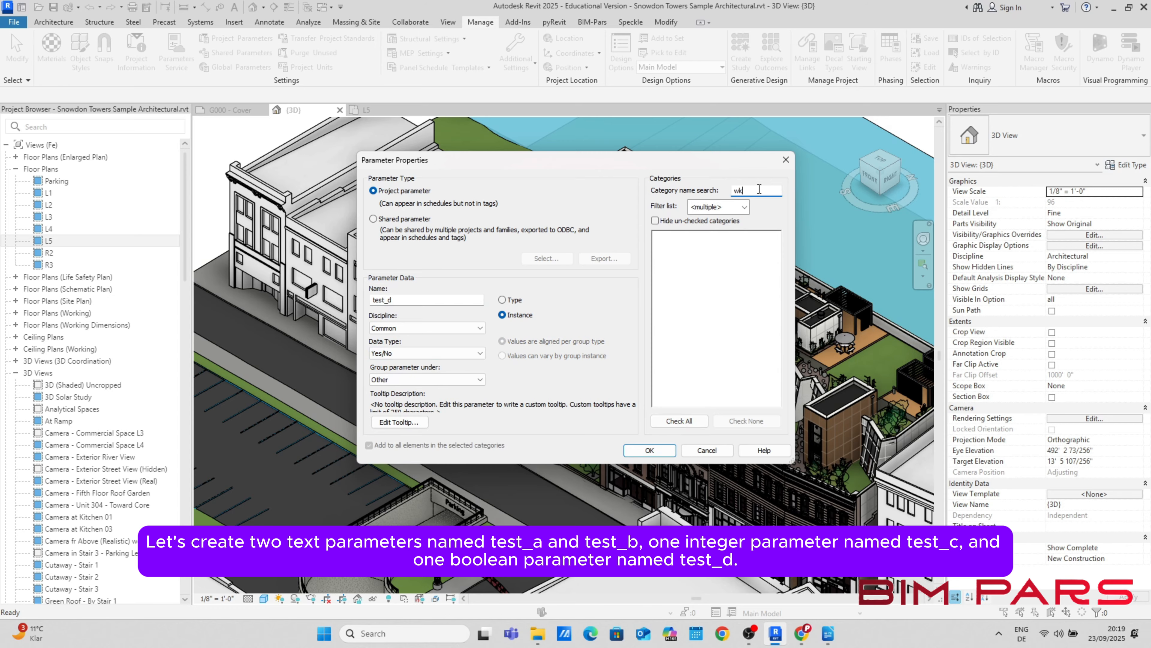
key("BackSpace")
type("i")
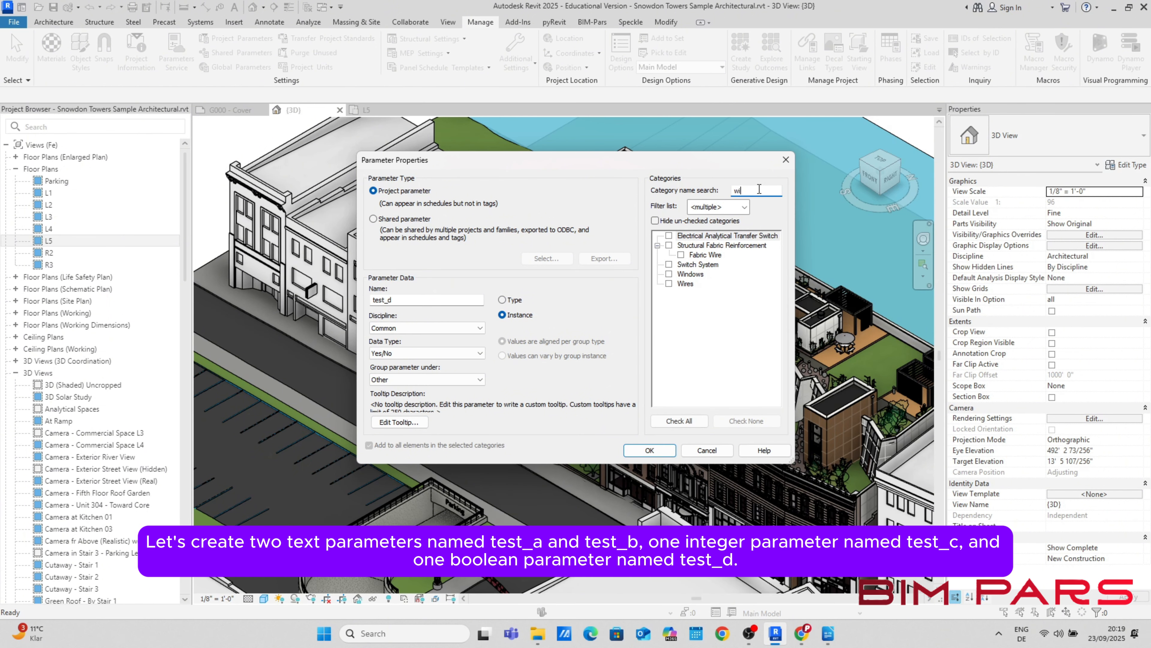
left_click(670, 274)
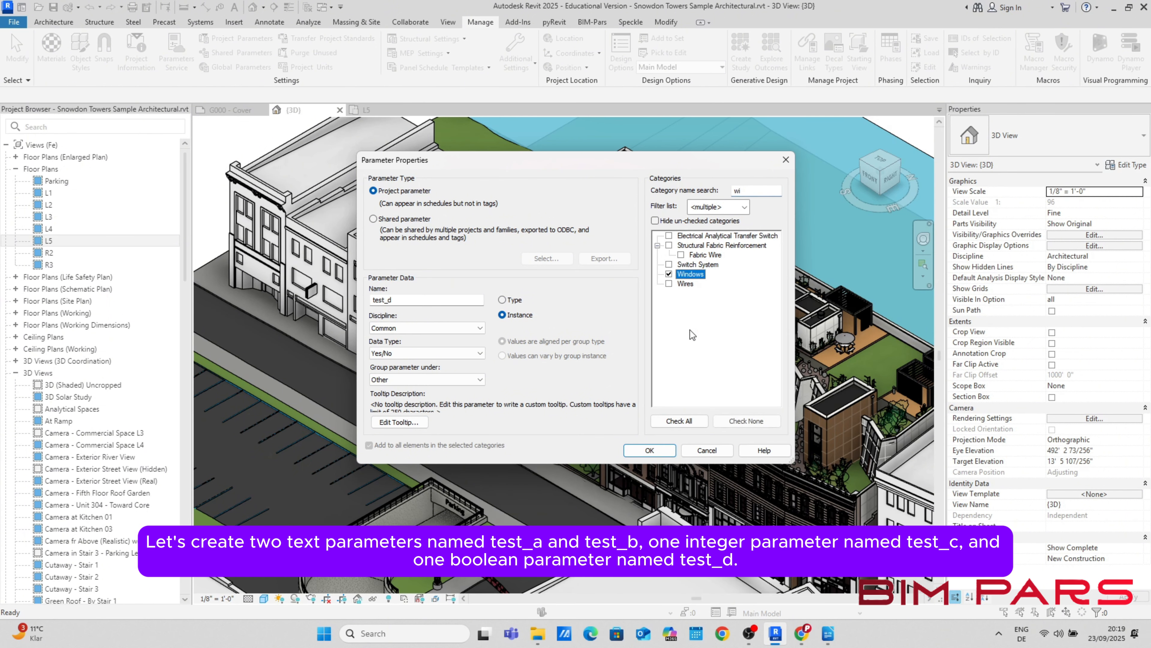
left_click(648, 450)
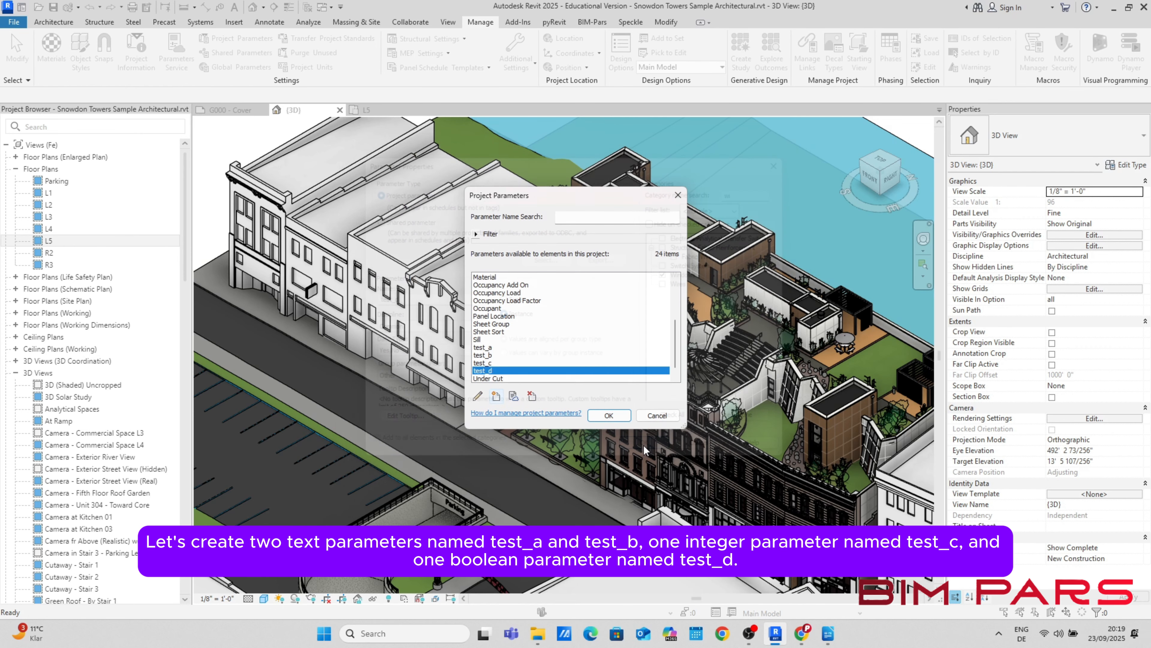
left_click(608, 415)
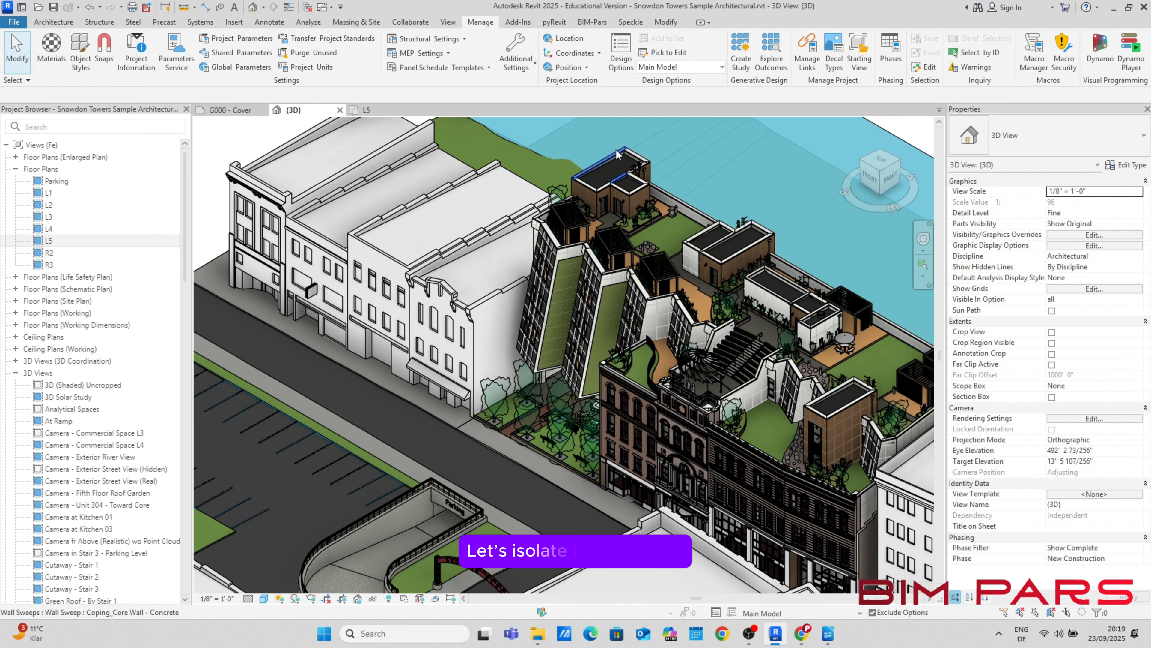
Step: Select all elements of the OST_Windows category with the BIM Pars tool All Elements in Selected Categories
left_click(592, 22)
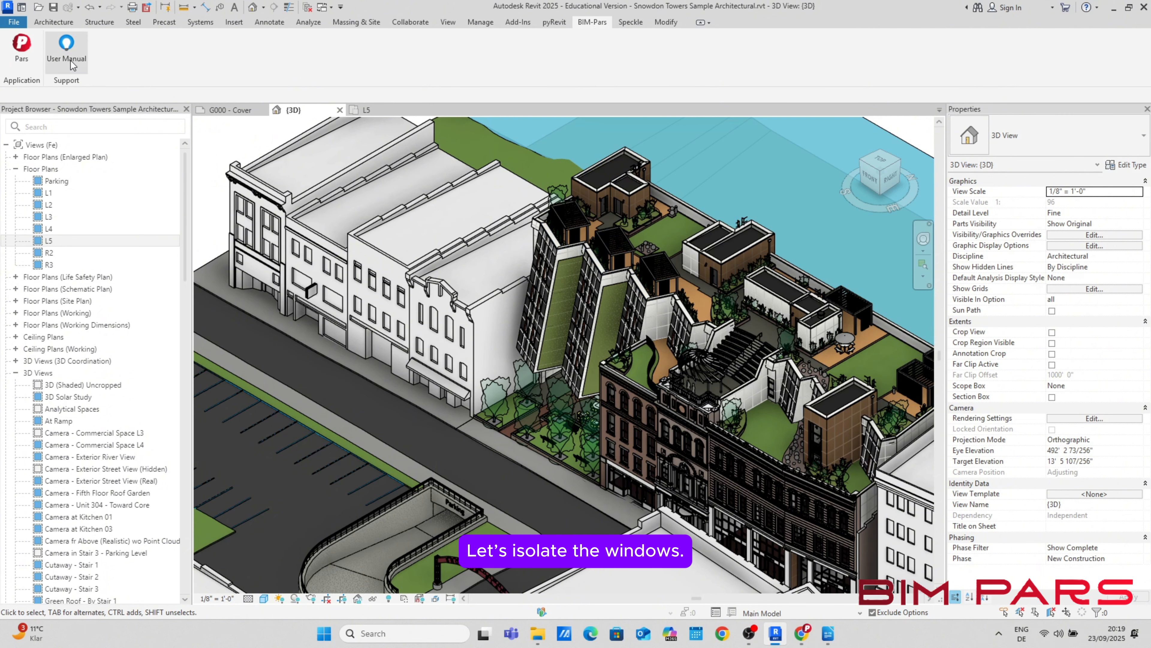
left_click(24, 49)
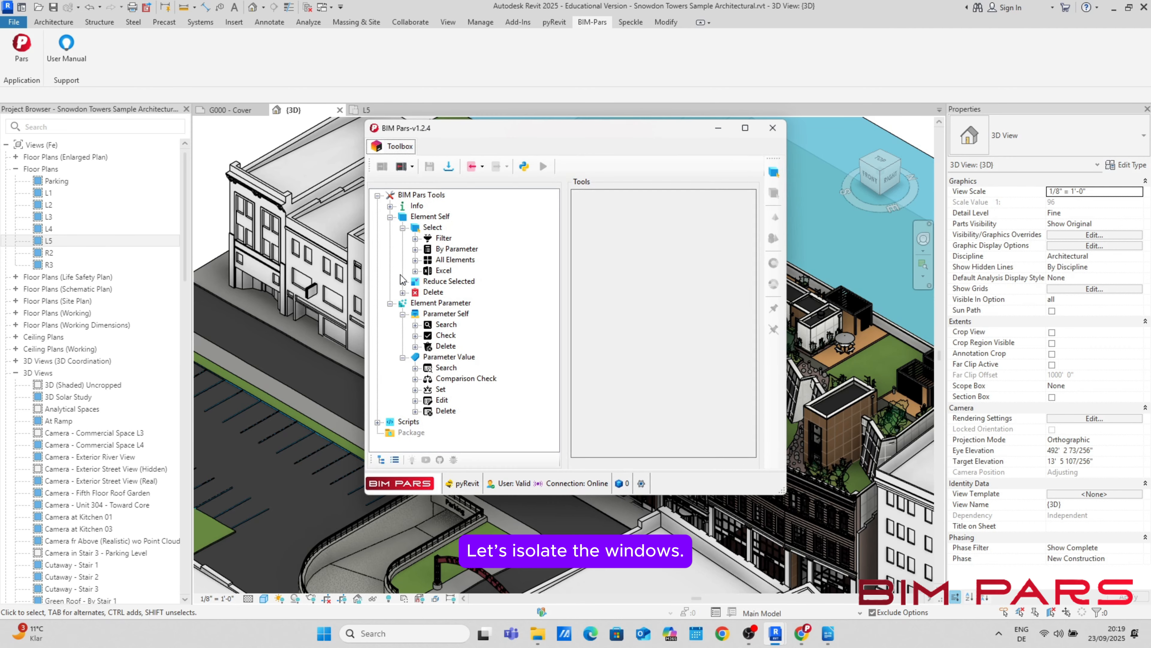
left_click(456, 260)
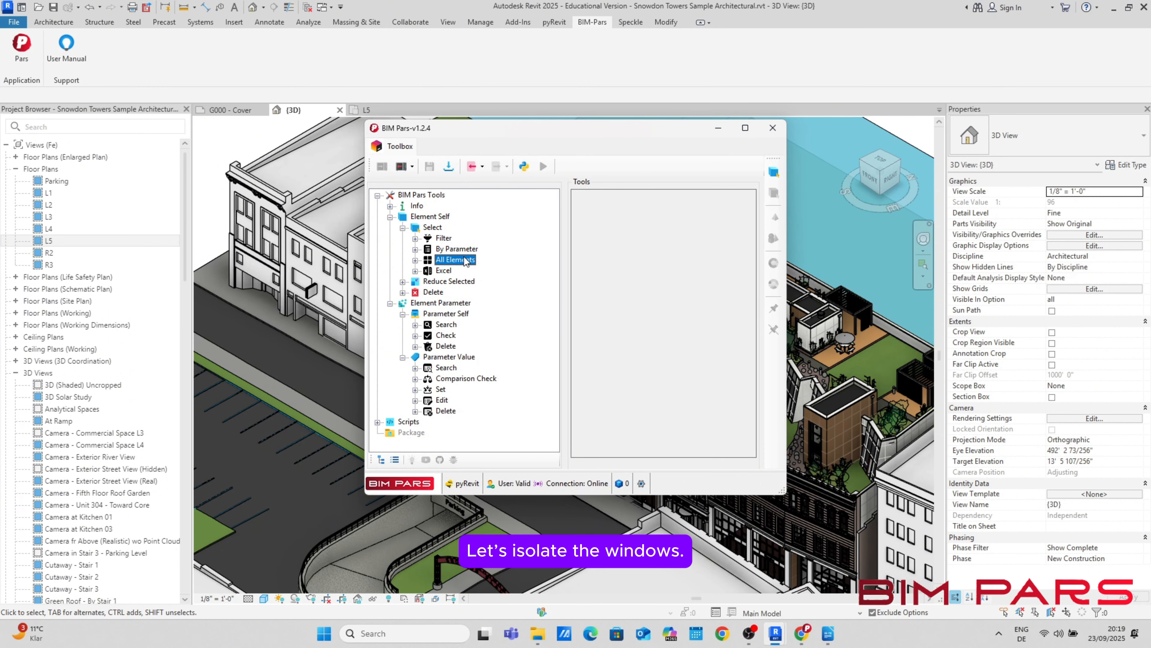
left_click(647, 213)
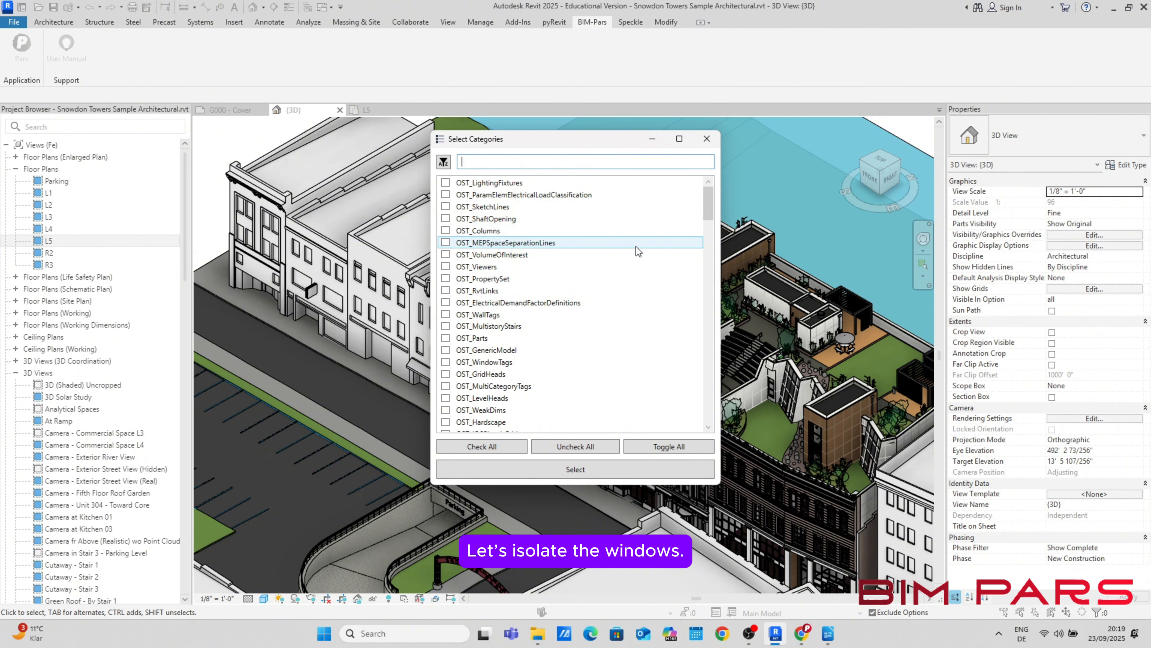
type("wi")
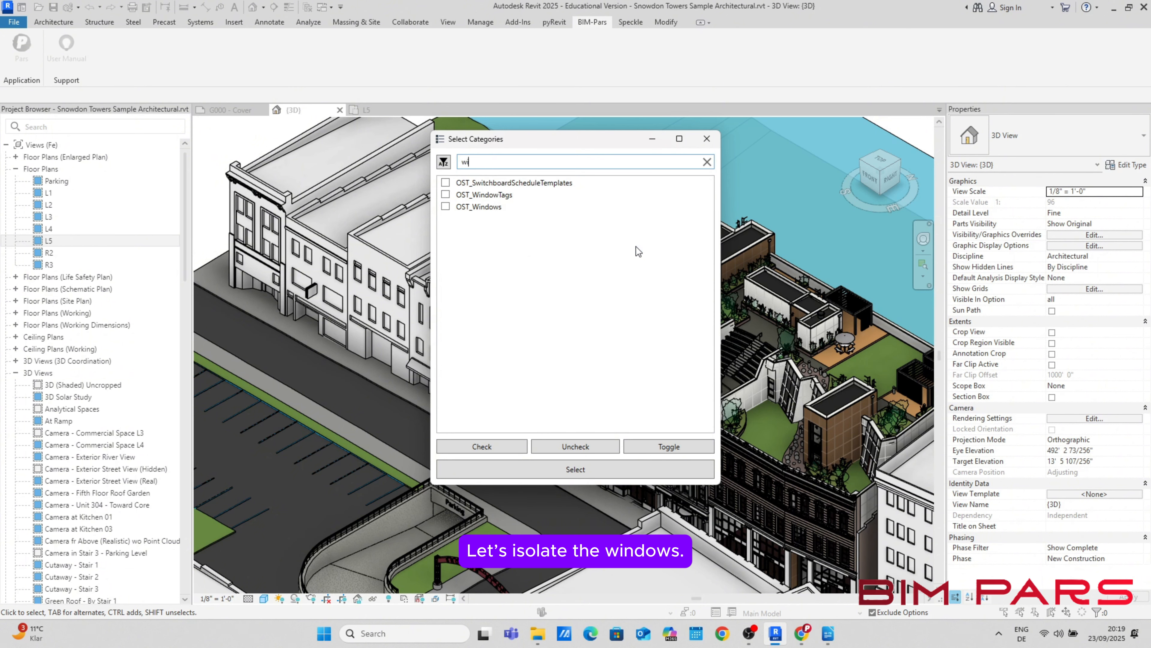
left_click(446, 207)
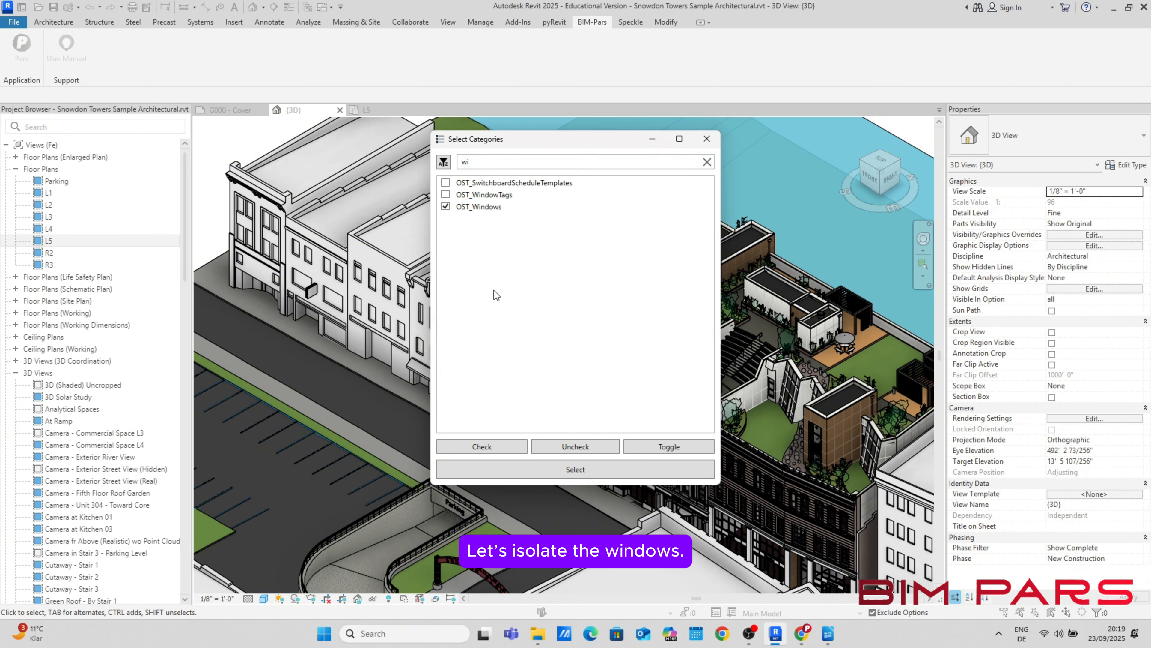
left_click(505, 468)
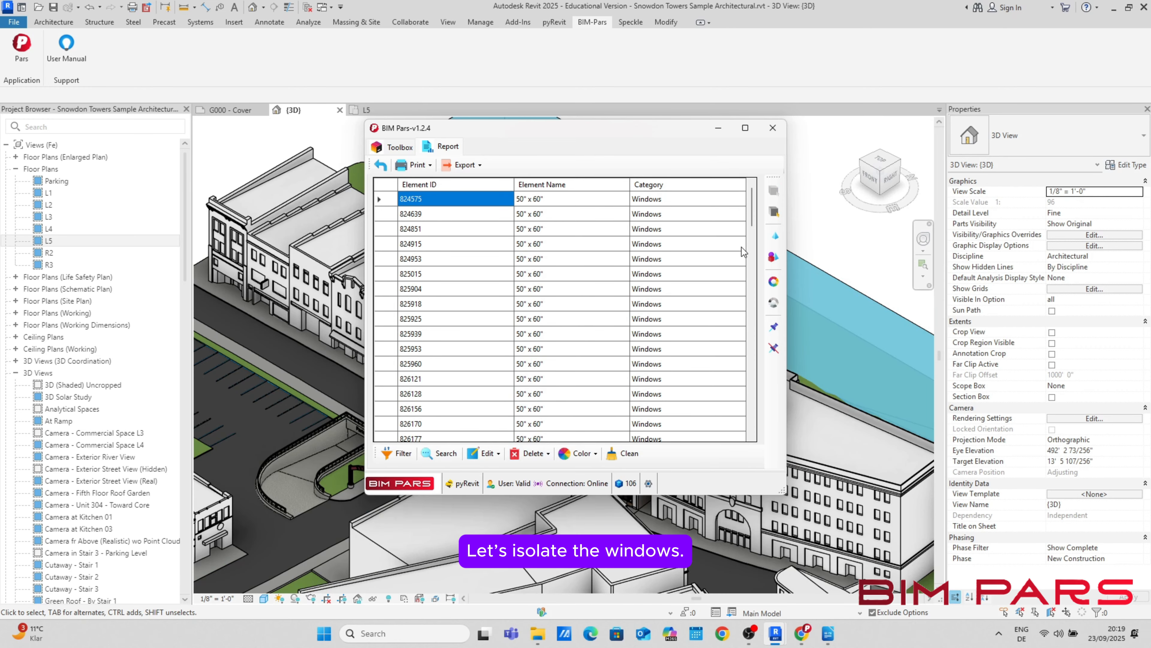
Step: Isolate the selected windows in the 3D view and move the report window aside to uncover them
left_click(775, 241)
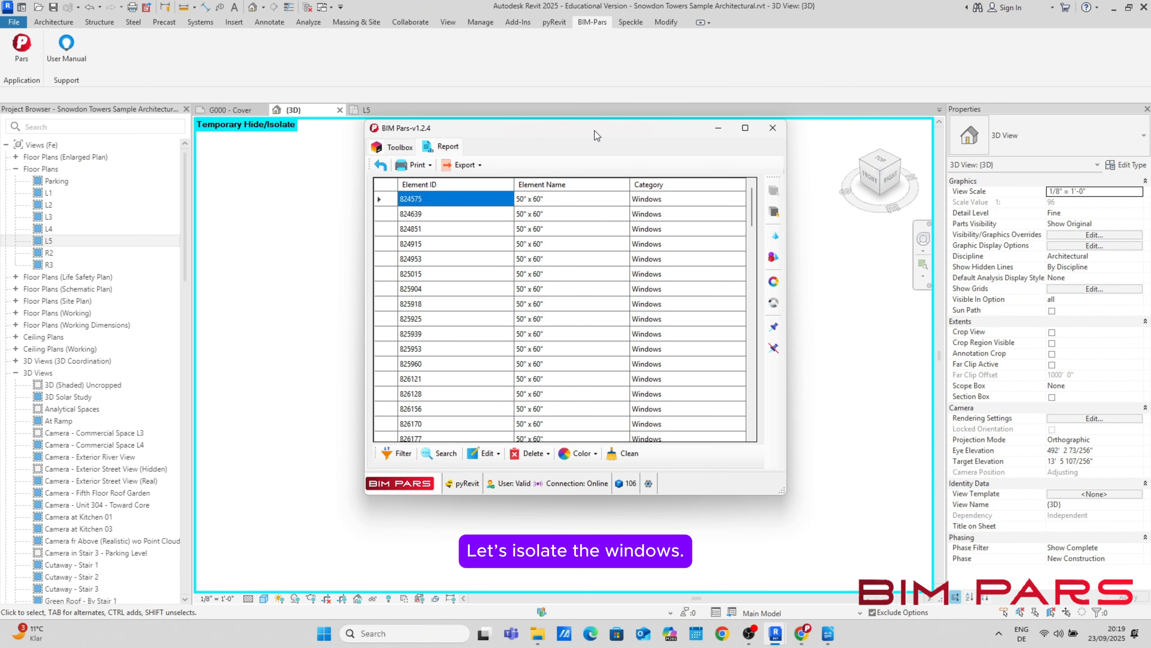
left_click_drag(596, 136, 265, 123)
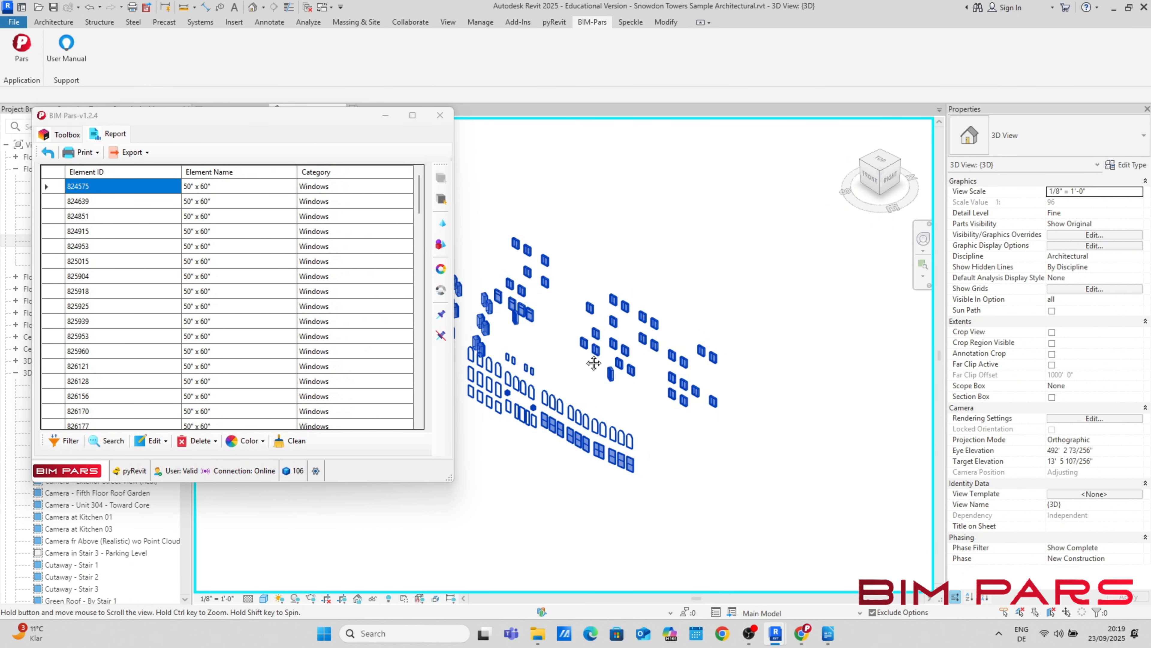
middle_click_drag(596, 363, 758, 343)
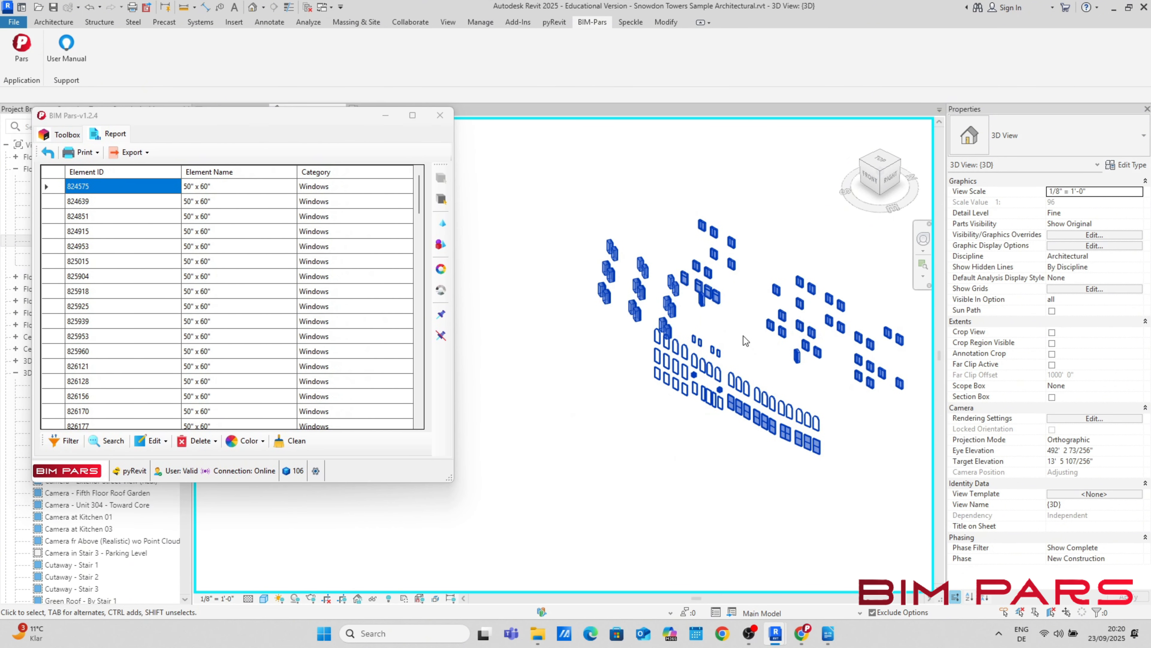
Step: Assign random 5-digit integers to the test_a parameter of all selected windows with the ID Generator's Option 5
left_click(48, 155)
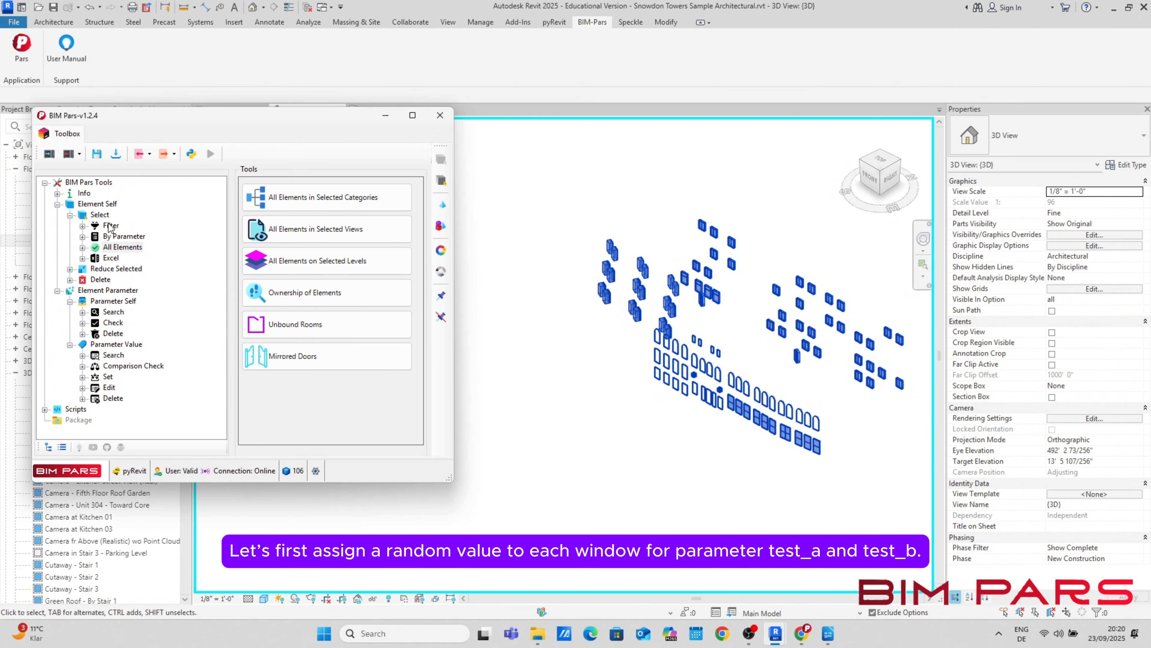
left_click(109, 387)
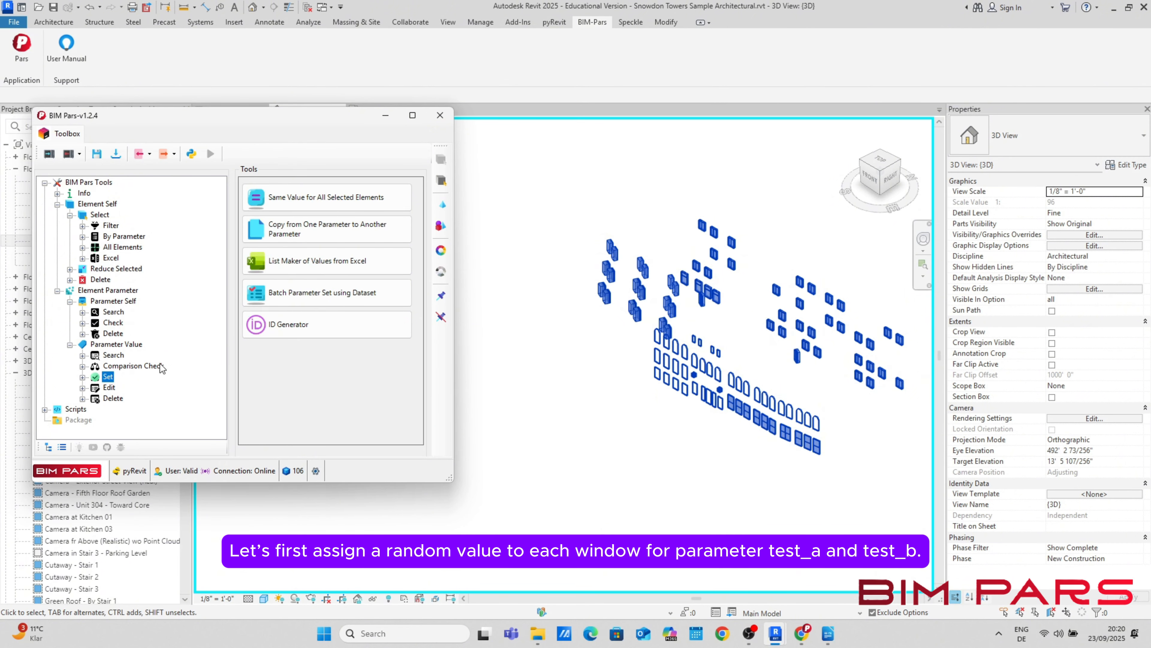
left_click(301, 325)
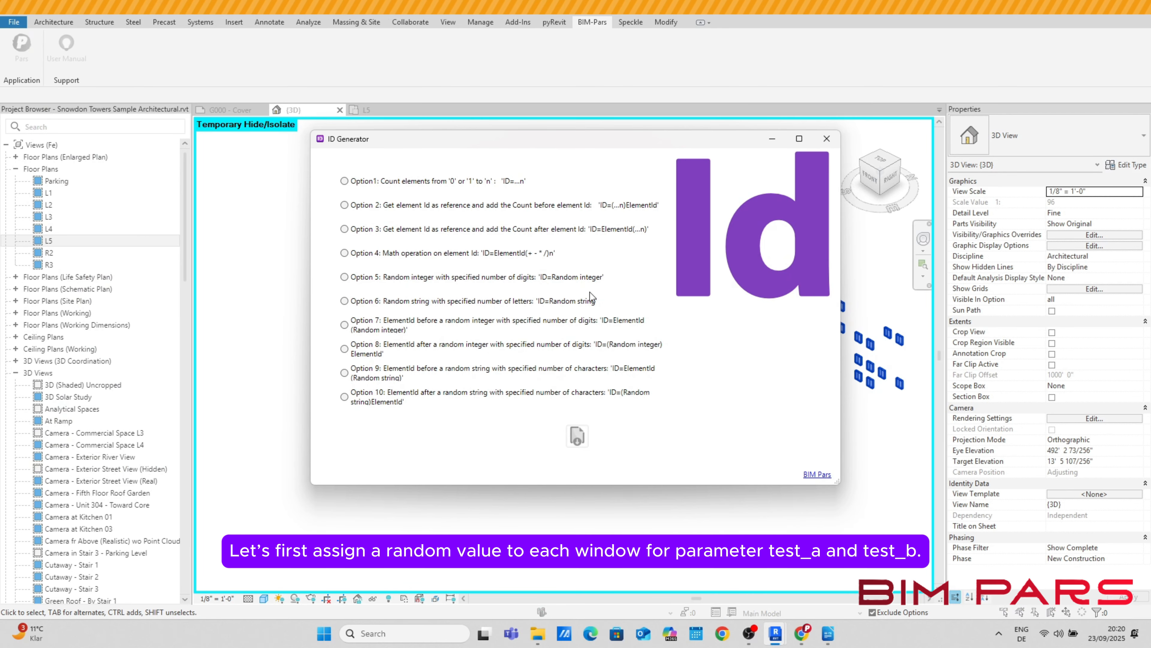
left_click(543, 281)
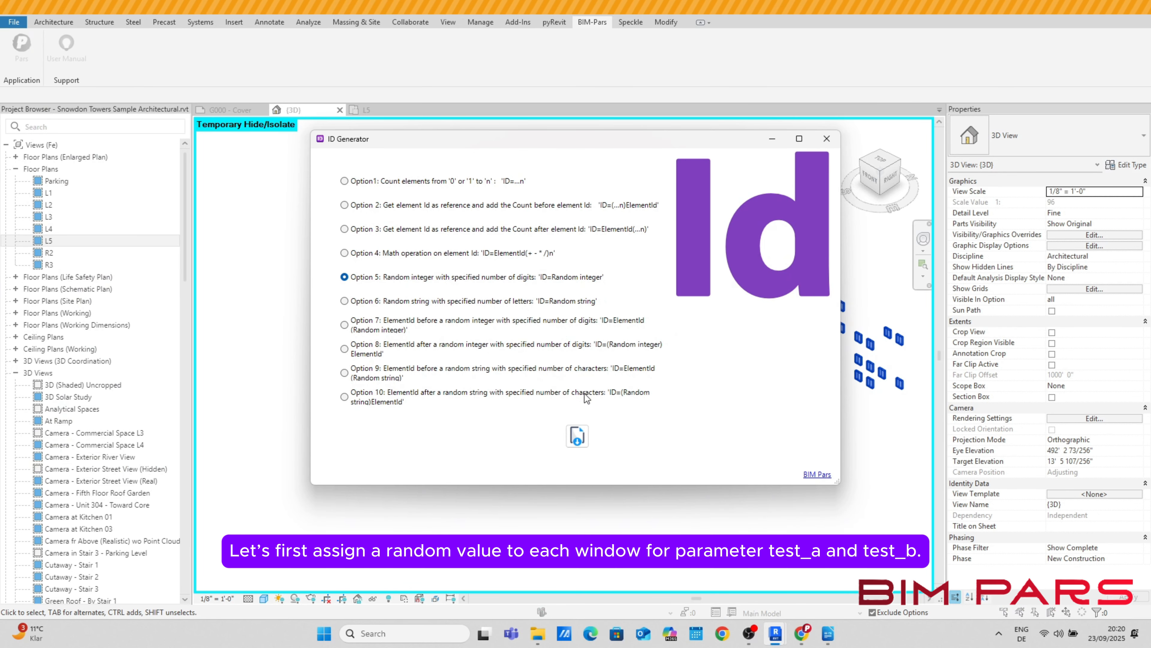
left_click(577, 436)
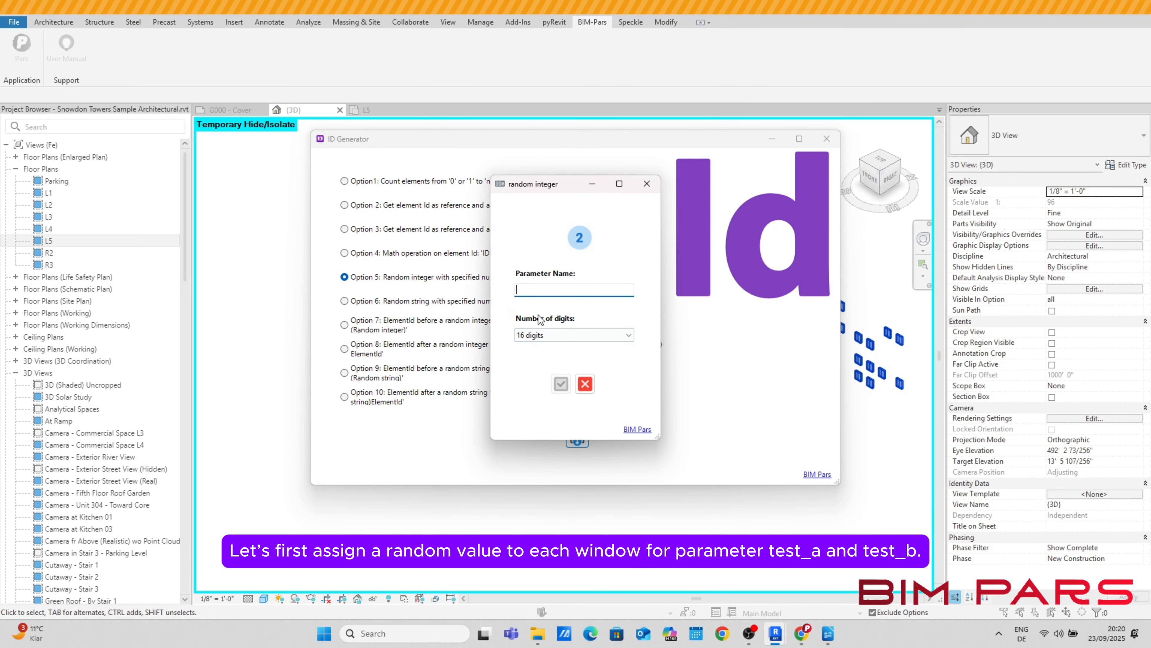
type("test_a")
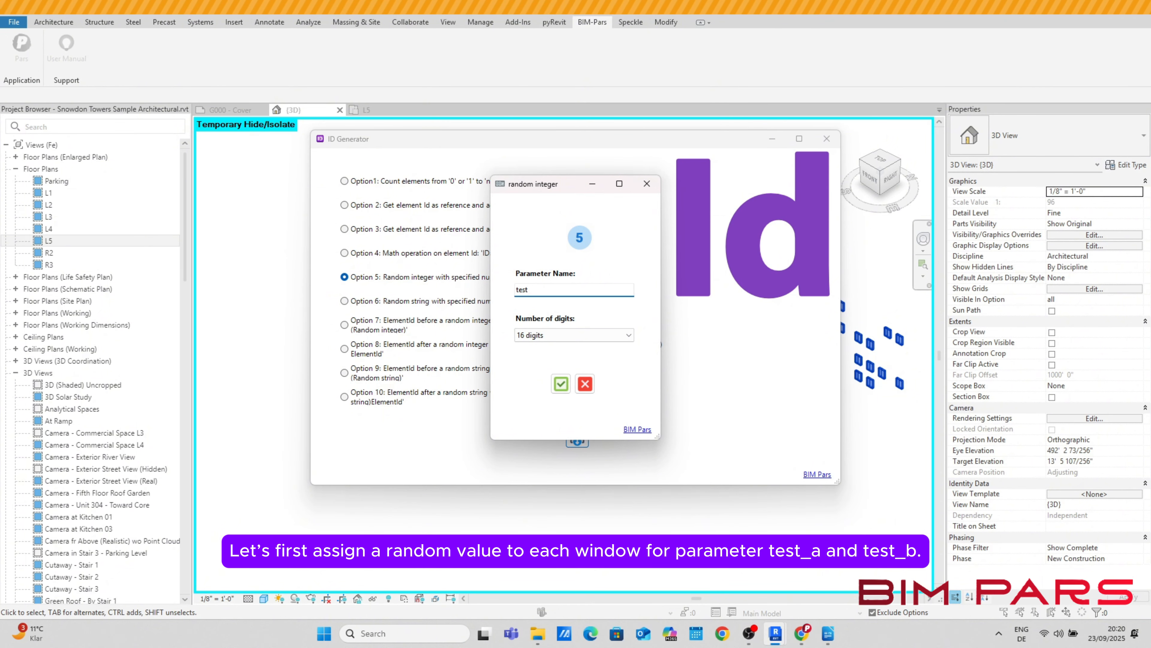
left_click(529, 335)
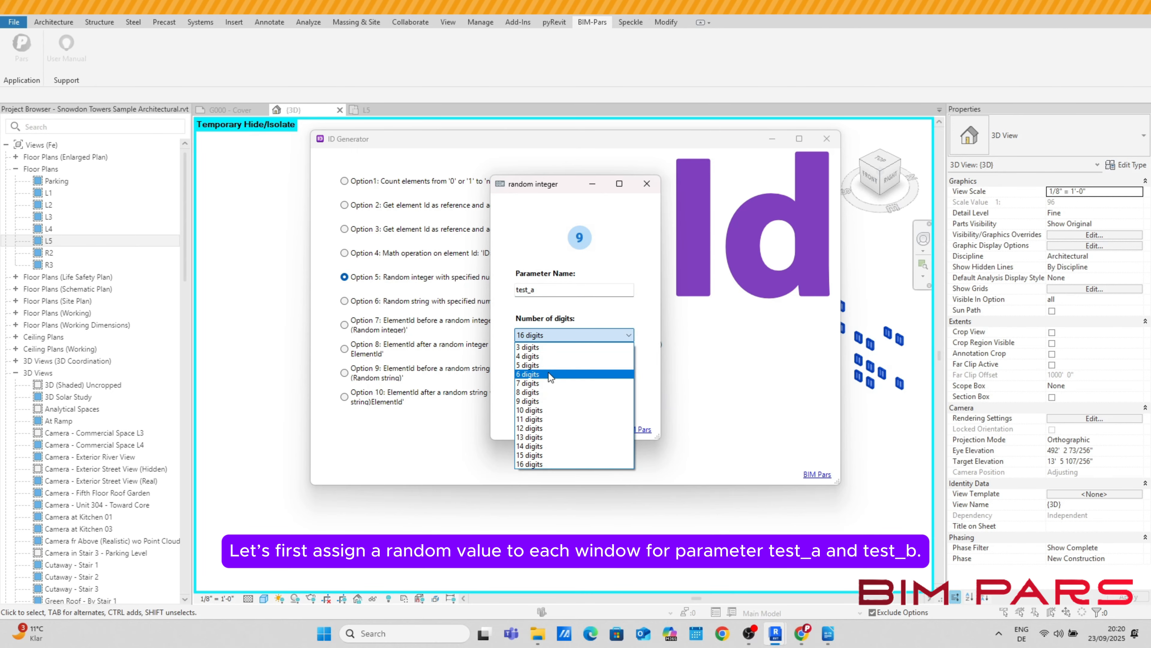
left_click(539, 365)
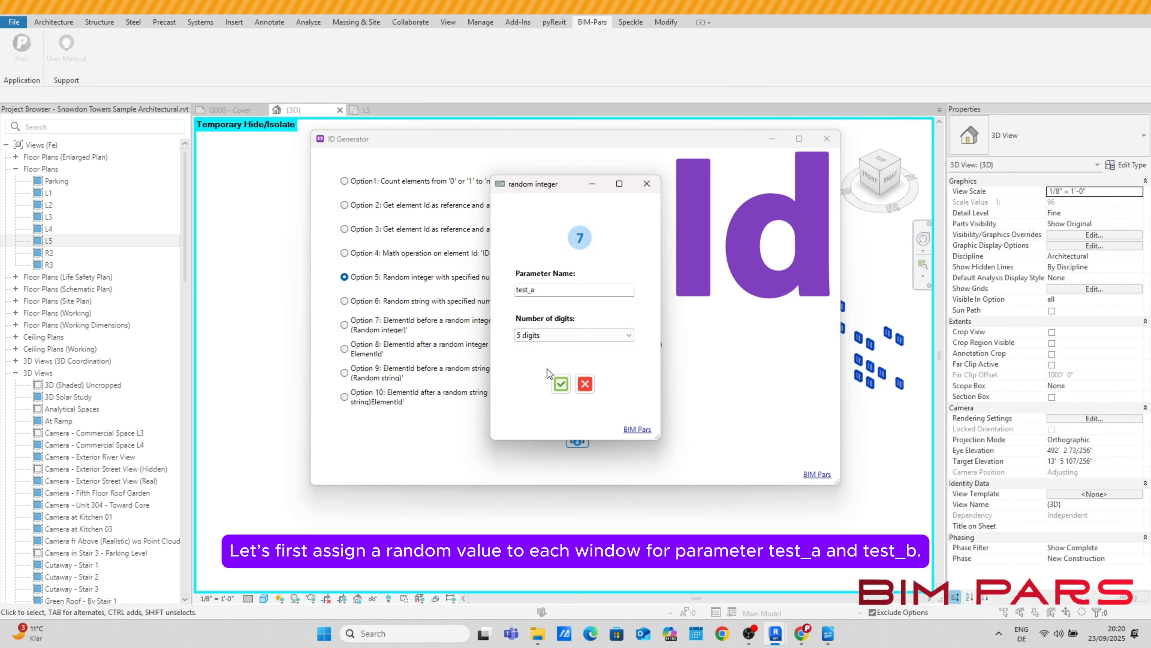
left_click(562, 386)
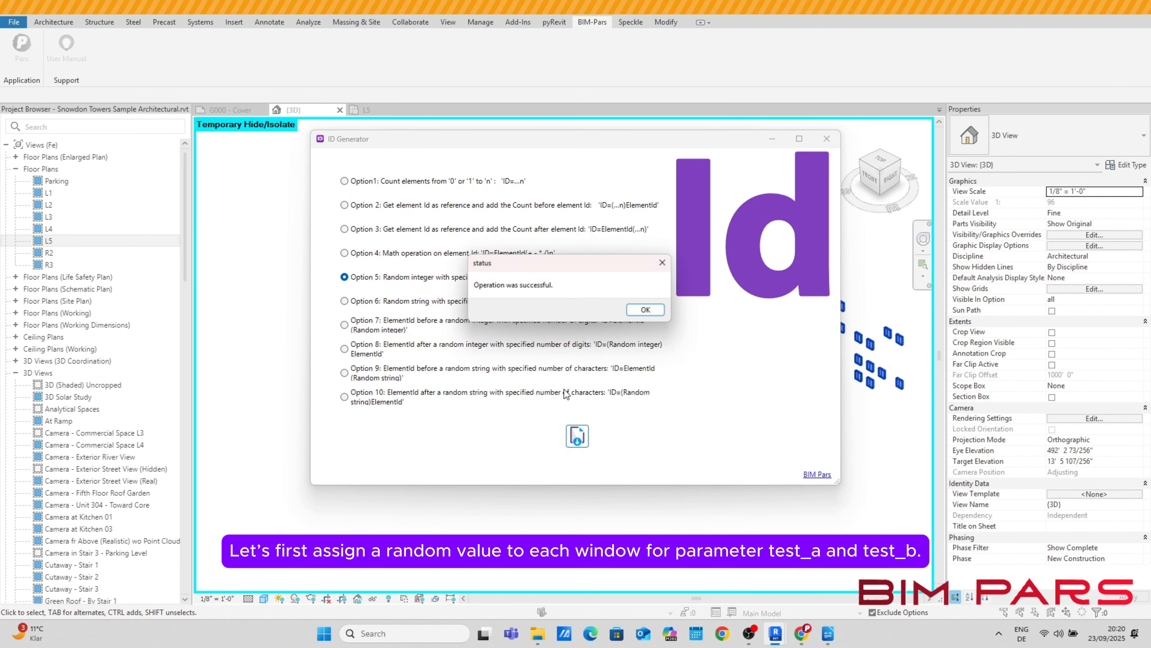
left_click(648, 311)
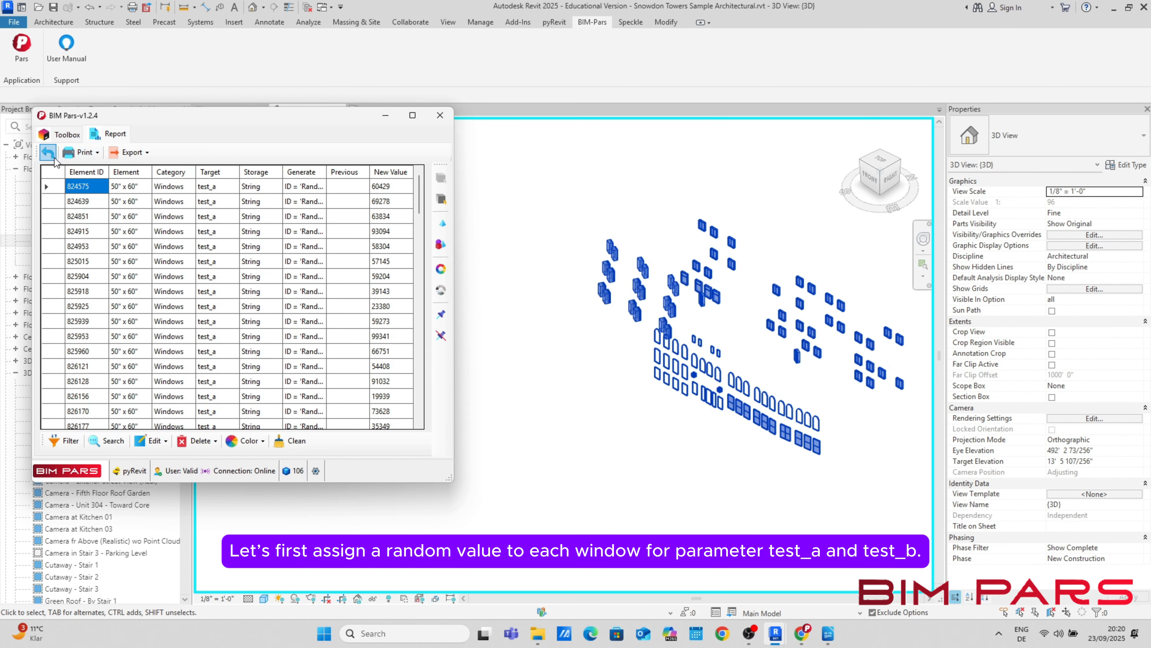
Step: Assign random 5-character strings to the test_b parameter of all selected windows with the ID Generator's Option 6
left_click(51, 154)
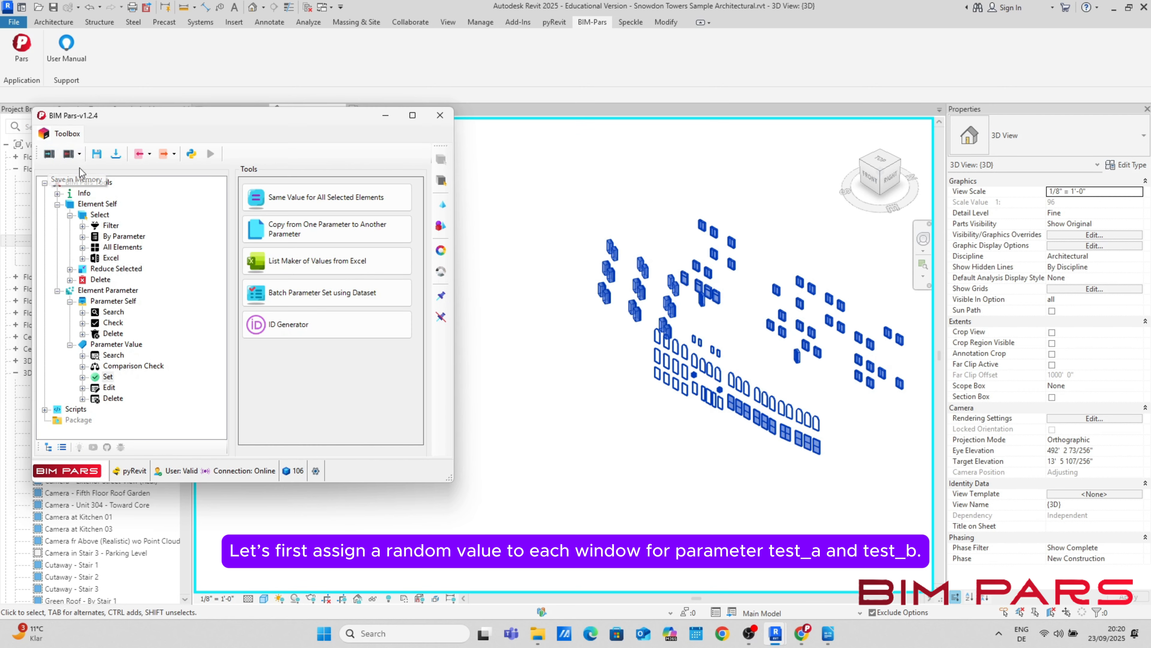
left_click(326, 323)
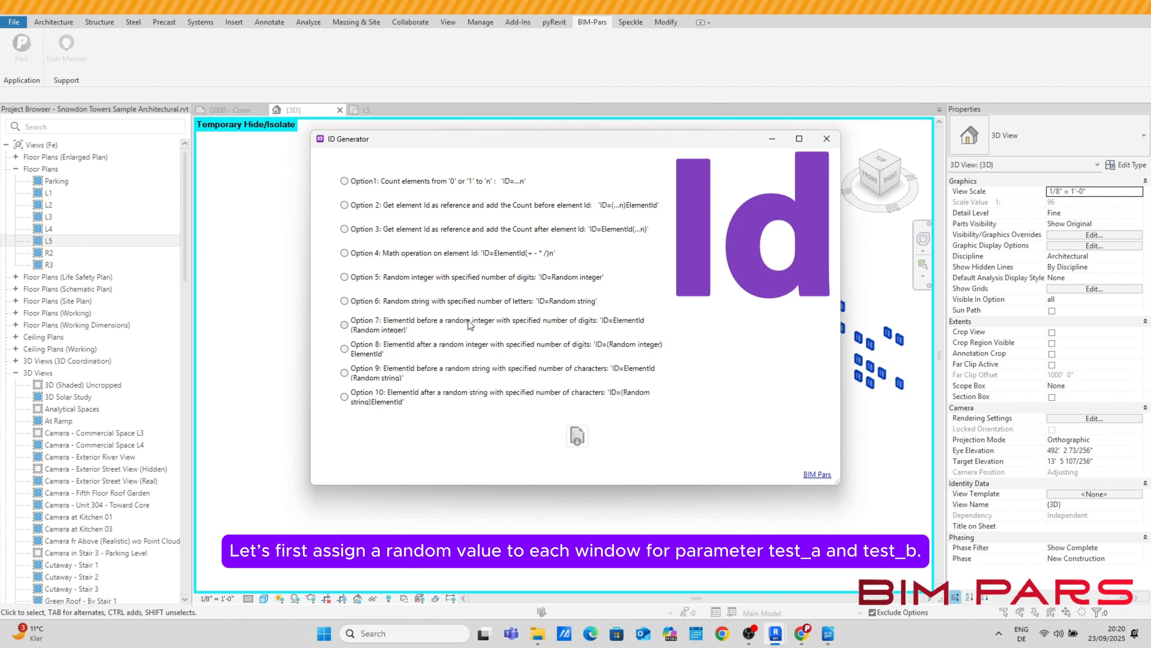
left_click(490, 303)
left_click(576, 436)
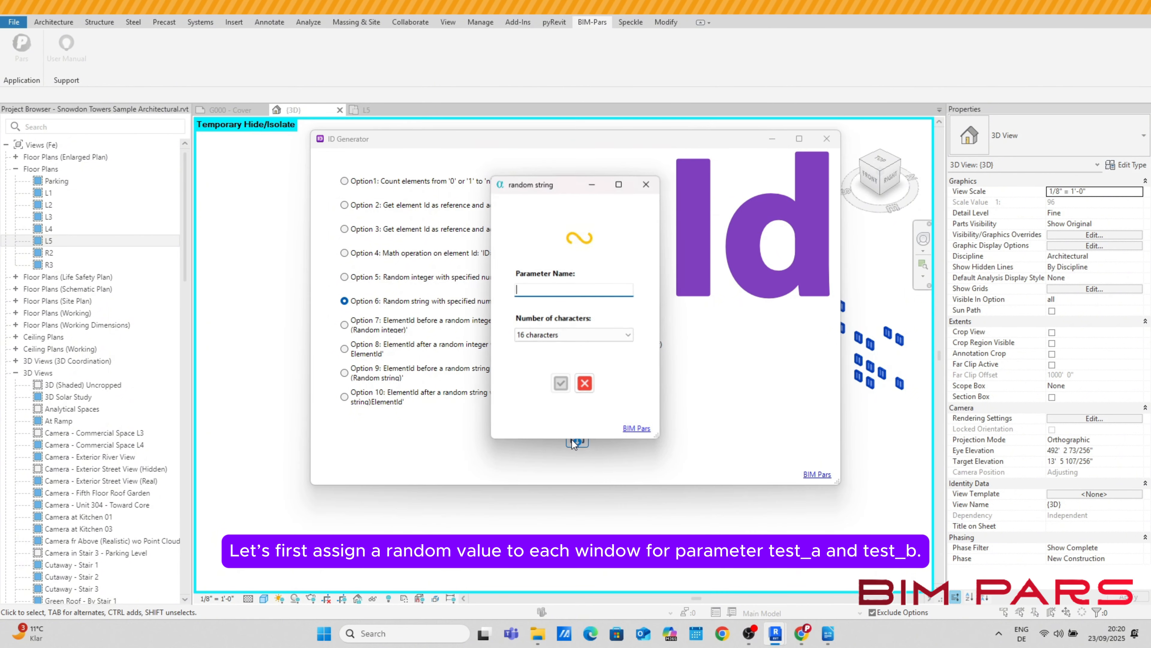
type("test")
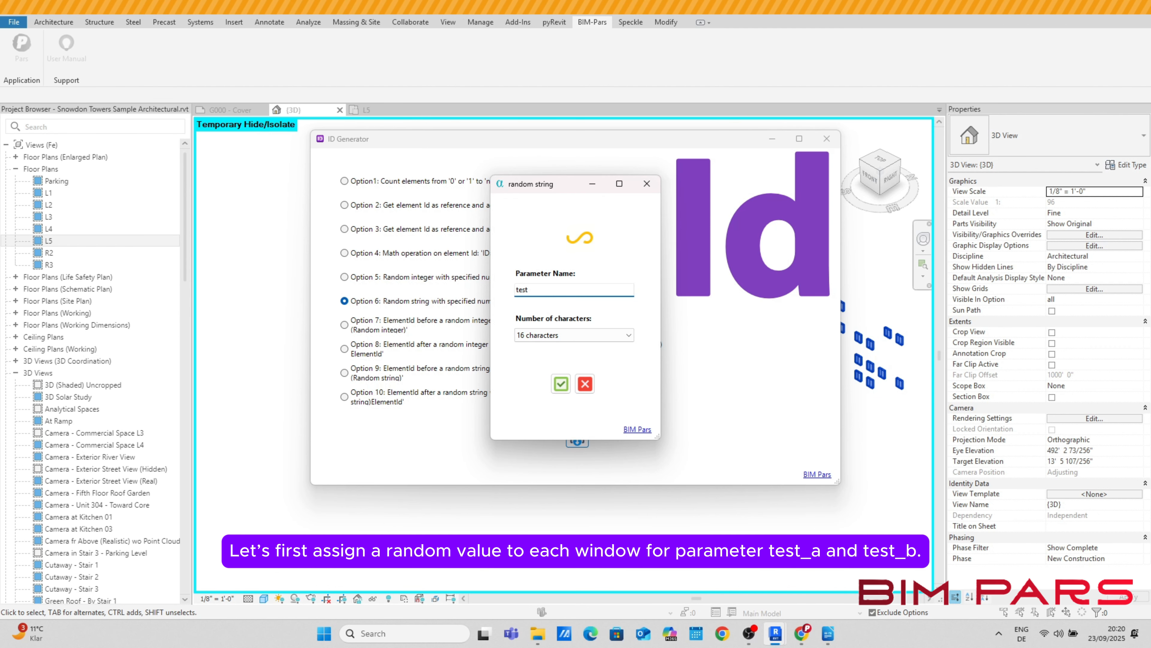
type("_b")
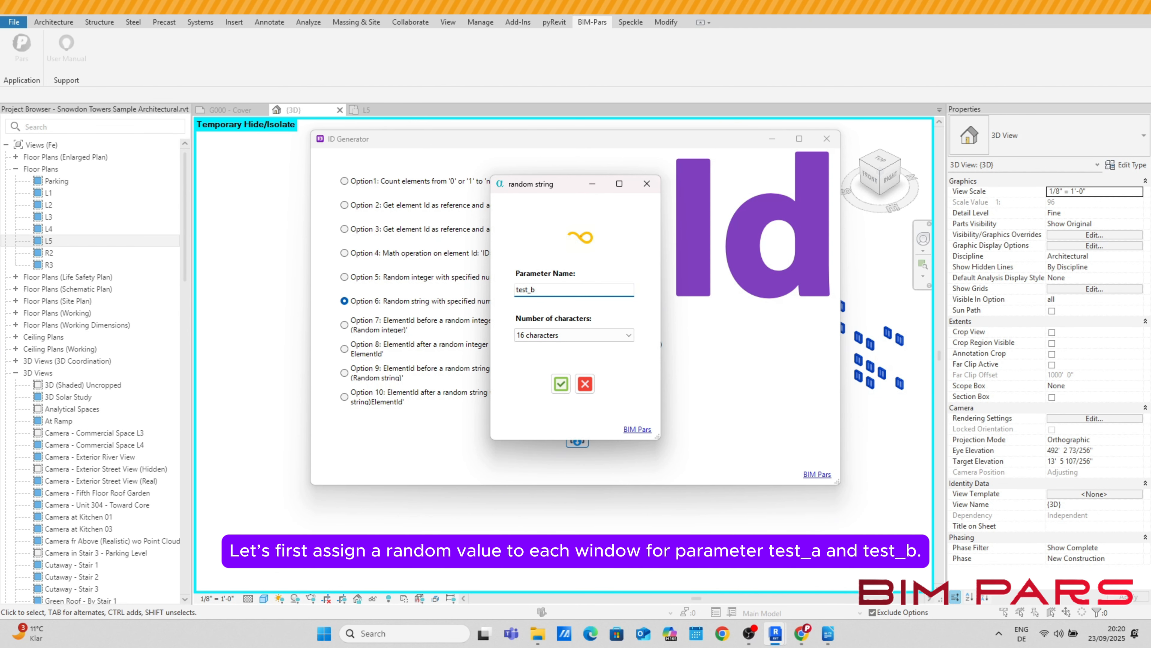
left_click(548, 335)
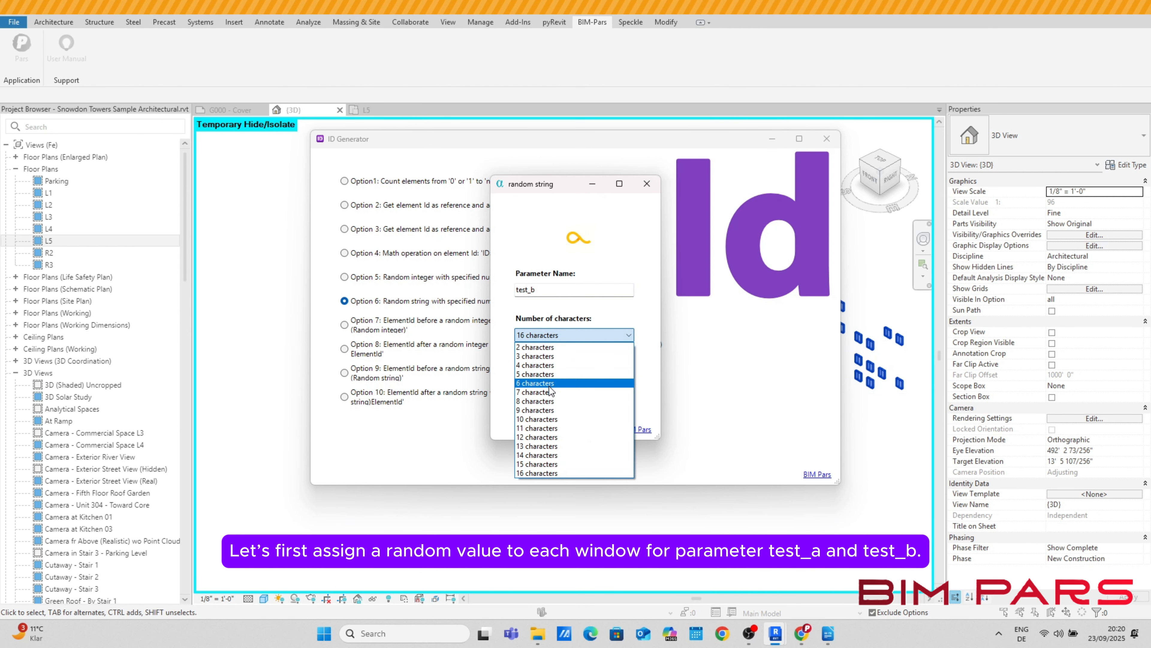
left_click(543, 375)
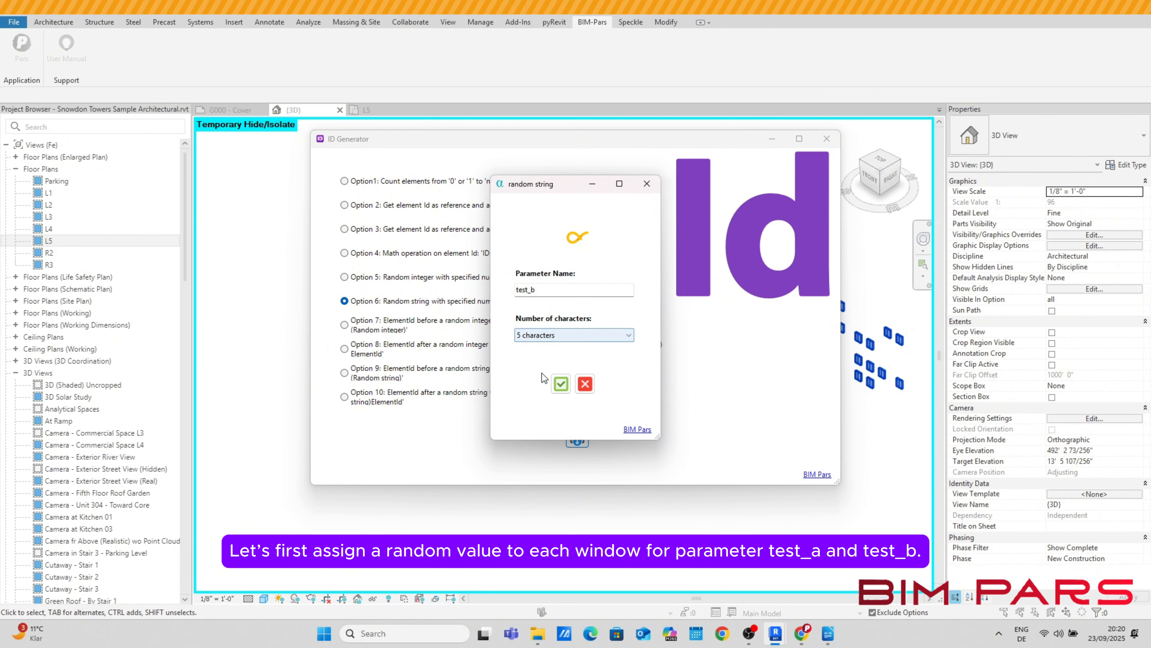
left_click(561, 390)
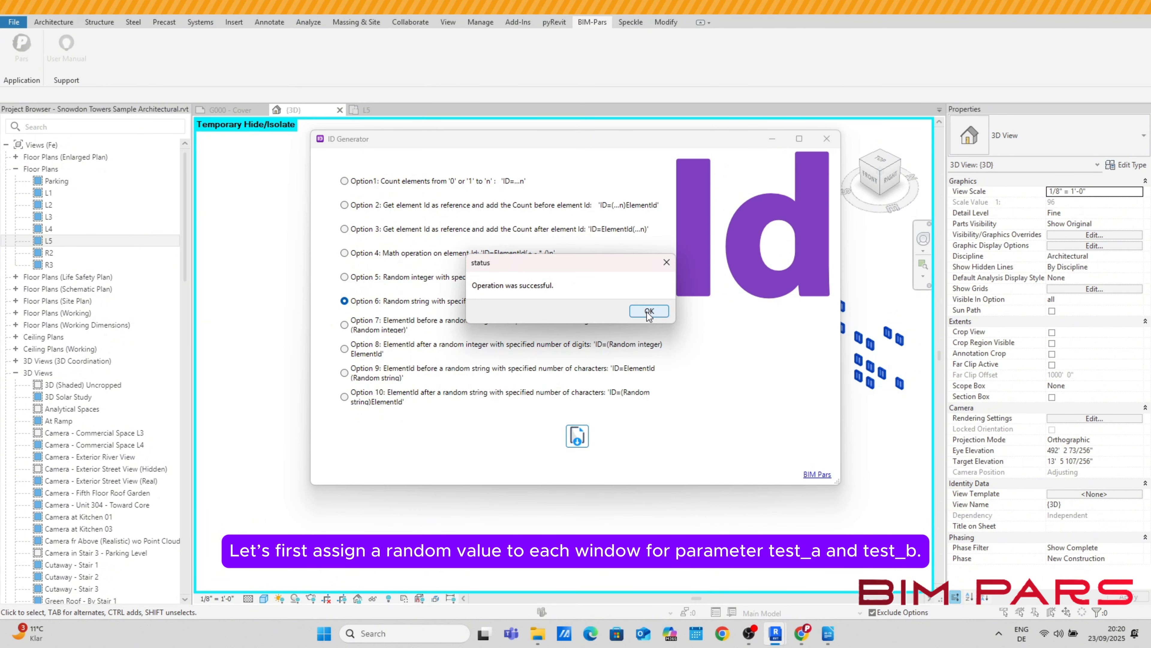
left_click(650, 312)
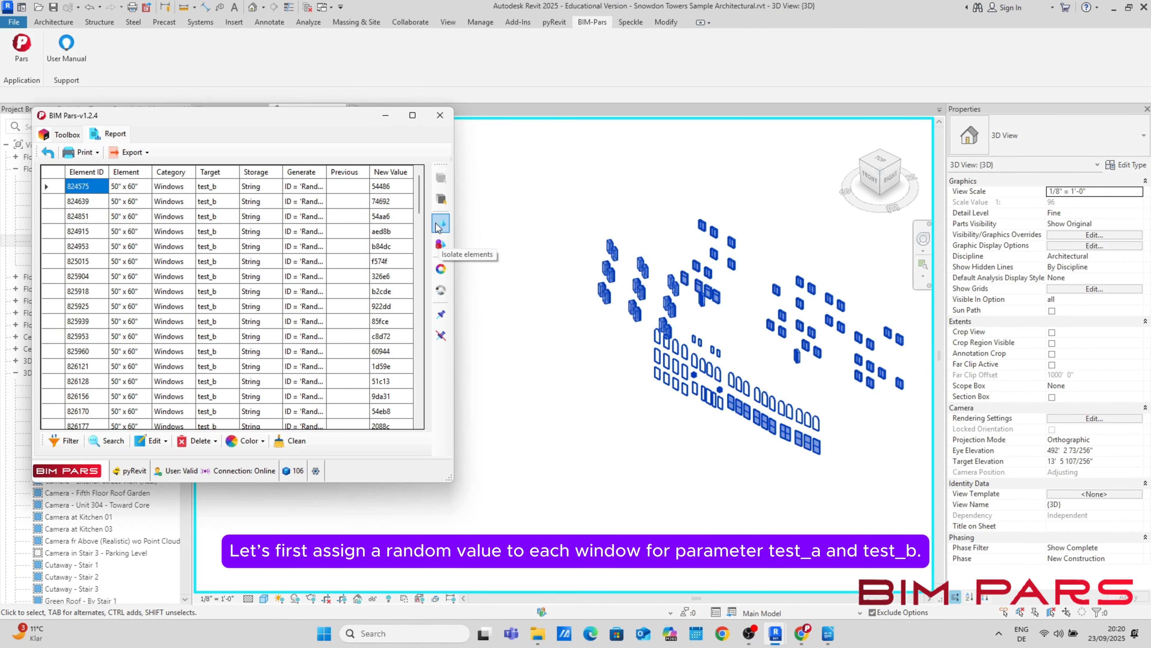
Step: Close the BIM Pars report and set test_d to Yes for the two outermost columns of 39" x 76" (Solar Wall) windows
left_click(435, 117)
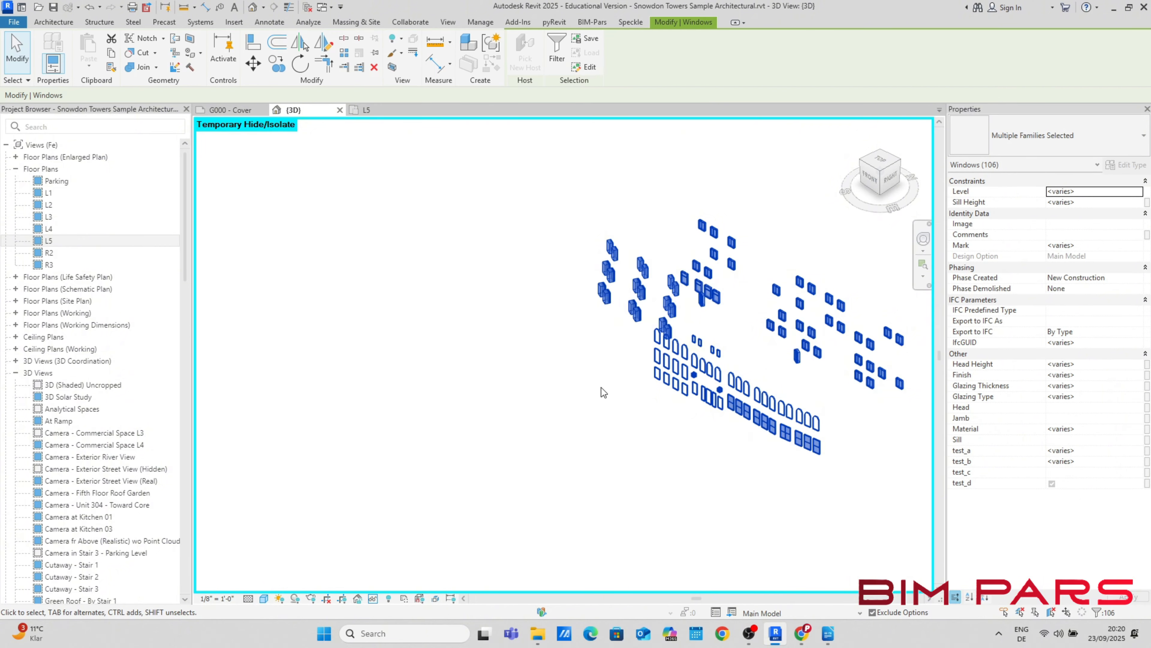
left_click(605, 350)
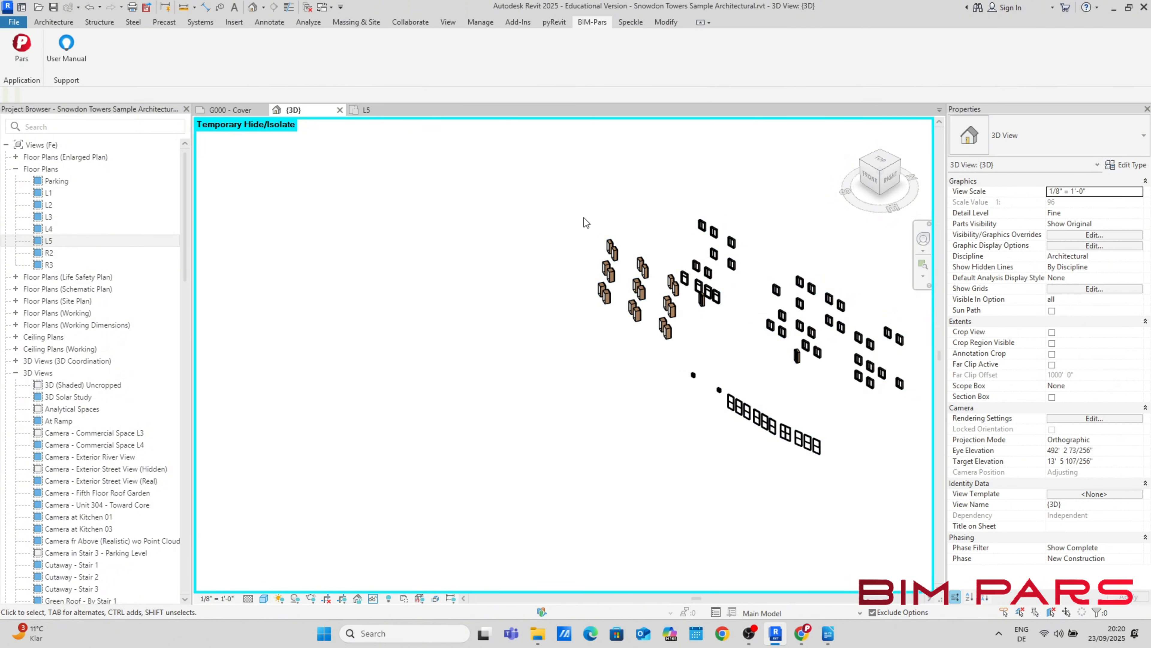
left_click_drag(577, 206, 653, 387)
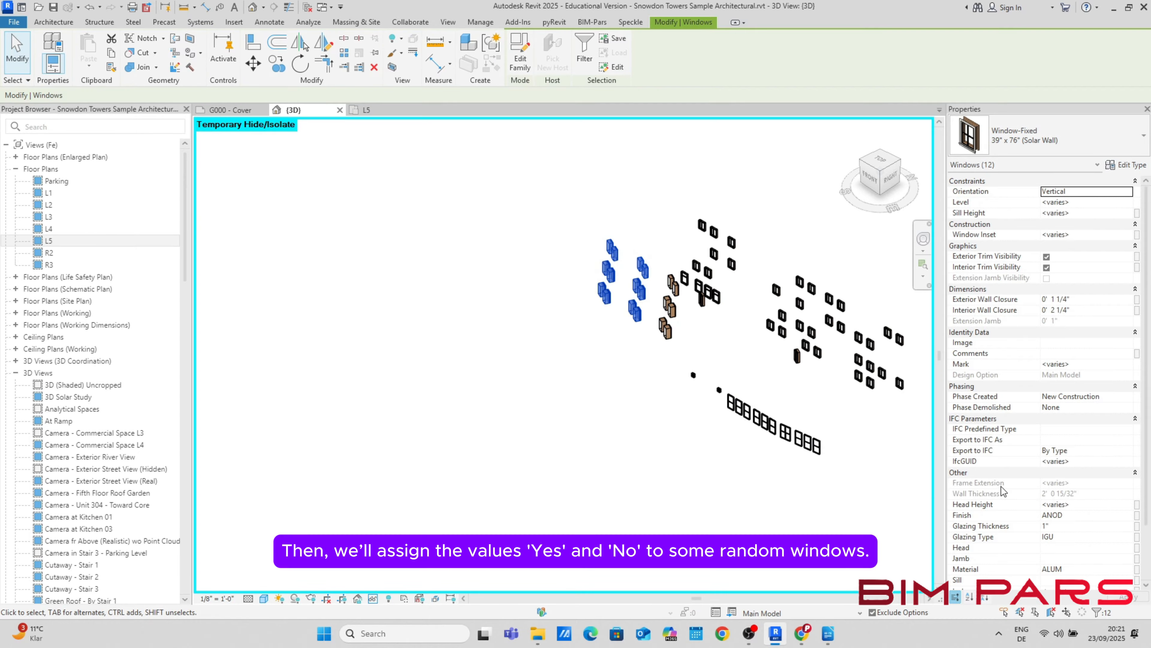
scroll(1004, 494, "down", 5)
left_click(1046, 571)
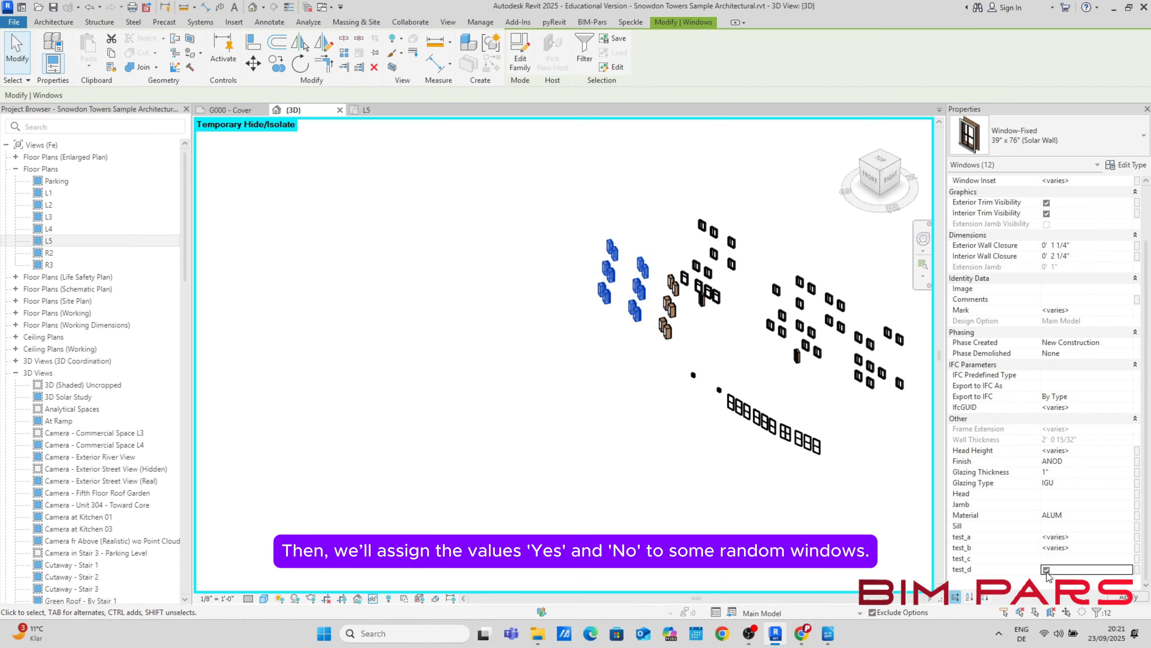
left_click(864, 472)
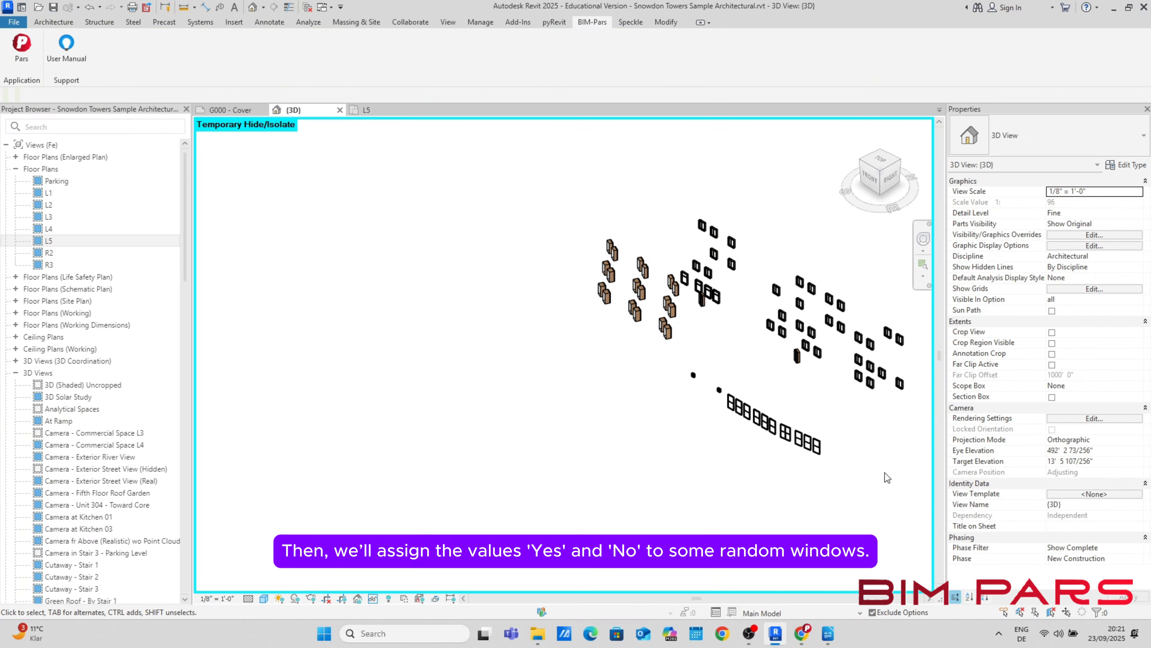
Step: Set test_d to No for most of the arched and rectangular windows in the lowest rows of the model
left_click_drag(860, 520, 678, 360)
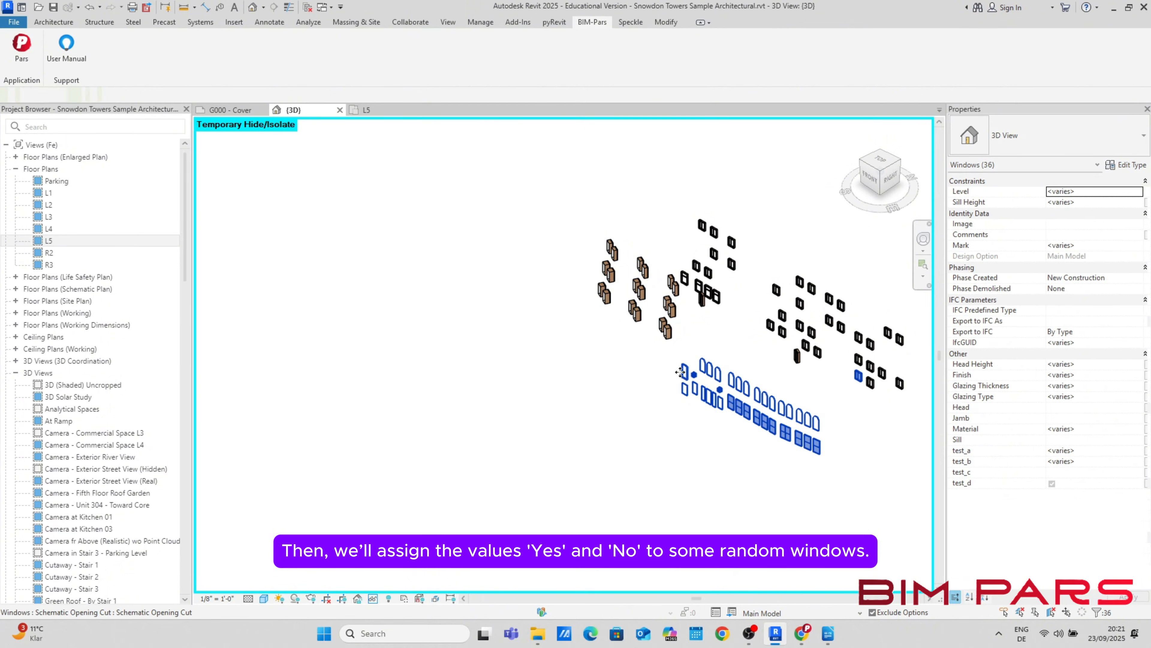
left_click(1052, 483)
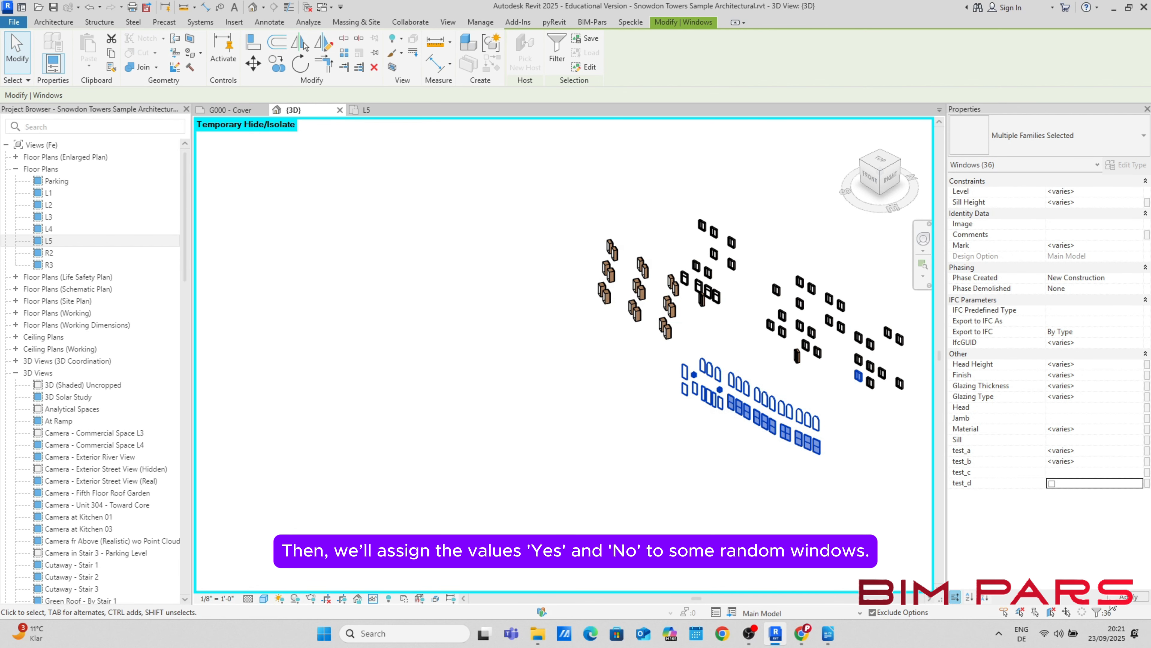
left_click(1126, 599)
left_click(772, 182)
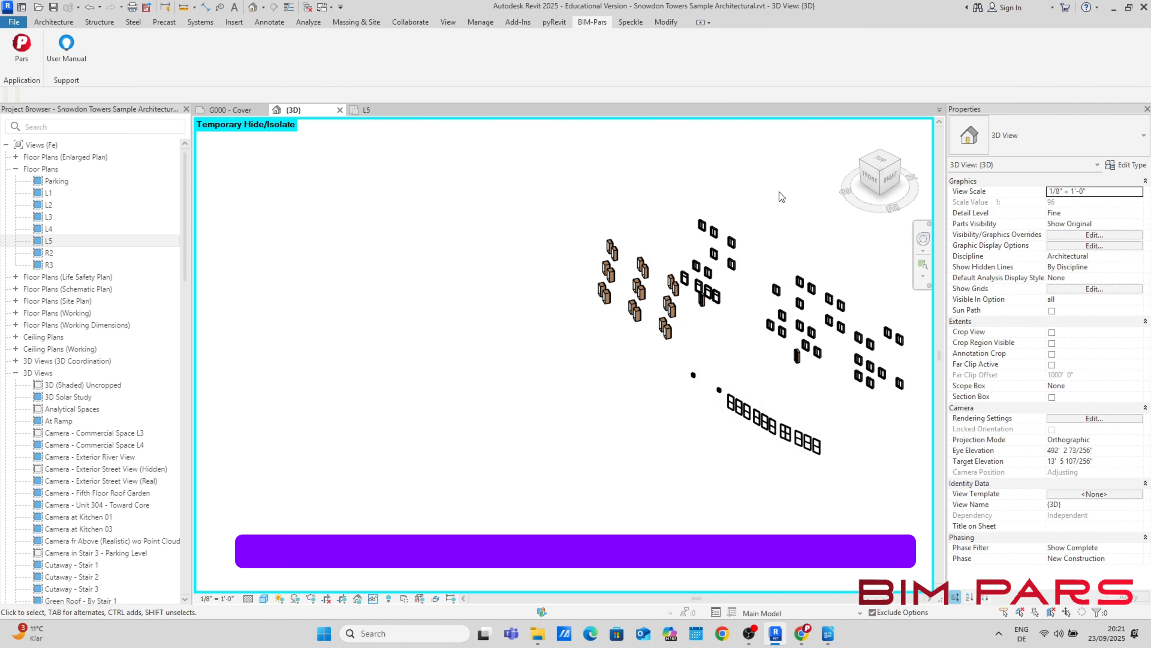
Step: Set test_c to 123 for the upper middle group of windows beside the solar wall windows
left_click_drag(786, 178, 688, 322)
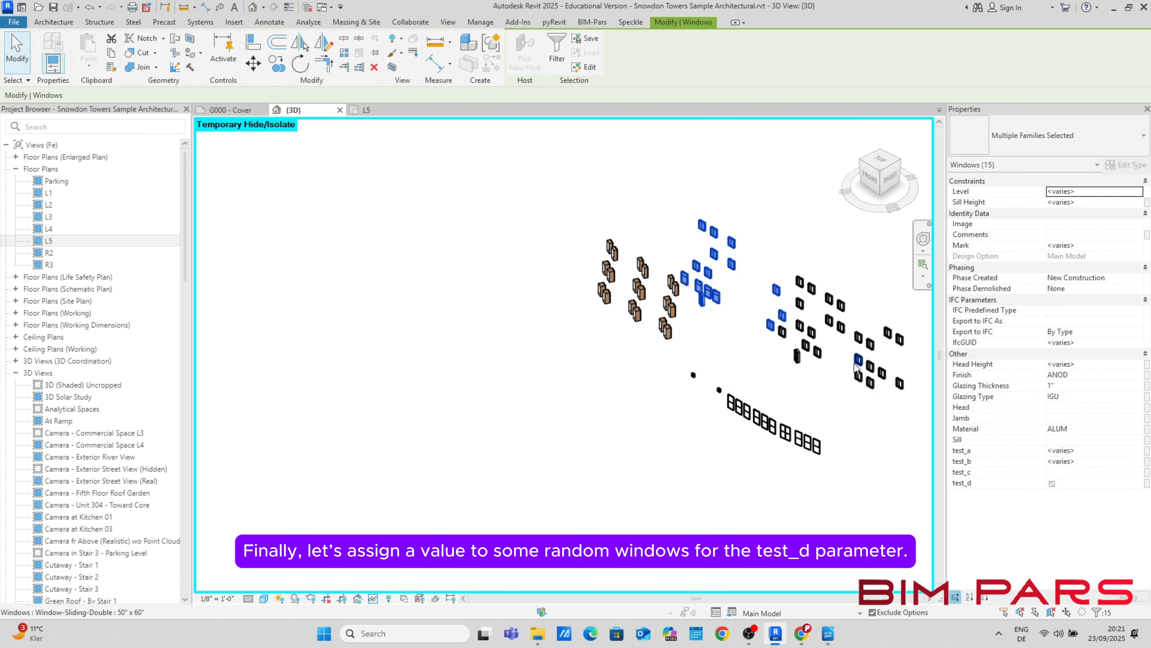
left_click(1079, 472)
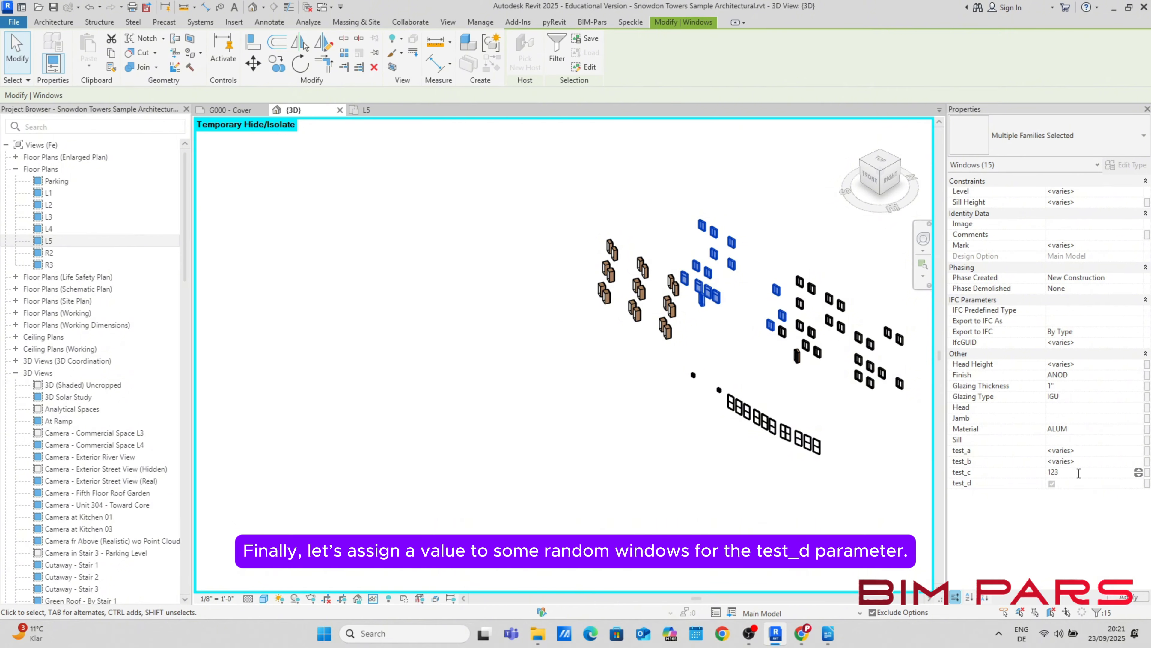
left_click(1125, 597)
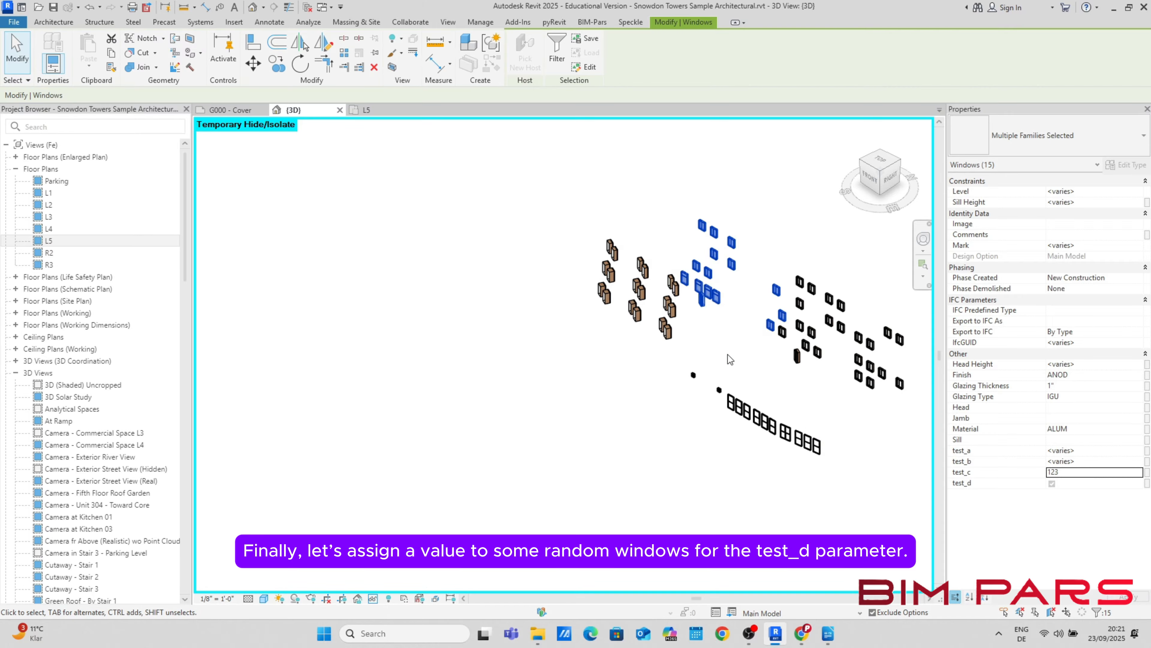
left_click(575, 357)
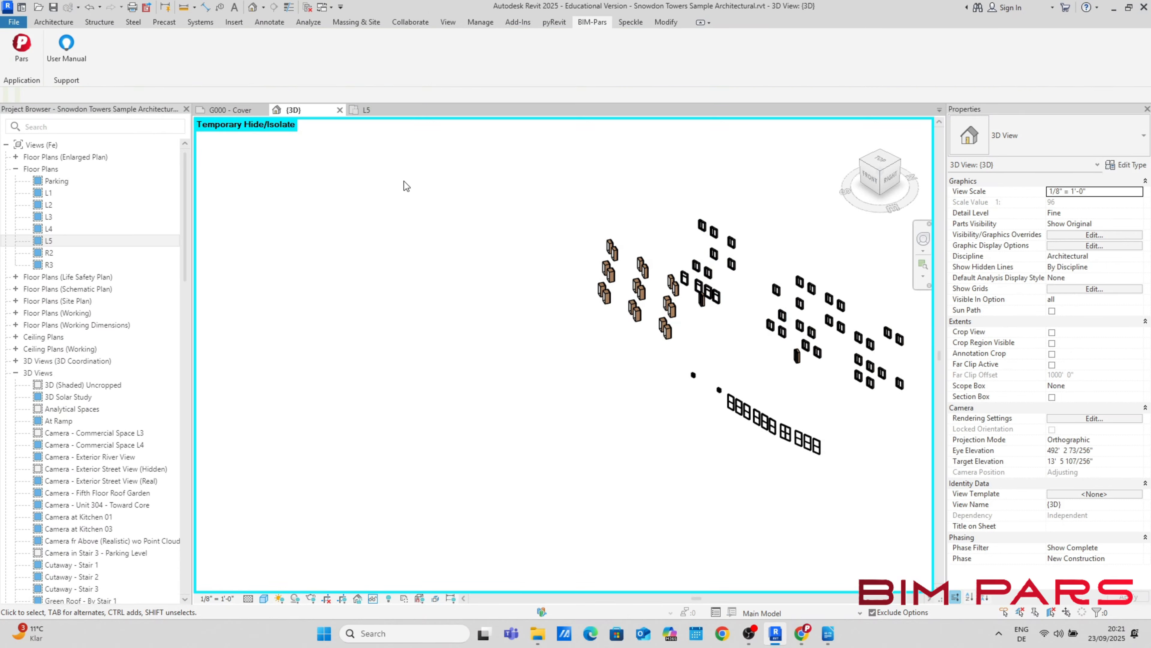
Step: Reopen BIM Pars, move it aside, show the Parameter Value Set tools and select all isolated windows in the 3D view
left_click(27, 46)
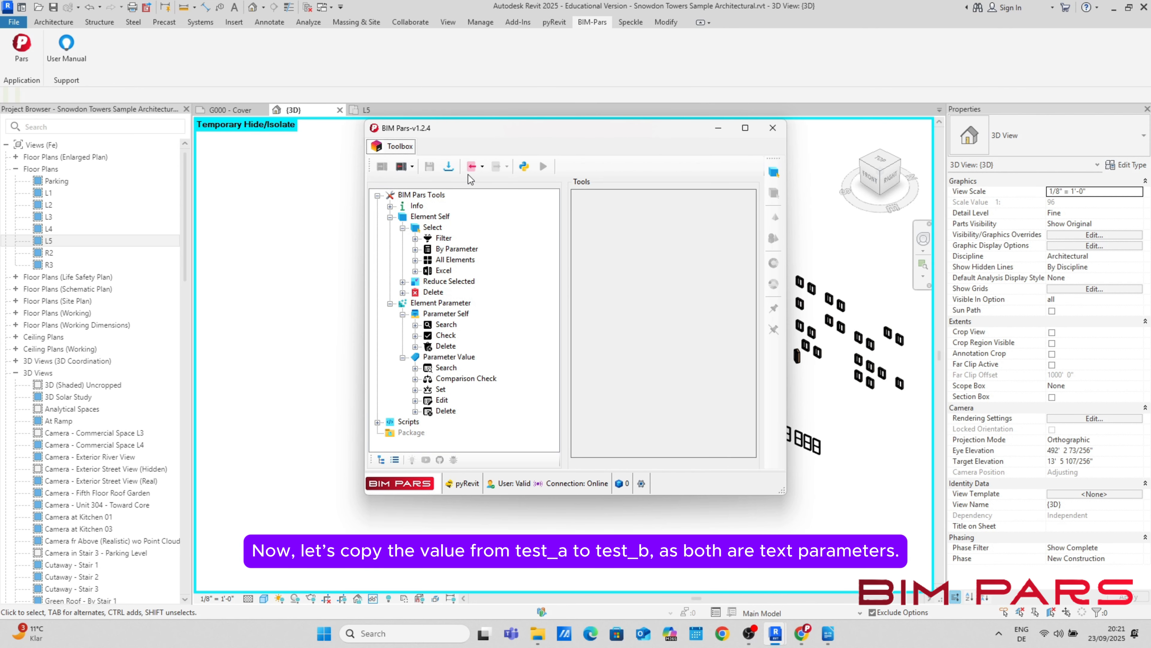
left_click_drag(470, 132, 136, 104)
left_click(108, 361)
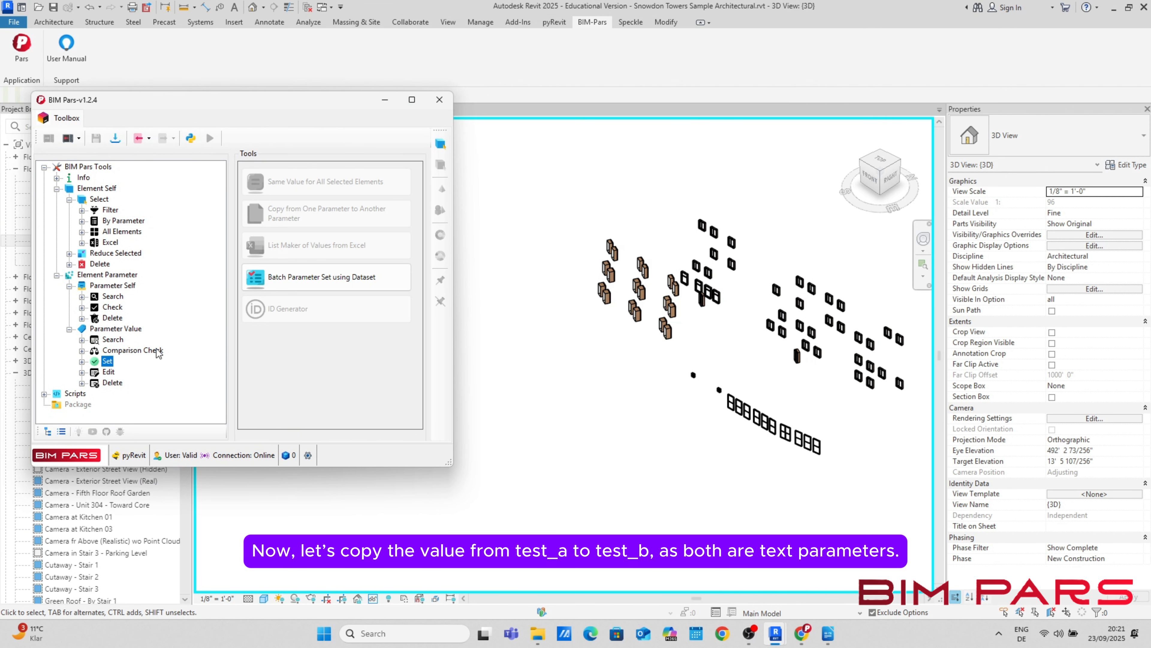
scroll(600, 380, "down", 2)
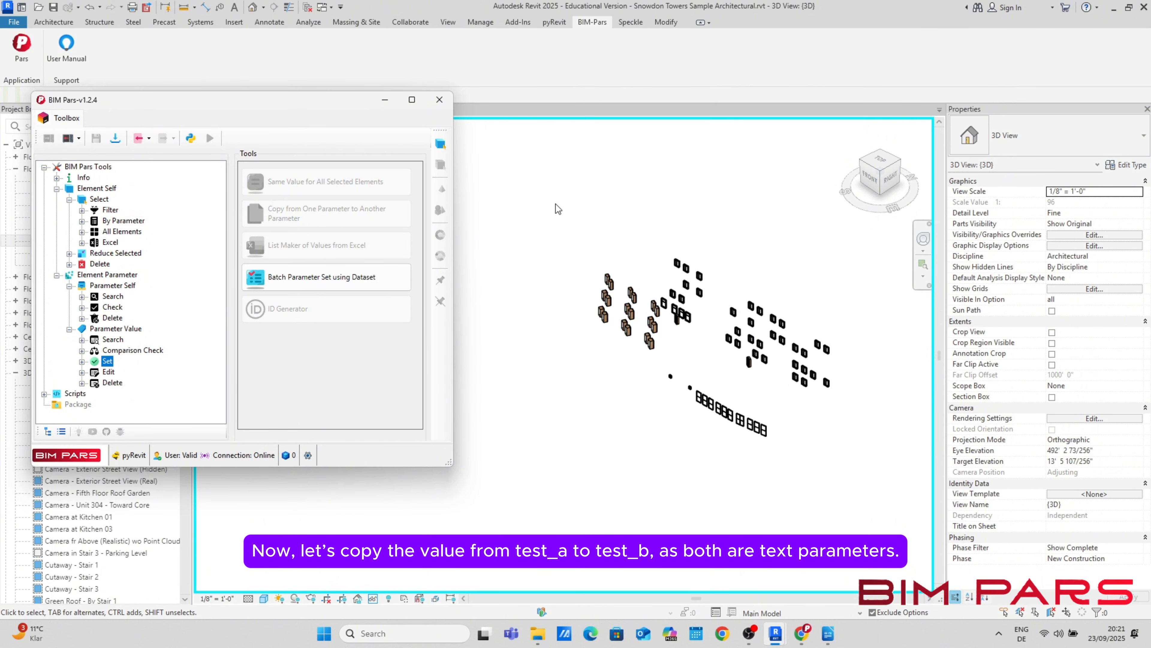
left_click_drag(555, 204, 867, 517)
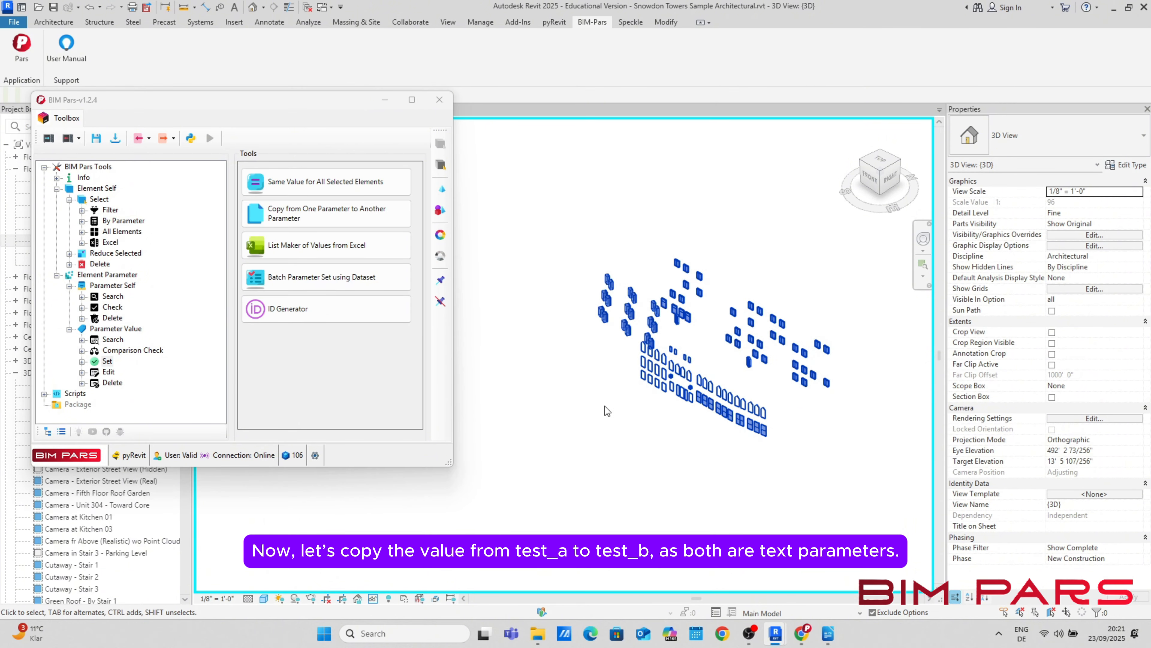
Step: Copy the values of parameter test_a to parameter test_b for all selected windows and dismiss the parameter types message
left_click(357, 219)
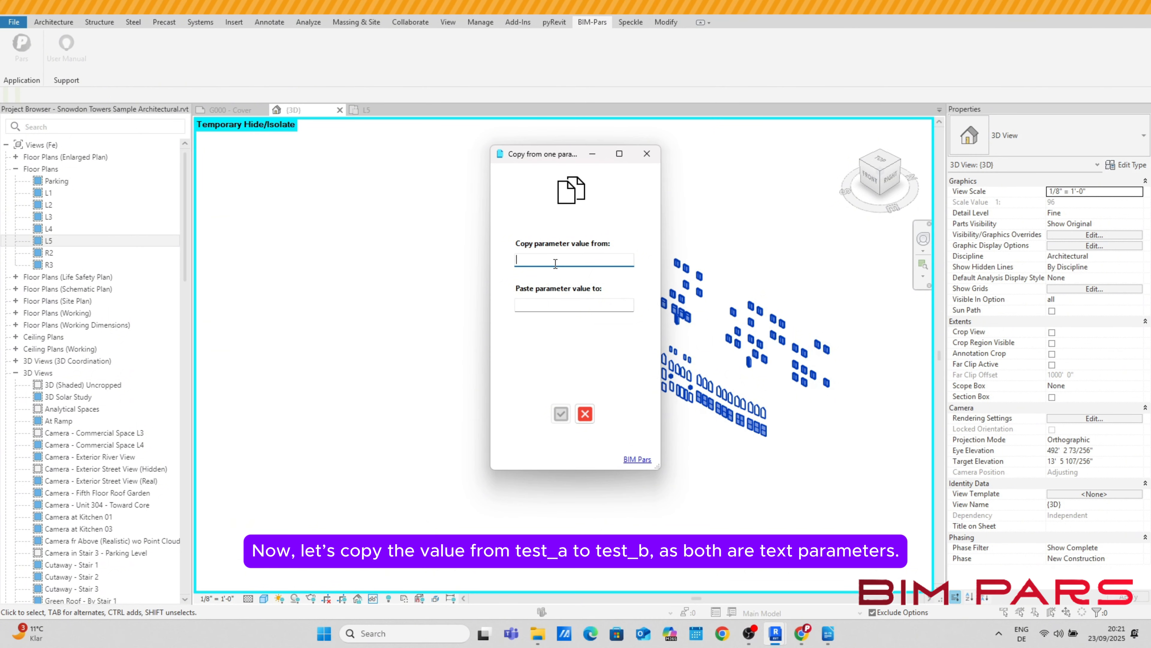
type("te")
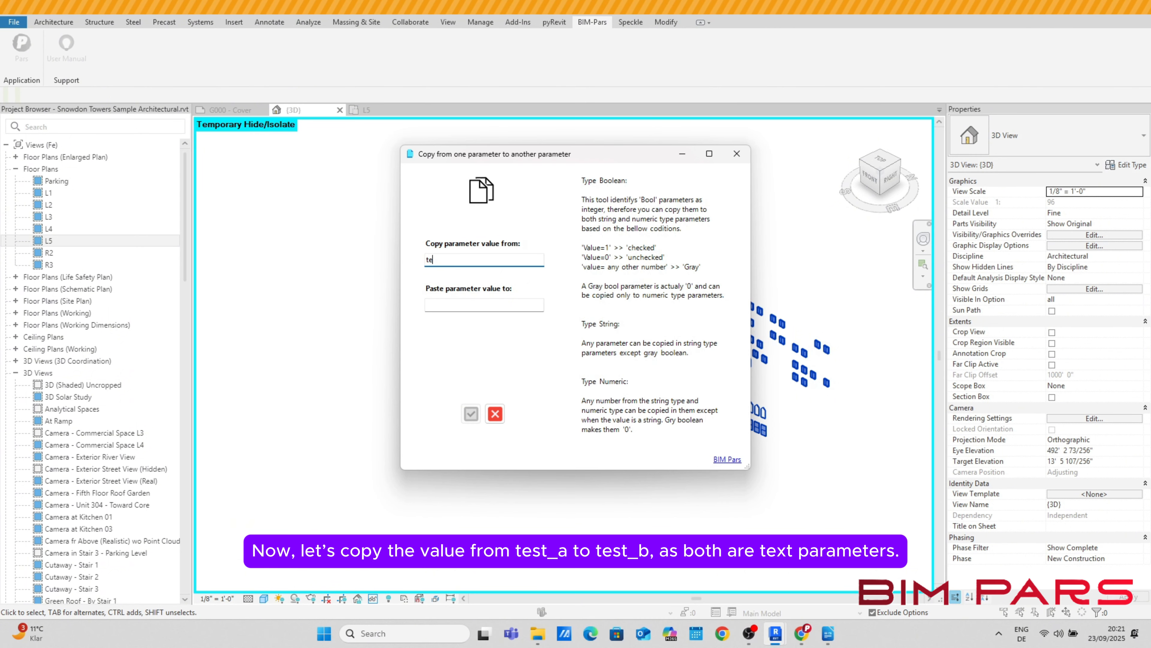
type("st_a")
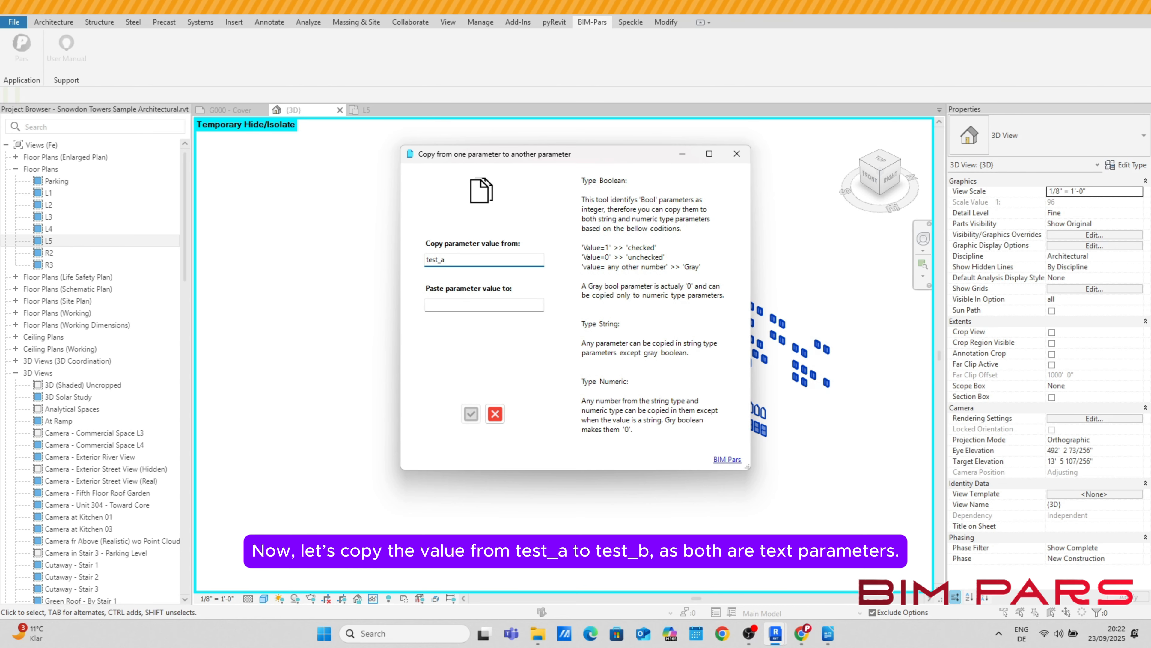
key("Tab")
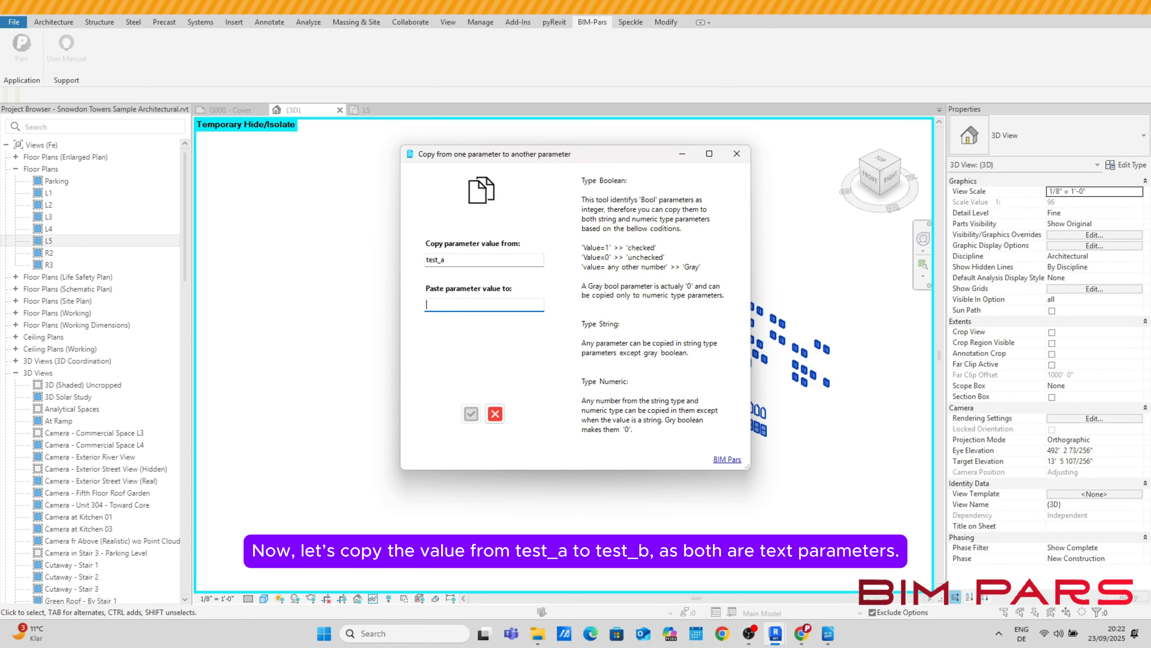
type("t")
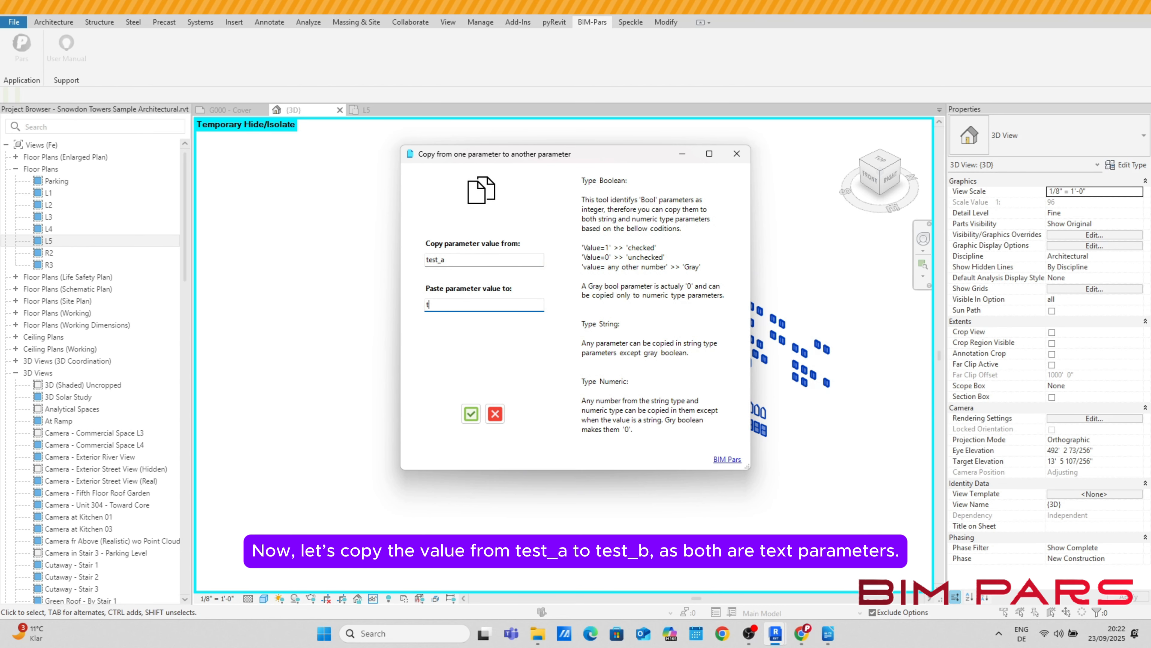
type("est")
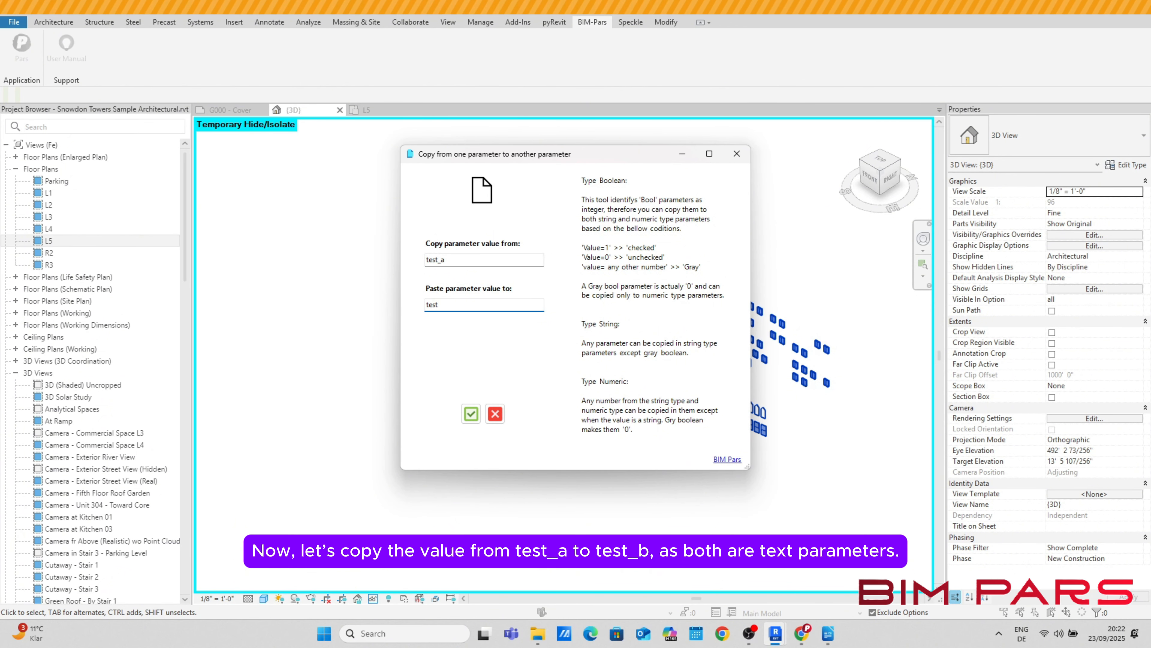
type("_b")
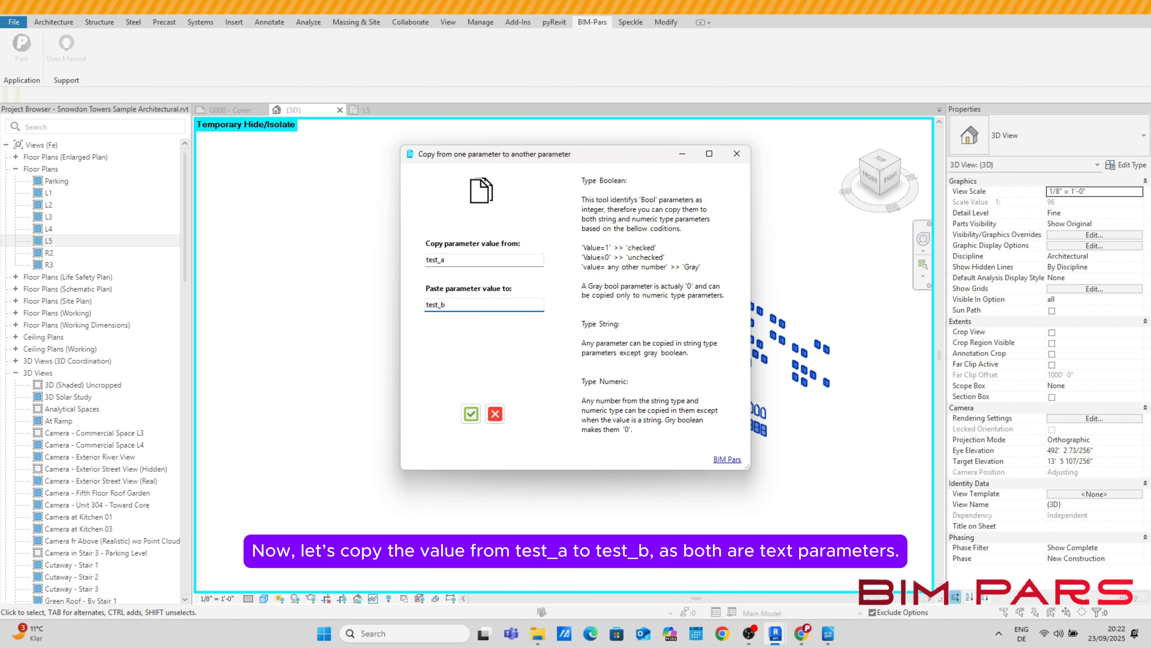
left_click(471, 413)
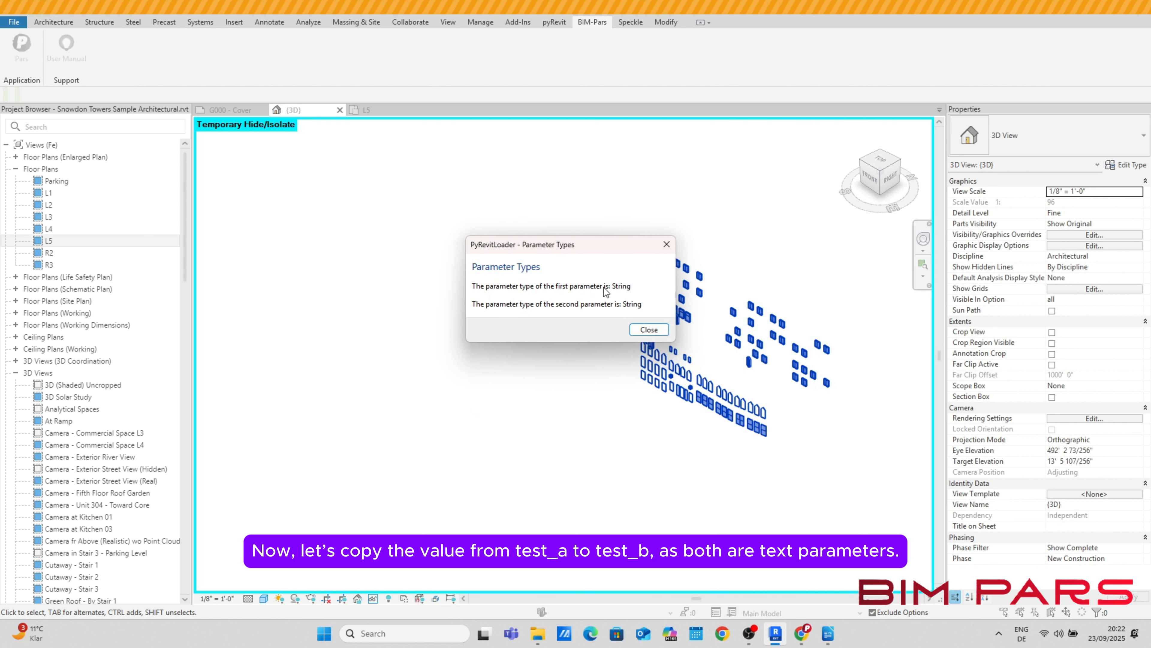
left_click(644, 330)
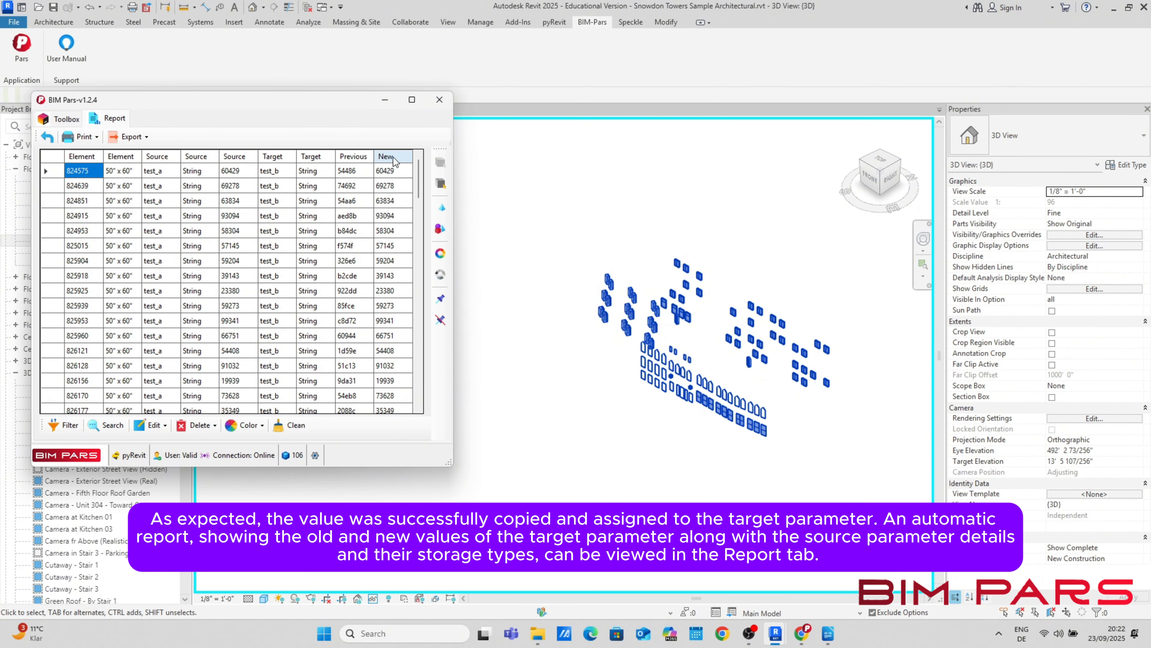
Step: Enlarge the copy report, compare its Source Value and New Value of Target columns, then restore the window and return to the toolbox
left_click(412, 100)
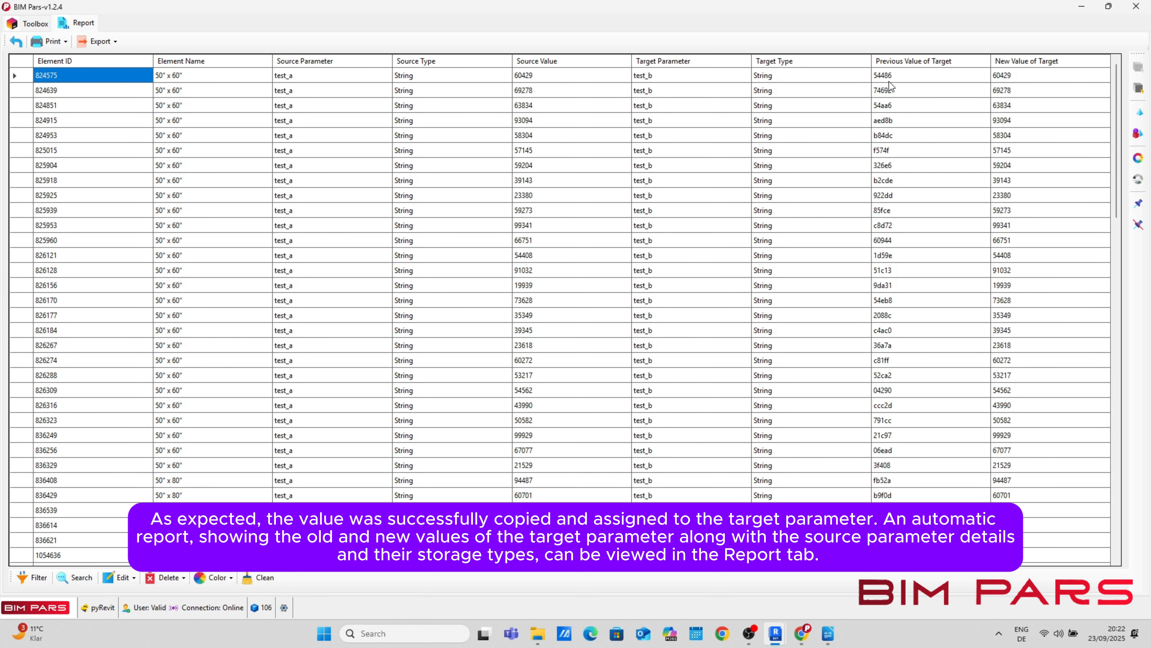
left_click_drag(581, 75, 592, 509)
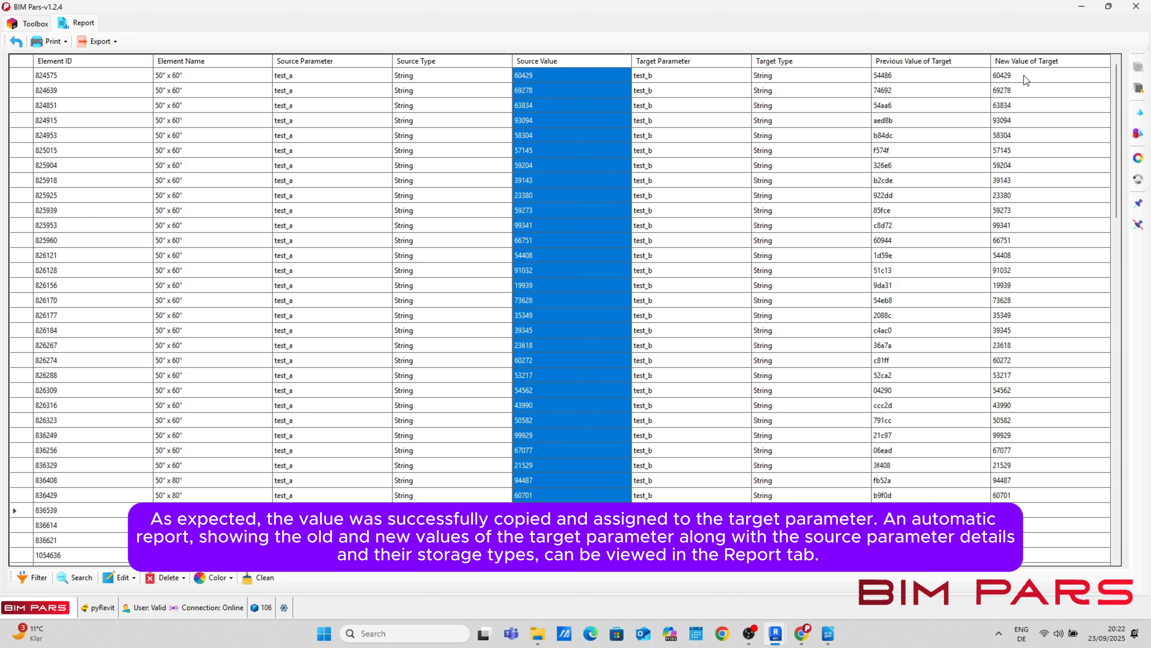
left_click_drag(1024, 76, 1060, 507, "ctrl")
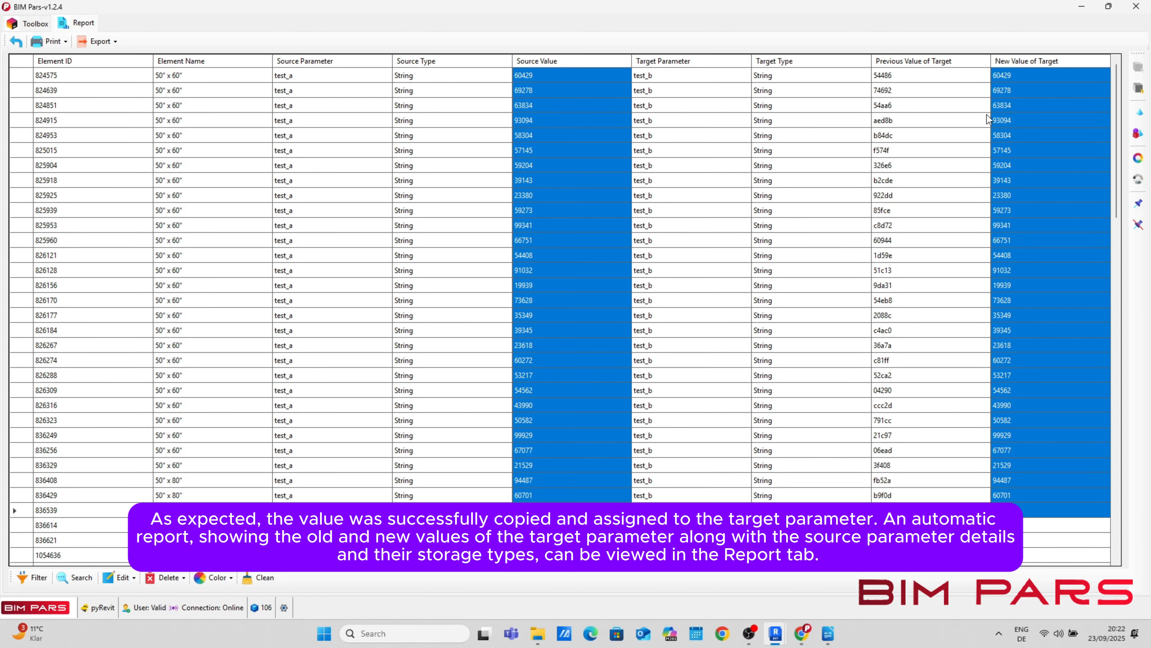
left_click(1109, 6)
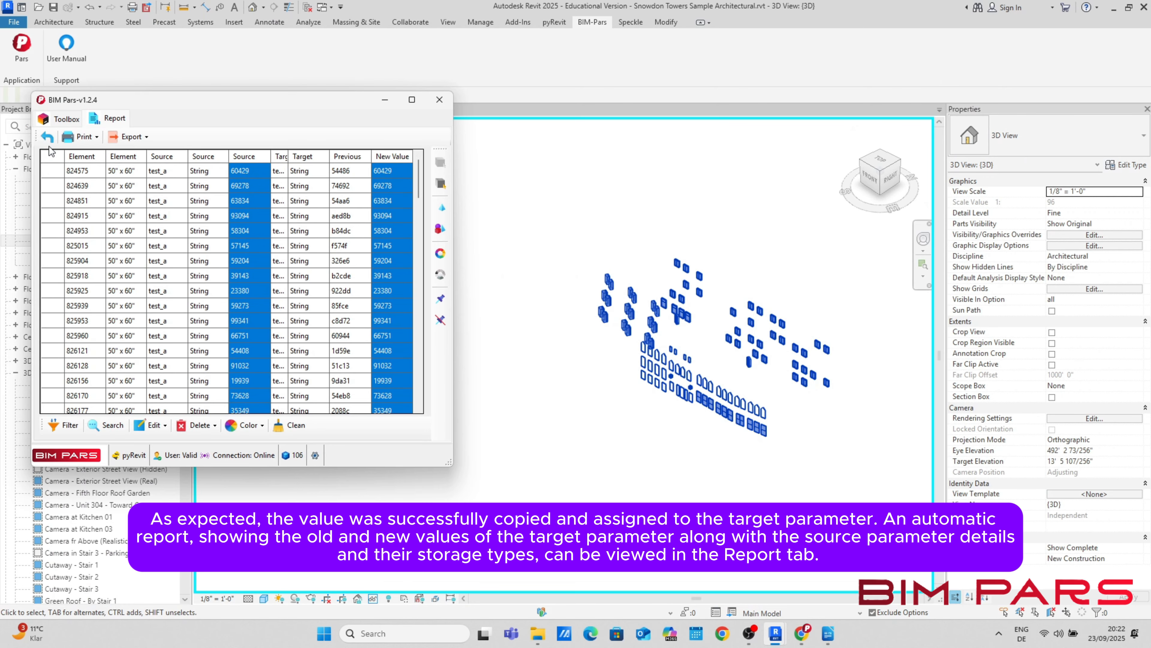
left_click(48, 138)
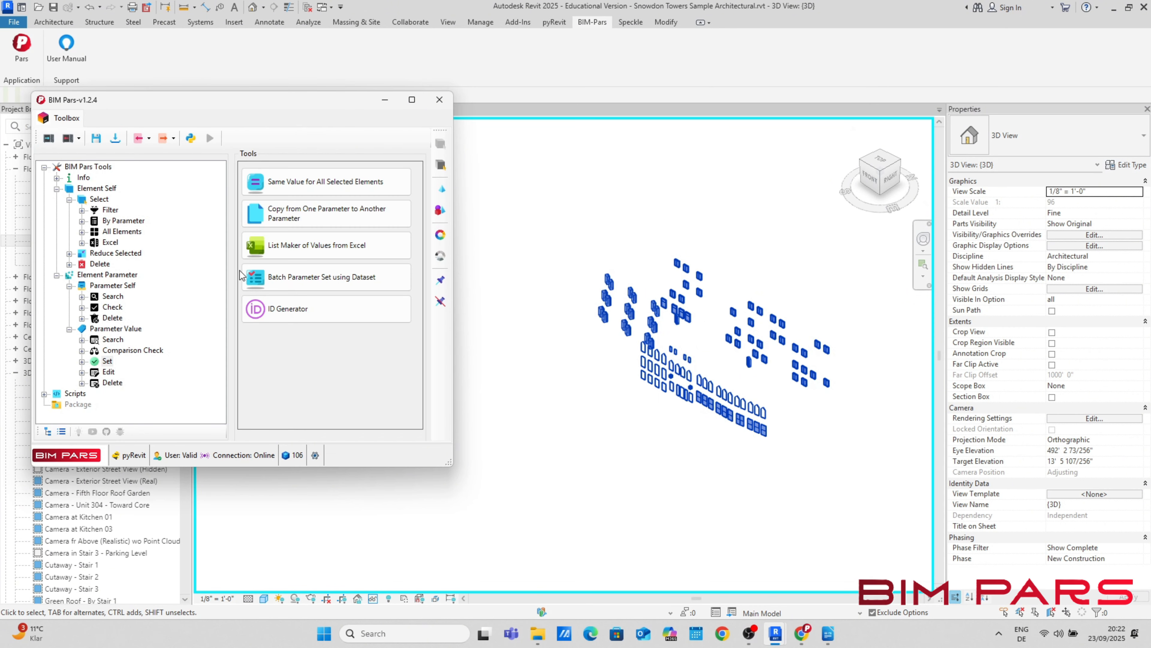
Step: Copy the values of integer parameter test_c to text parameter test_a for all selected windows and dismiss the parameter types message
left_click(286, 219)
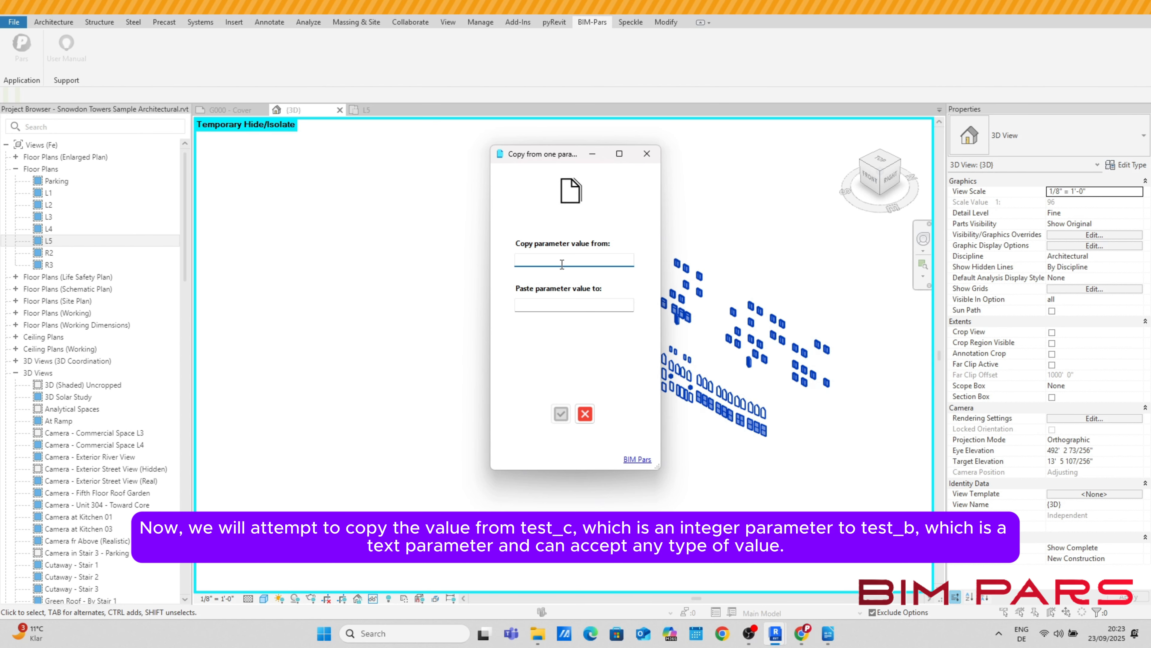
type("te")
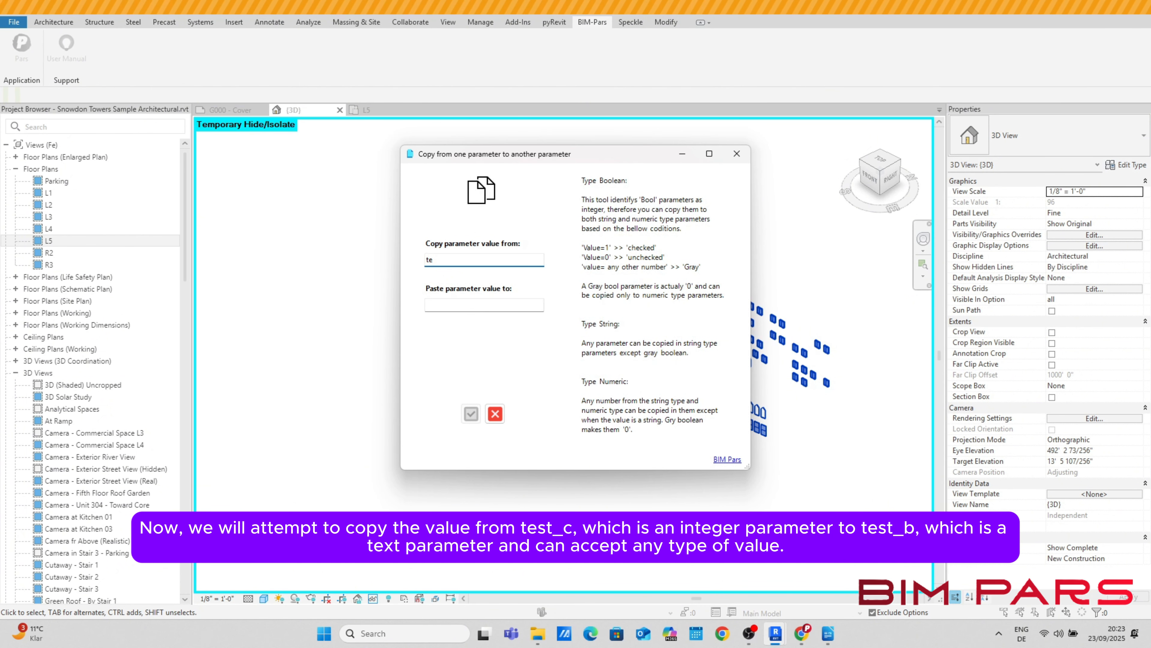
type("s")
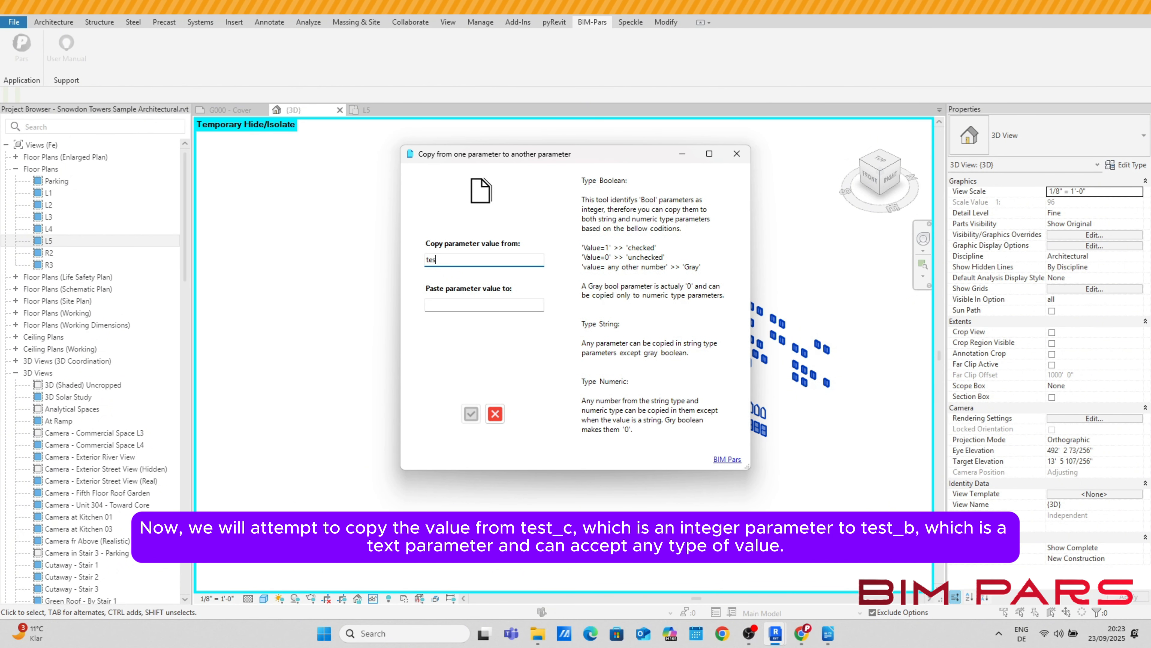
type("t_")
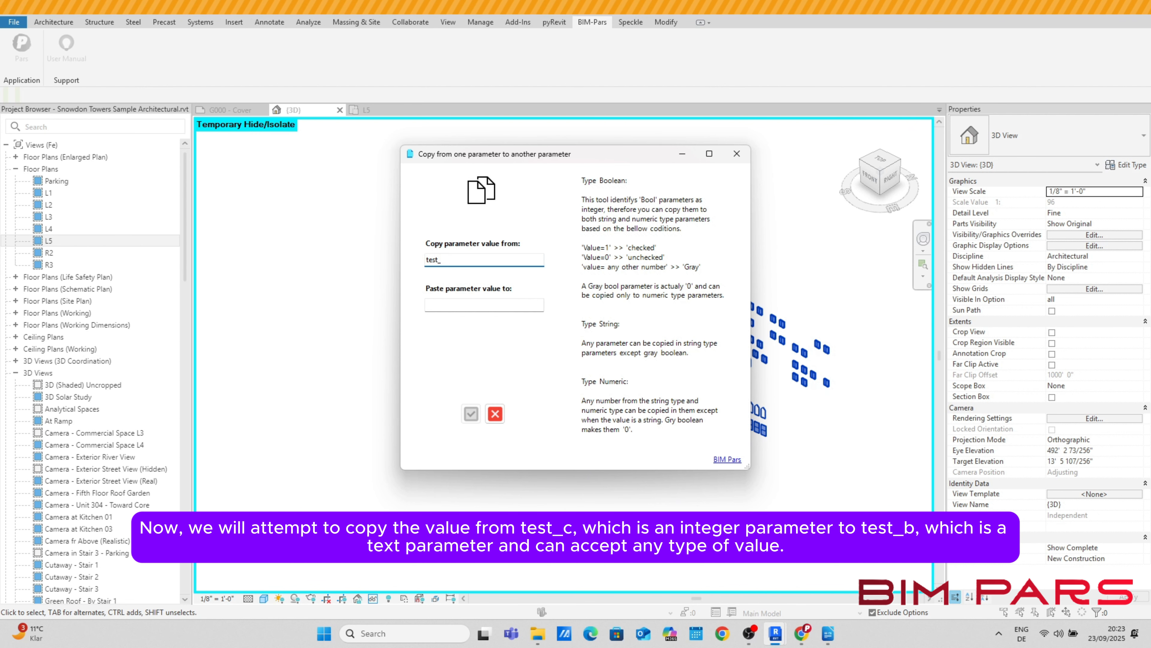
type("c")
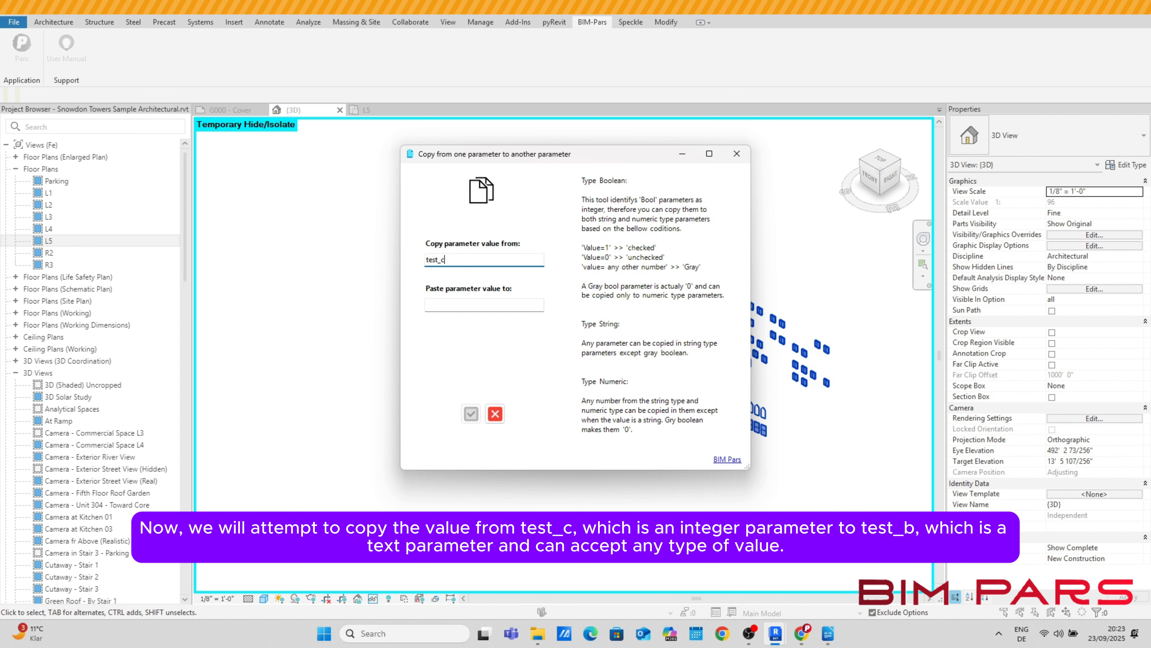
key("Tab")
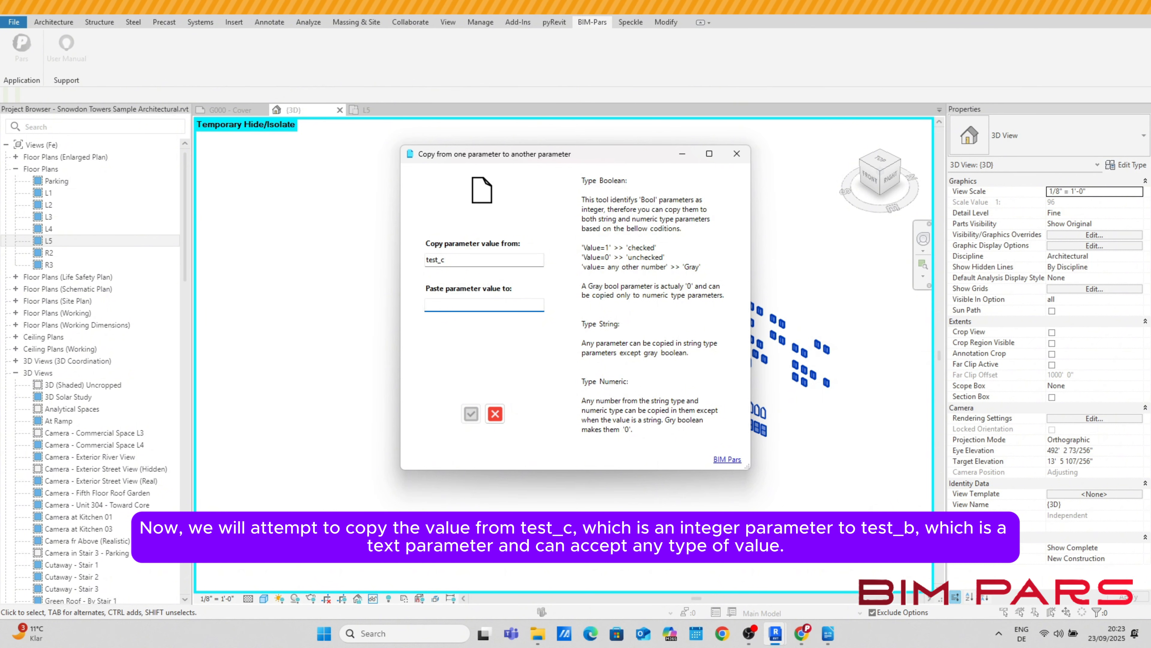
type("test_a")
left_click(471, 413)
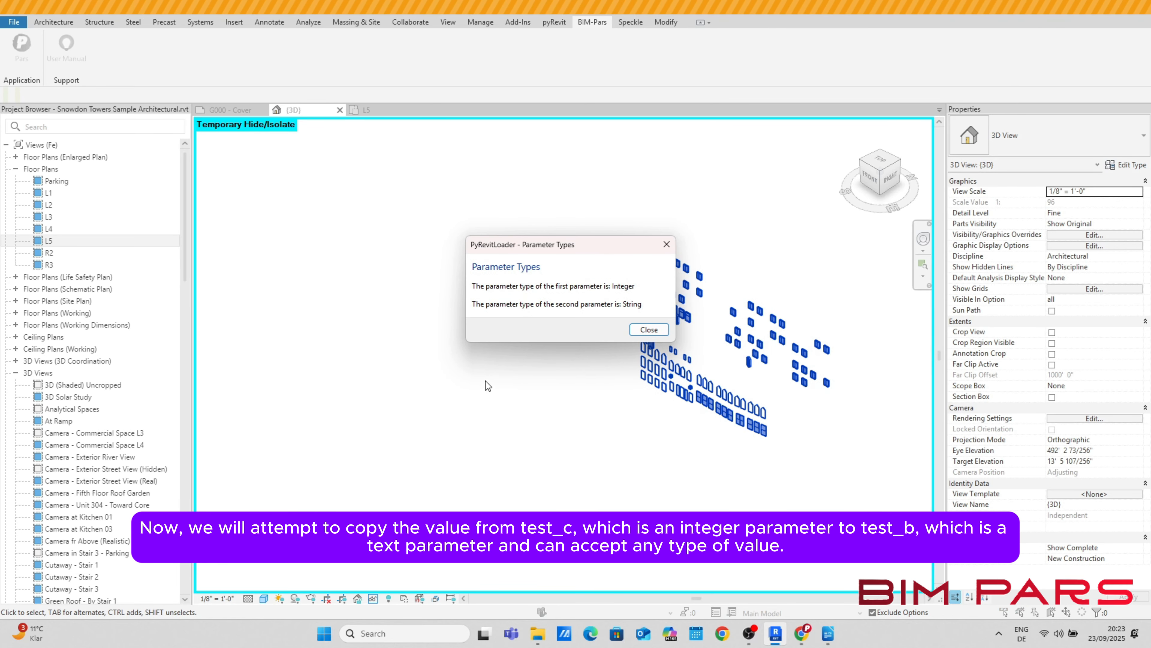
left_click(655, 331)
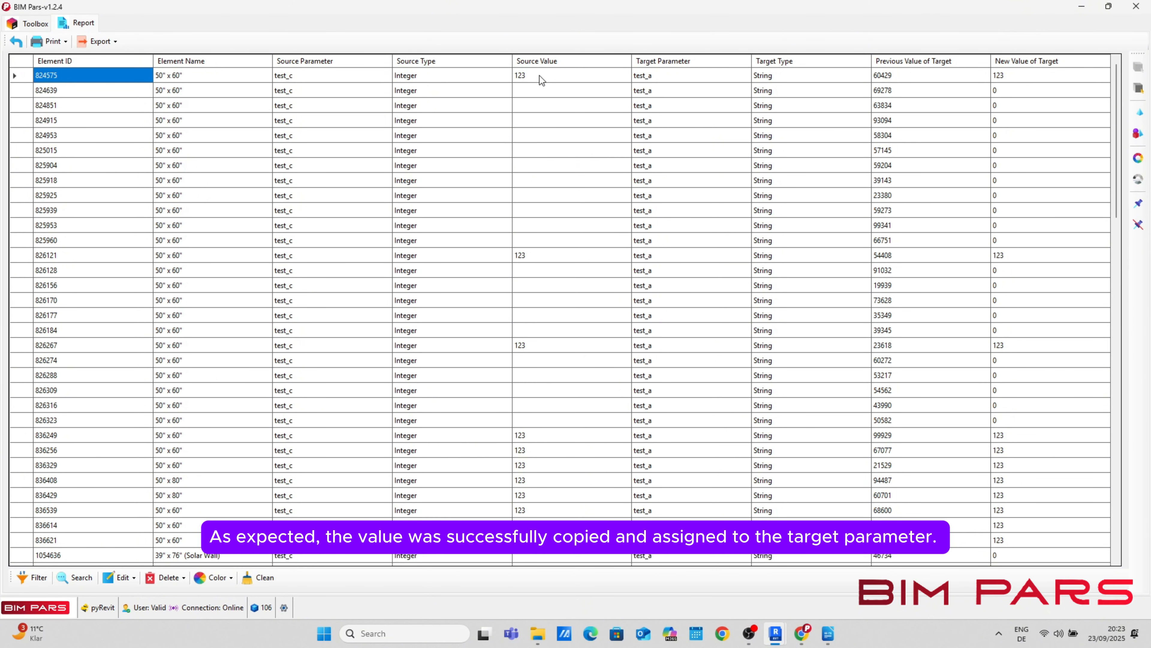
Step: Examine how filled and empty test_c source values were transferred to test_a in the enlarged report, then return to the toolbox
left_click(314, 77)
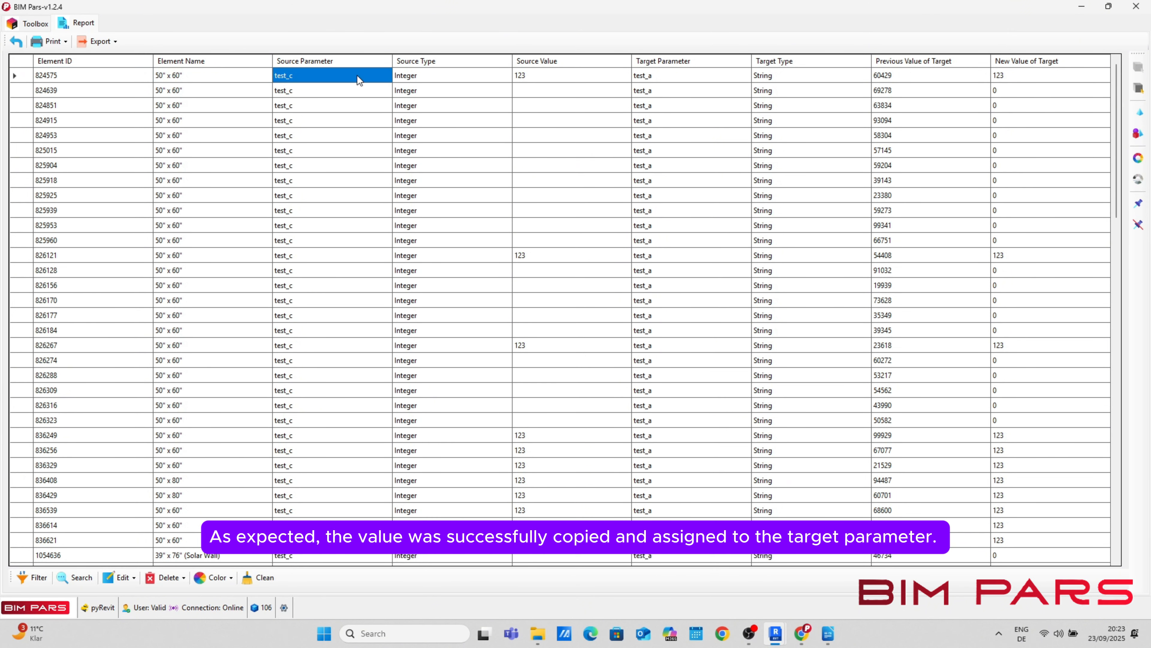
left_click(536, 77)
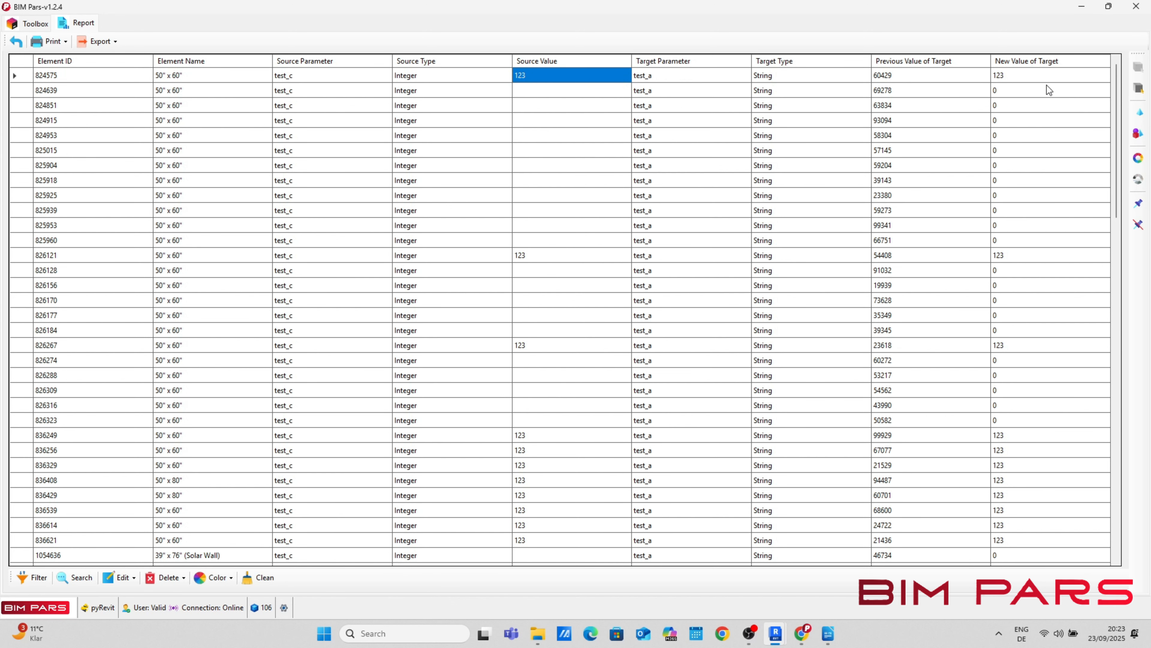
left_click(1039, 80)
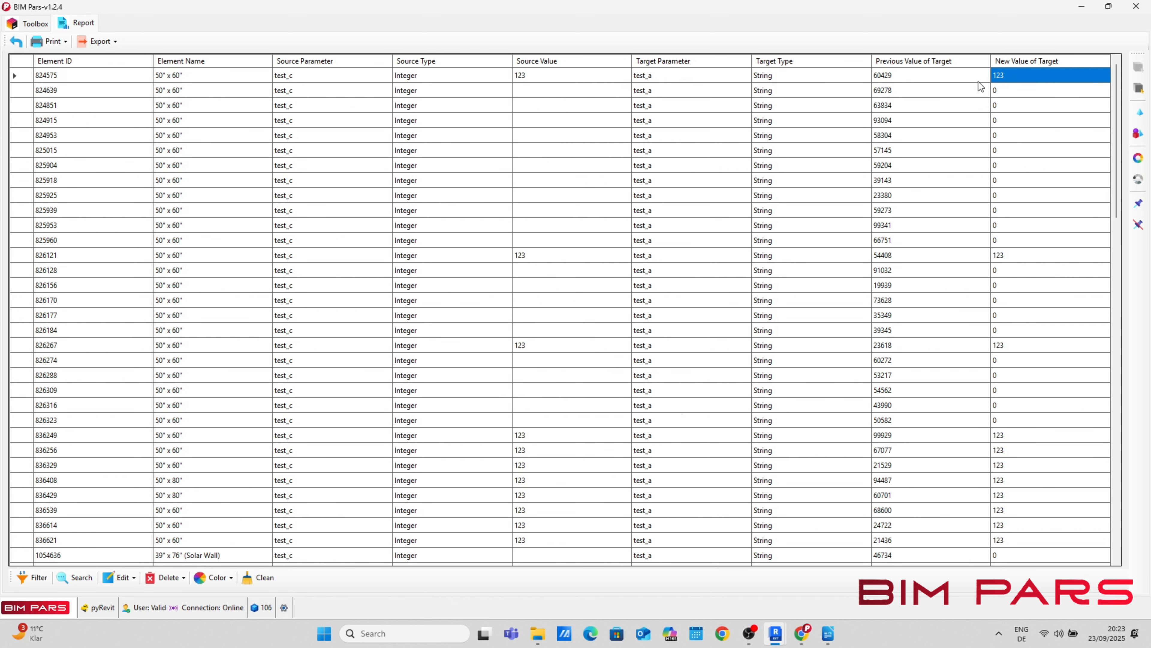
left_click_drag(545, 90, 547, 236)
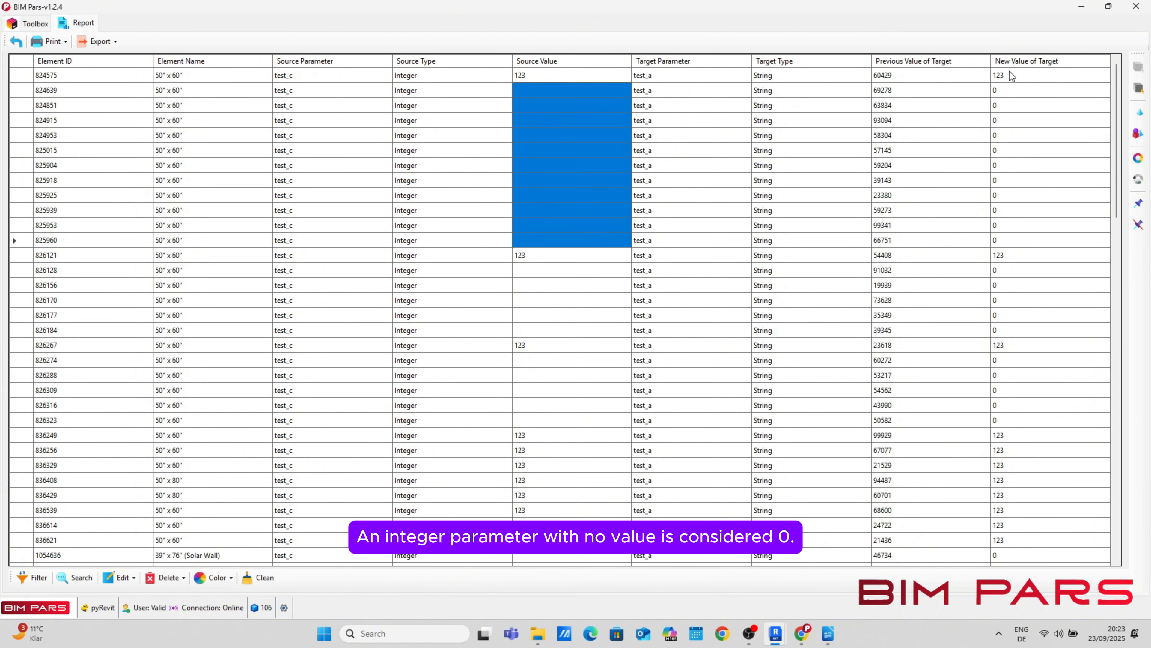
left_click_drag(1009, 91, 1019, 235)
left_click(586, 255)
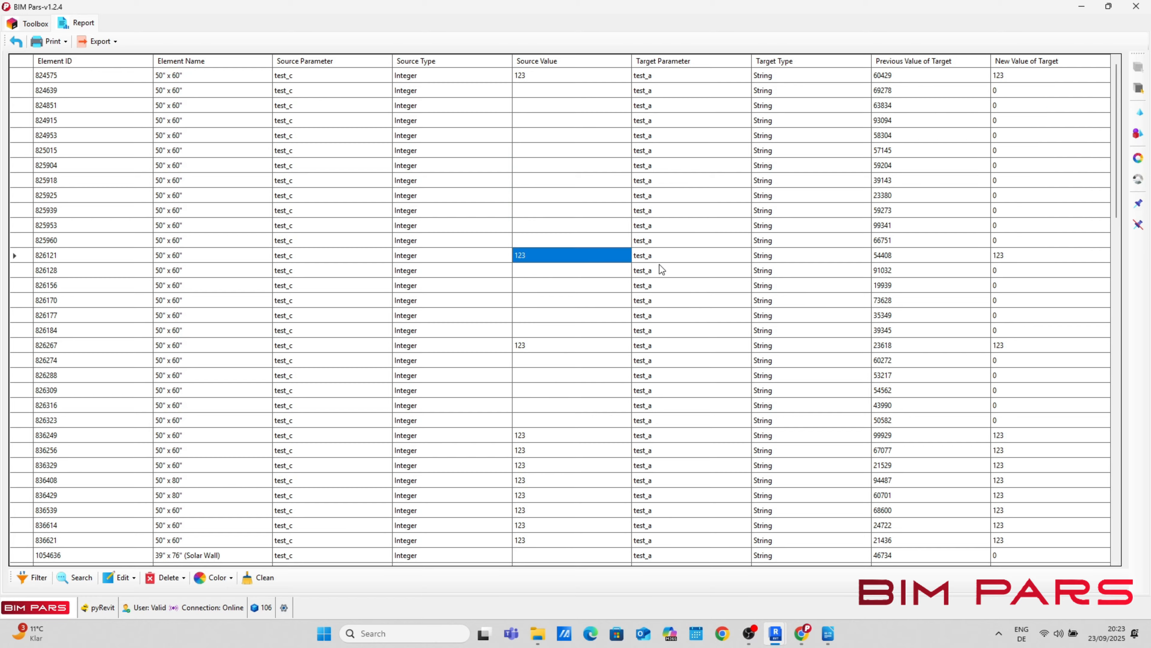
left_click(1019, 255)
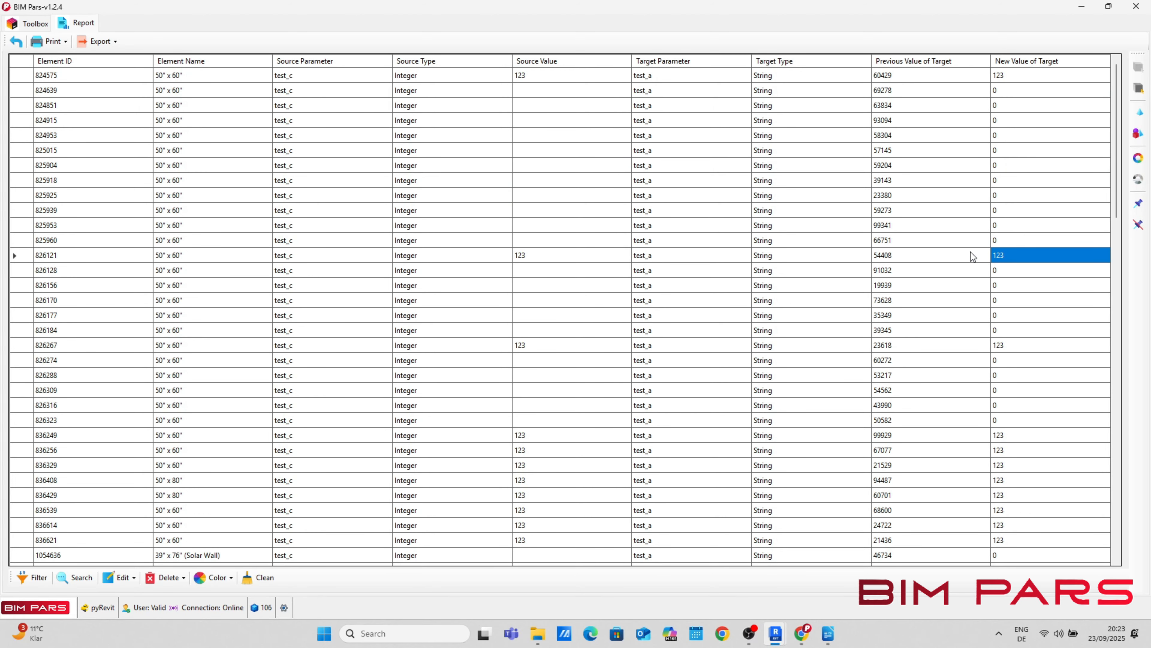
scroll(971, 252, "down", 6)
scroll(731, 183, "down", 15)
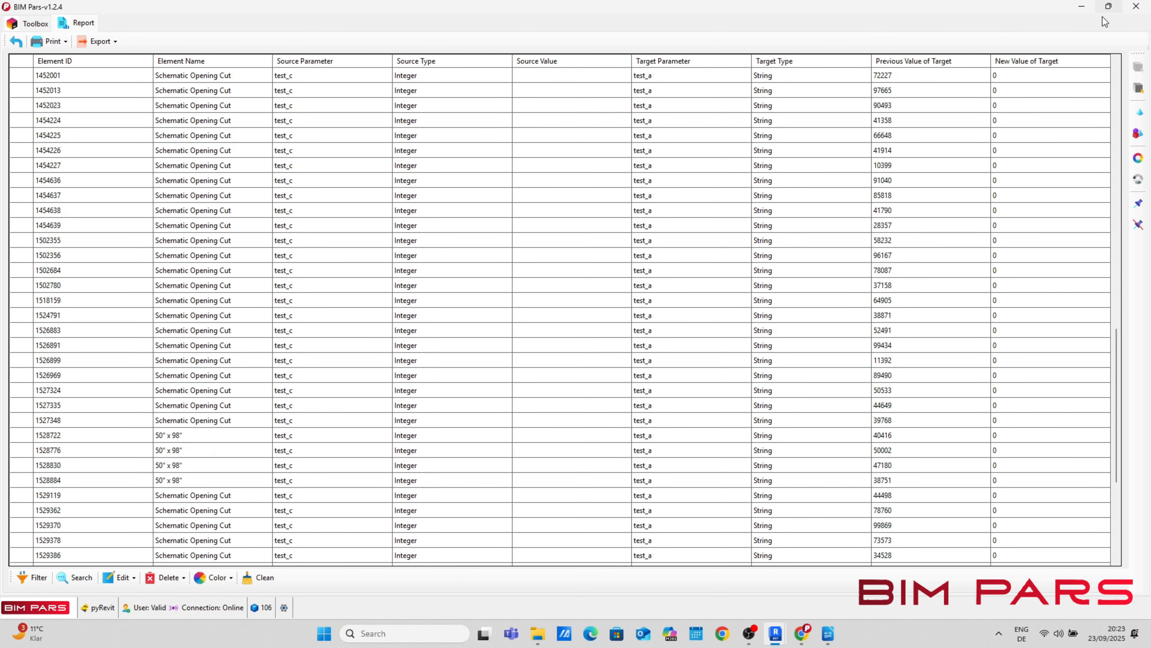
left_click(1109, 6)
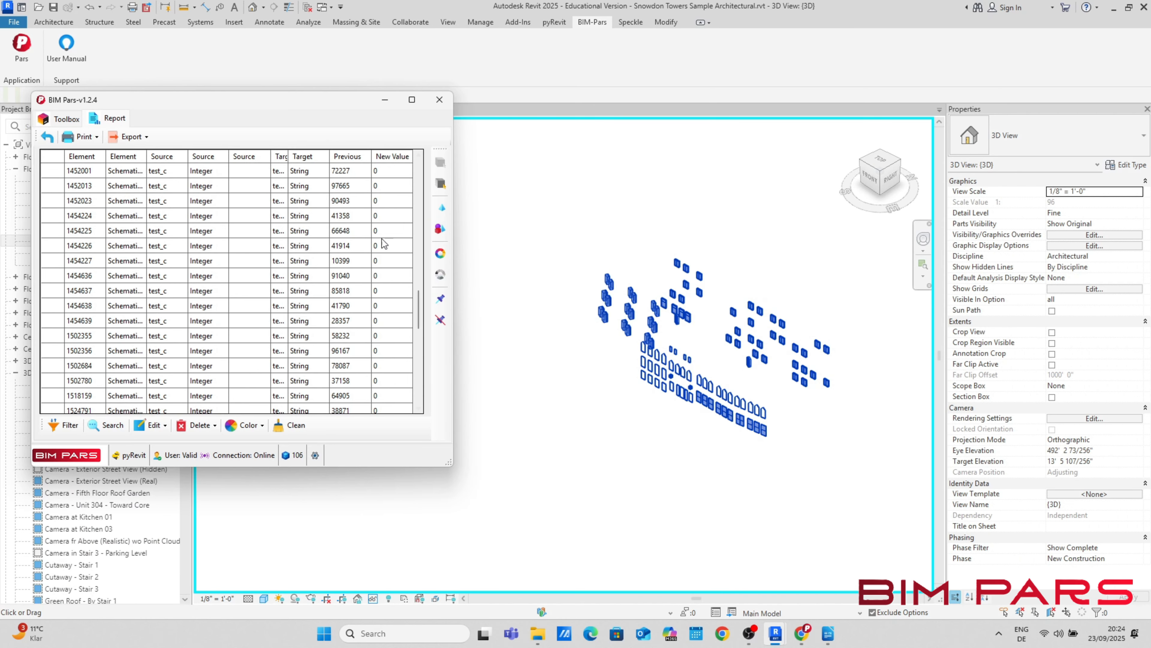
left_click(46, 137)
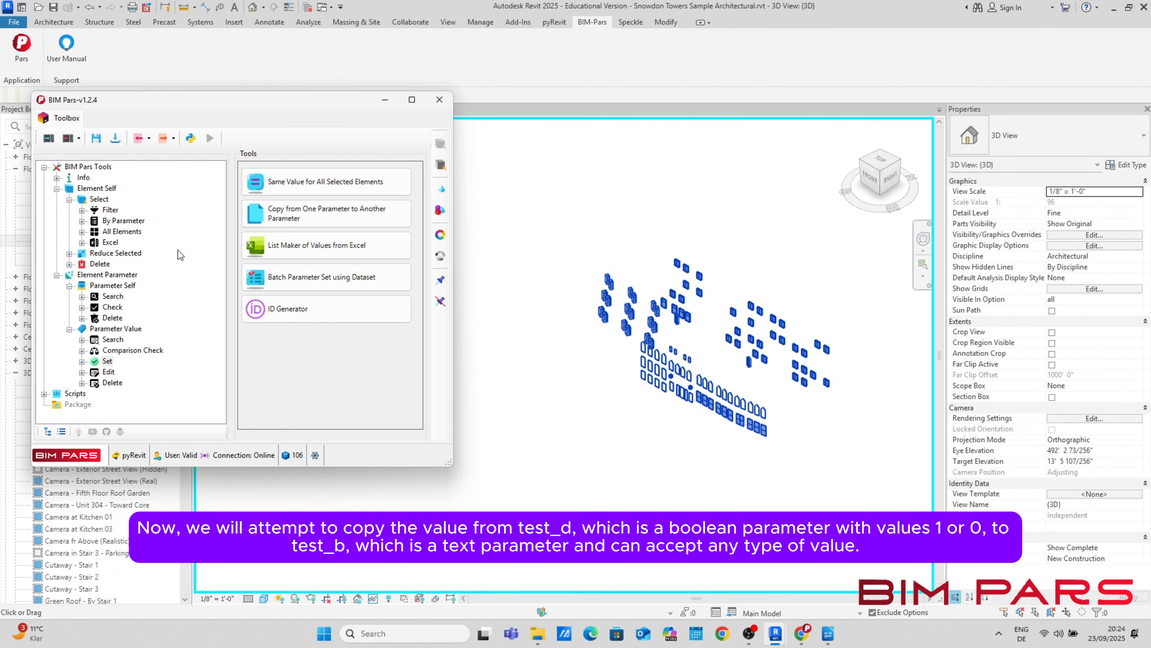
Step: Copy the values of Yes/No parameter test_d to text parameter test_b for all selected windows and dismiss the parameter types message
left_click(320, 222)
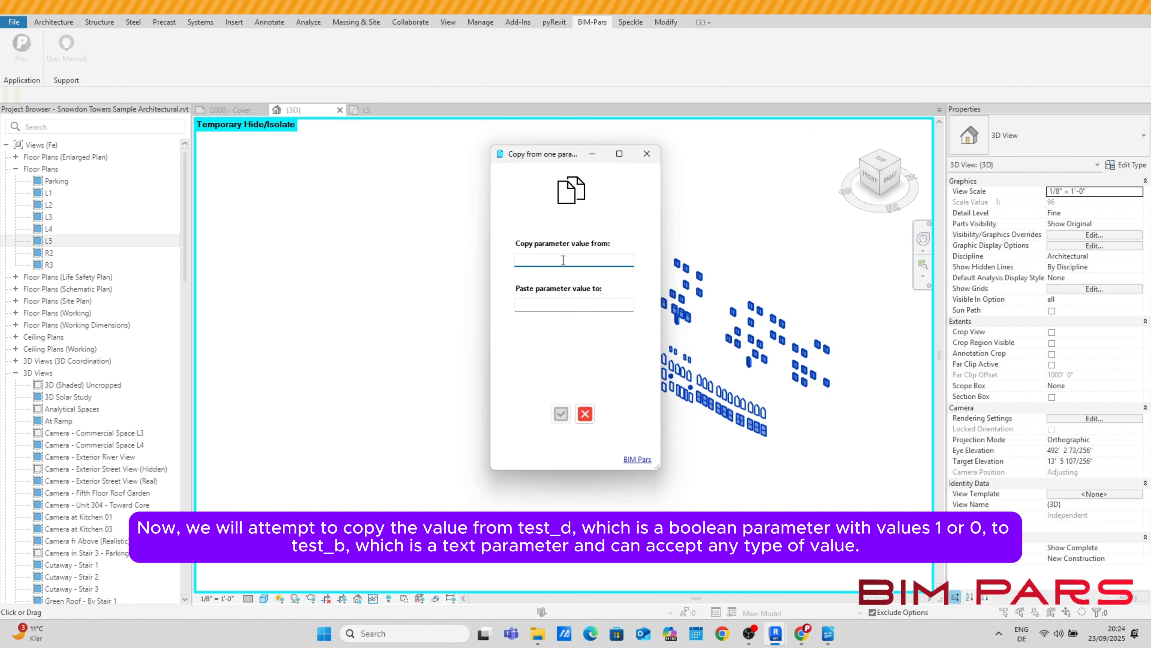
type("test")
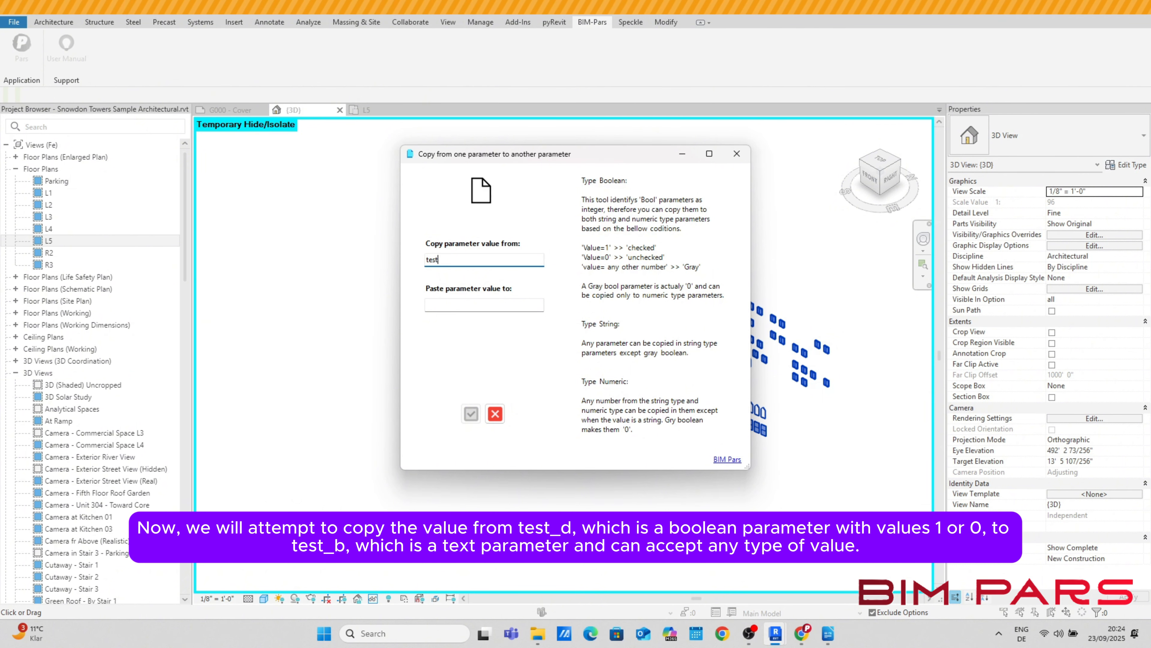
type("_d")
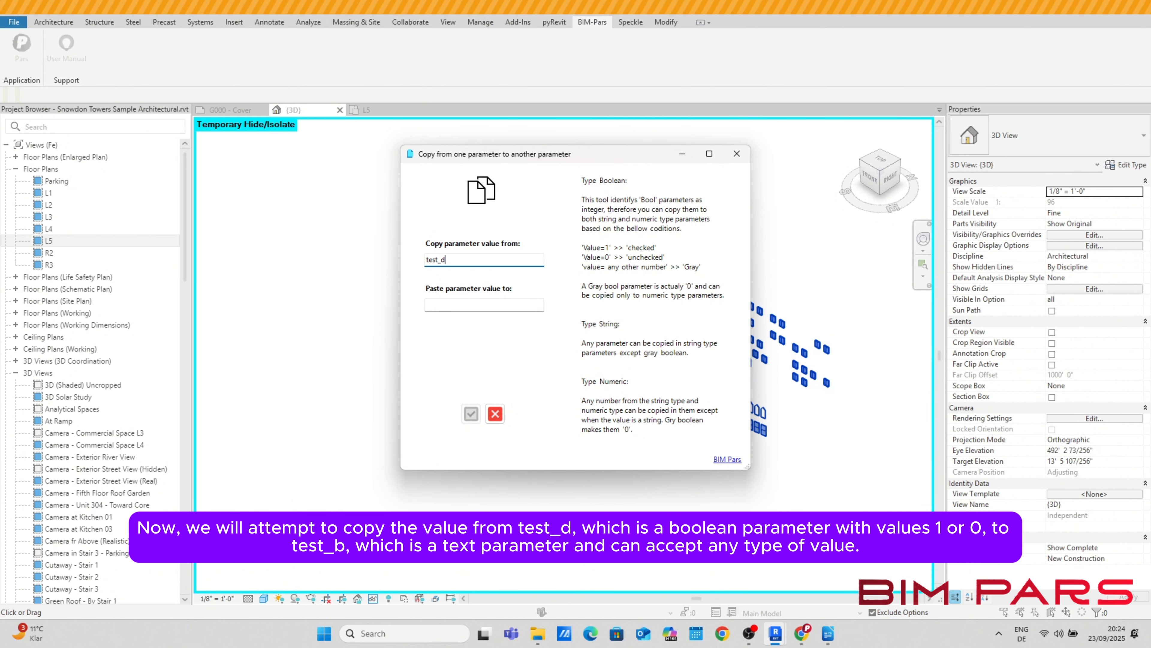
left_click(438, 304)
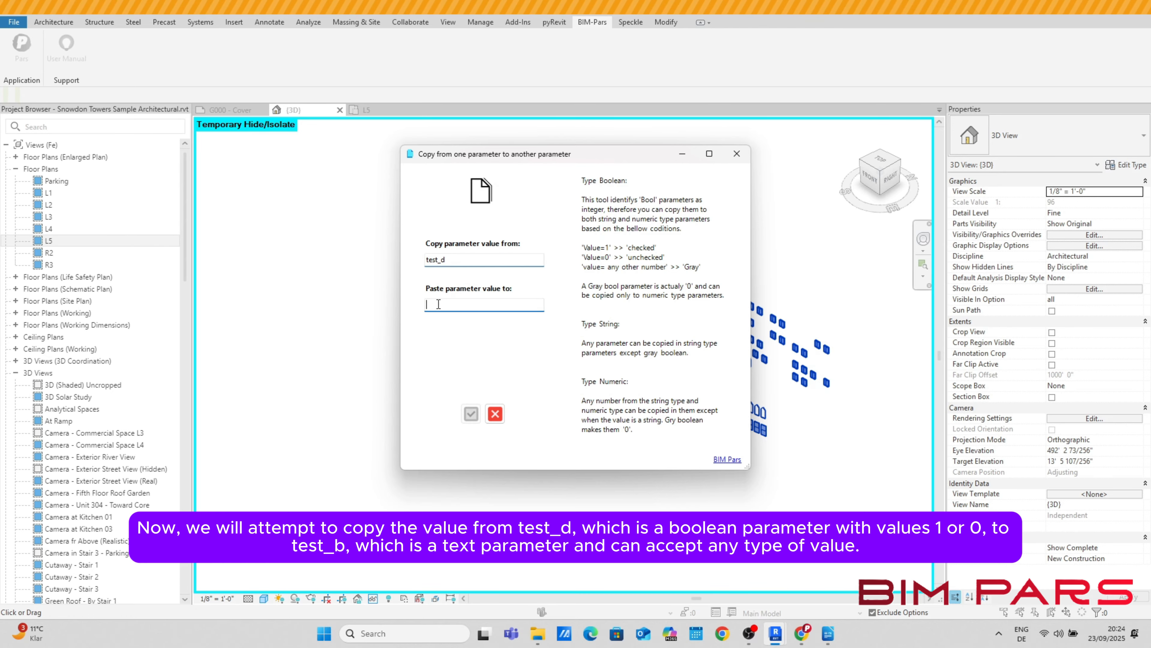
type("te")
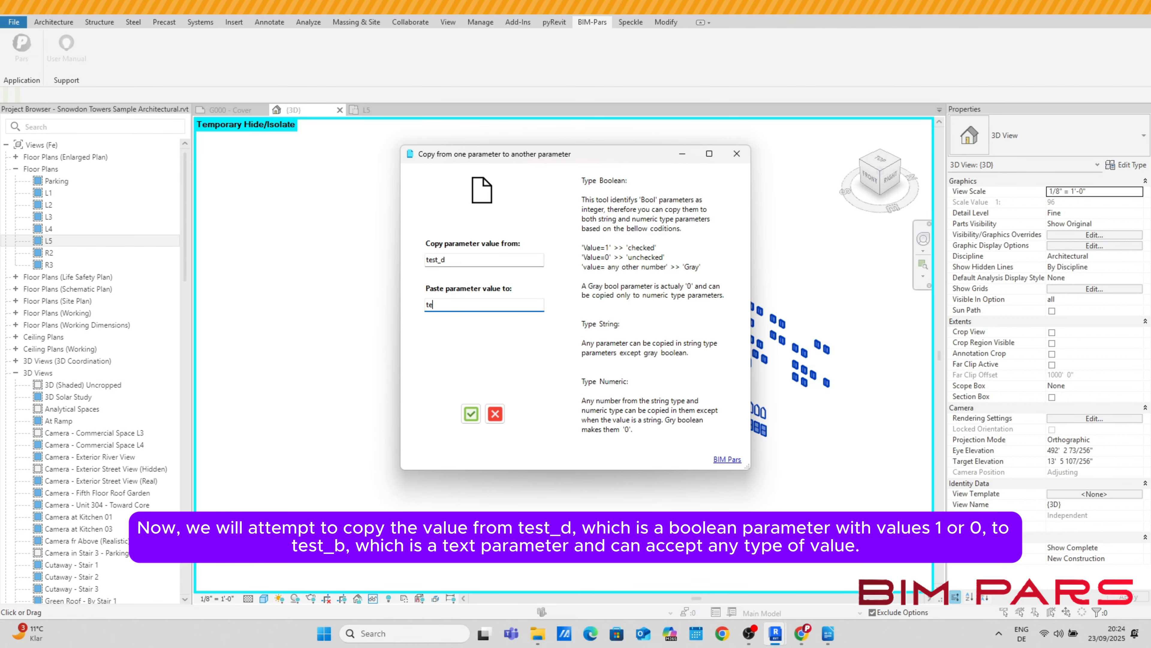
type("st_")
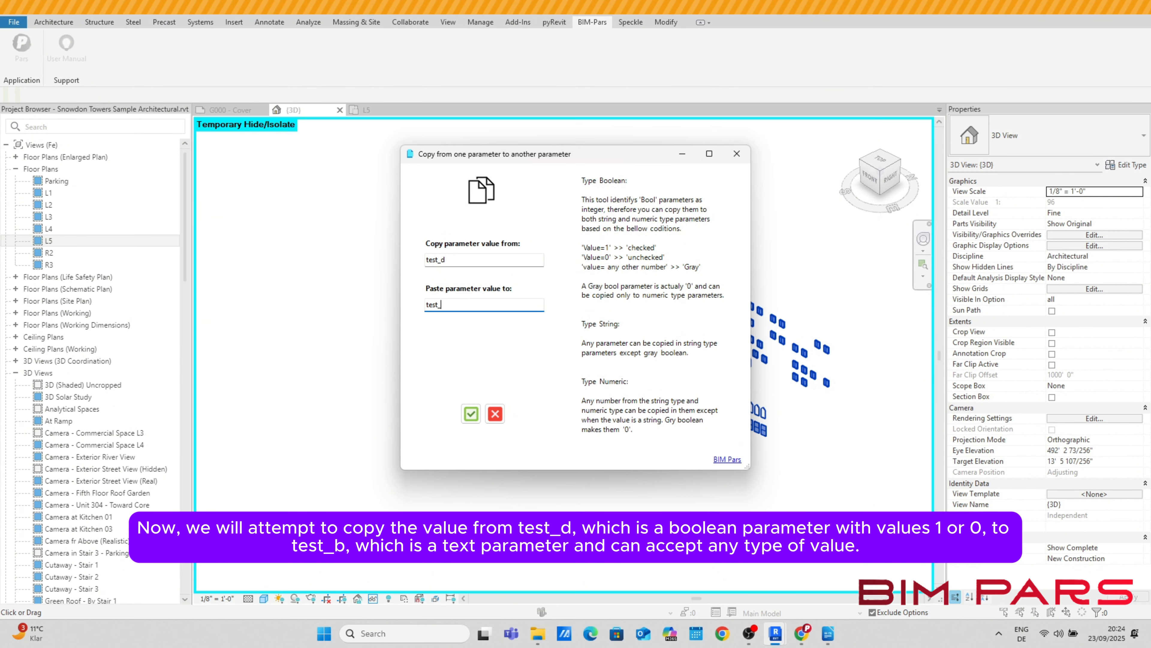
type("b")
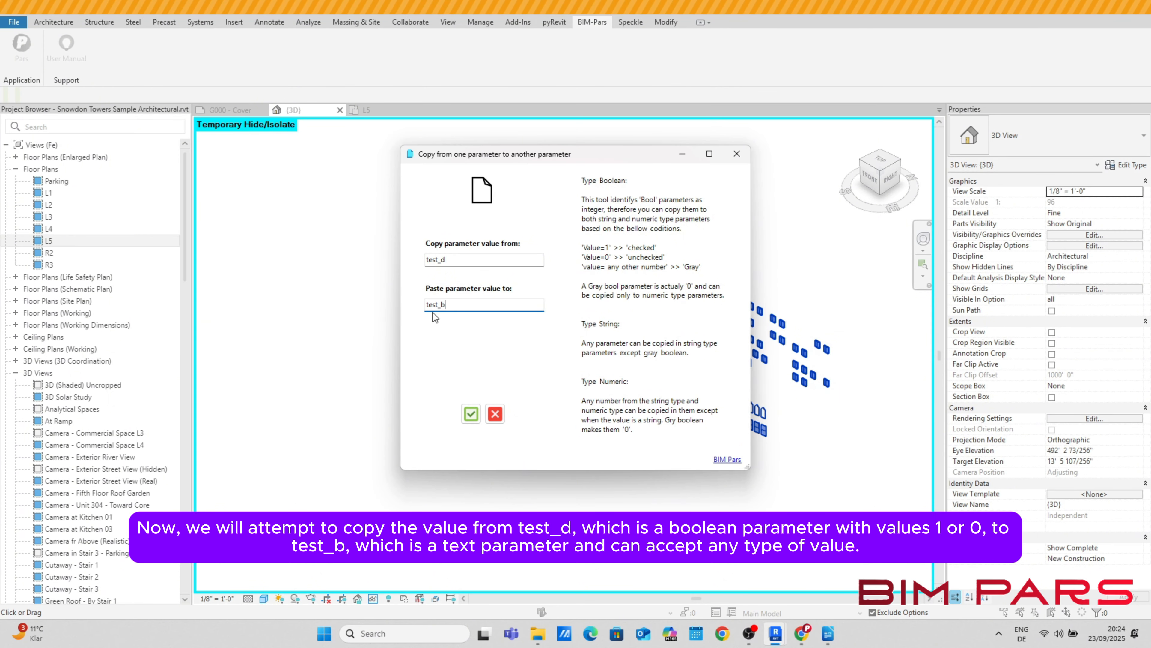
left_click(471, 414)
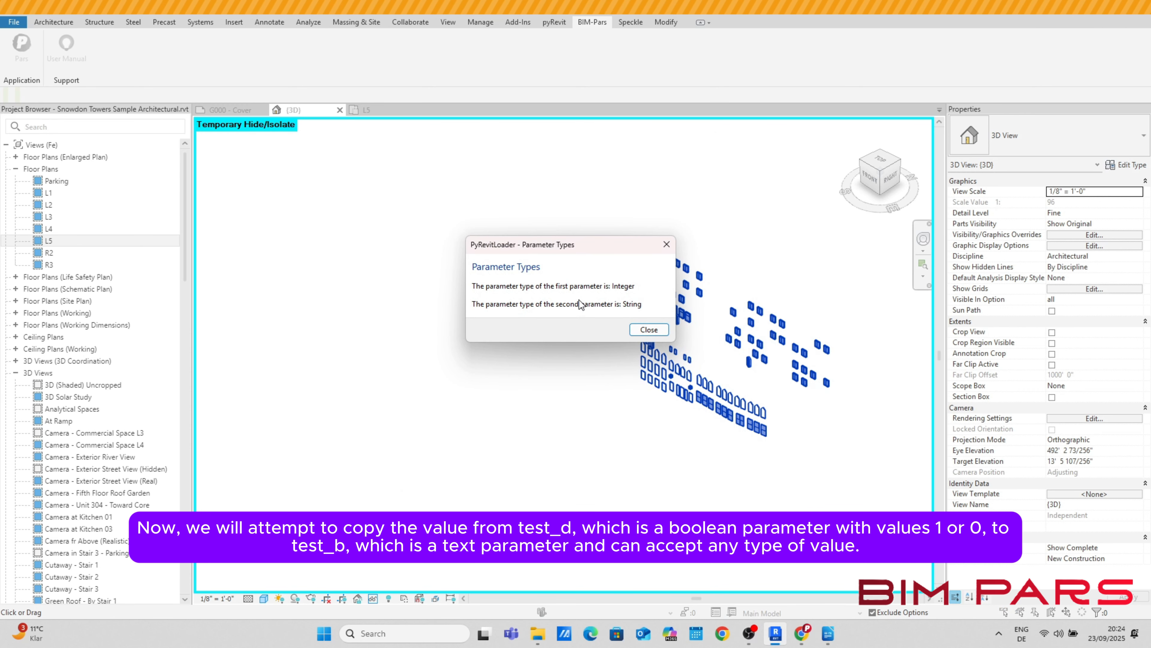
left_click(648, 329)
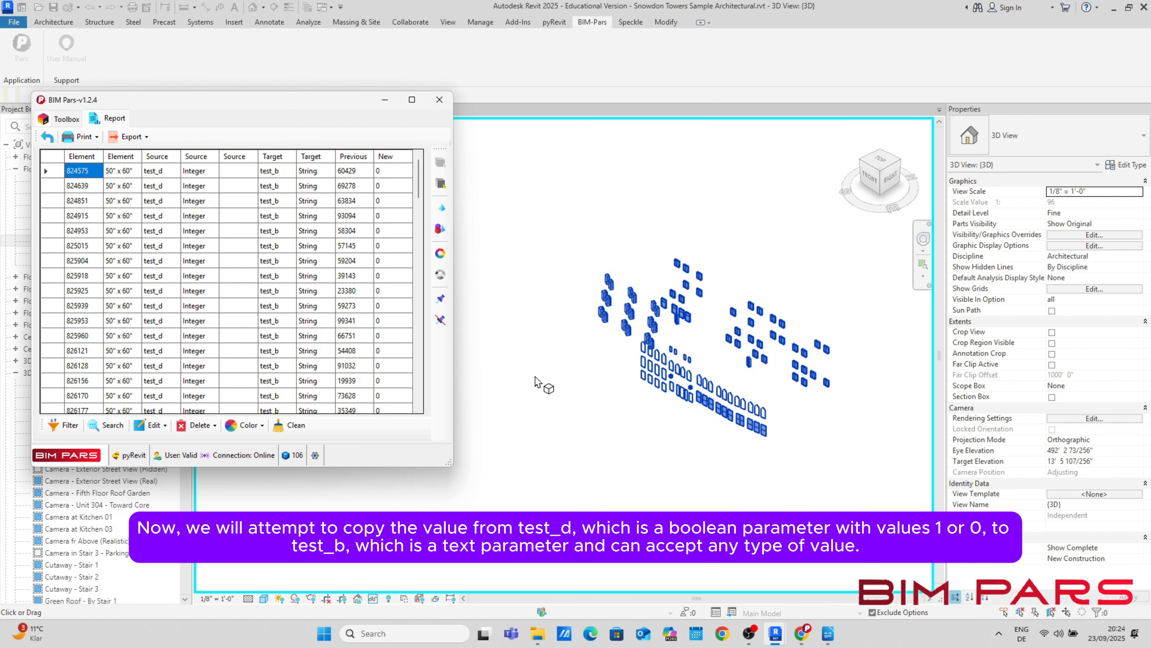
Step: Examine in the enlarged report how No, Yes and empty test_d values were transferred to test_b, then return to the toolbox
left_click(412, 100)
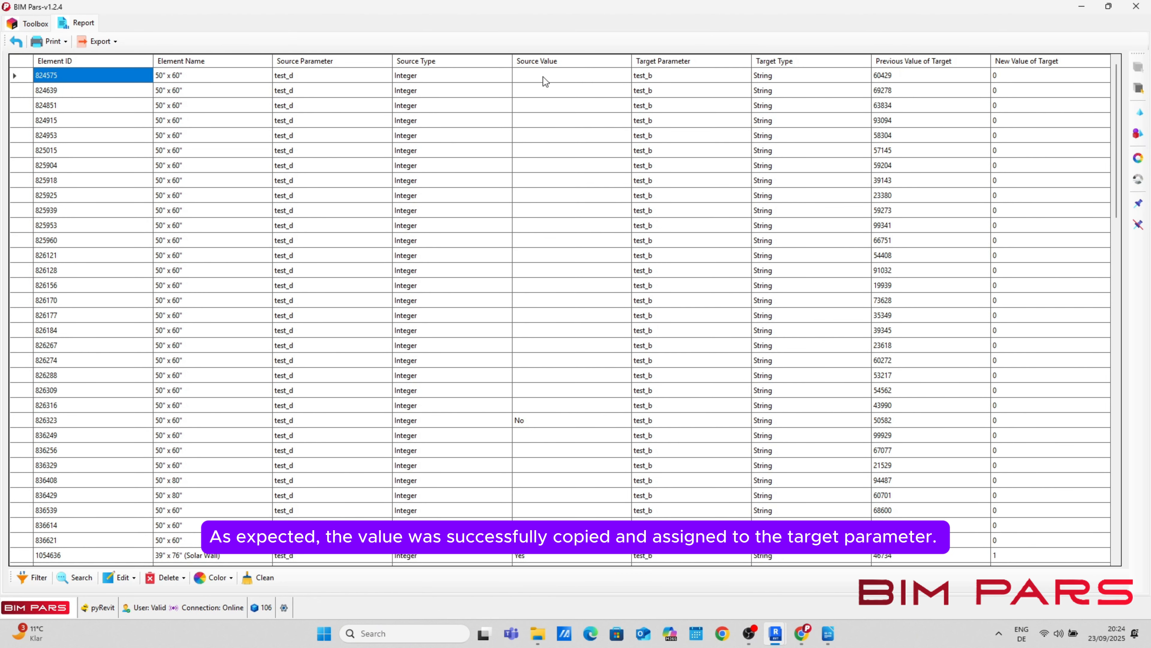
left_click(531, 420)
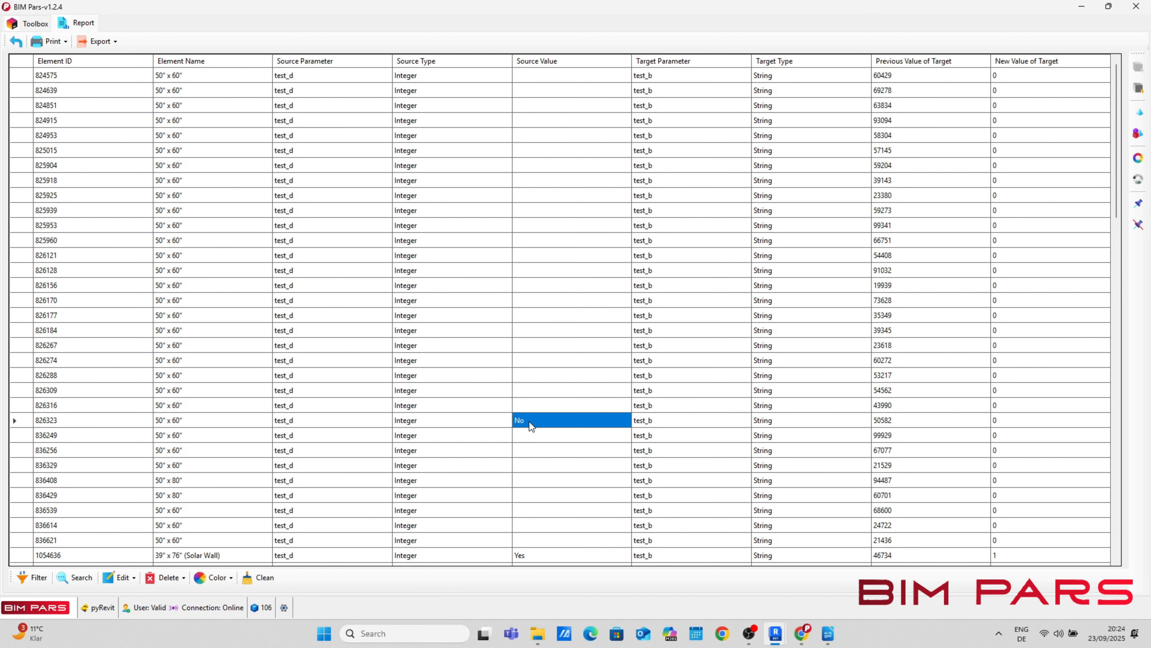
left_click(1013, 422)
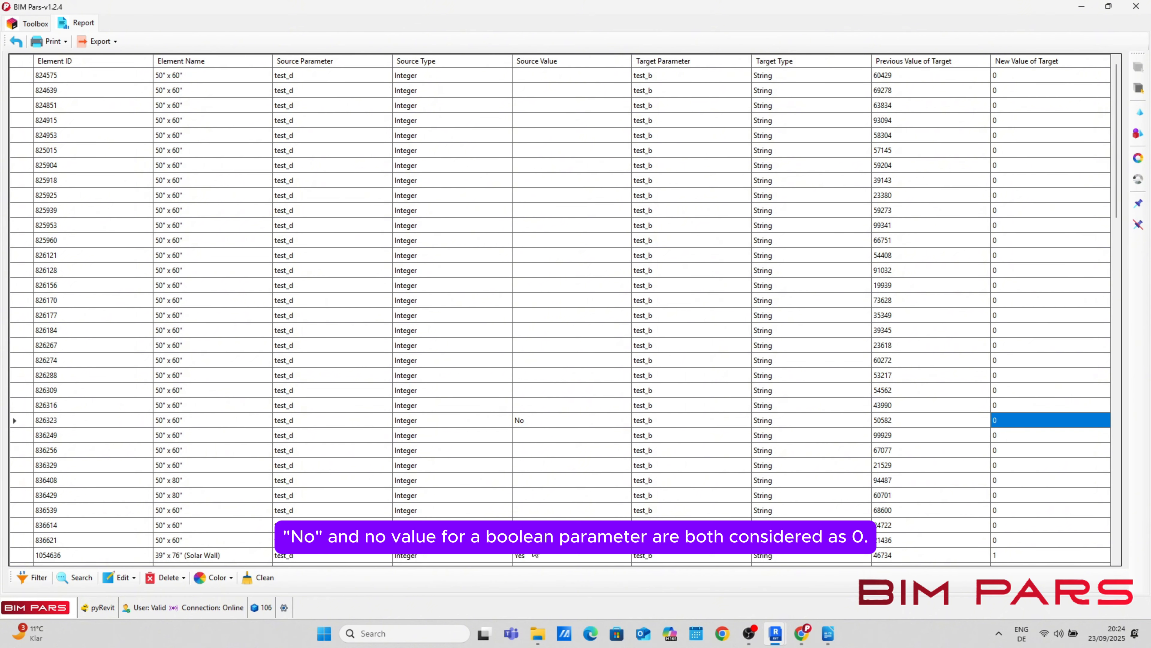
left_click(589, 557)
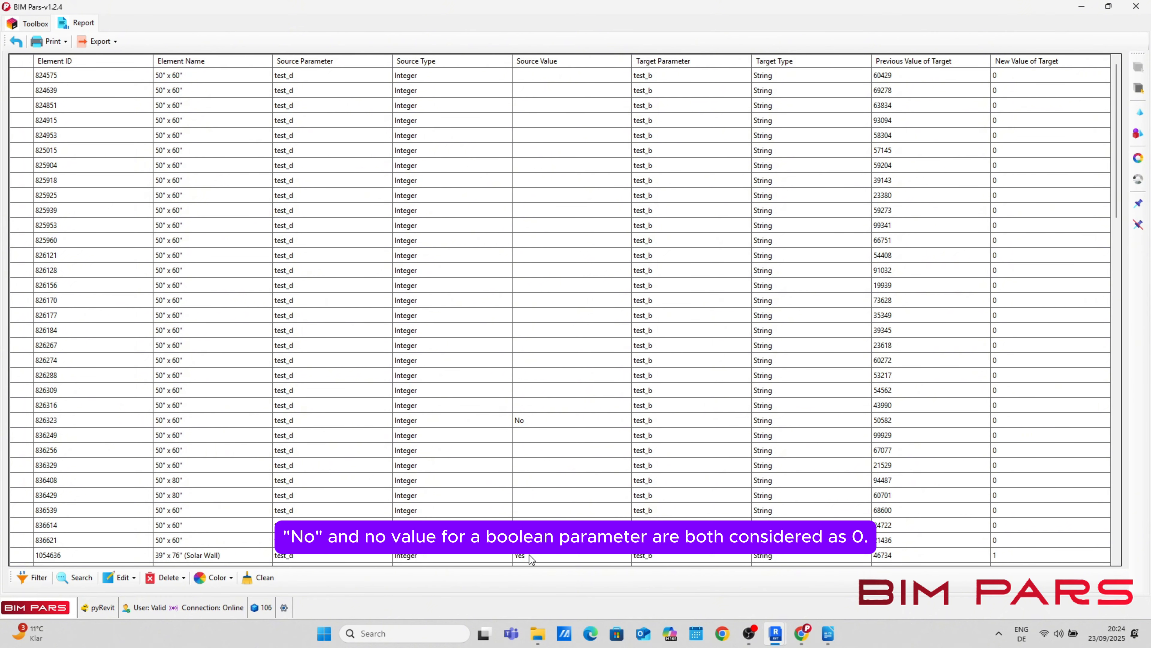
left_click(1014, 556)
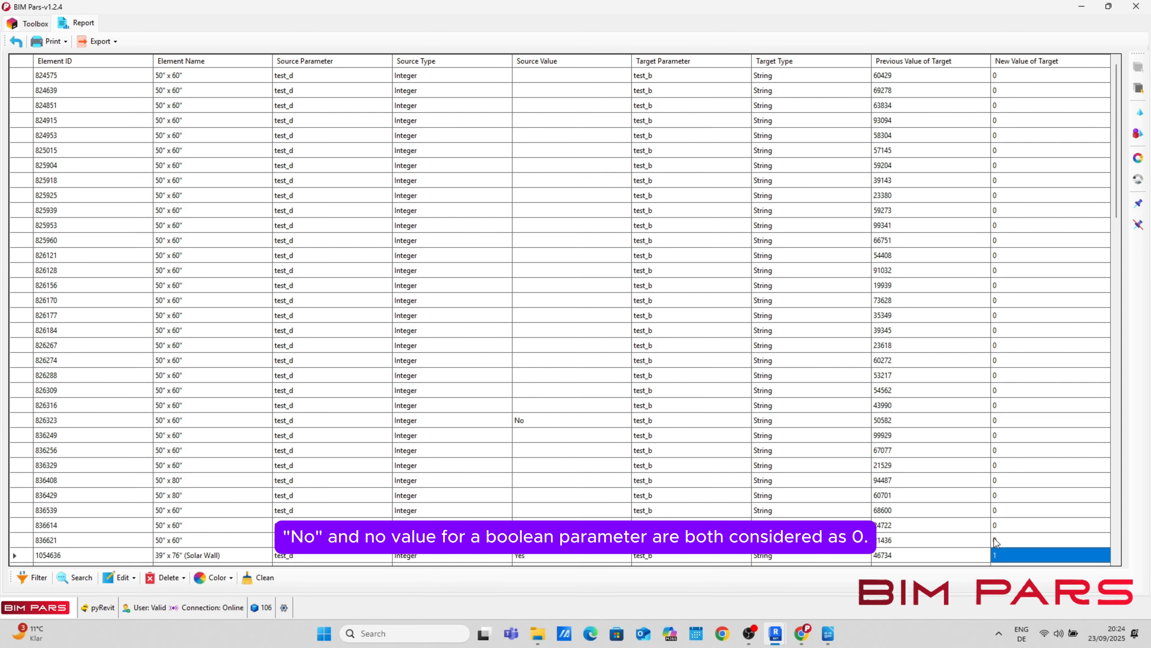
scroll(974, 526, "down", 5)
left_click(536, 450)
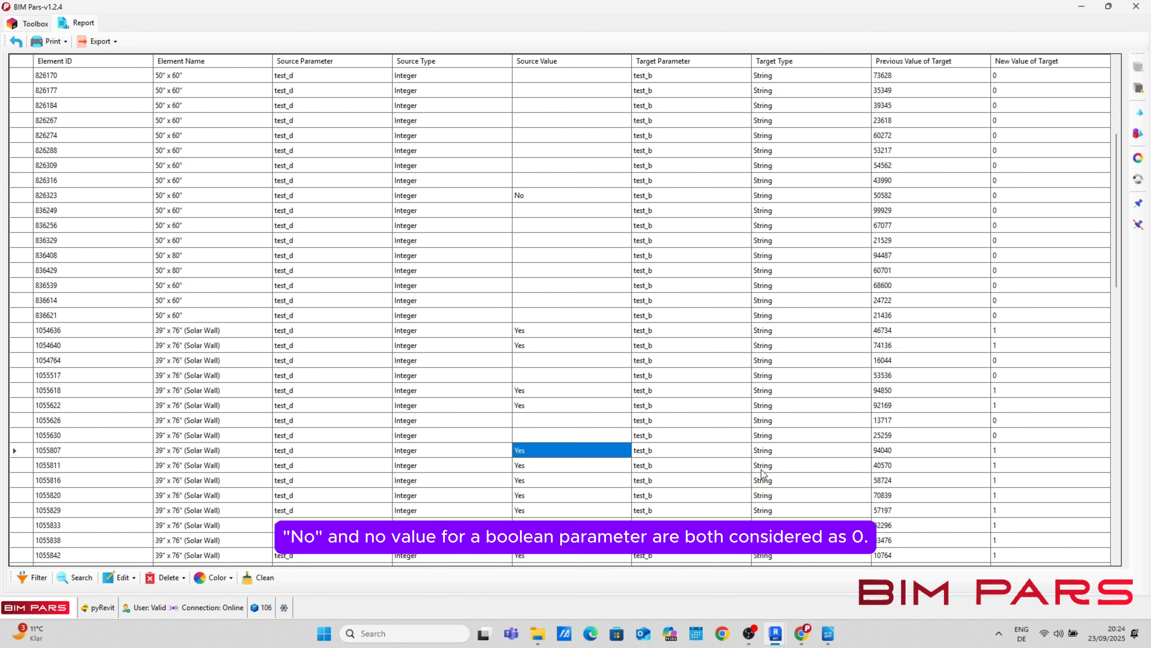
left_click(1016, 454)
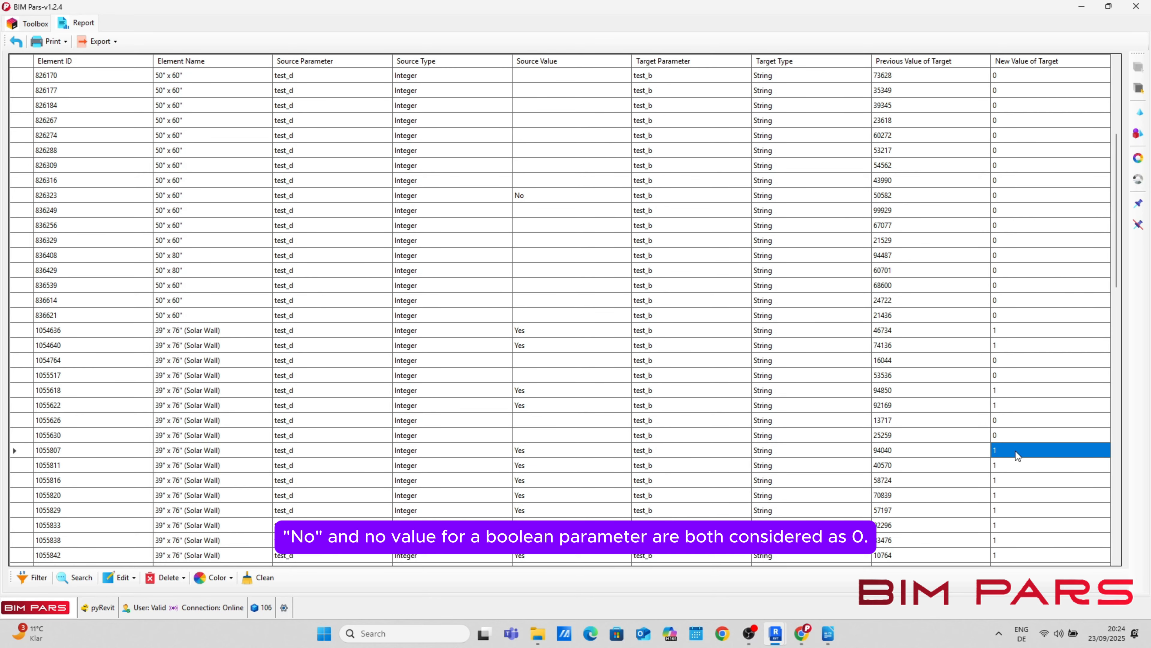
left_click(1109, 6)
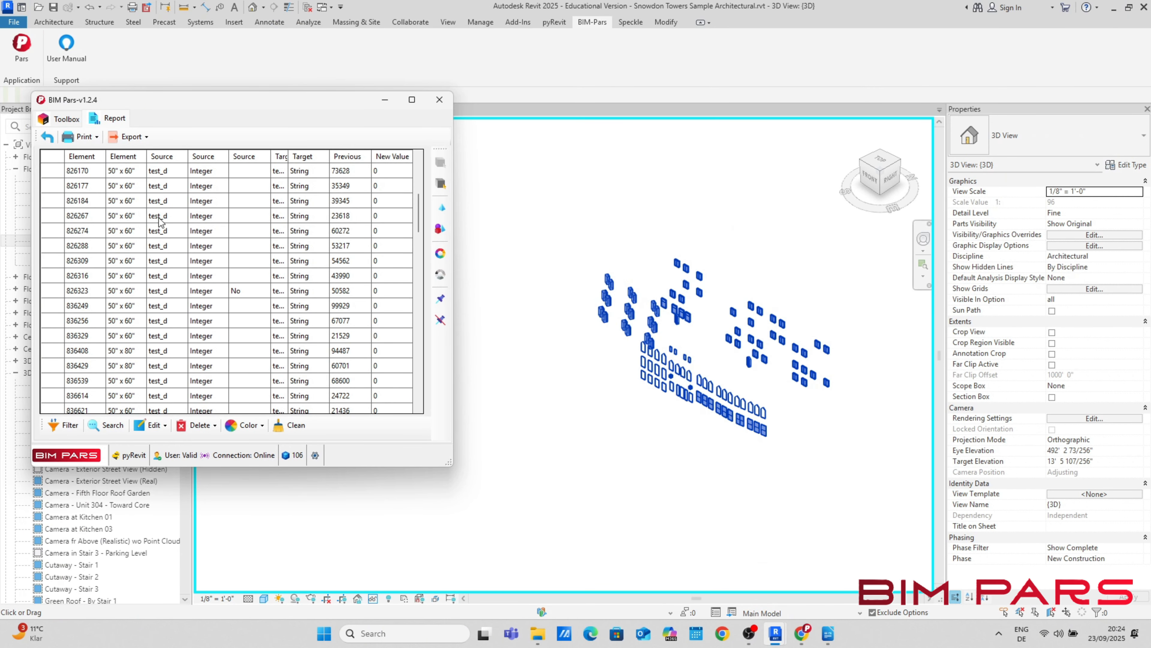
left_click(48, 137)
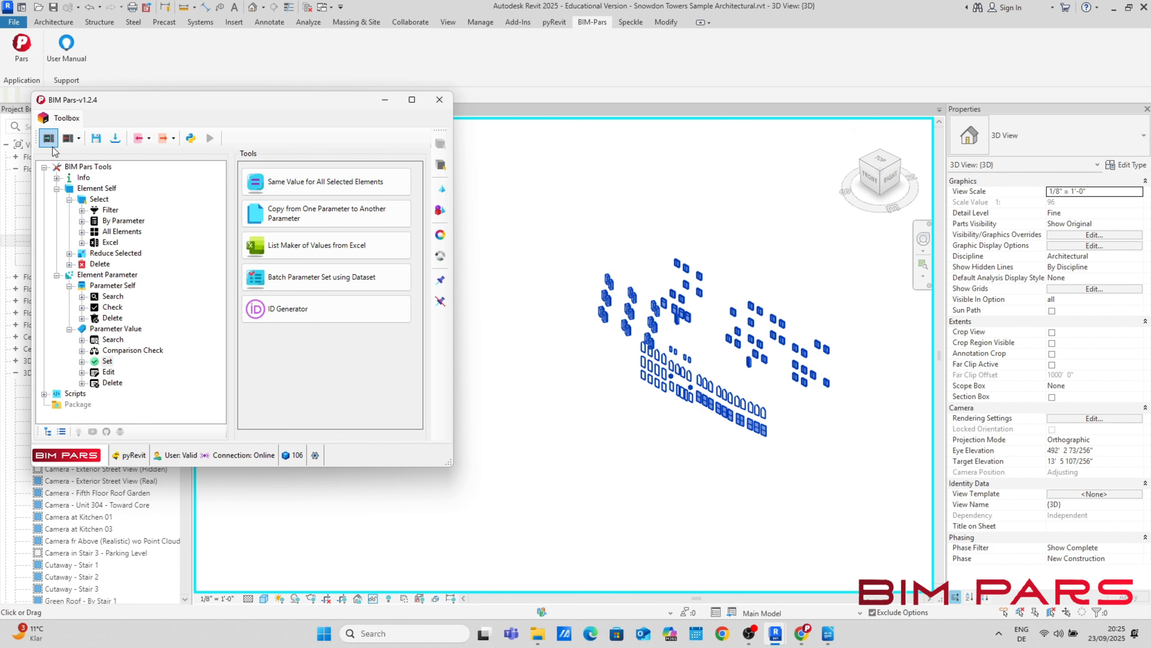
Step: Copy the values of Yes/No parameter test_d to integer parameter test_c for all selected windows and dismiss the parameter types message
left_click(313, 216)
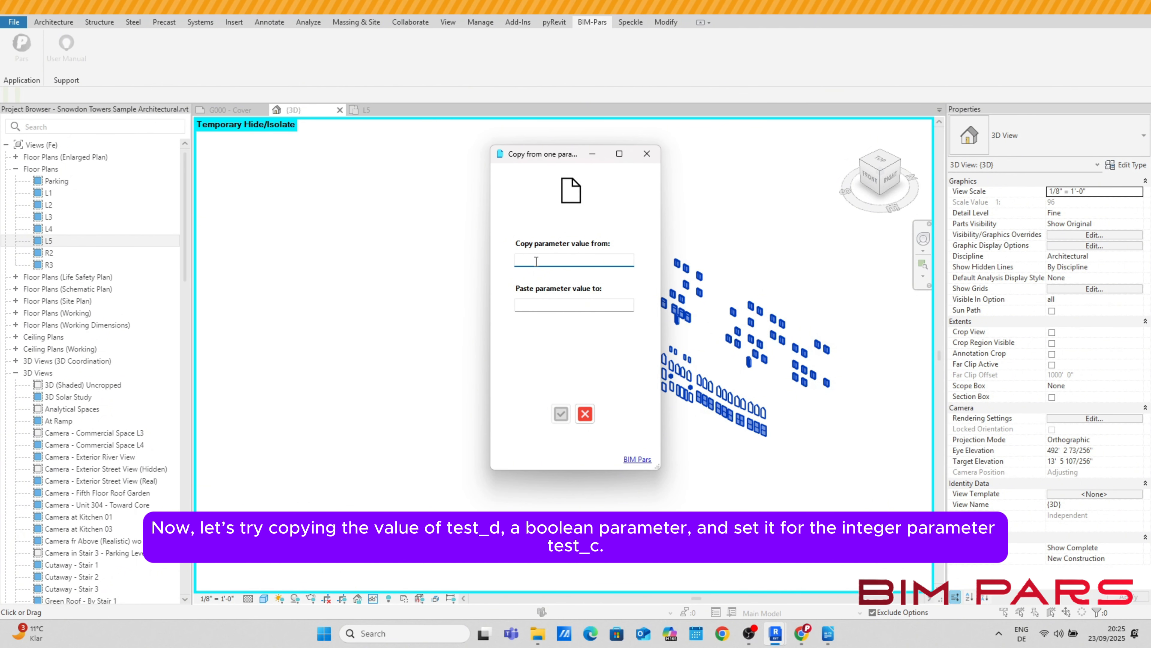
type("tes")
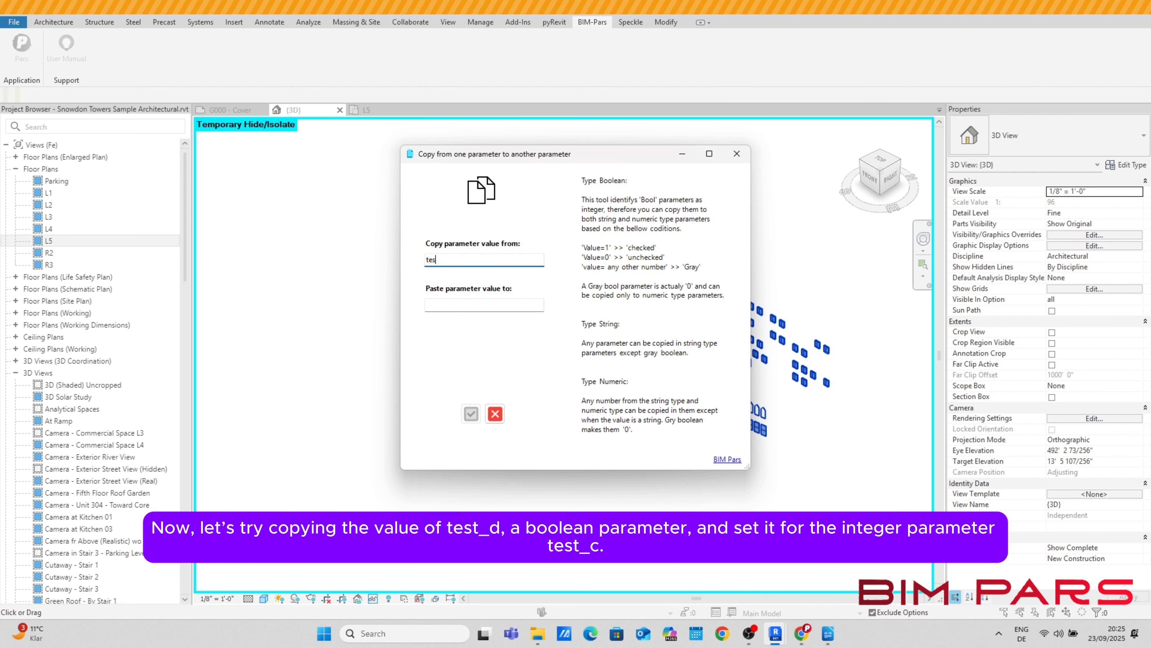
type("t_d")
left_click(452, 303)
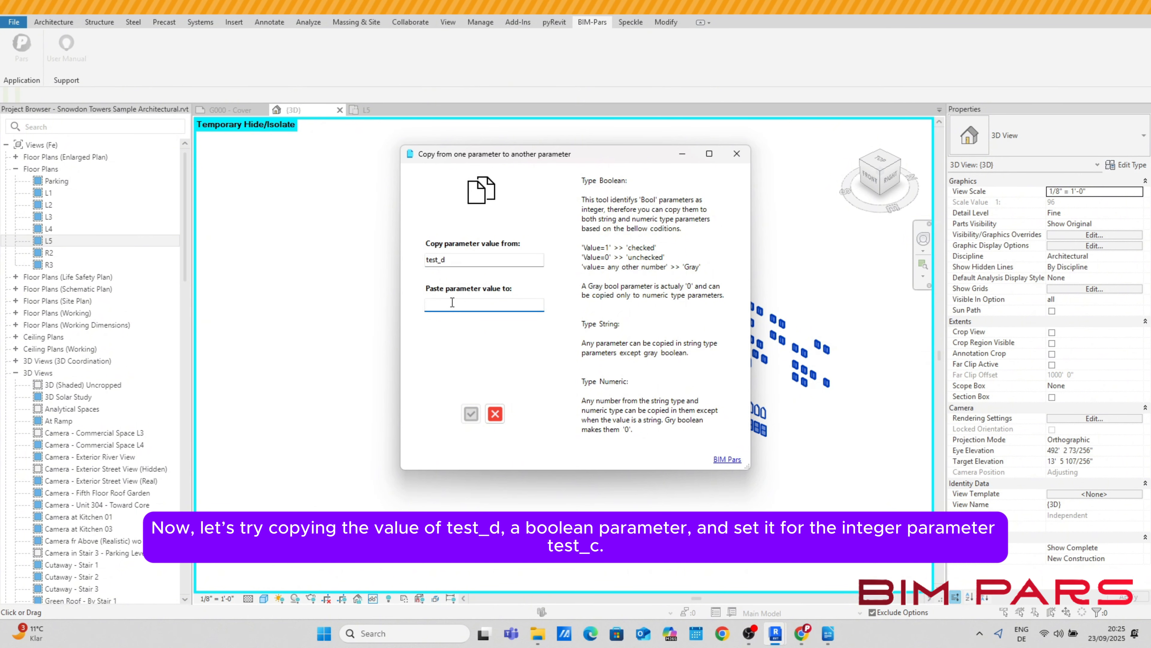
type("test")
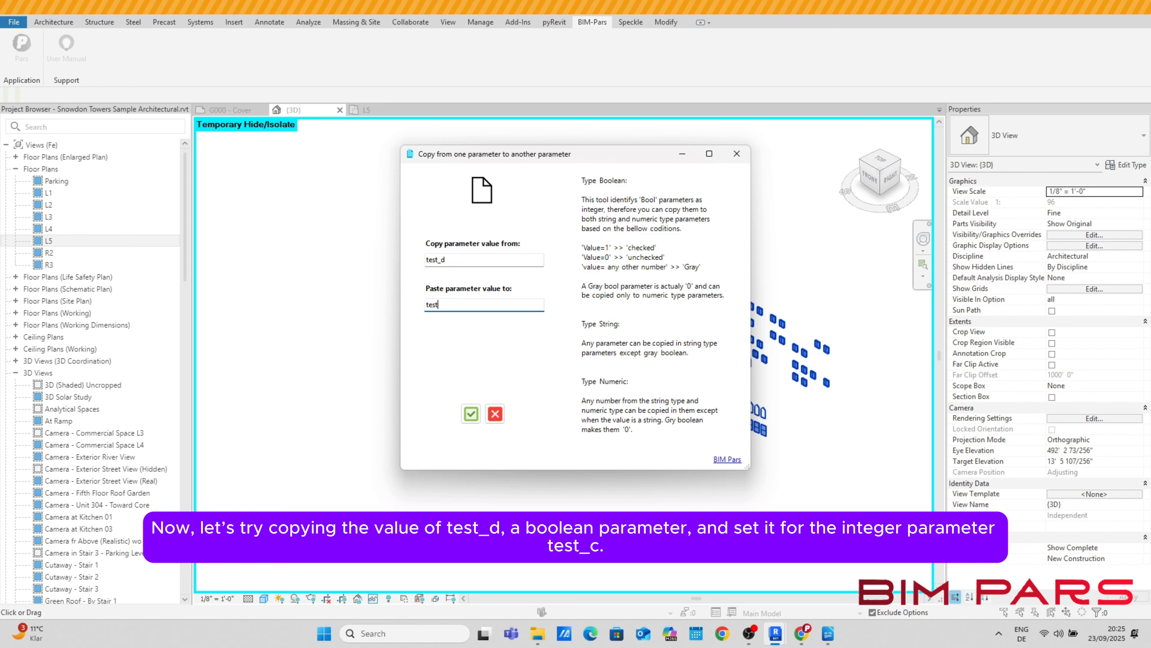
type("_c")
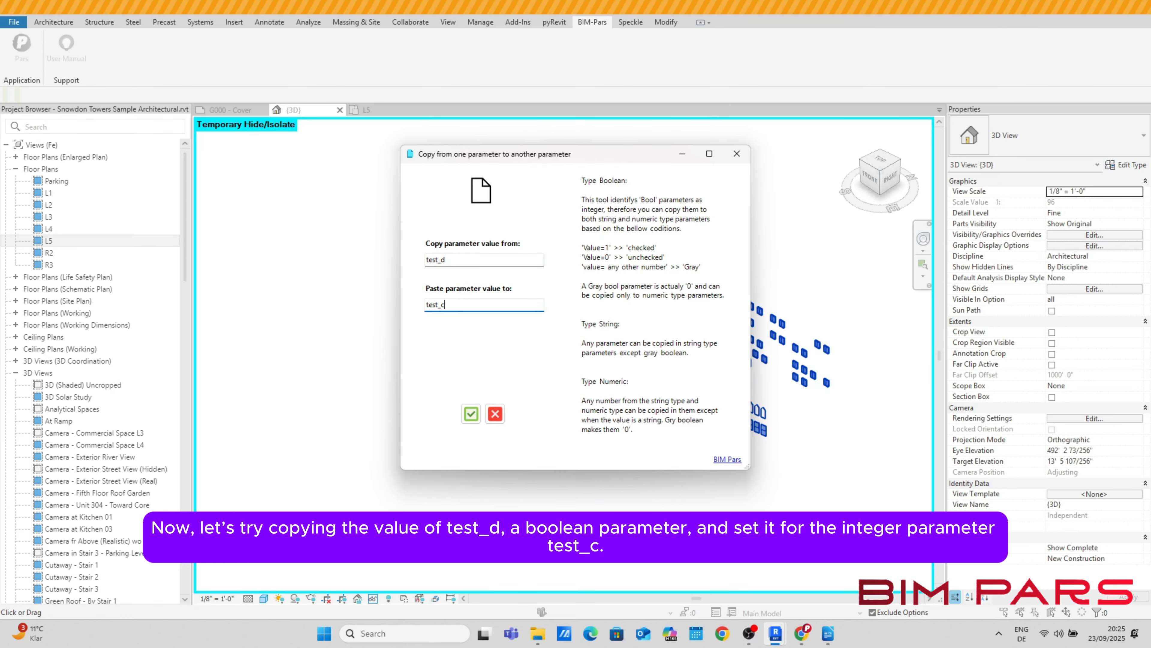
left_click(471, 414)
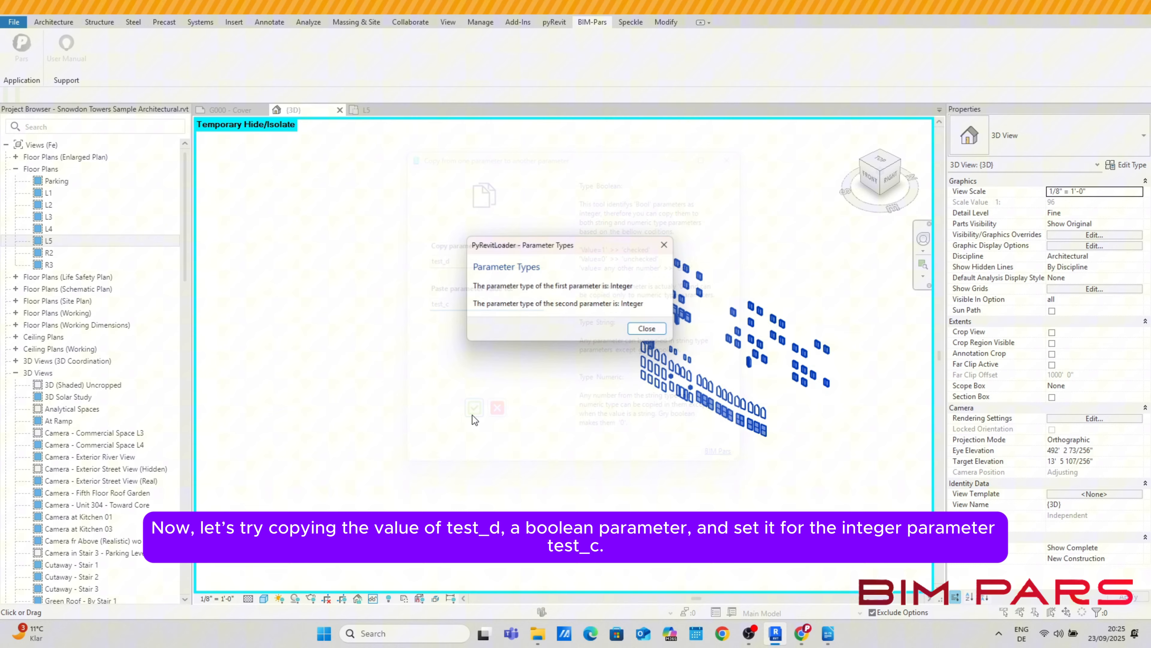
left_click(648, 330)
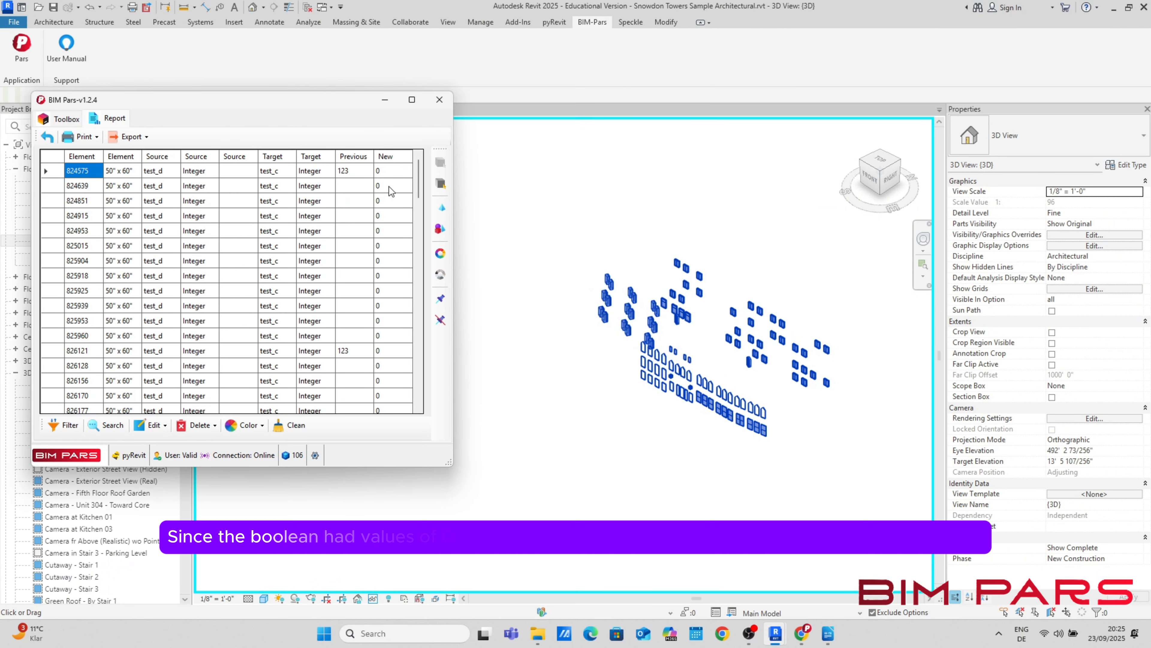
Step: Compare the test_d source values with the new test_c values in the enlarged report, then return to the toolbox and restore the window
left_click(412, 100)
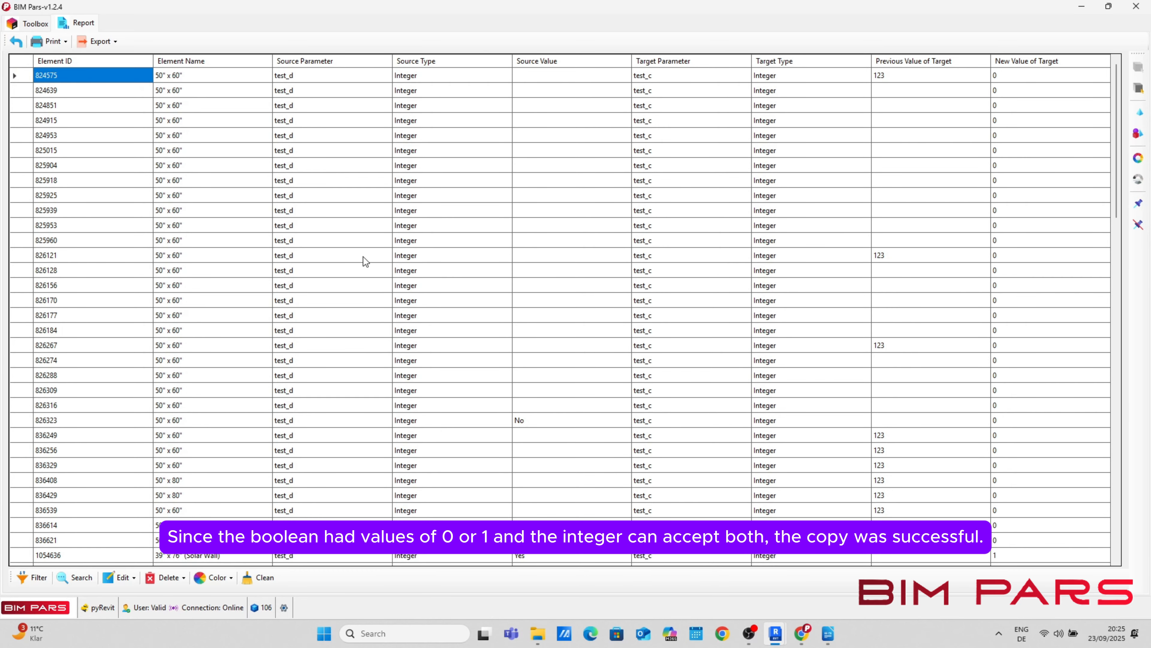
left_click(543, 427)
left_click(1018, 424)
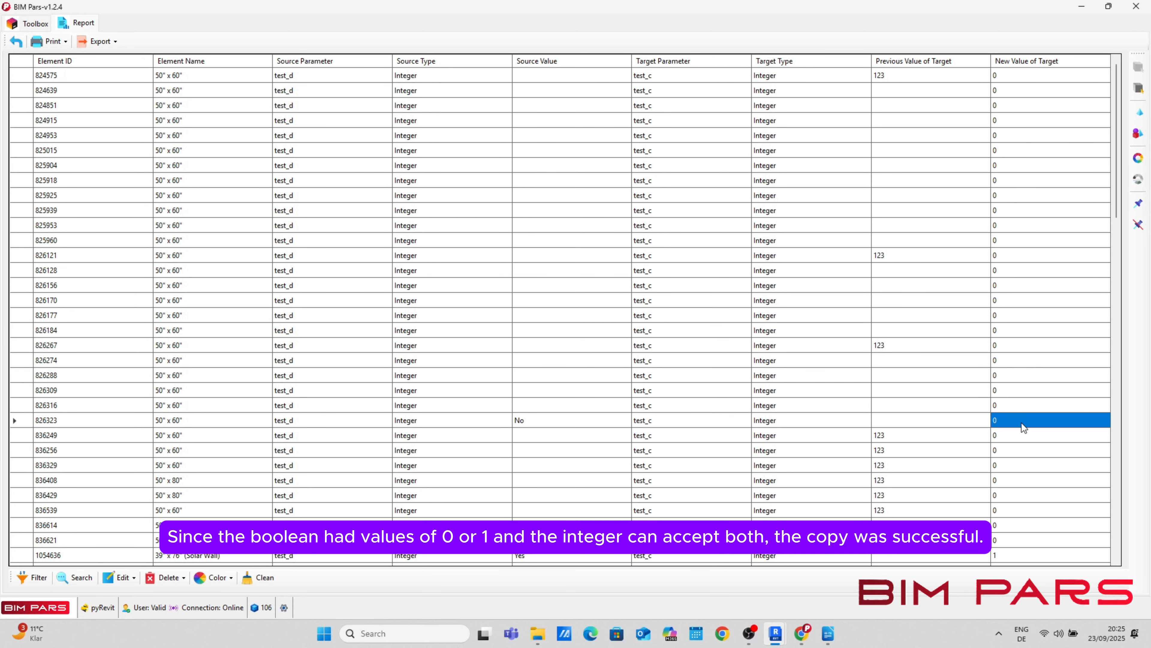
left_click(536, 558)
left_click(1041, 555)
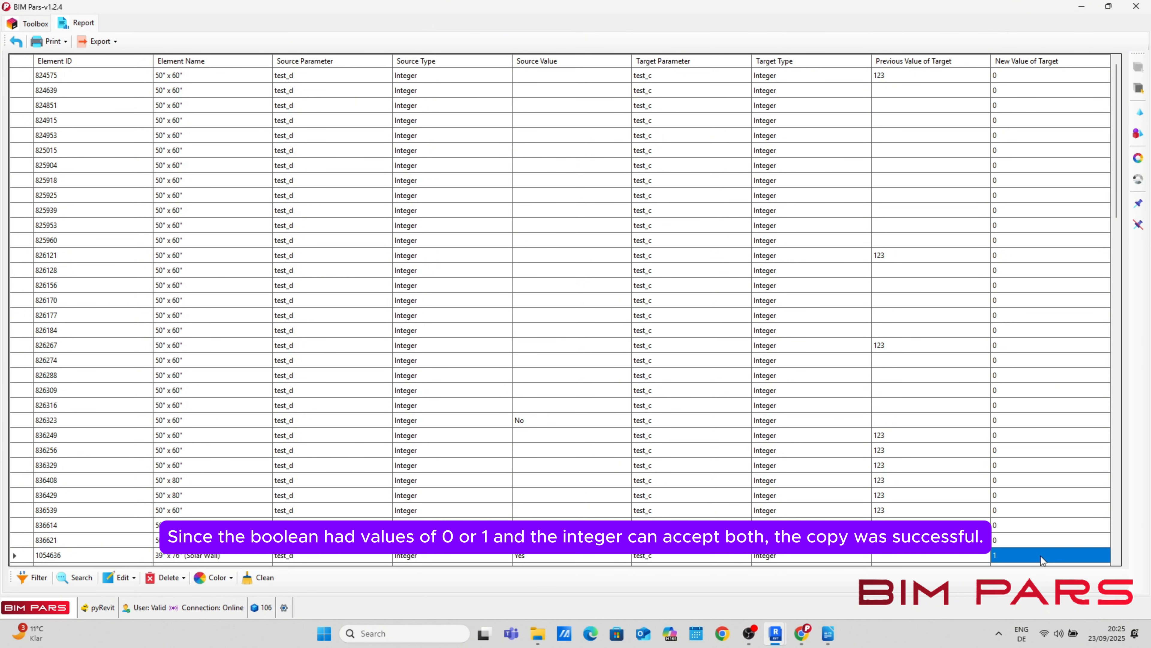
scroll(716, 451, "down", 8)
left_click_drag(532, 315, 585, 420)
left_click_drag(1038, 410, 1018, 318)
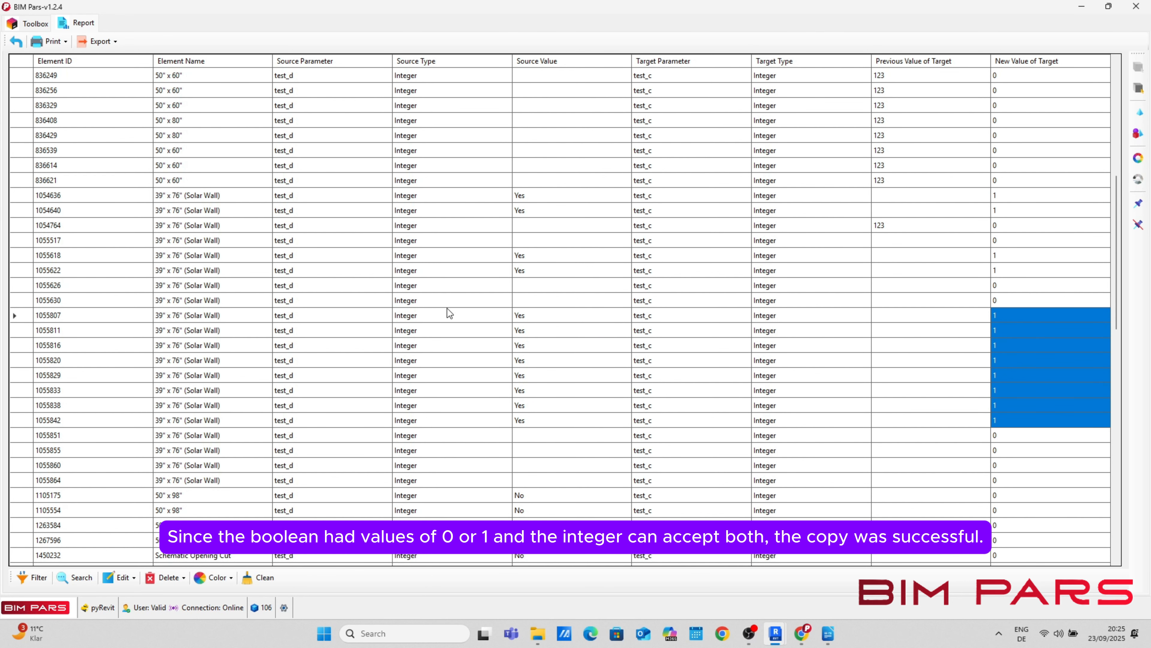
left_click(16, 42)
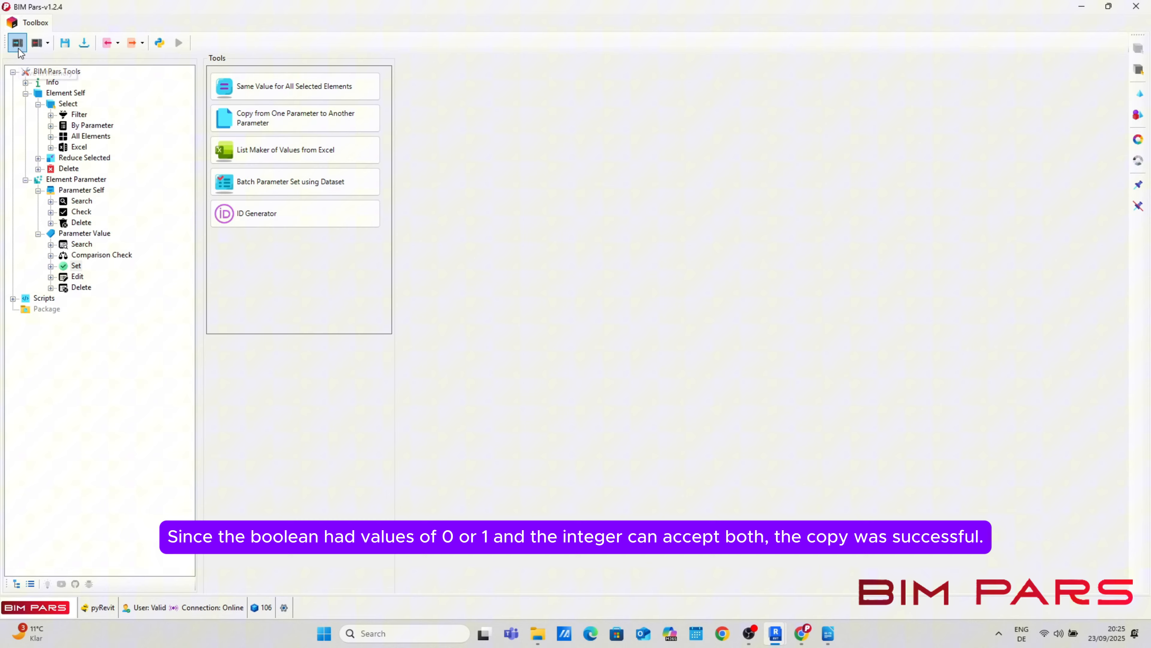
left_click(1110, 9)
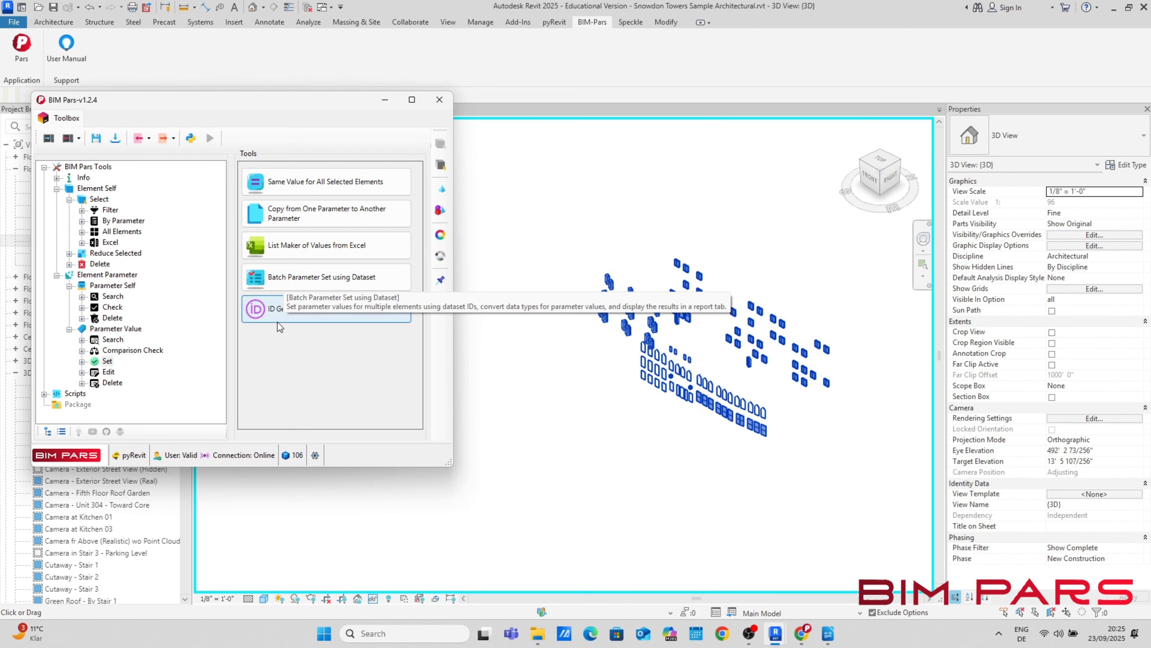
Step: Copy the values of text parameter test_b to Yes/No parameter test_d for all selected windows and dismiss the parameter types message
left_click(295, 221)
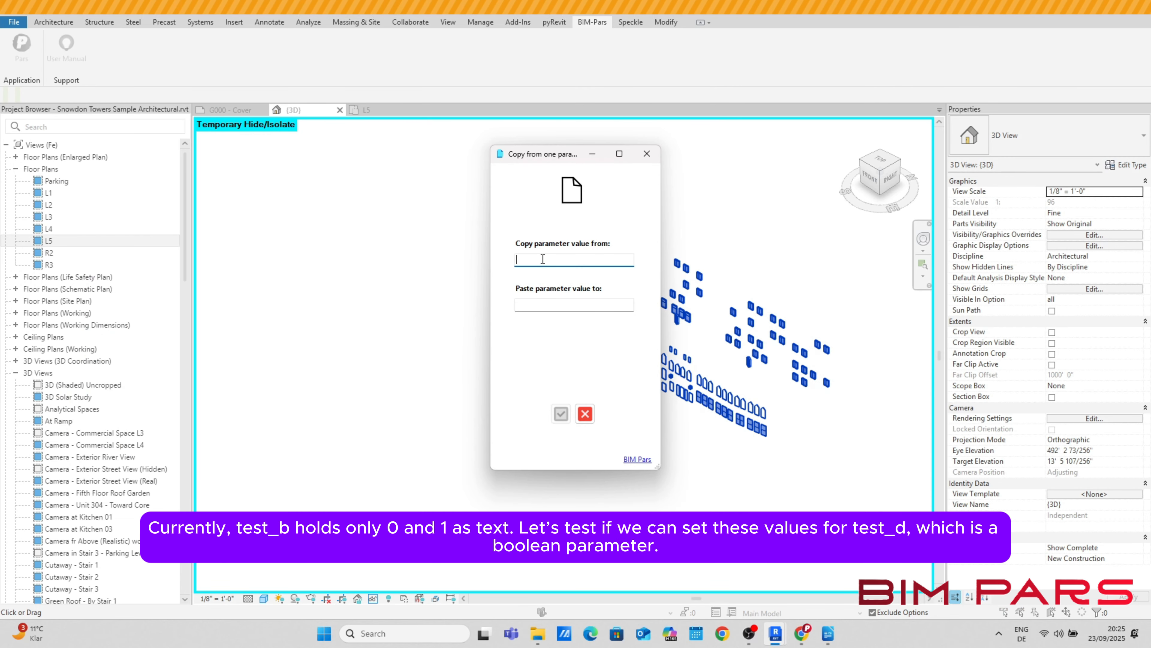
type("test_b")
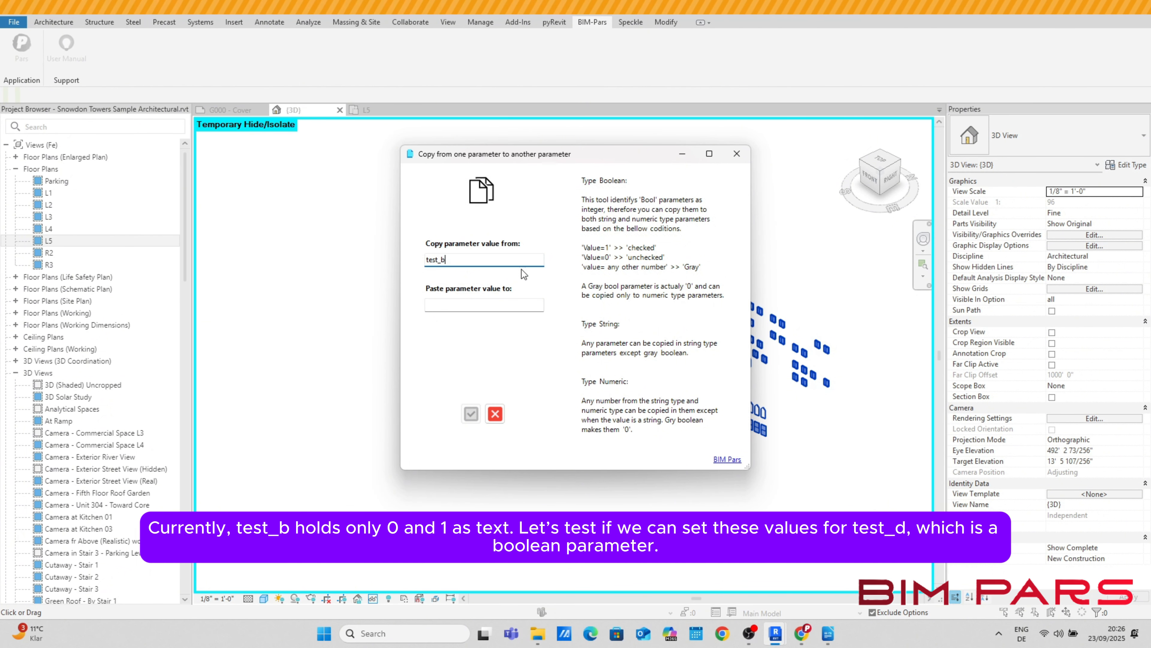
left_click(461, 306)
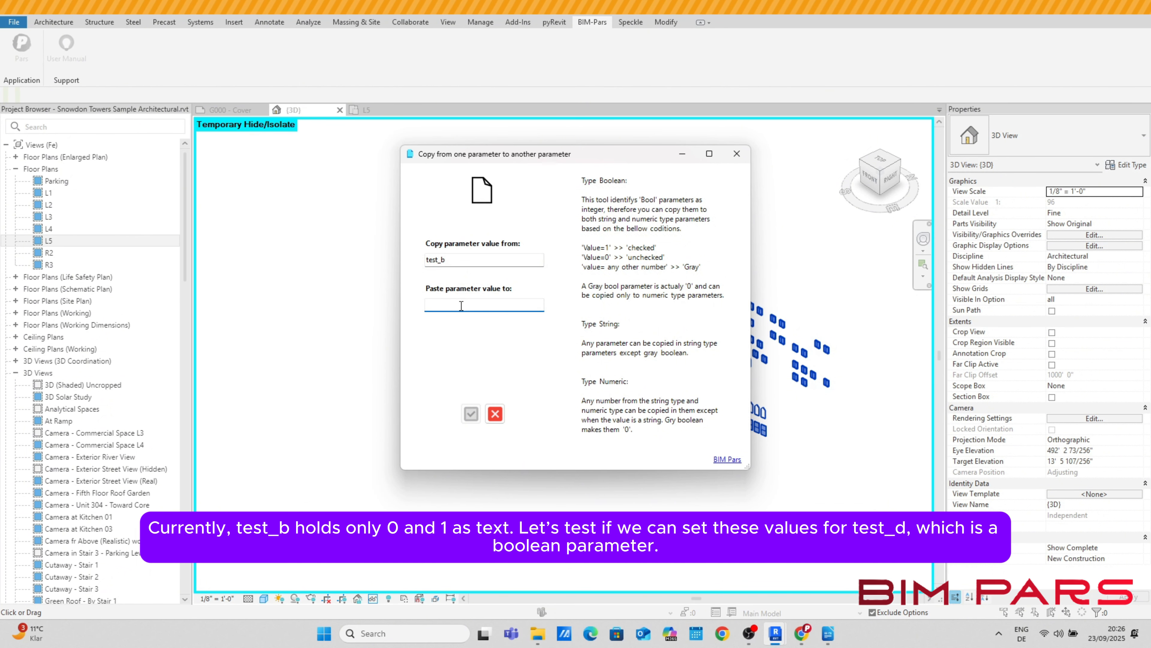
type("test_d")
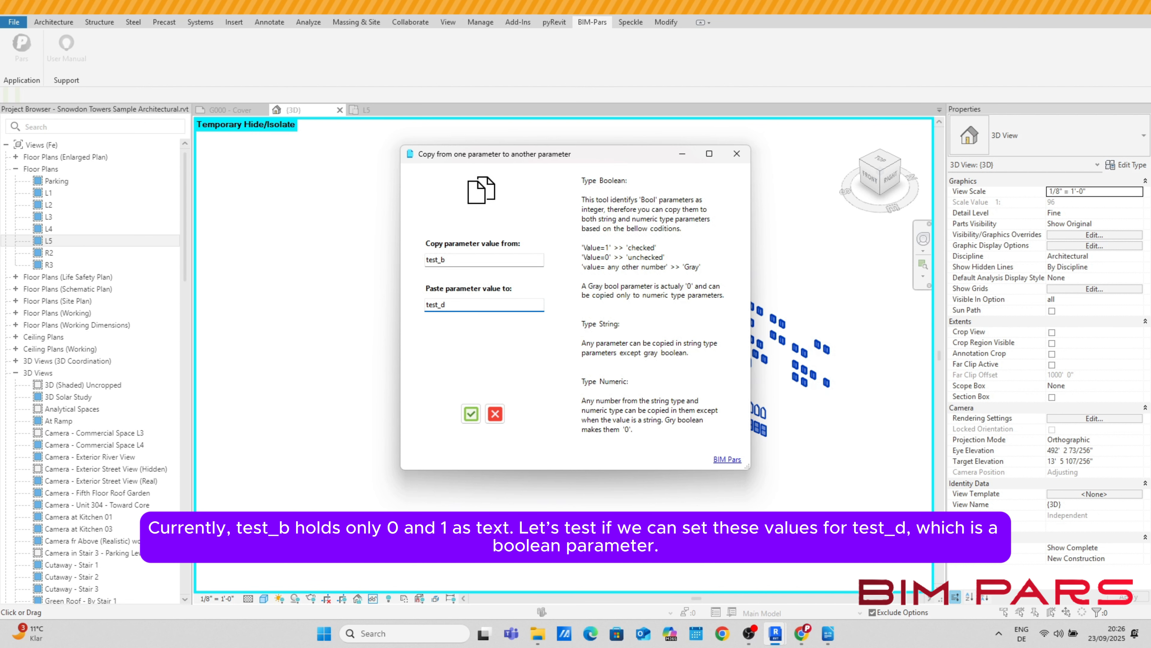
left_click(471, 413)
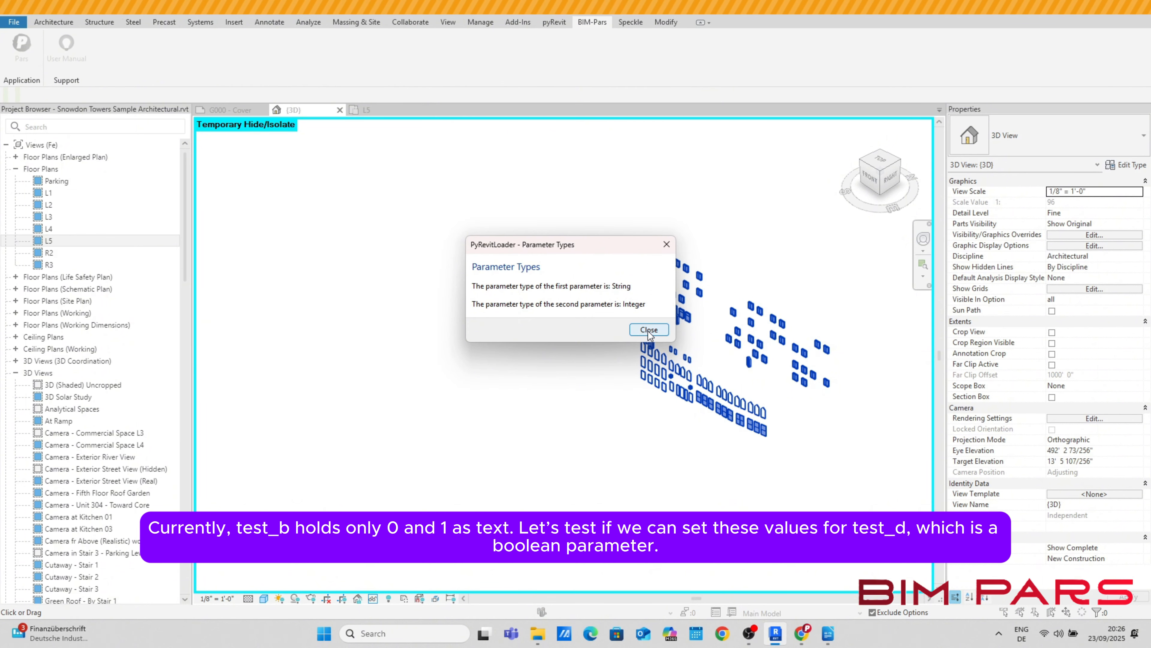
left_click(649, 330)
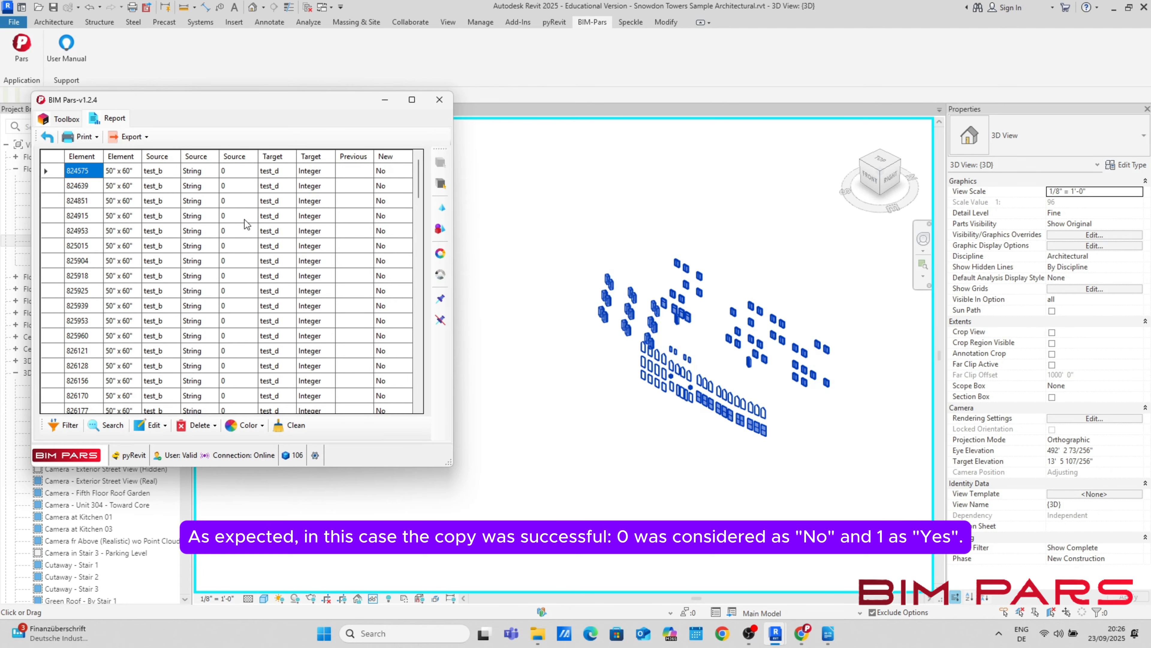
Step: Compare the test_b source values with the new test_d values throughout the report, then close the BIM Pars window
scroll(247, 225, "down", 2)
scroll(243, 254, "down", 5)
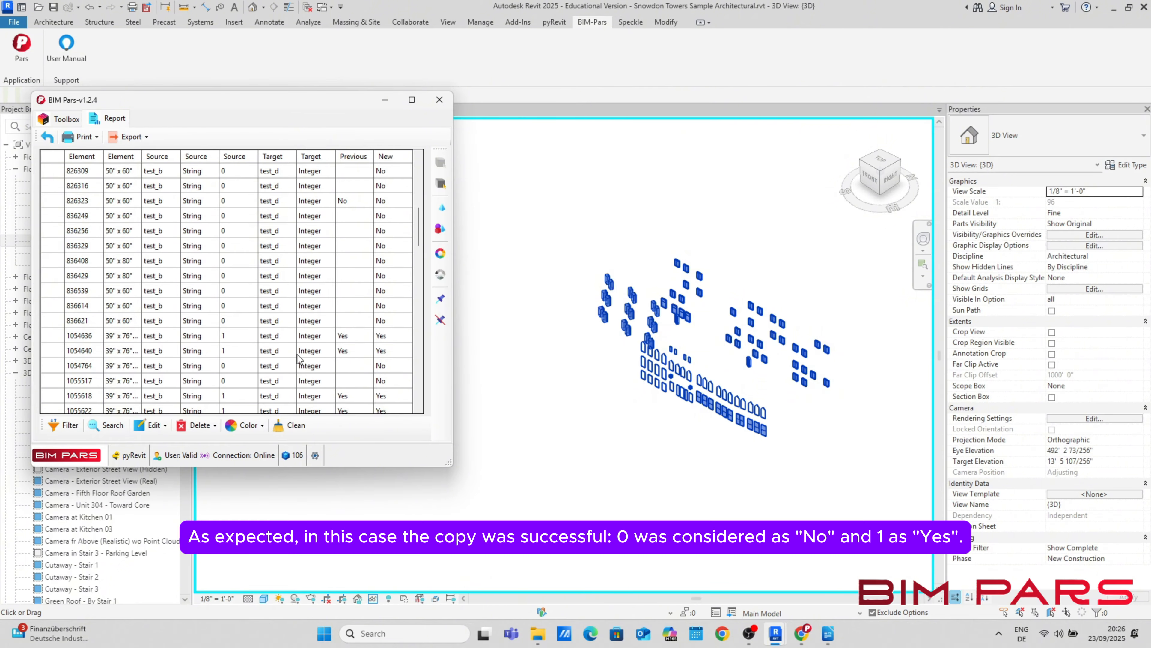
scroll(366, 357, "down", 2)
scroll(367, 358, "down", 2)
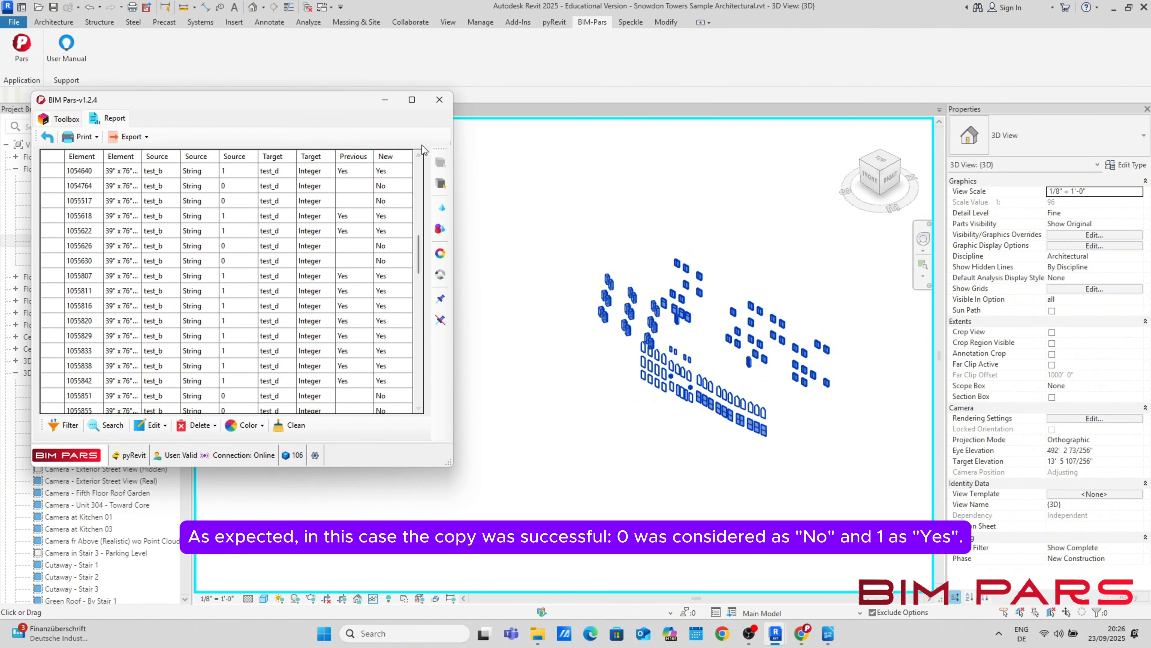
left_click(439, 103)
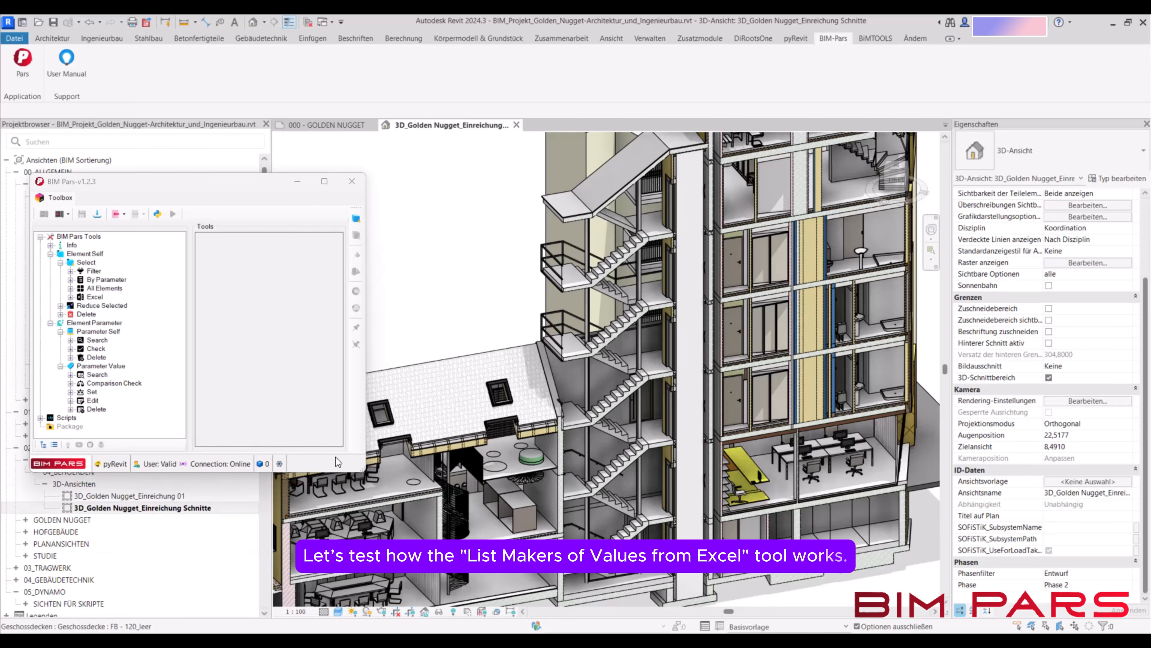
Step: Open values.xlsx from the test folder to inspect its single column of values, then close it and minimize the folder window
left_click(435, 639)
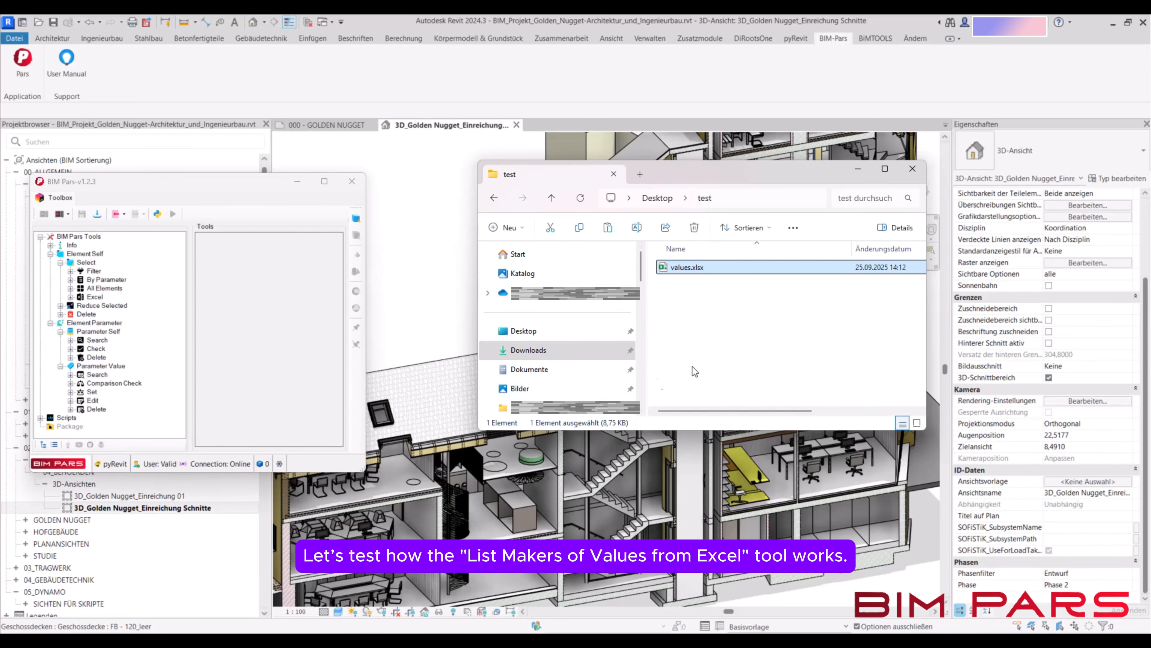
double_click(688, 267)
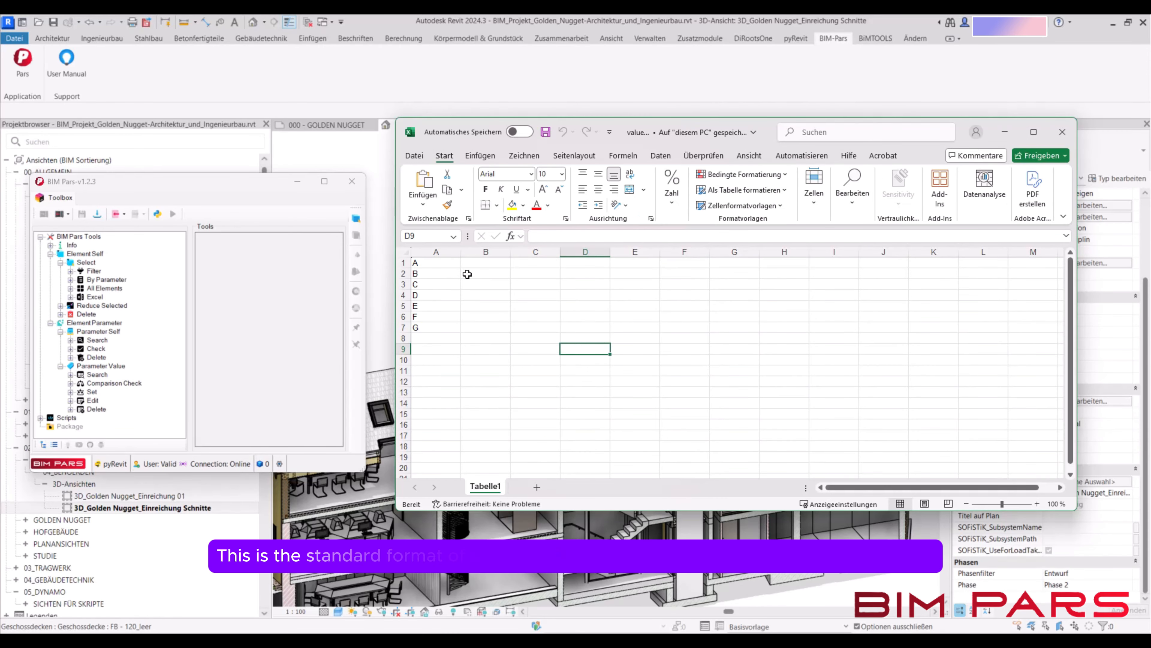
left_click_drag(426, 262, 421, 343)
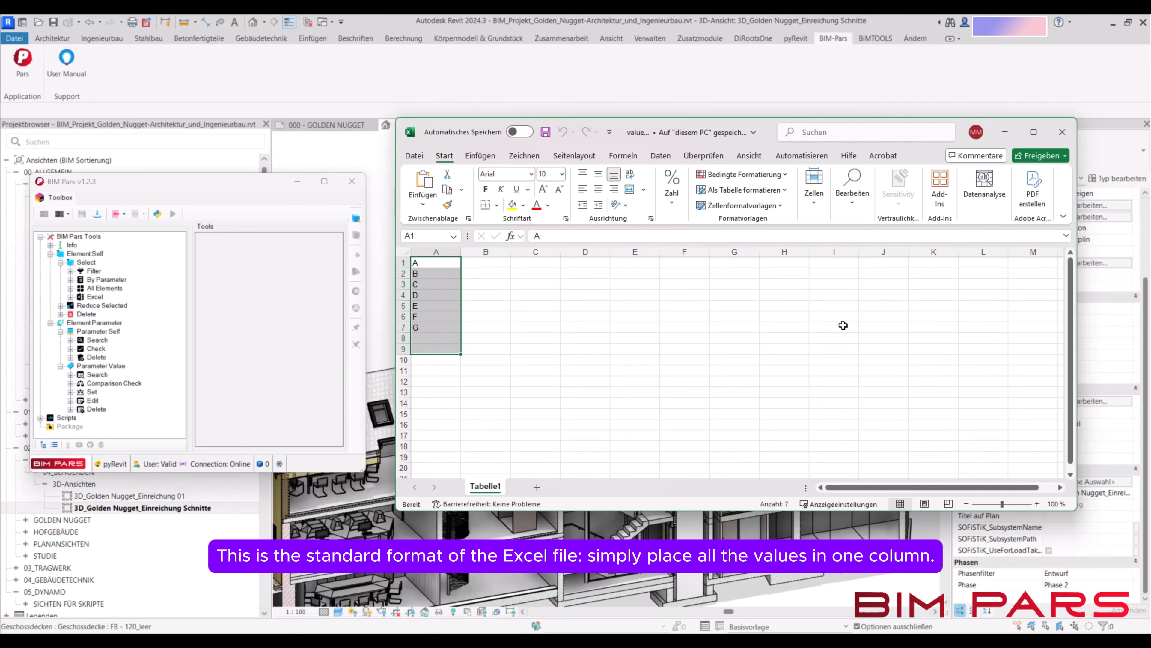
left_click(1060, 133)
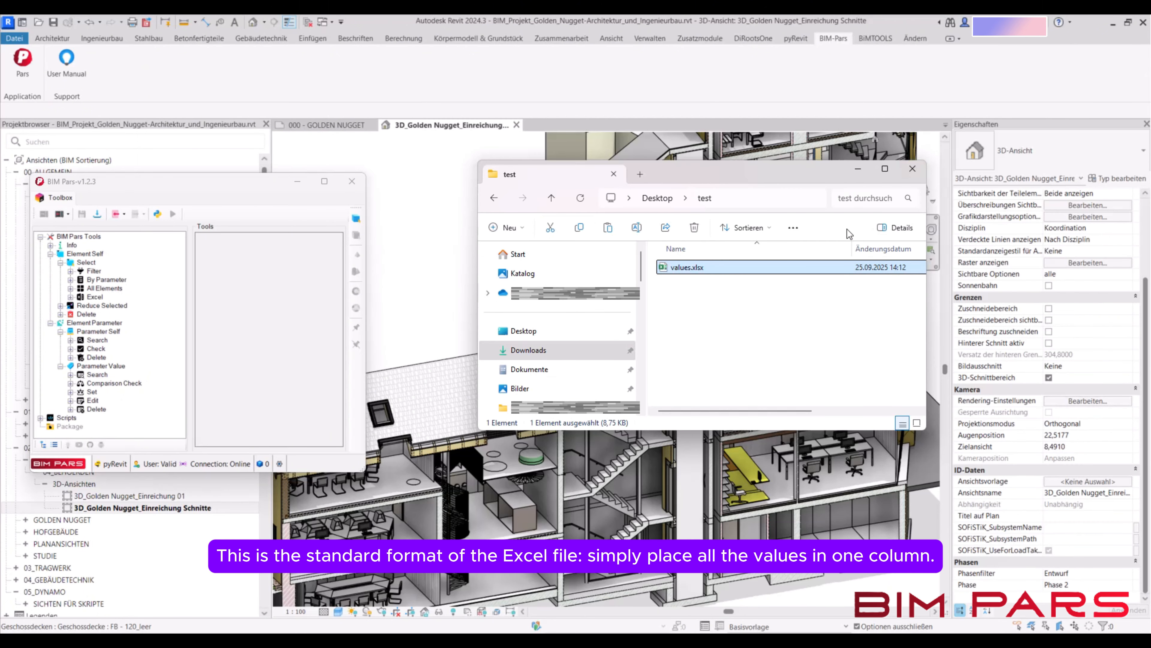
left_click(858, 169)
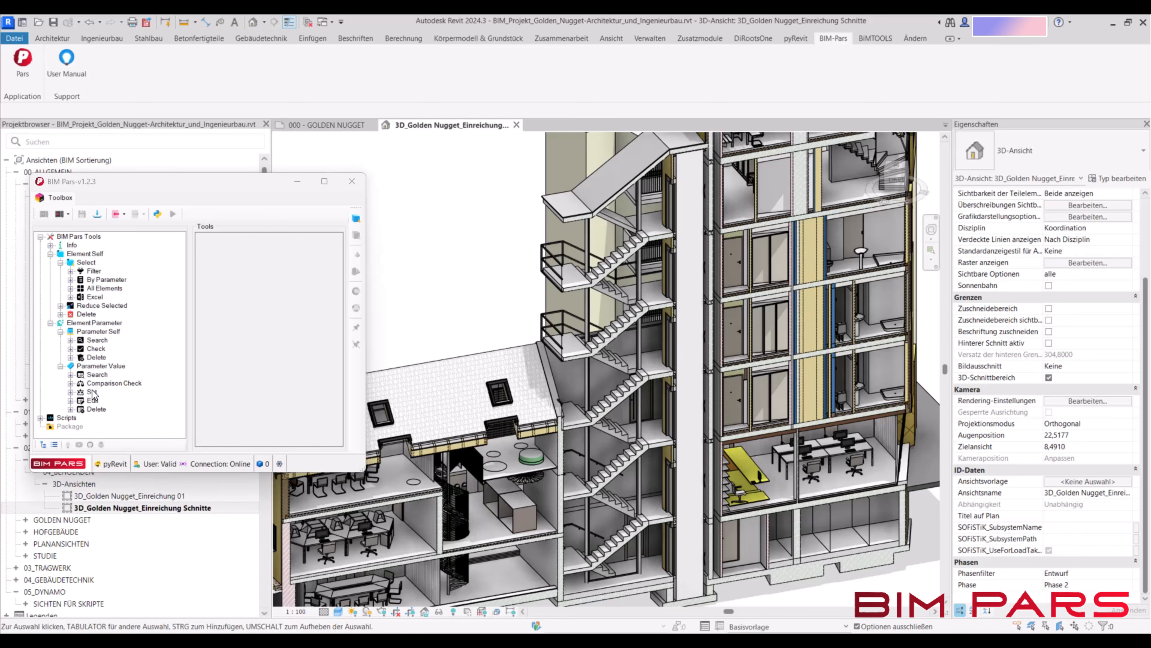
Step: Select all elements of the categories OST_Doors and OST_Floors in the model
left_click(93, 289)
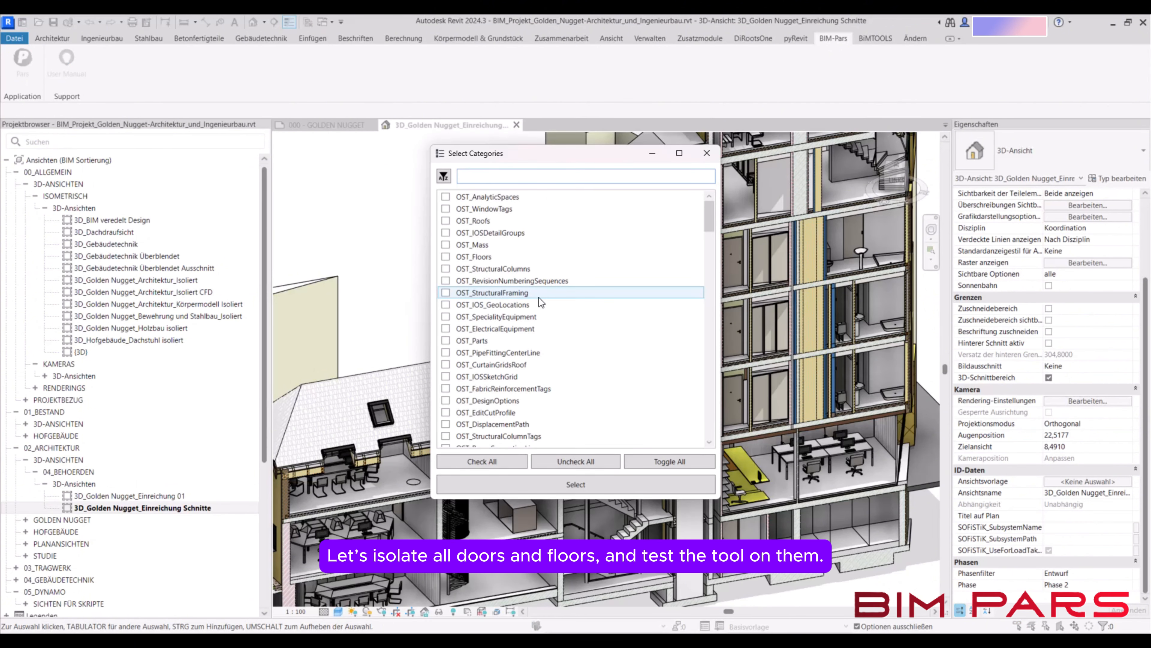
type("do")
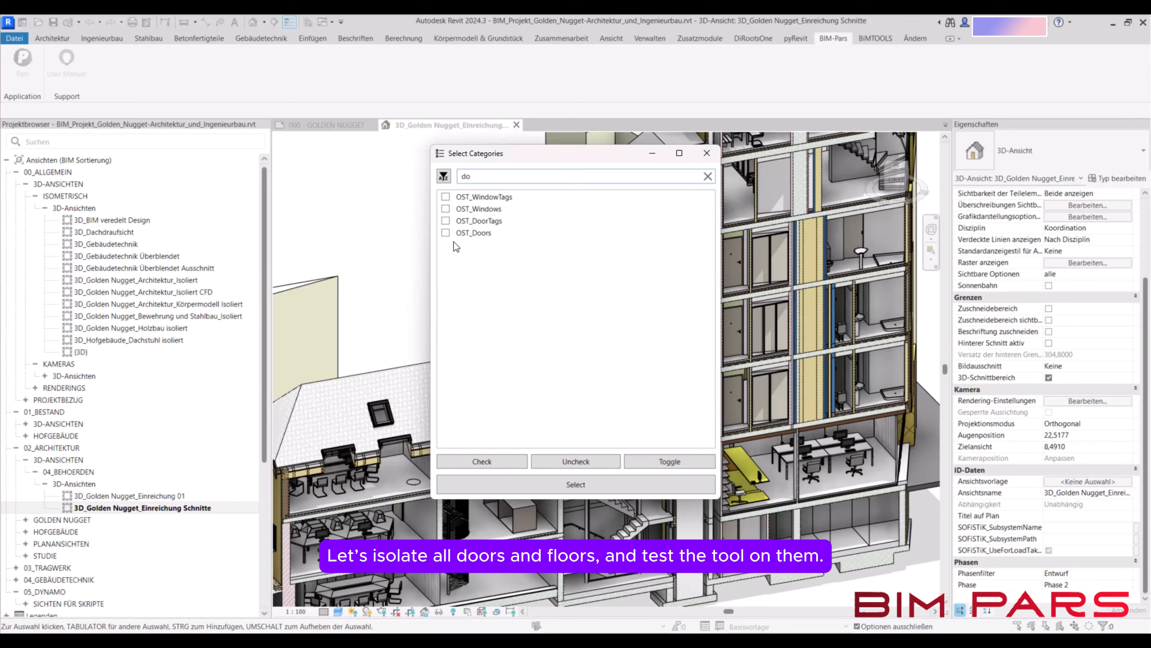
left_click(446, 233)
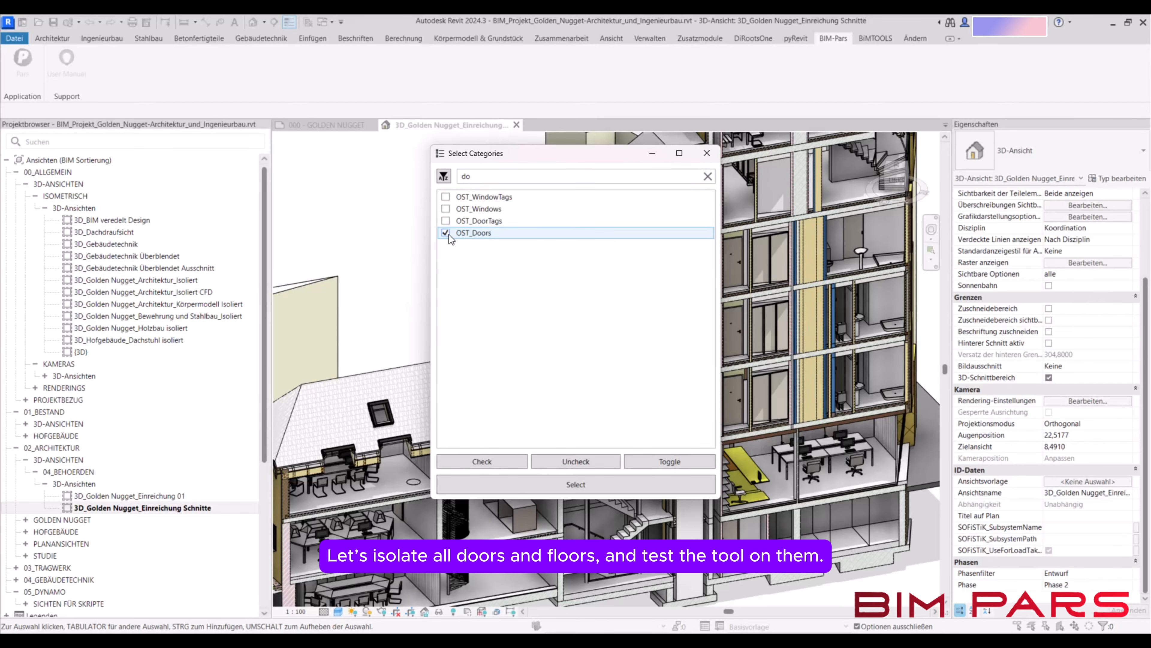
double_click(506, 176)
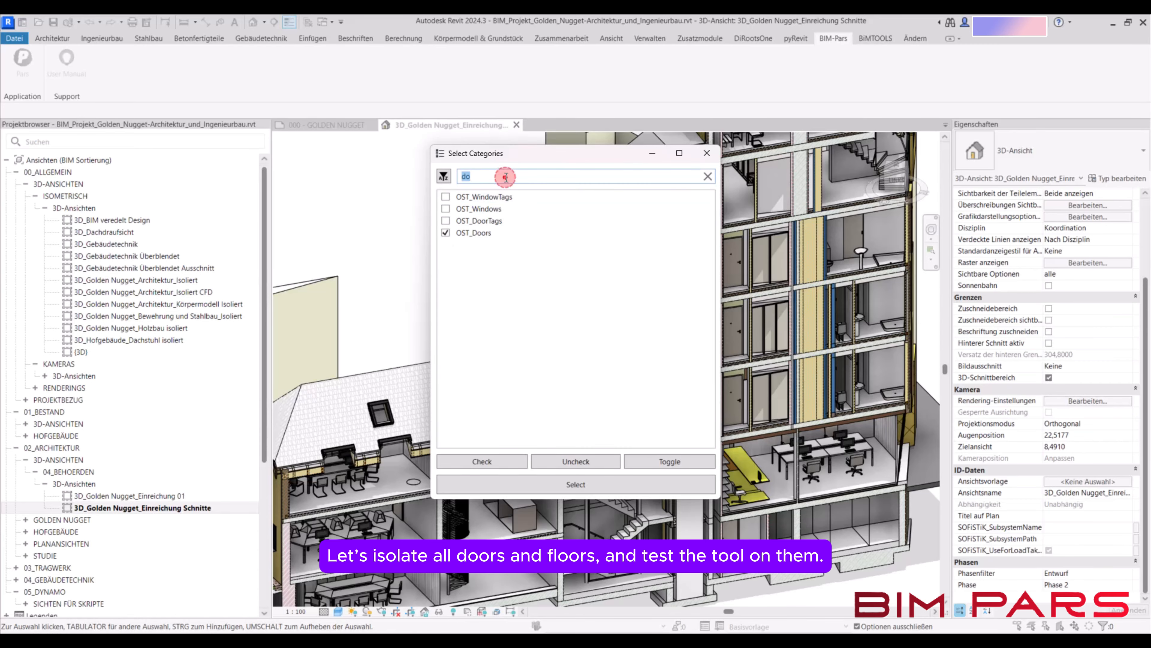
type("f")
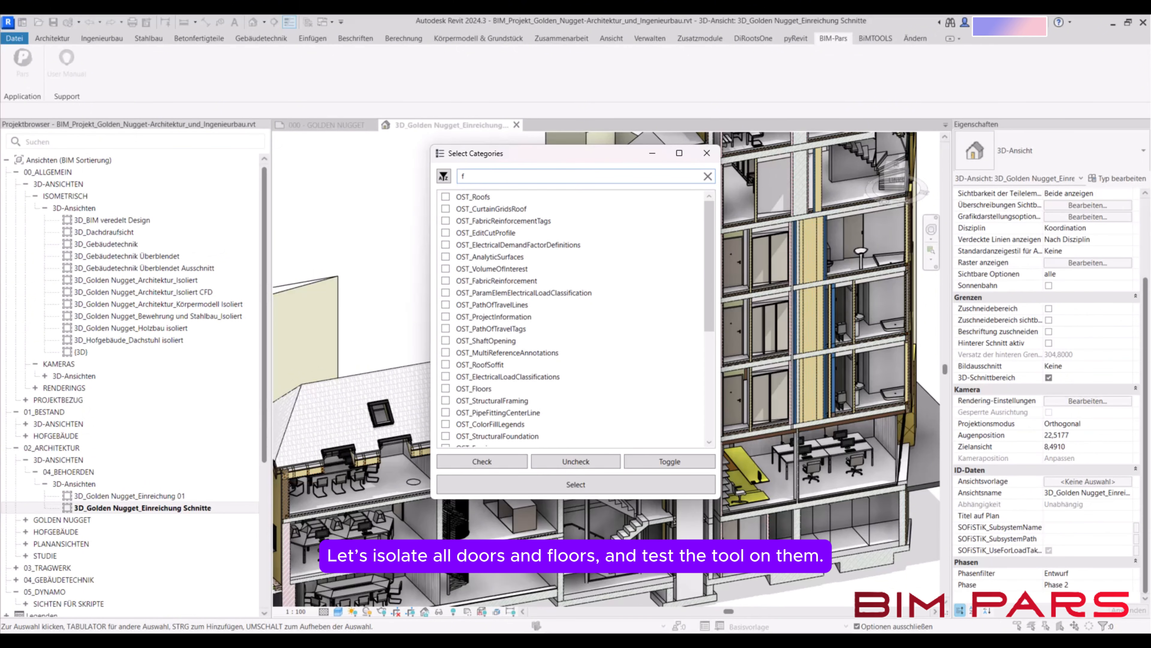
type("loo")
left_click(445, 197)
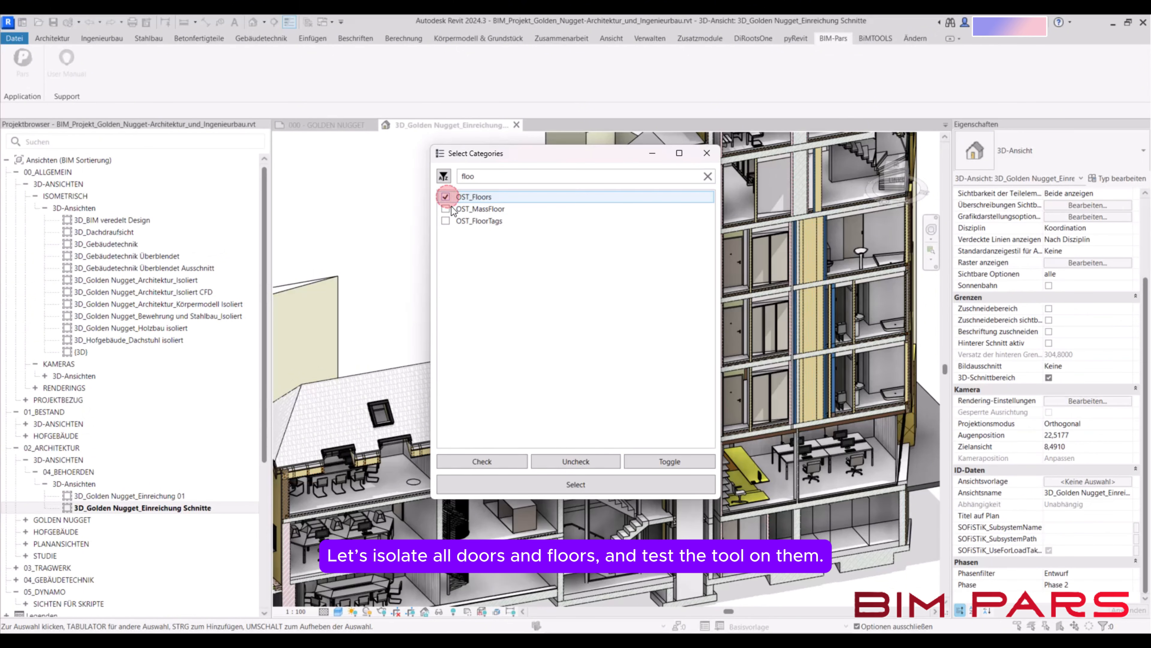
left_click(498, 484)
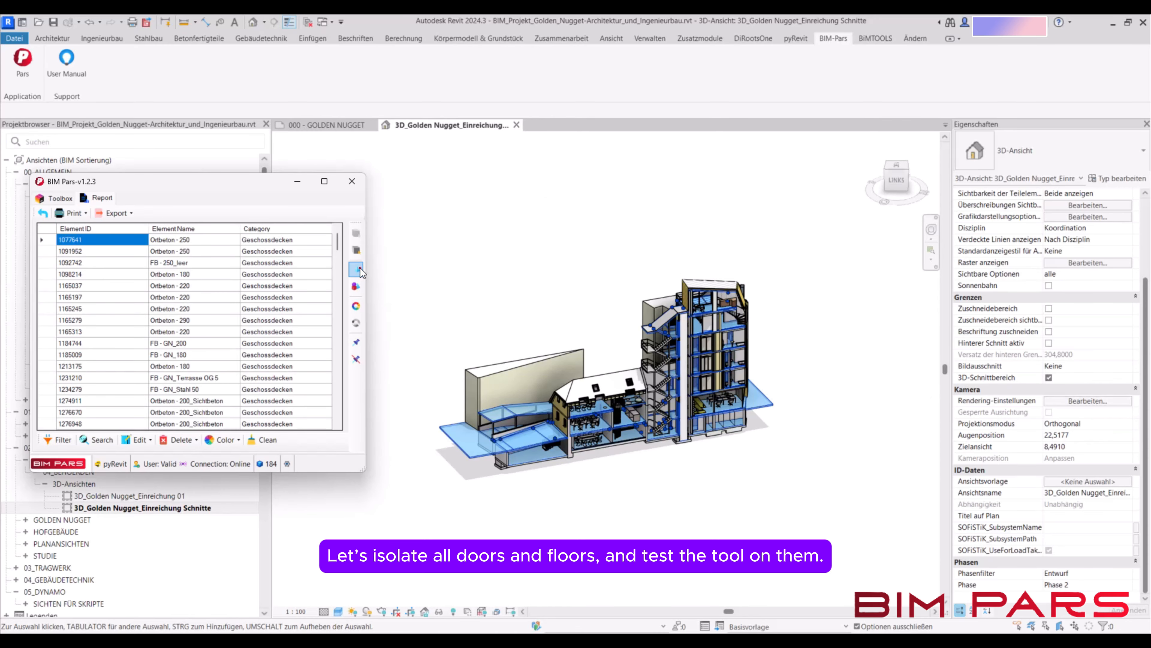
Step: Isolate the selected doors and floors in the 3D view and clear the selection
left_click(359, 268)
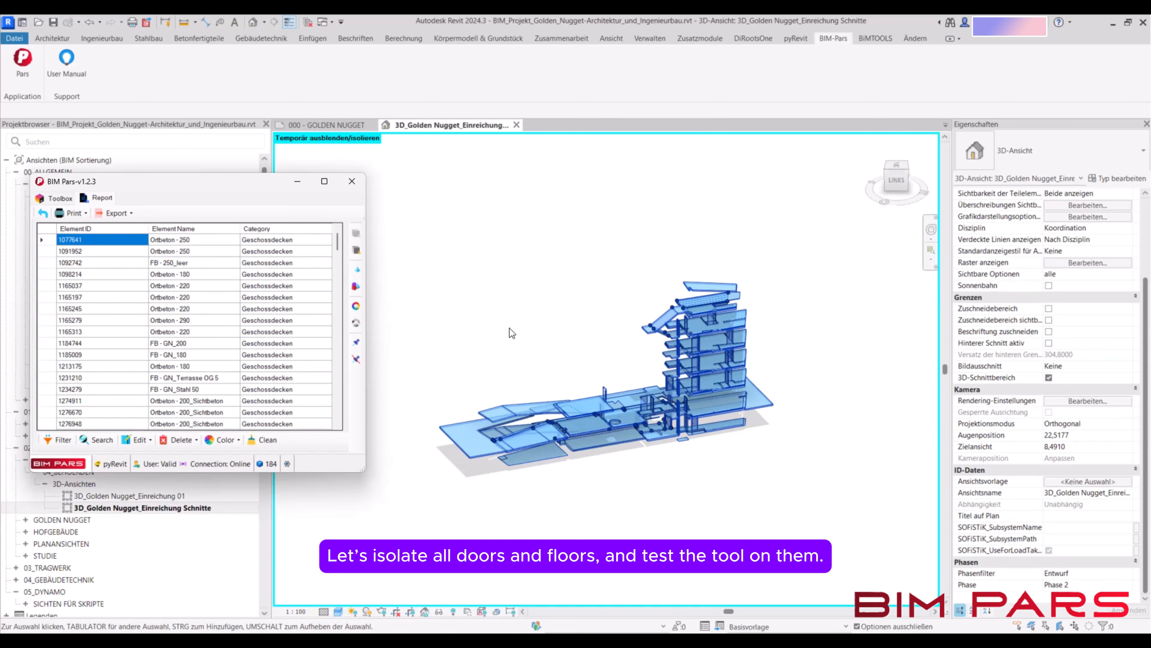
scroll(466, 308, "up", 5)
middle_click_drag(558, 383, 497, 298)
left_click(356, 251)
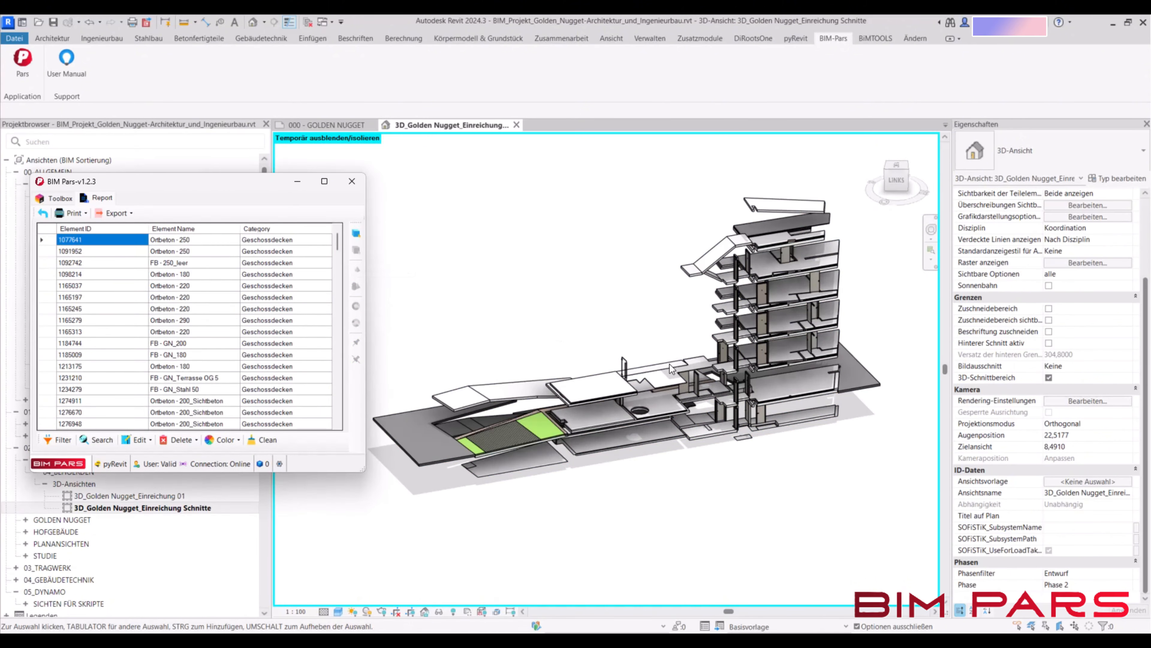
Step: Return to the toolbox, show the tools for setting parameter values, and select a single apartment entrance door in the 3D view
scroll(768, 410, "up", 5)
scroll(771, 448, "up", 1)
mouse_move(770, 485)
middle_mouse_down()
mouse_move(773, 501)
mouse_move(732, 570)
middle_mouse_up()
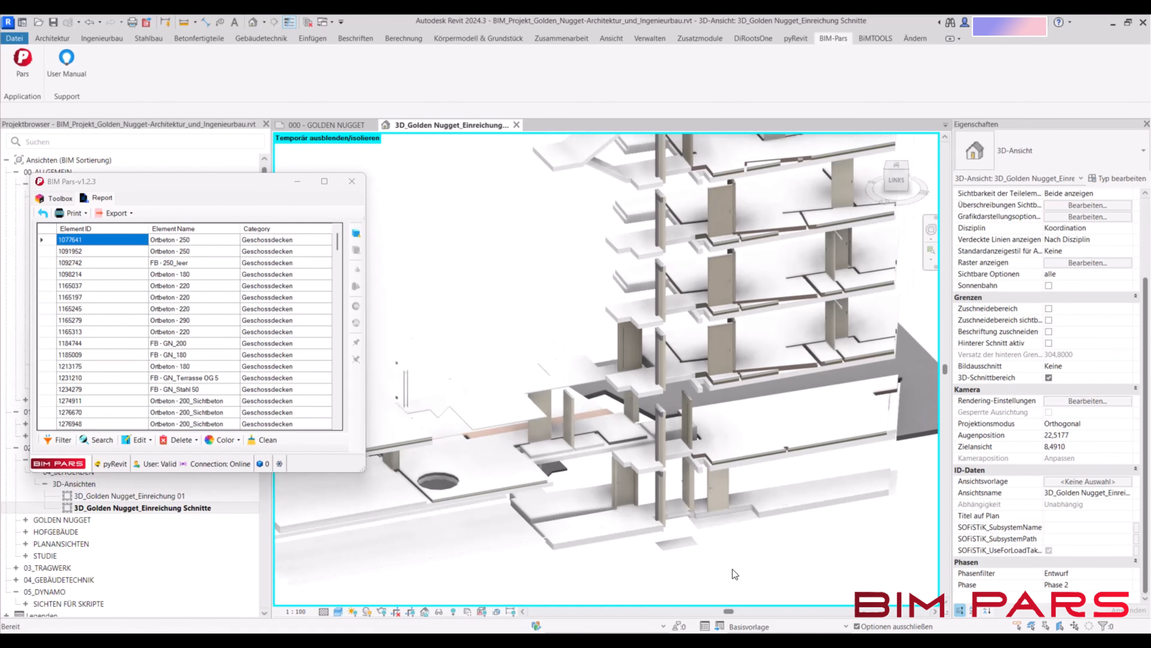
left_click(42, 213)
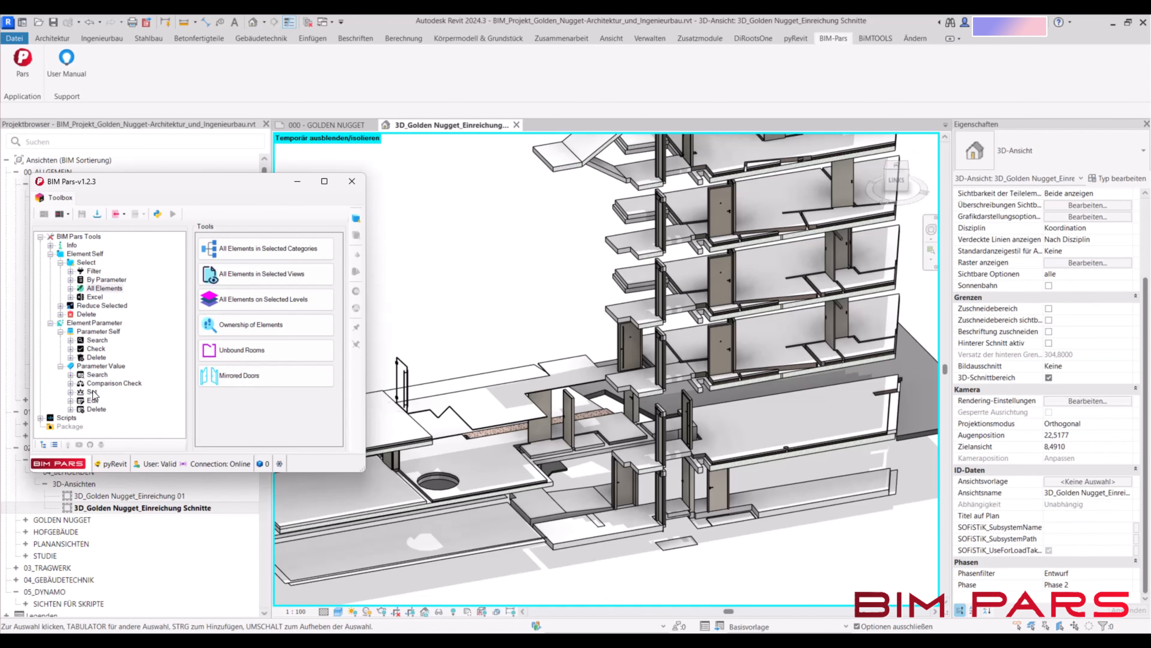
left_click(92, 393)
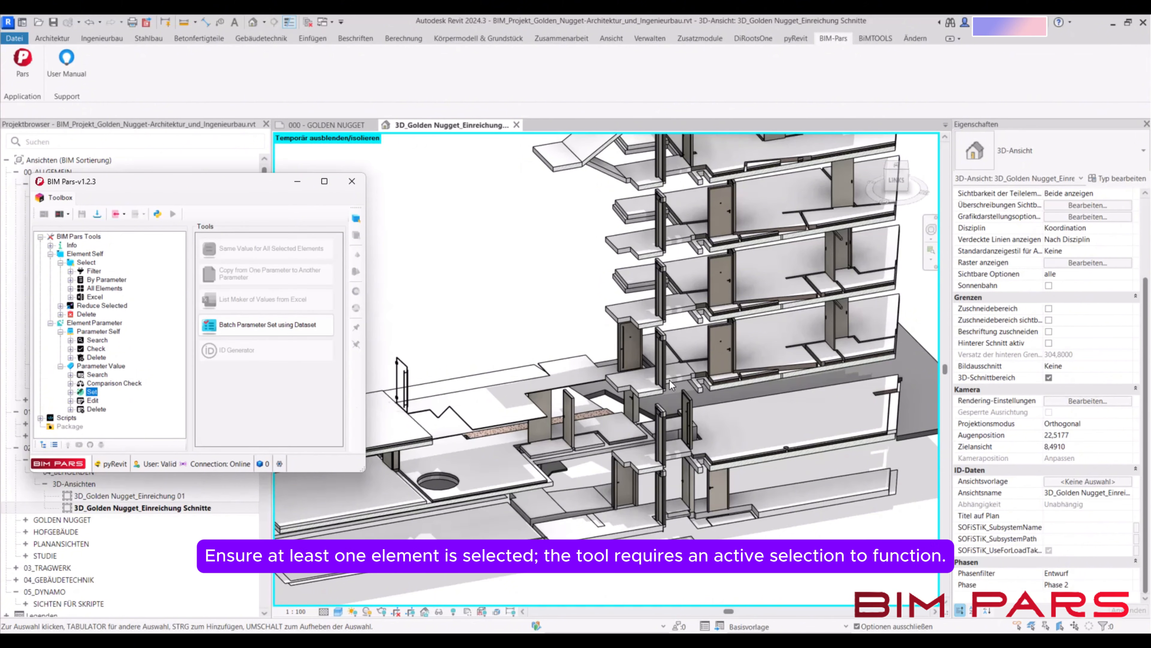
scroll(702, 371, "up", 3)
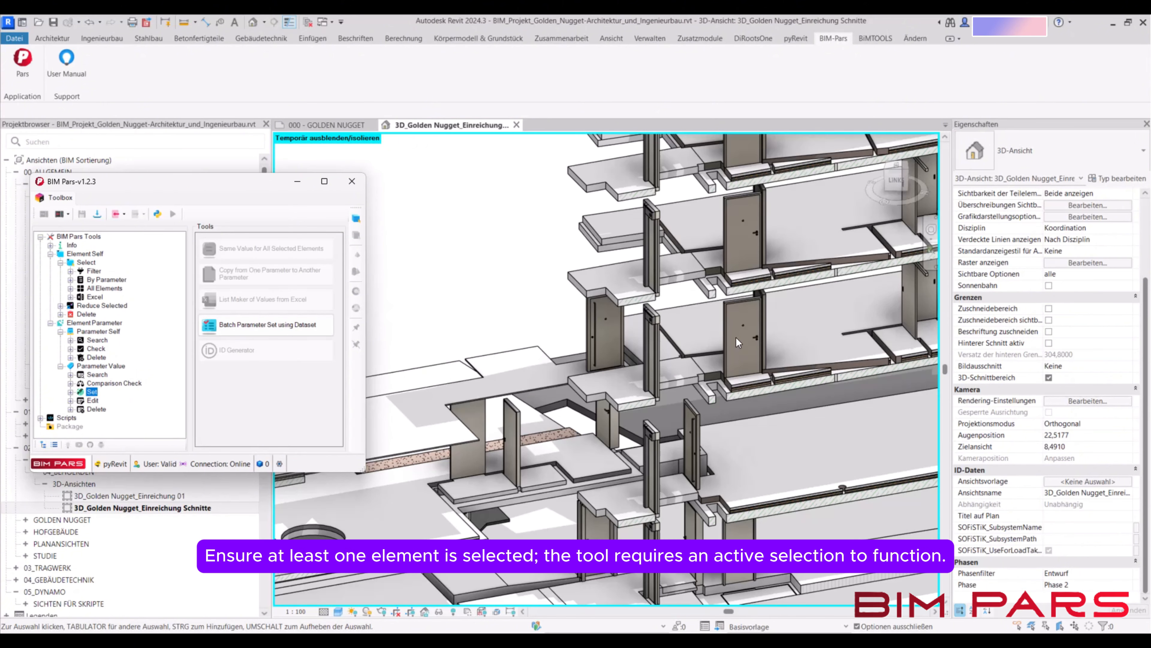
left_click(735, 337)
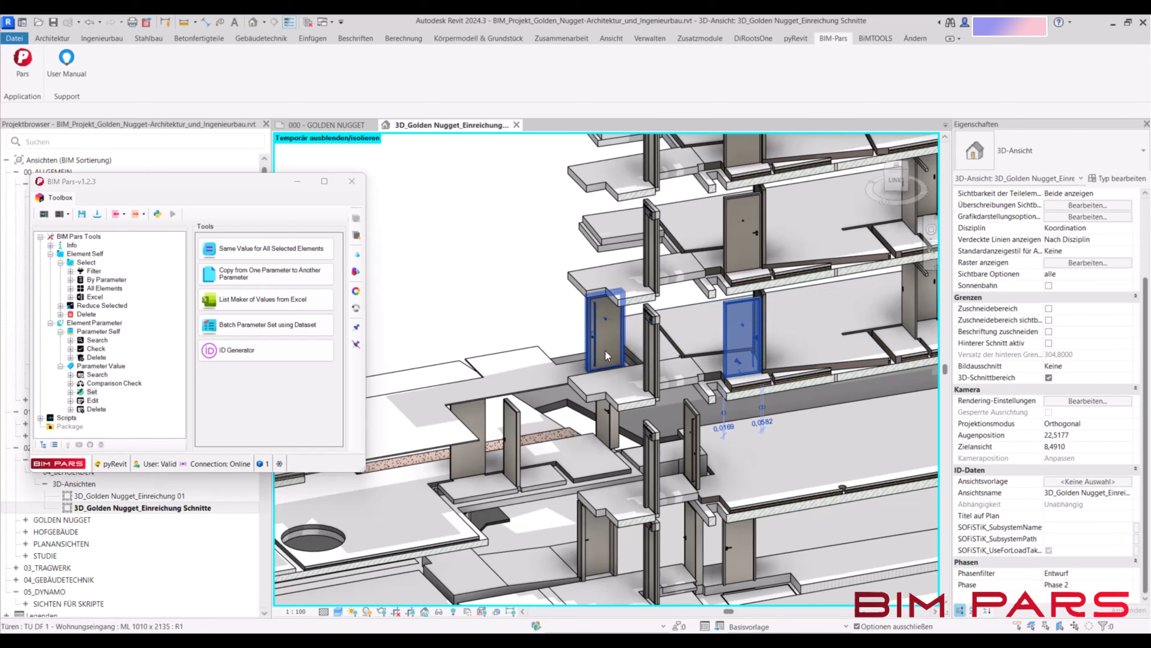
Step: Start List Maker of Values from Excel for the selected door and import values.xlsx from the test folder
left_click(267, 306)
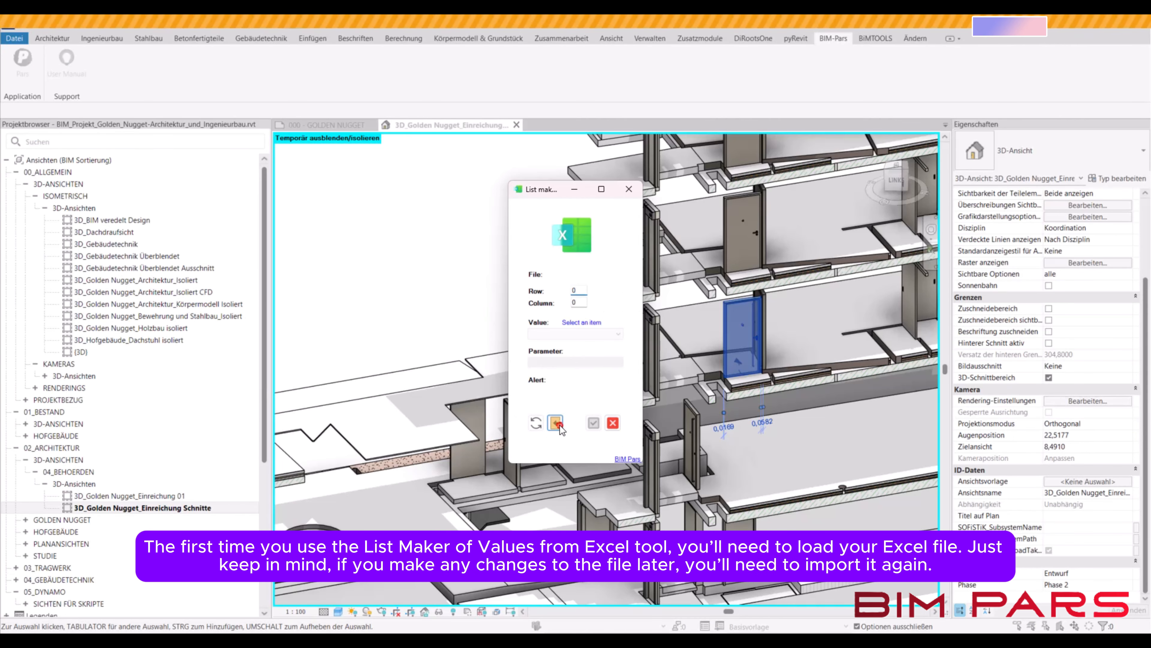
left_click(557, 424)
left_click(714, 295)
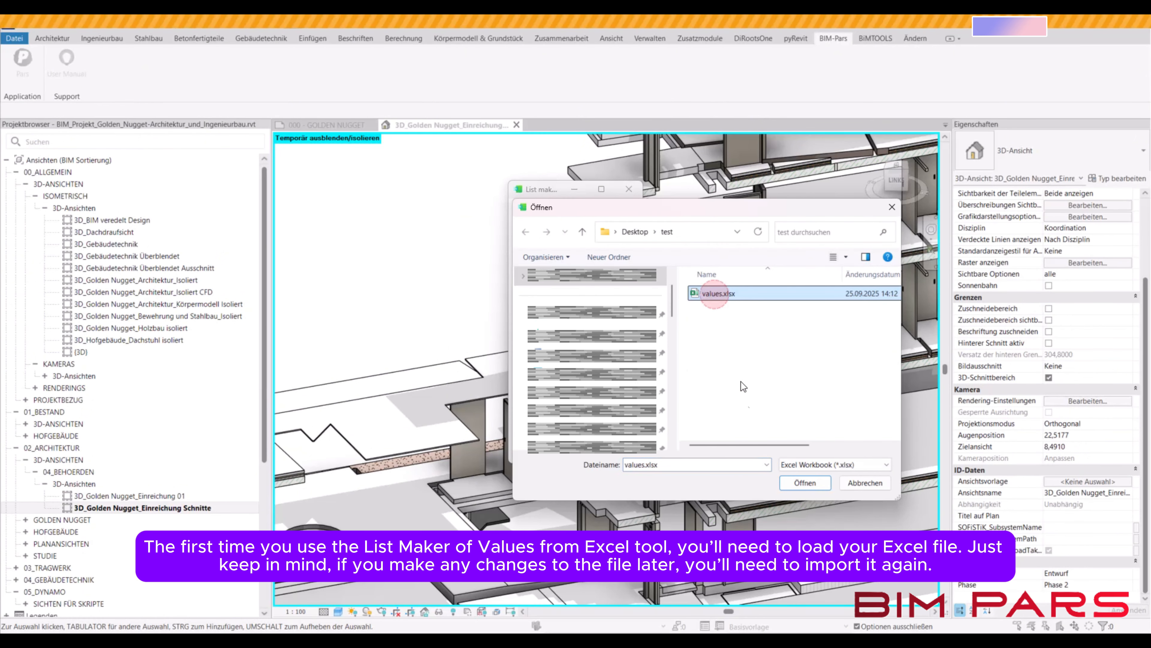
left_click(803, 483)
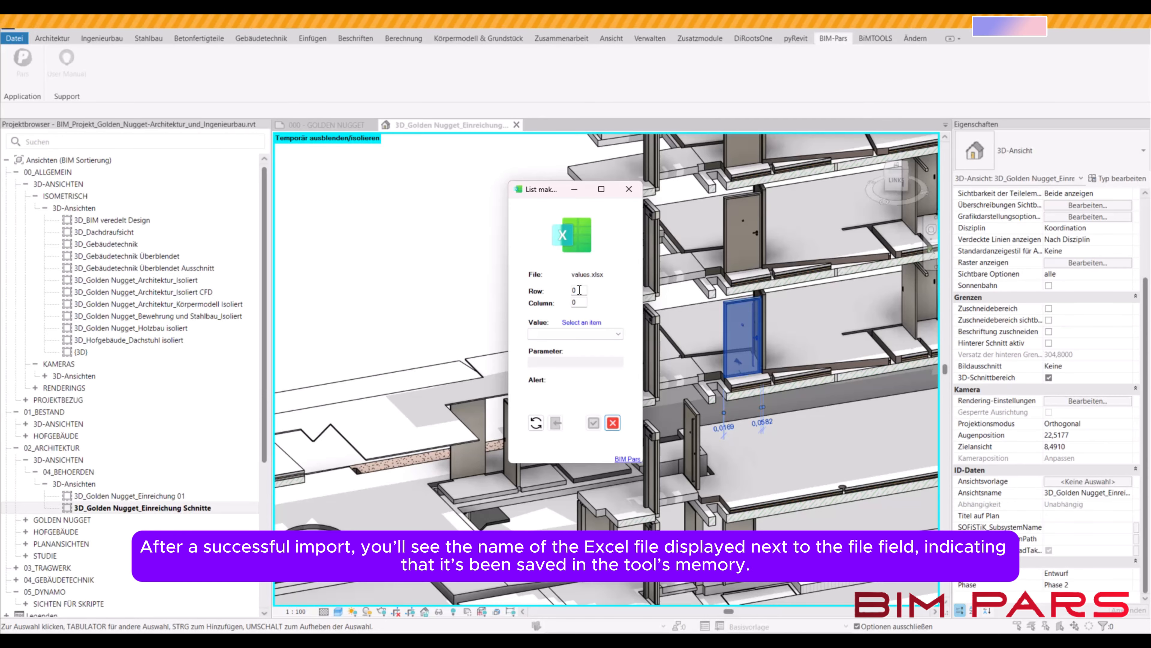
Step: Assign the value A from the Excel list to parameter test_a of the selected door
left_click(579, 336)
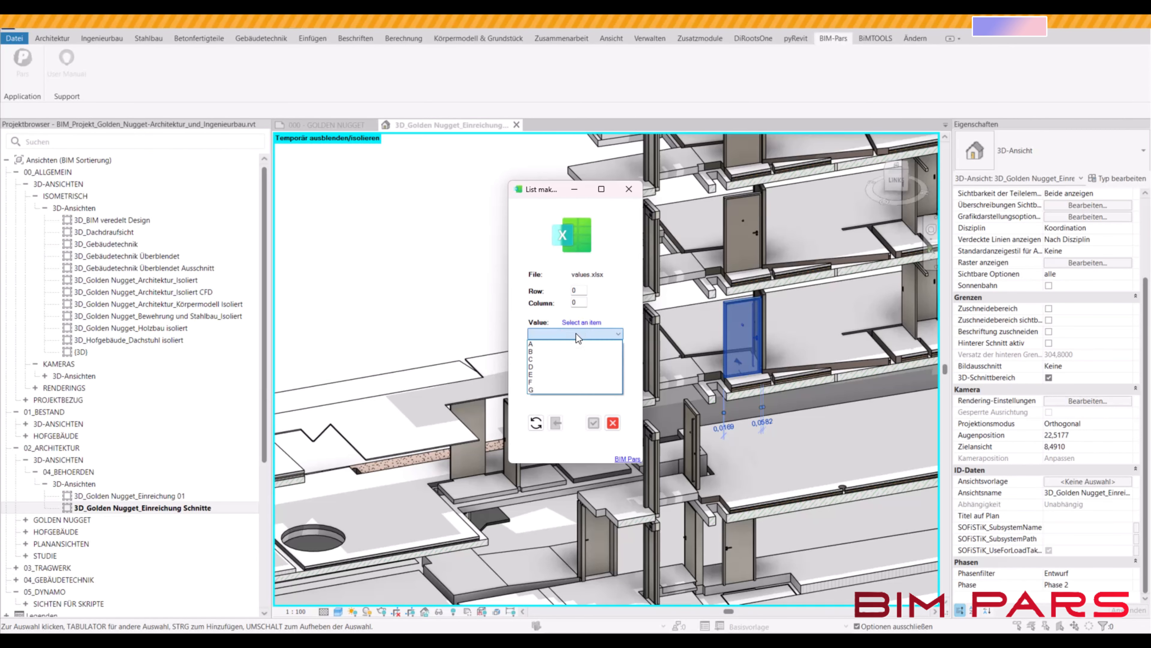
left_click(562, 346)
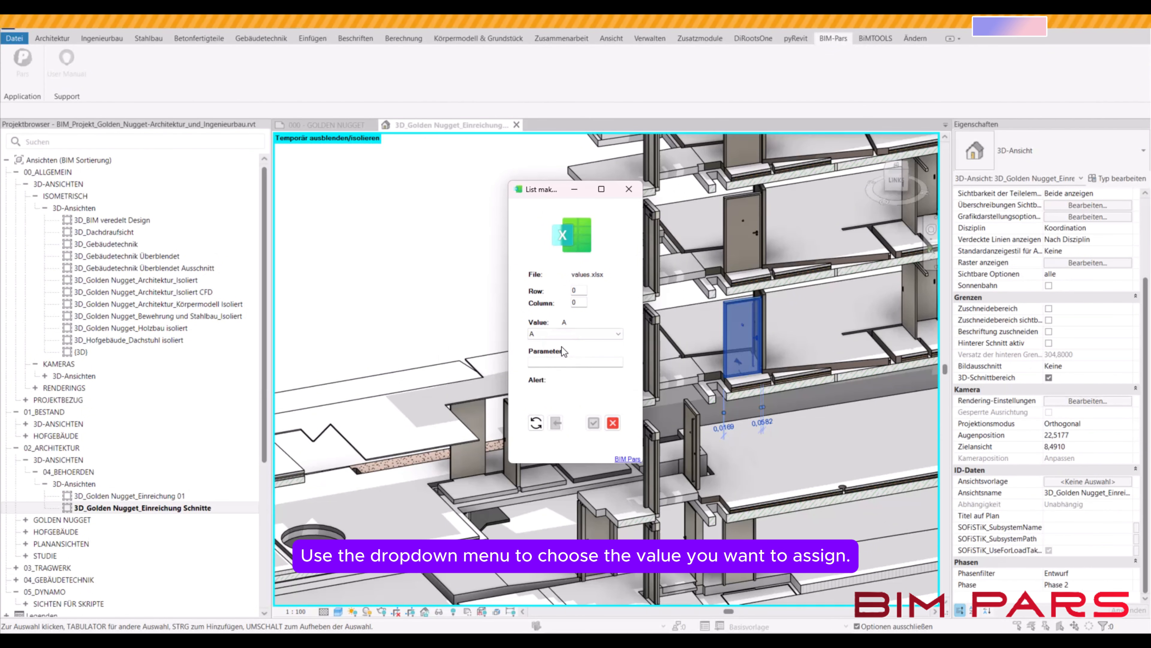
left_click(557, 365)
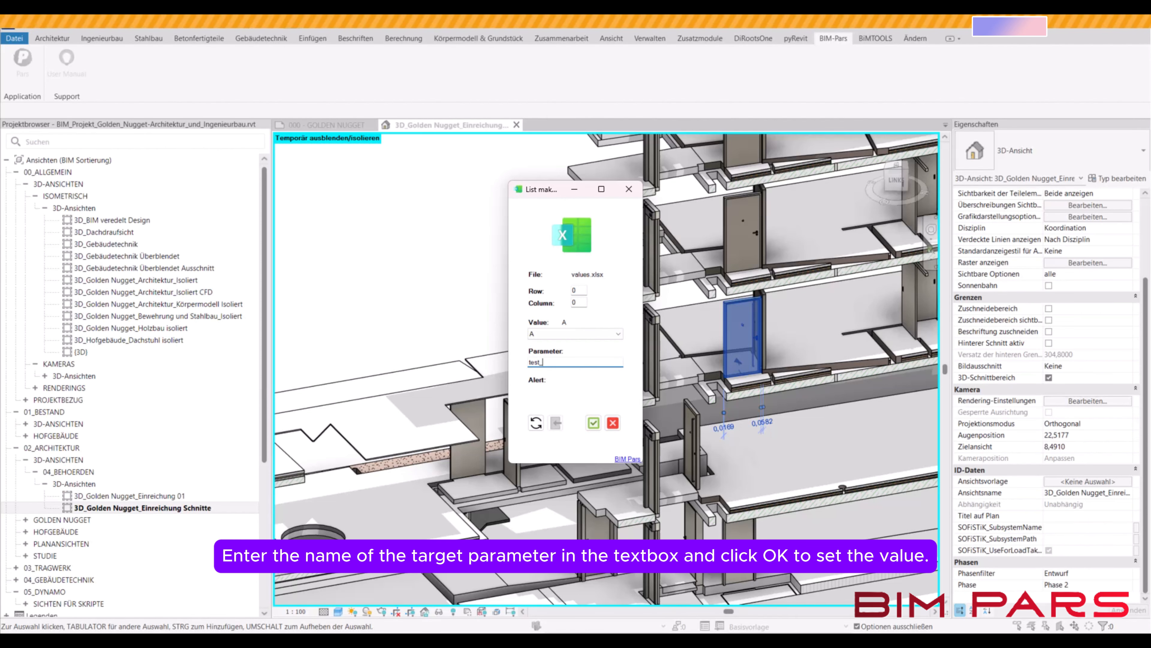
left_click(594, 423)
left_click(512, 314)
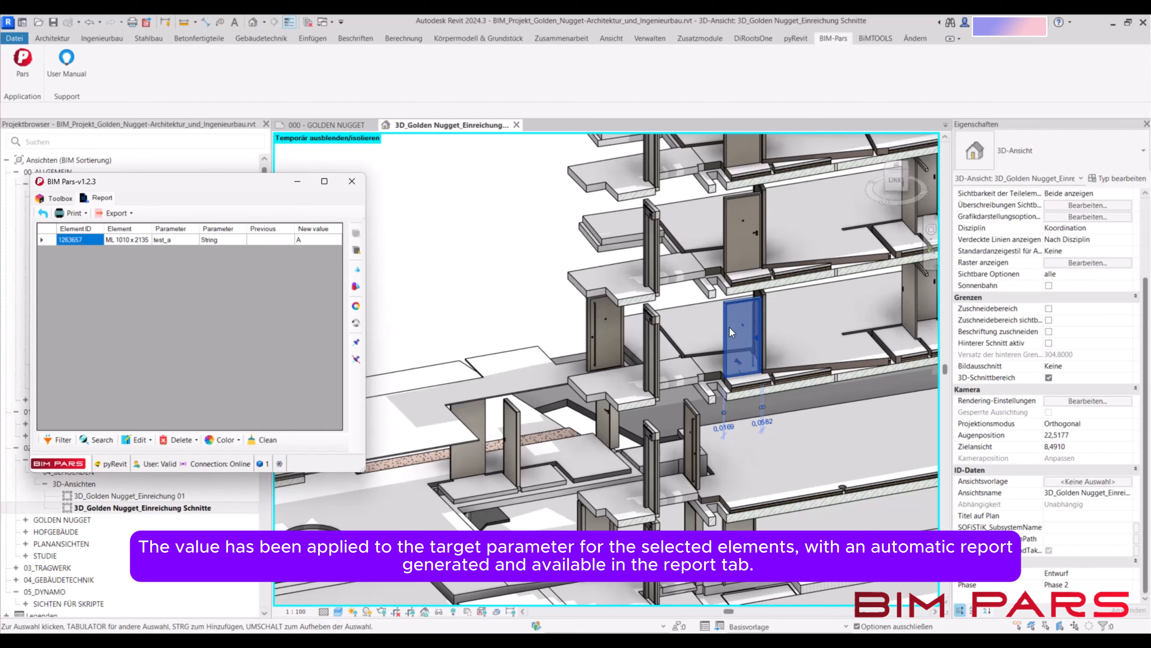
Step: Select the apartment entrance doors on the two floors above the current one and remove the original door from the selection
middle_click_drag(730, 328, 644, 414, "shift")
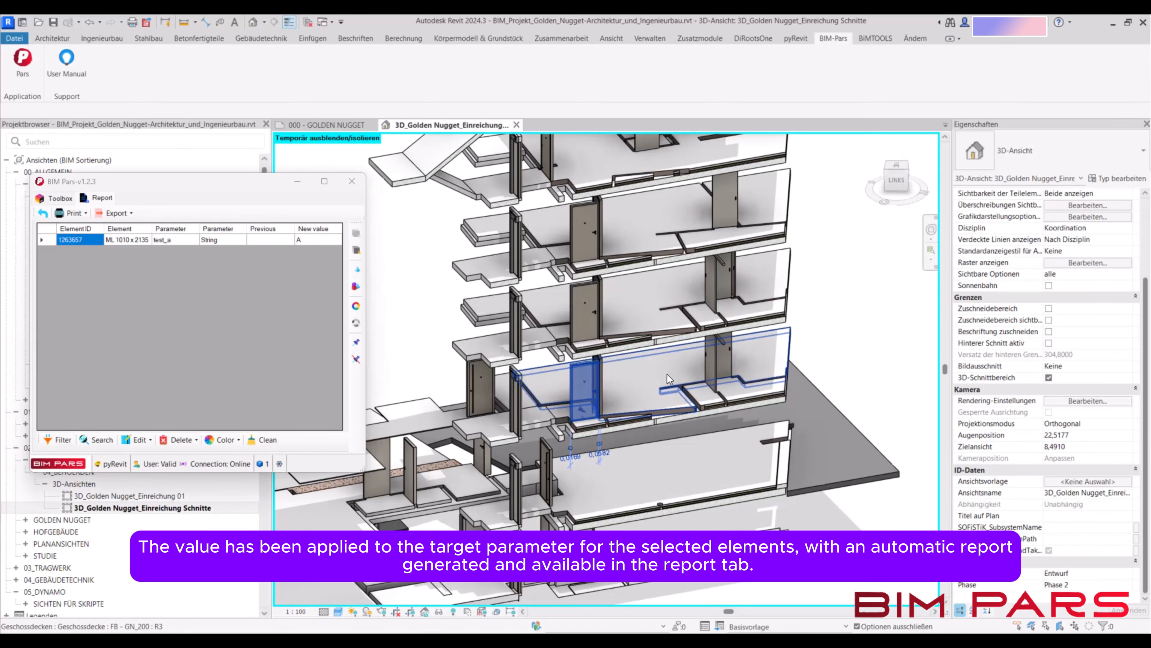
middle_click_drag(667, 374, 617, 325, "shift")
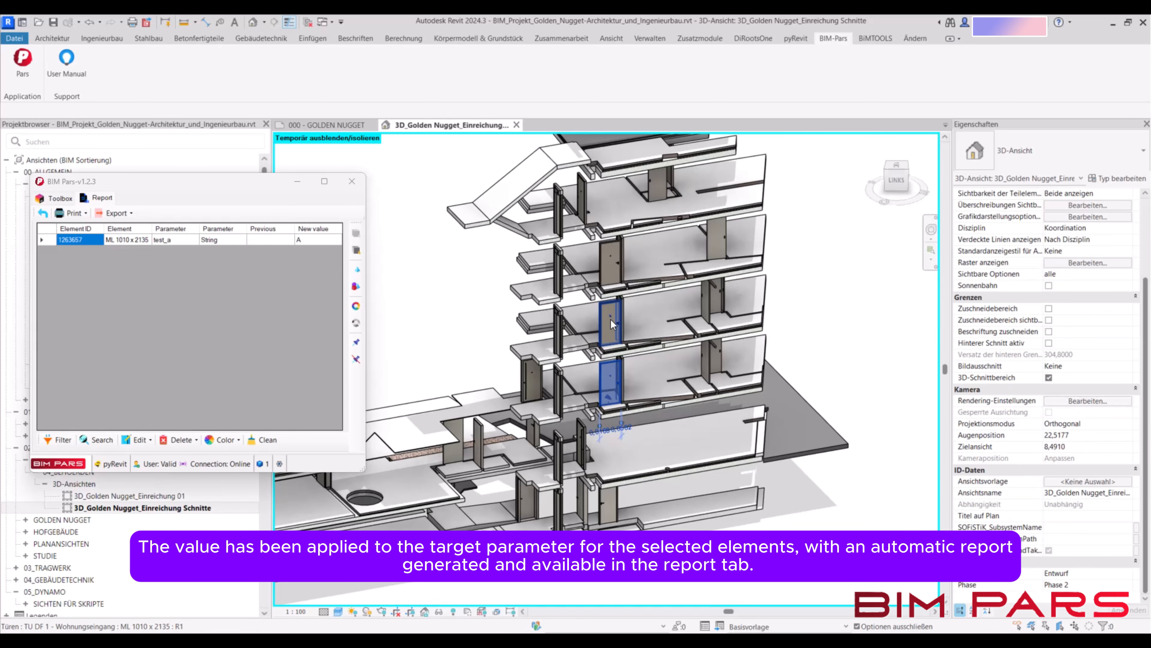
left_click(611, 320, "ctrl")
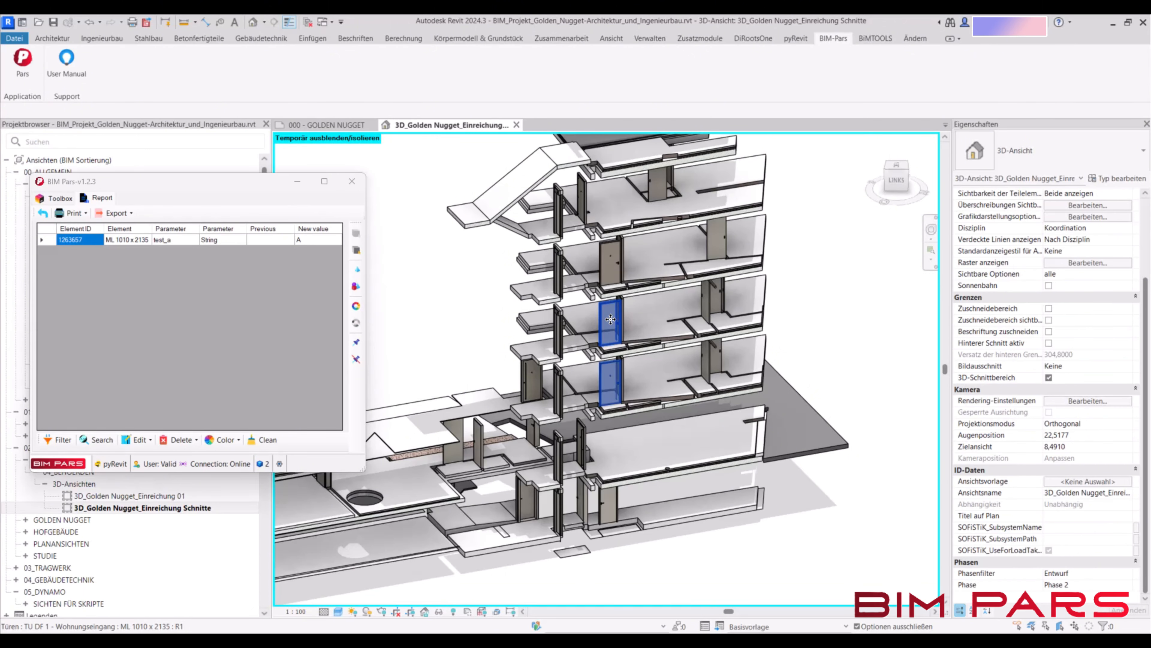
left_click(610, 259, "ctrl")
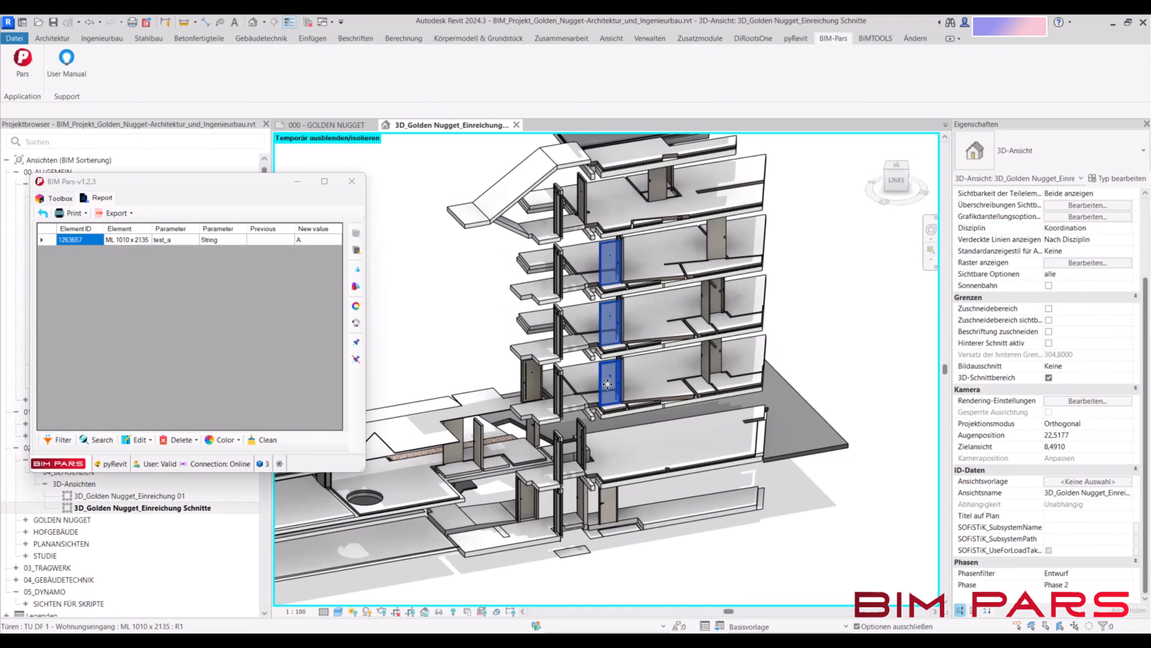
left_click(607, 387, "shift")
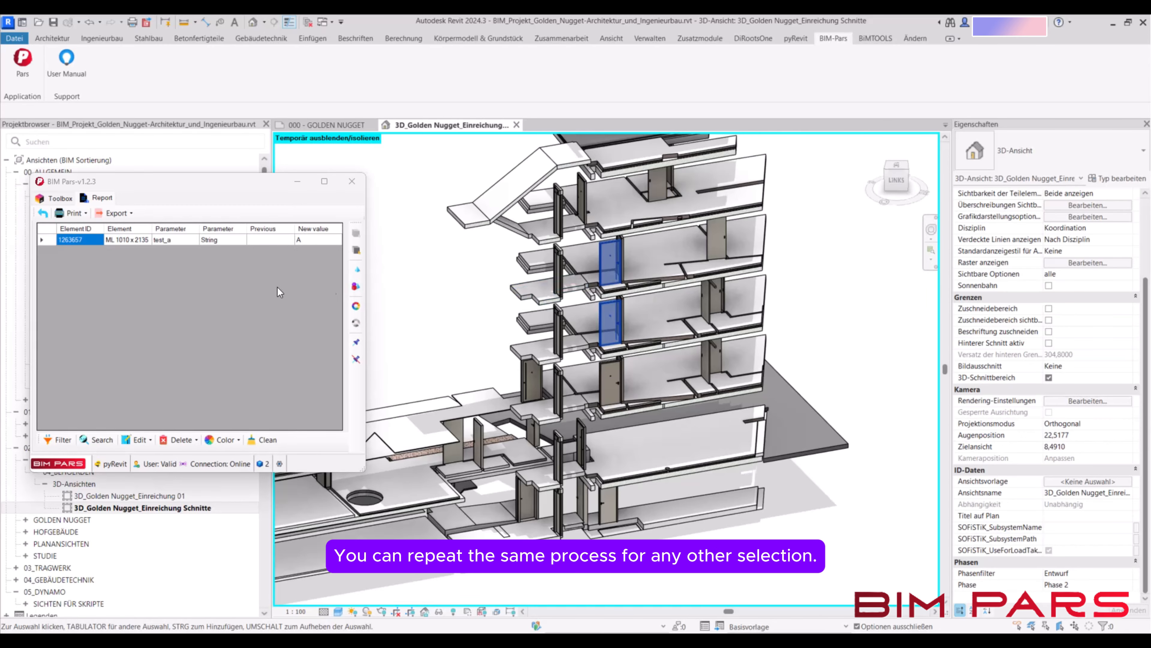
Step: Assign the value B from the values.xlsx list to parameter test_a of the two selected doors with List Maker of Values from Excel
left_click(43, 213)
left_click(261, 300)
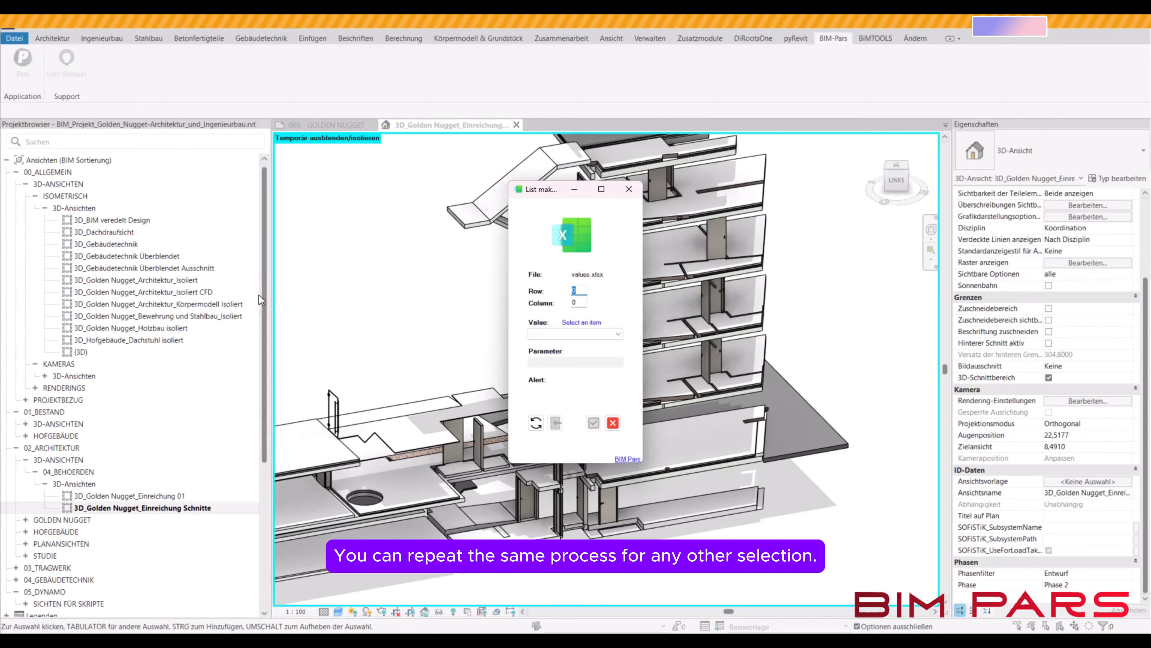
left_click(564, 333)
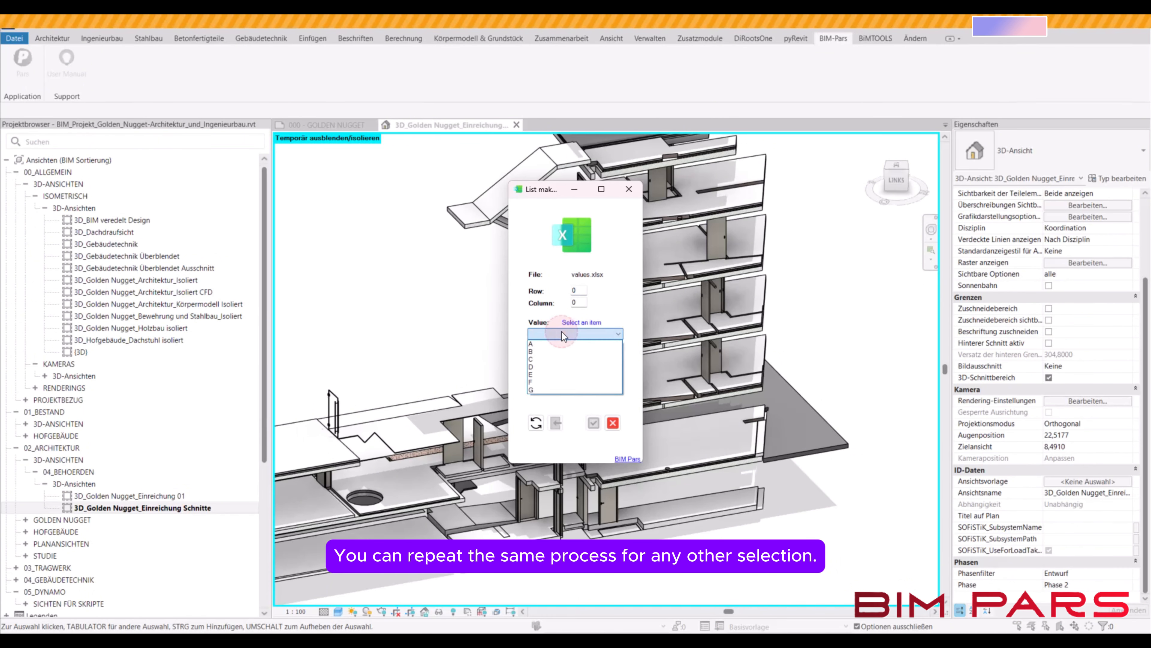
left_click(550, 352)
left_click(549, 361)
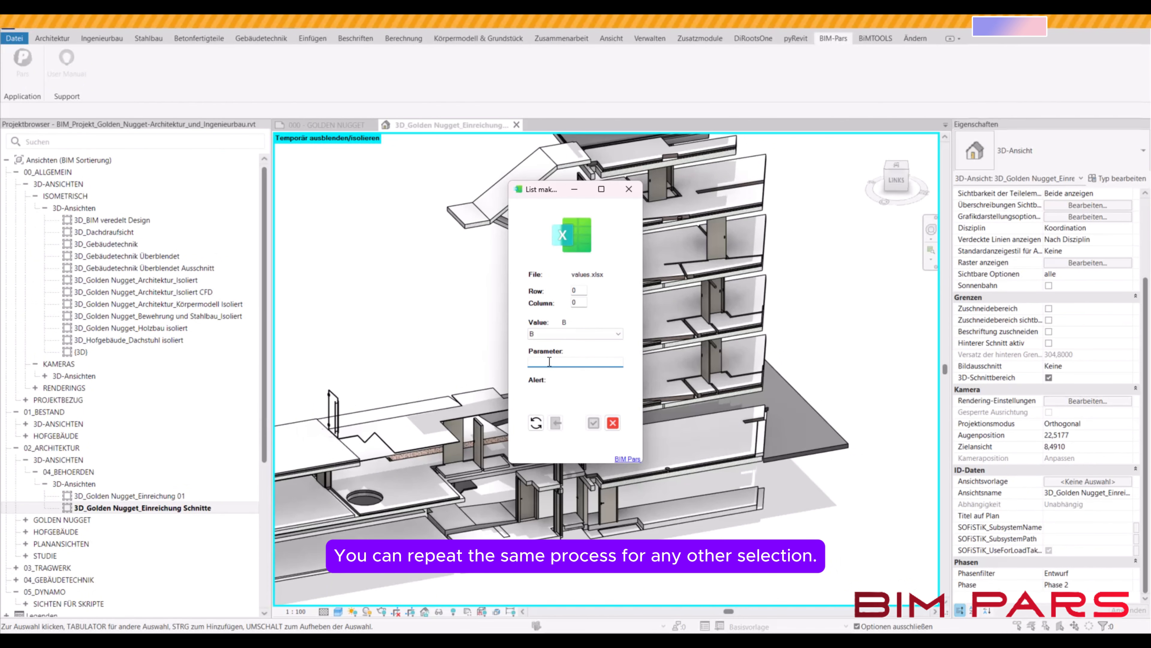
type("tes")
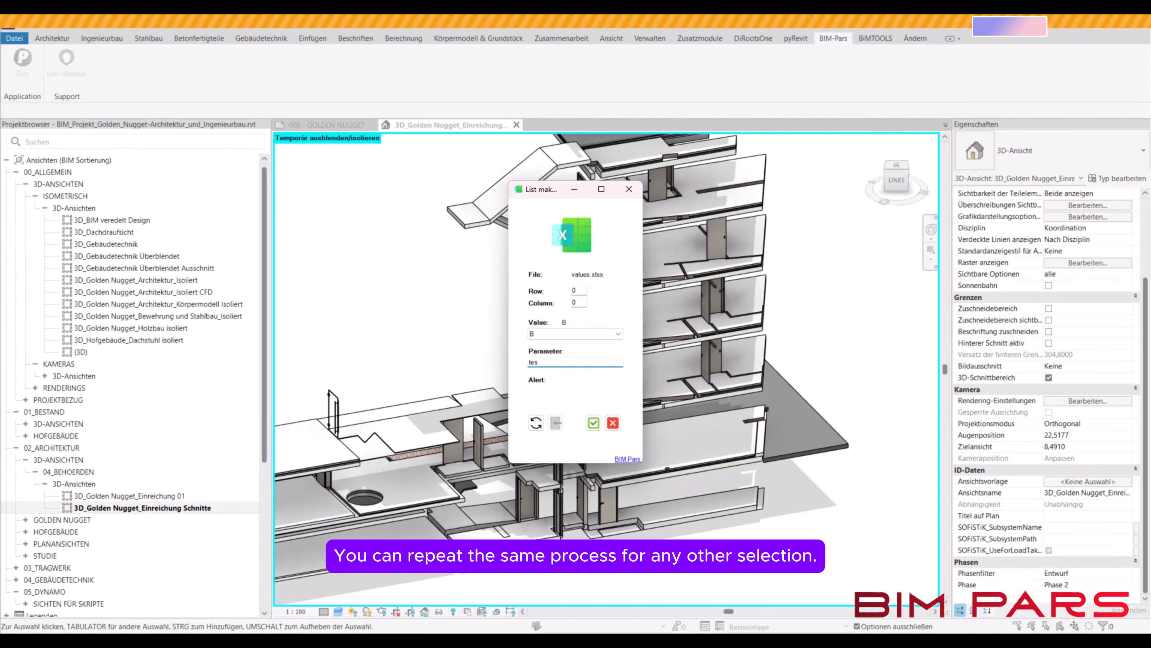
type("t_a")
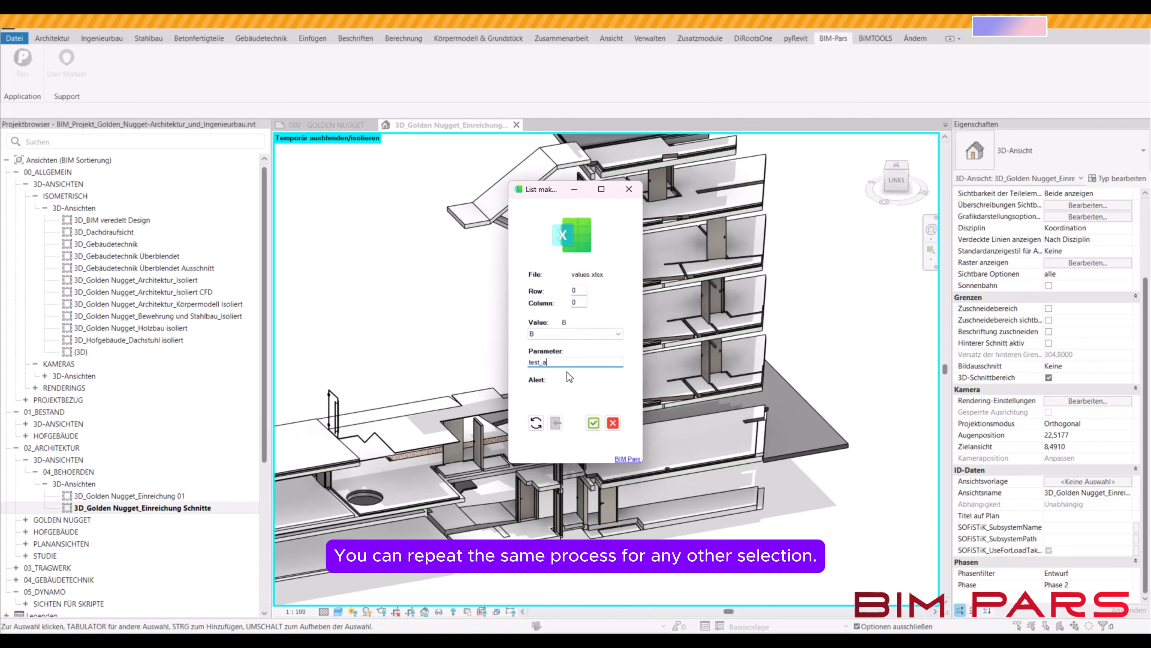
left_click(594, 422)
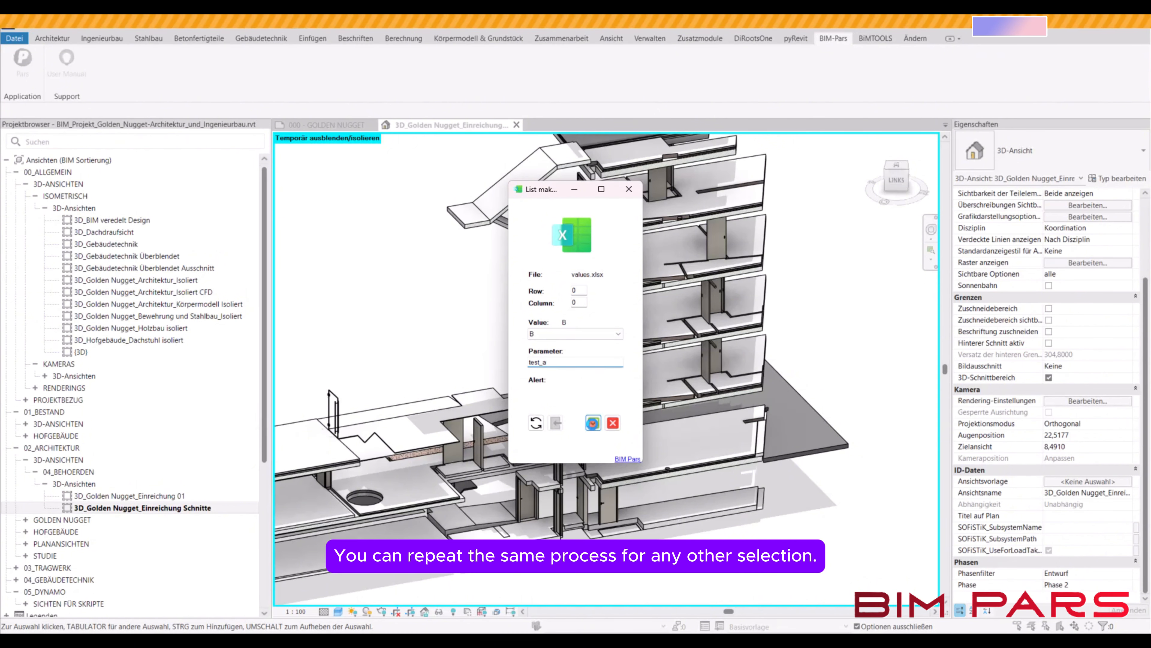
left_click(540, 308)
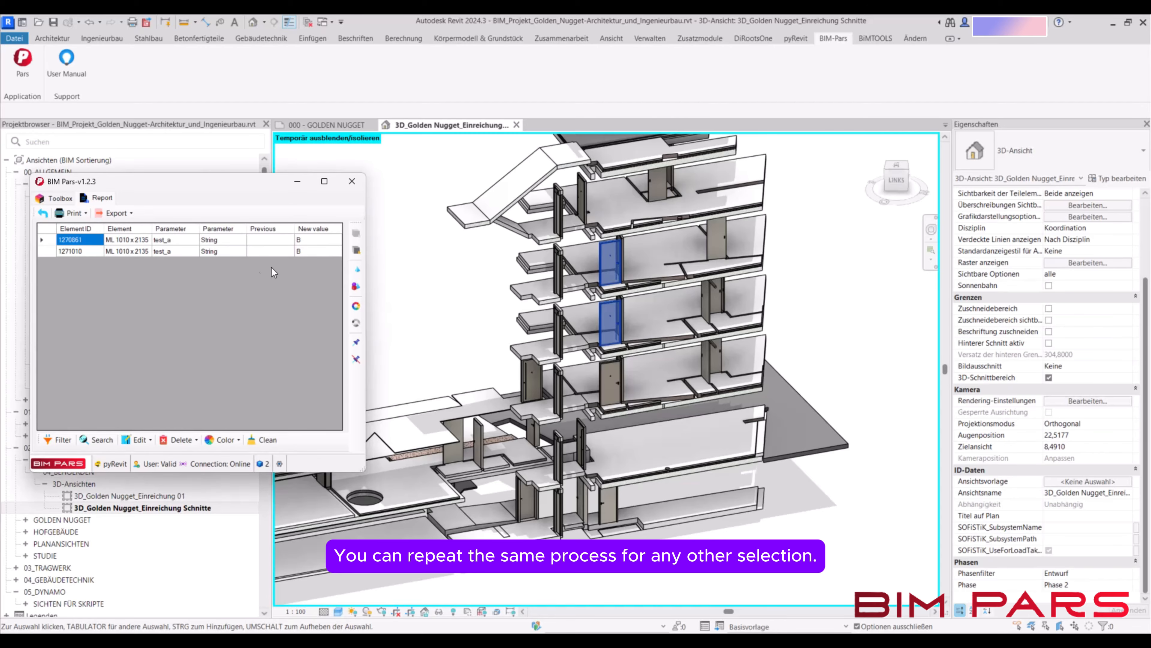
Step: Return to the toolbox and run the Type selection filter for the current view, ignoring levels
left_click(45, 213)
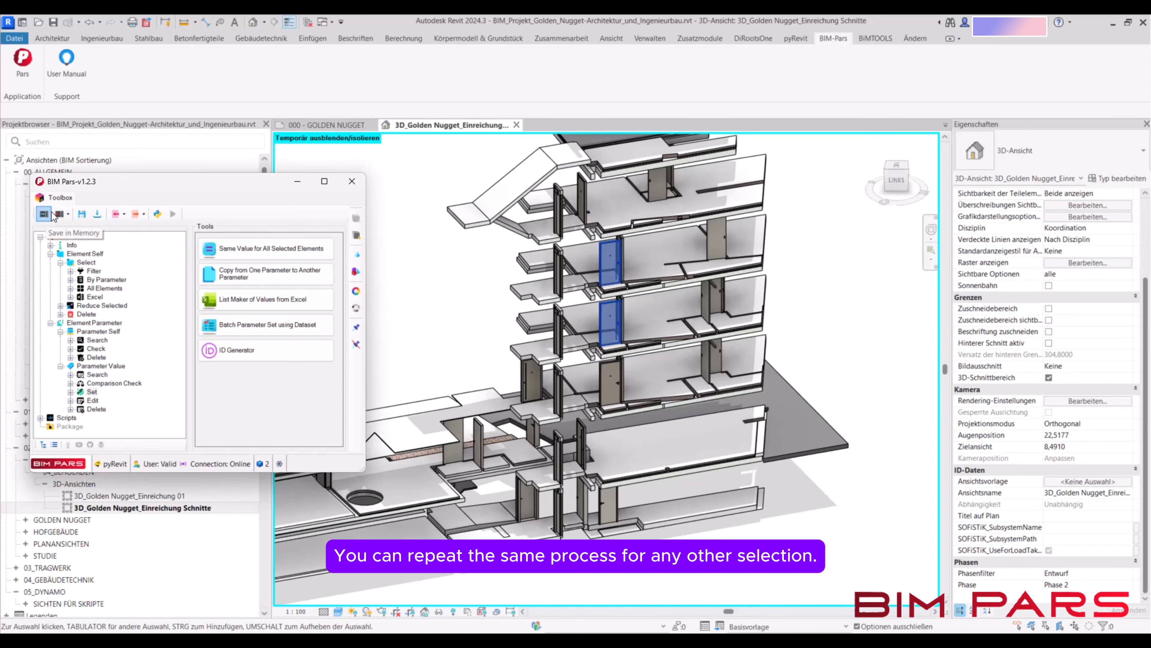
left_click(95, 272)
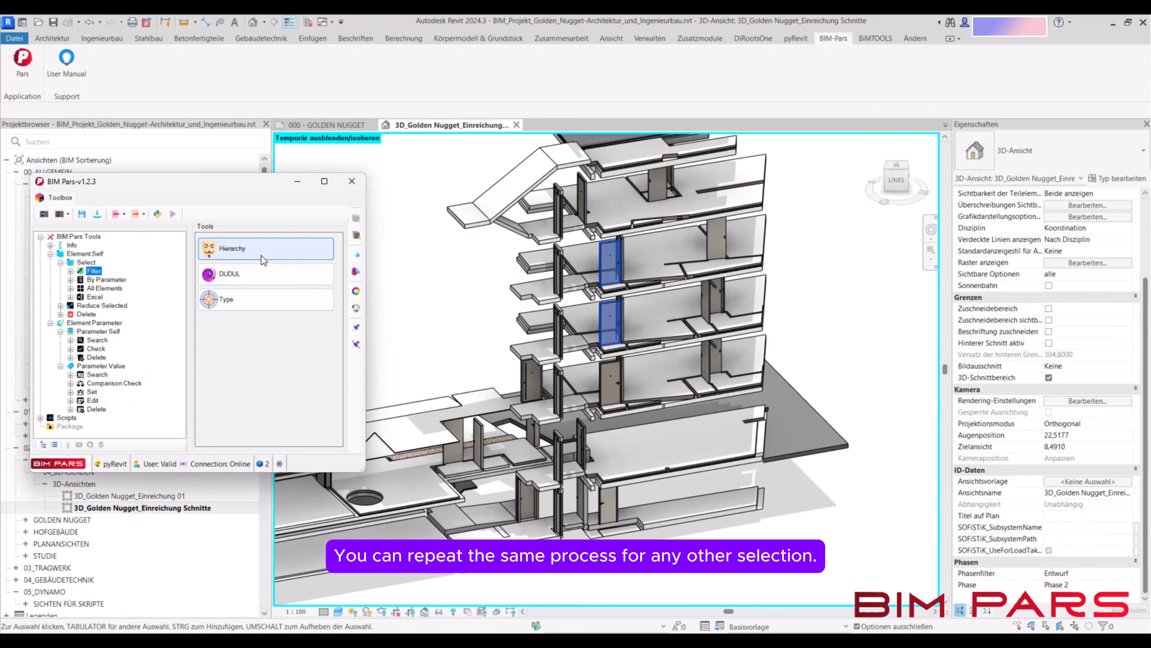
left_click(248, 300)
left_click(512, 327)
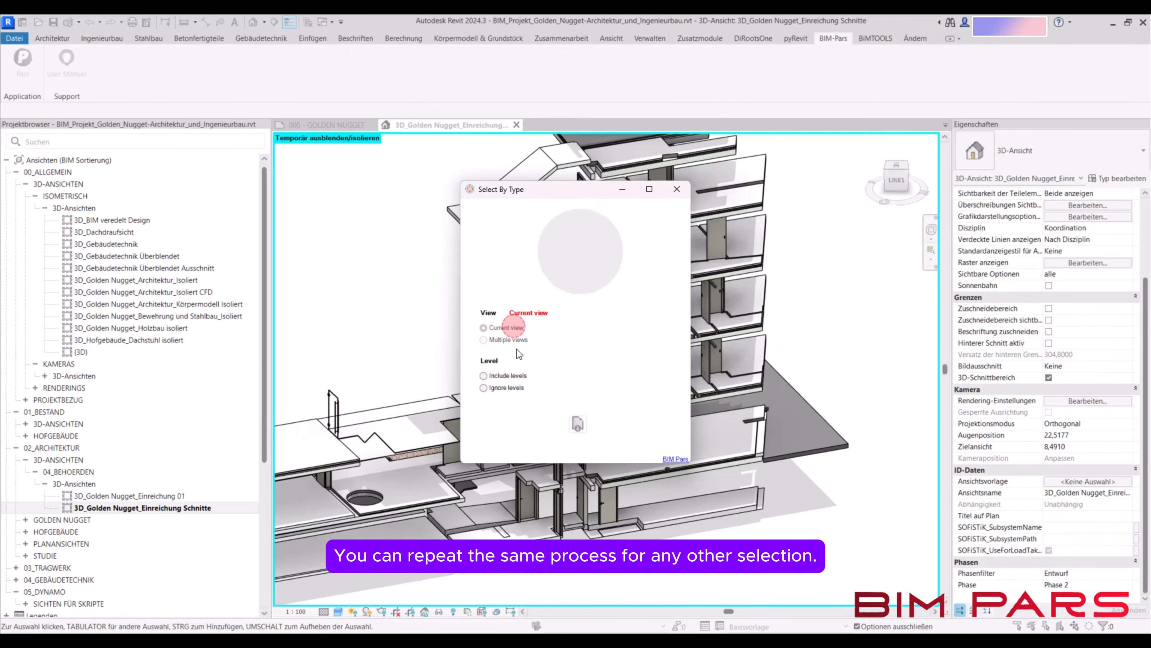
left_click(517, 388)
left_click(578, 424)
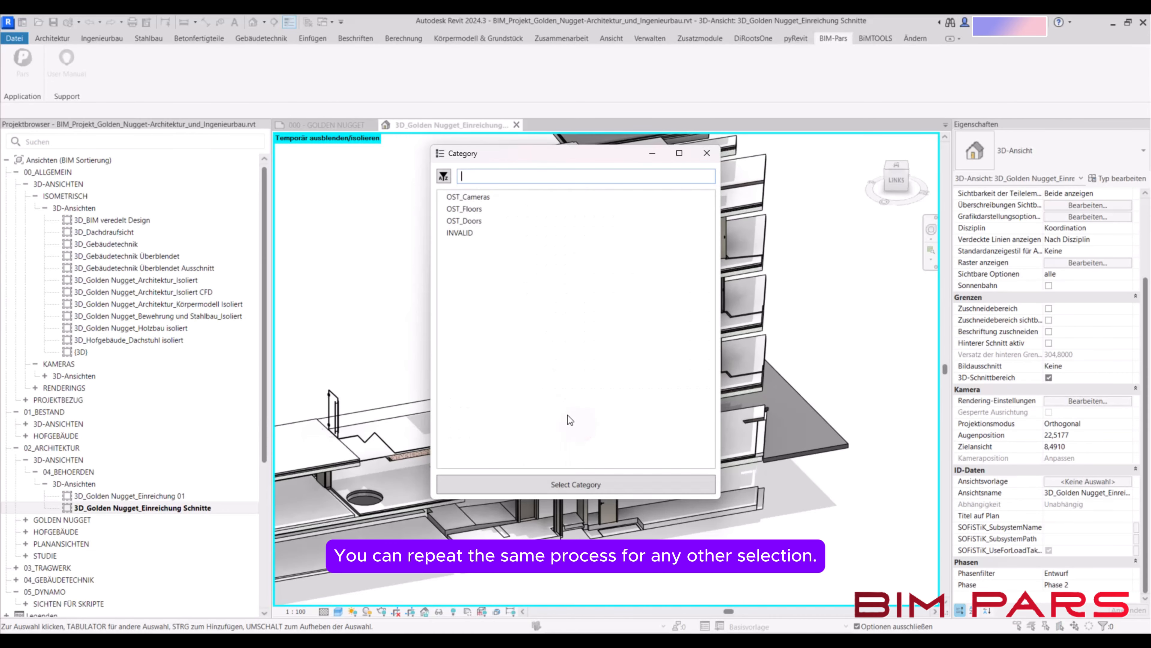
Step: Select the door by category OST_Doors, family TU Fassade 1-flg - Drehflügel and type GG Türe 24 mm
left_click(473, 221)
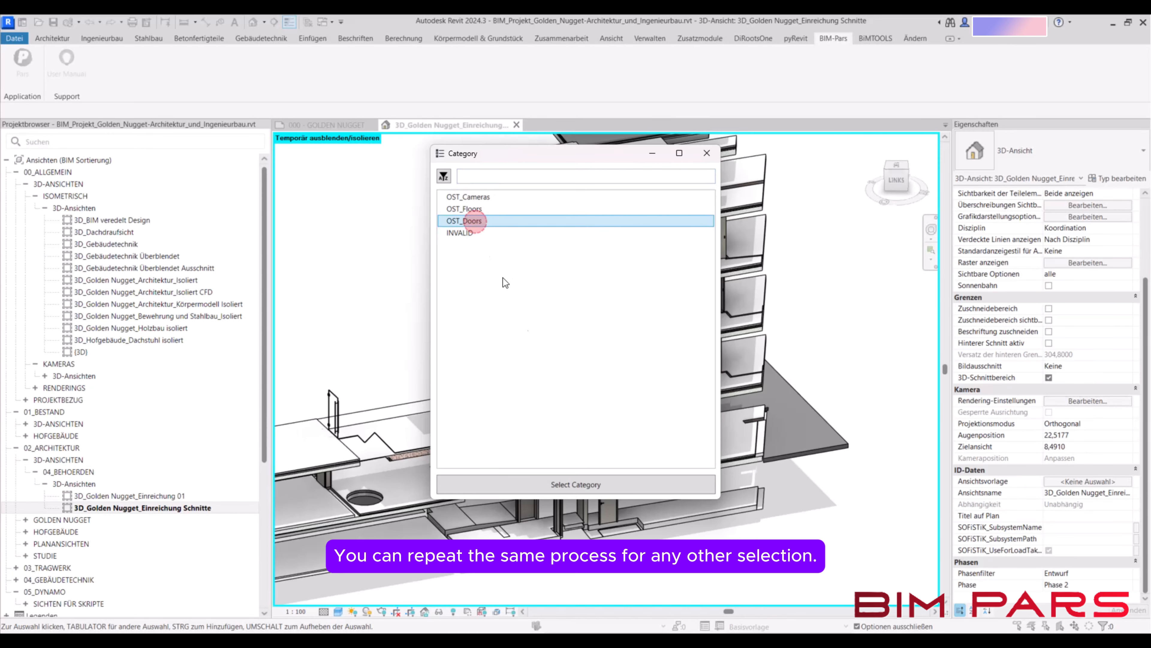
left_click(514, 482)
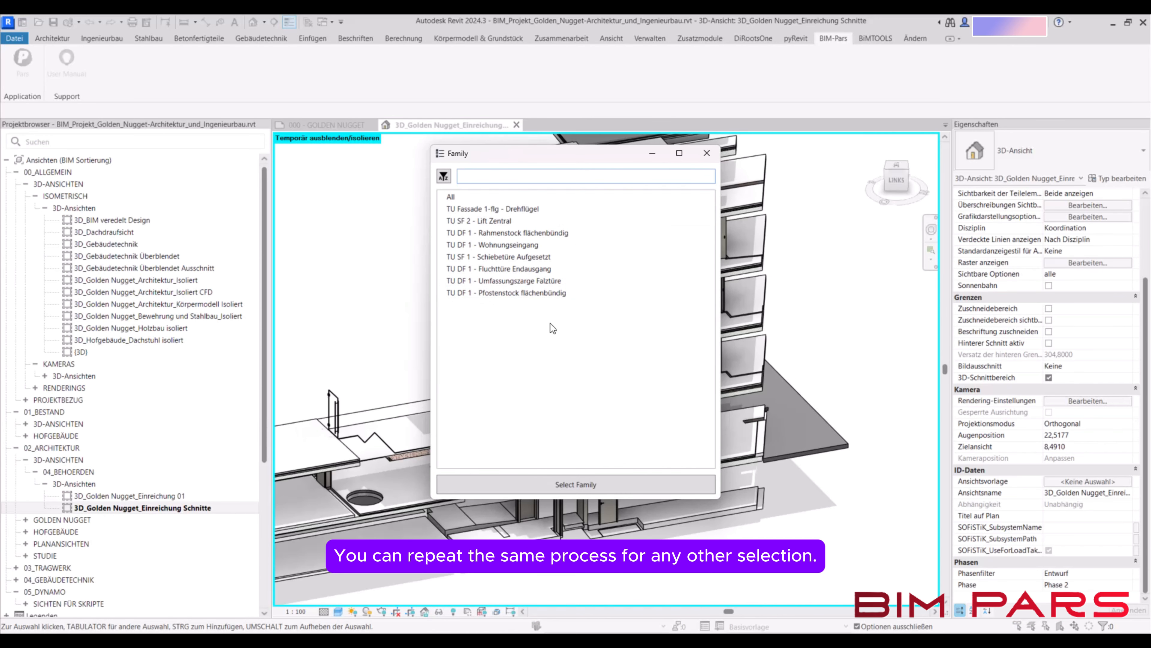
left_click(491, 210)
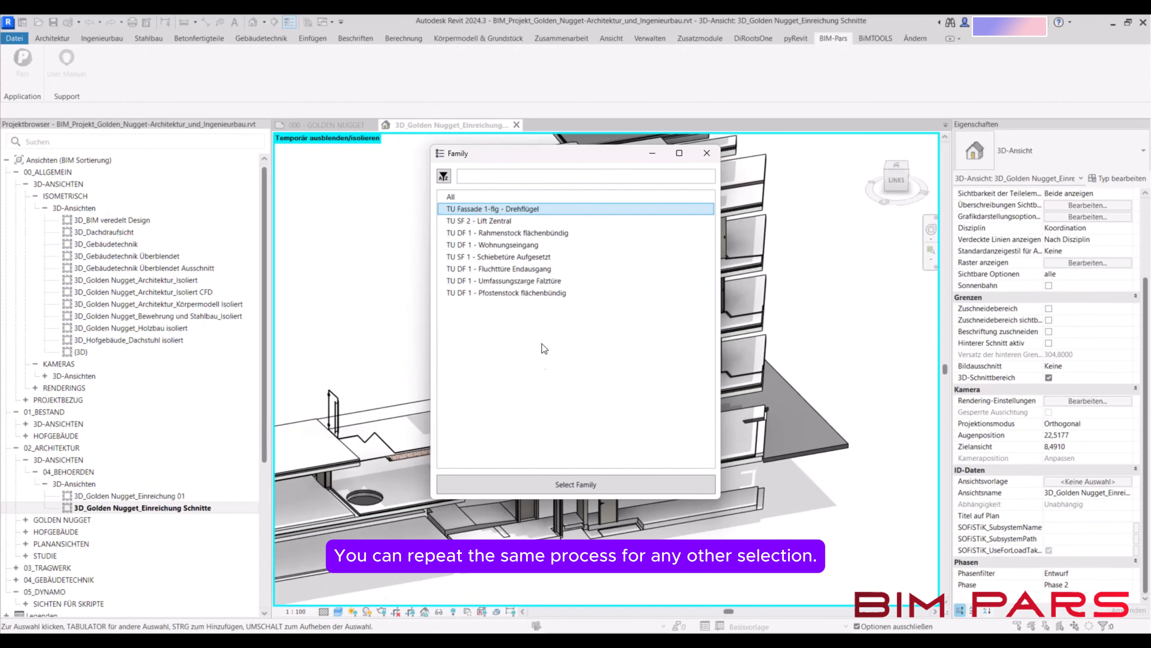
left_click(540, 484)
left_click(472, 196)
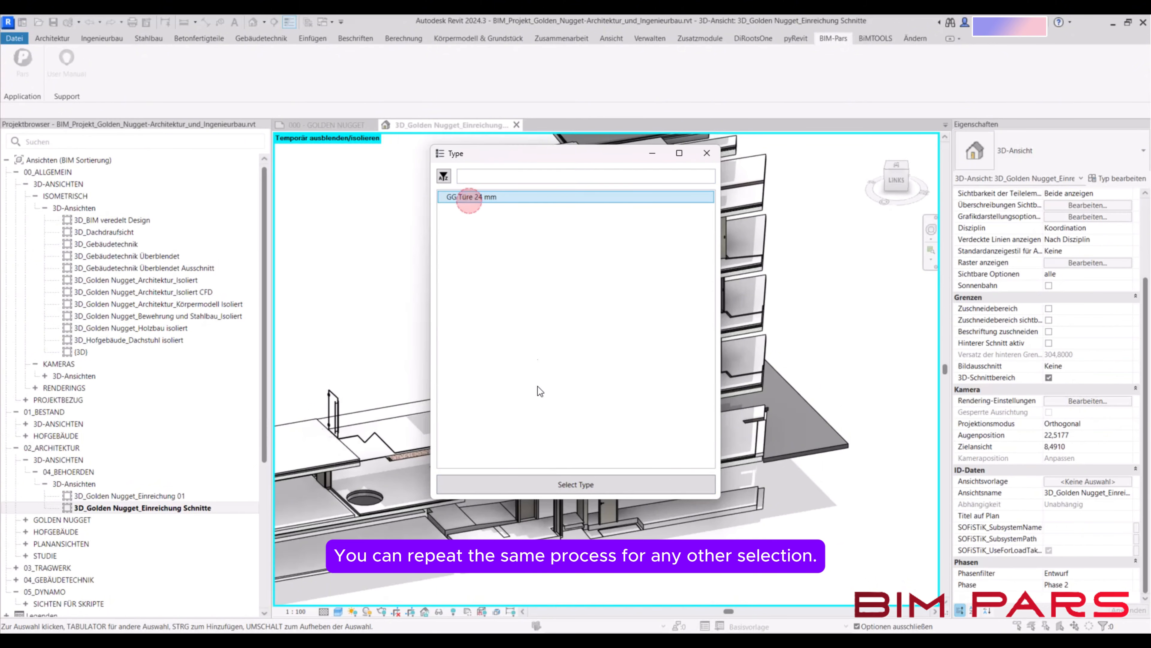
left_click(502, 483)
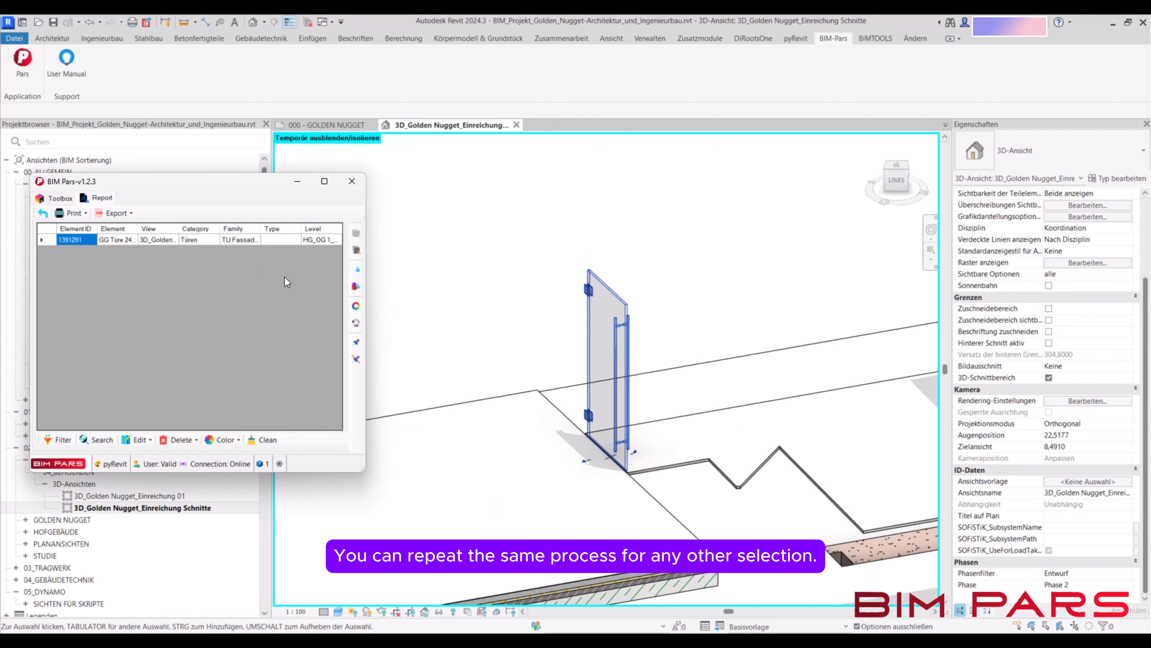
Step: Assign the value D from the Excel list to parameter test_a of the selected GG Türe 24 mm door
left_click(43, 213)
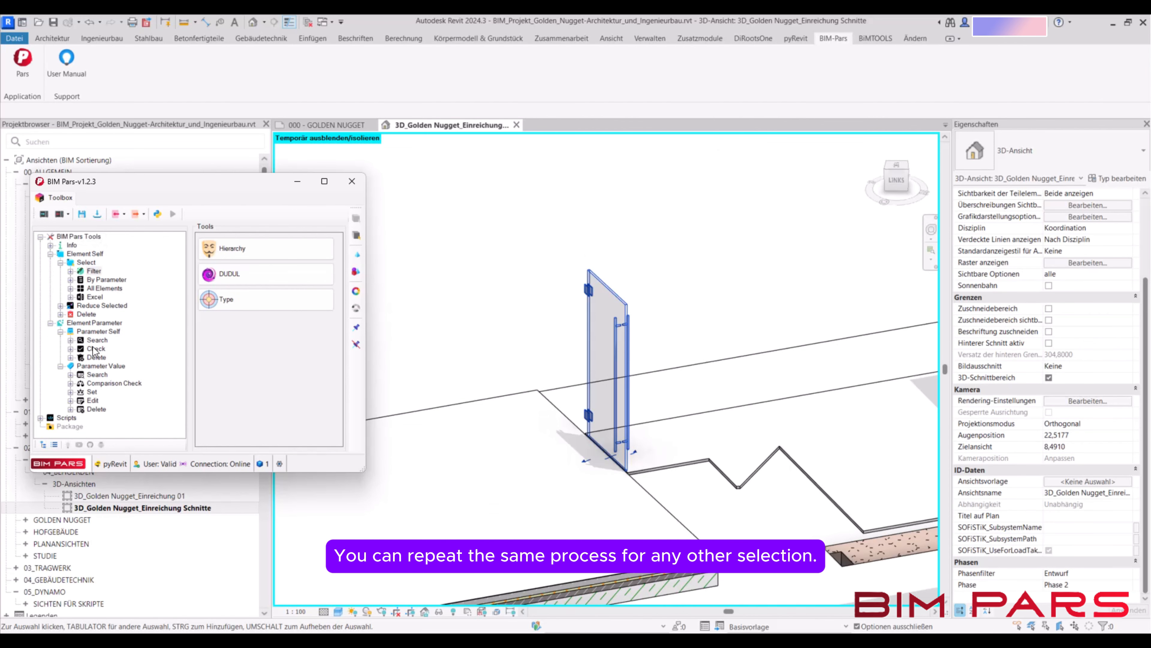
left_click(249, 306)
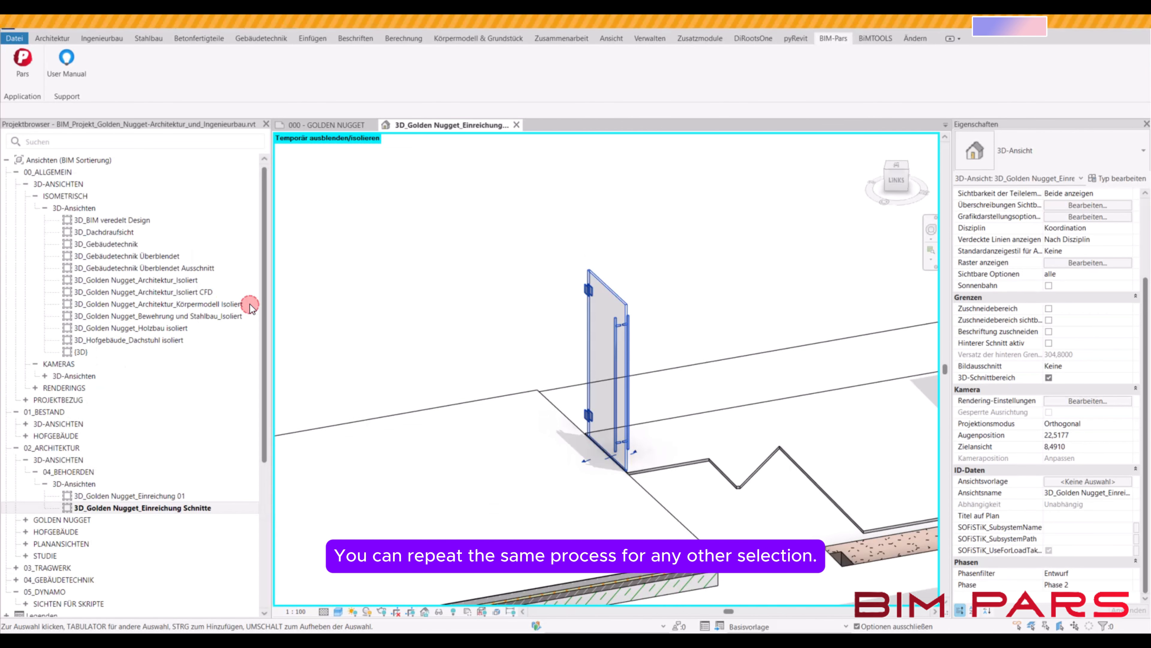
left_click(565, 331)
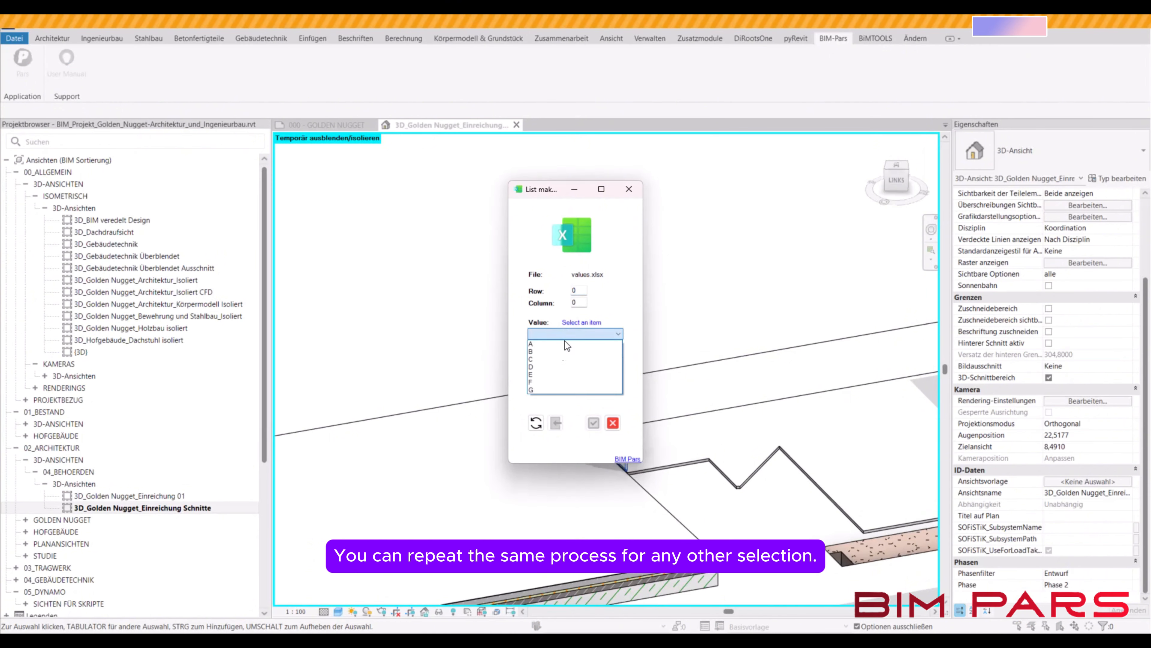
left_click(550, 365)
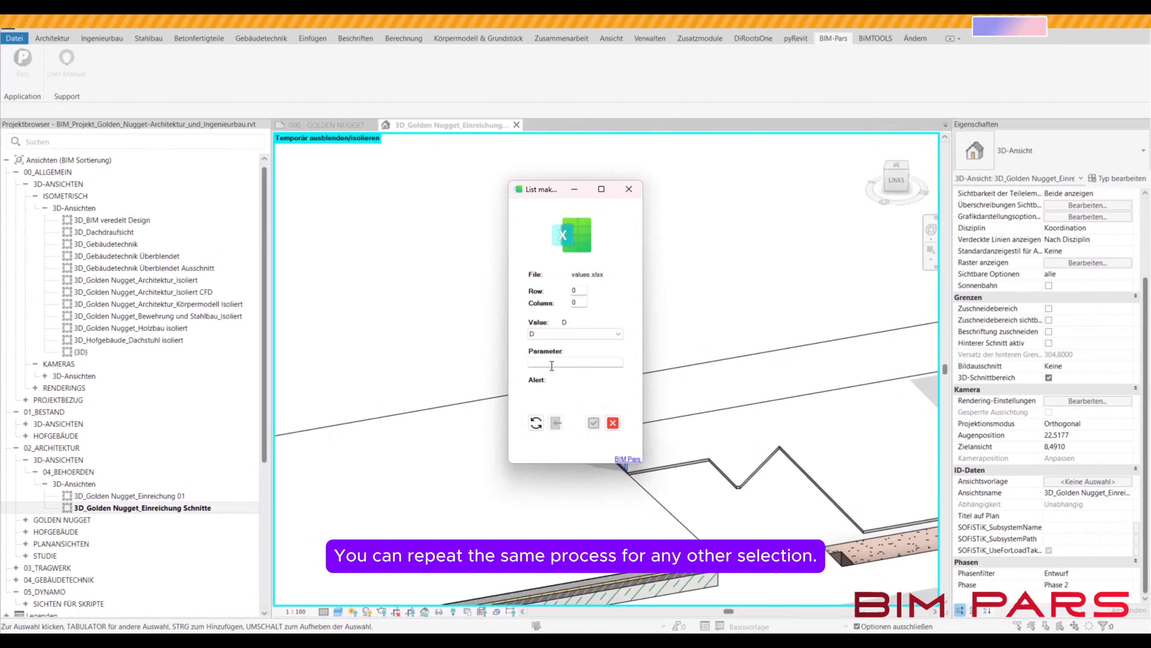
left_click(551, 361)
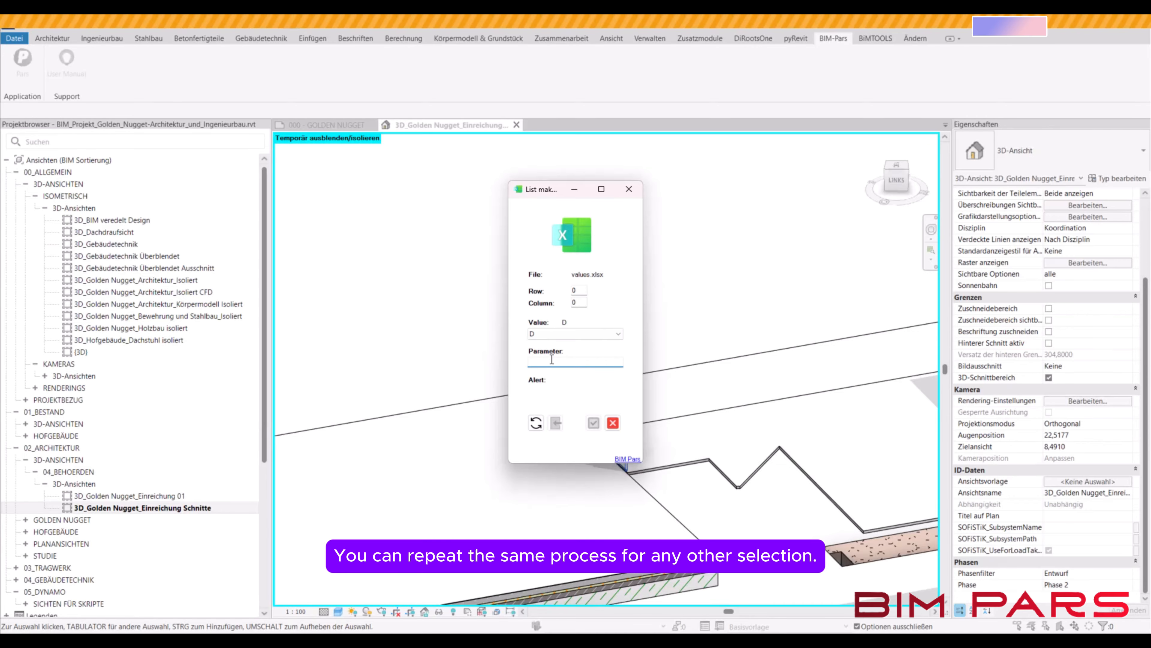
type("test")
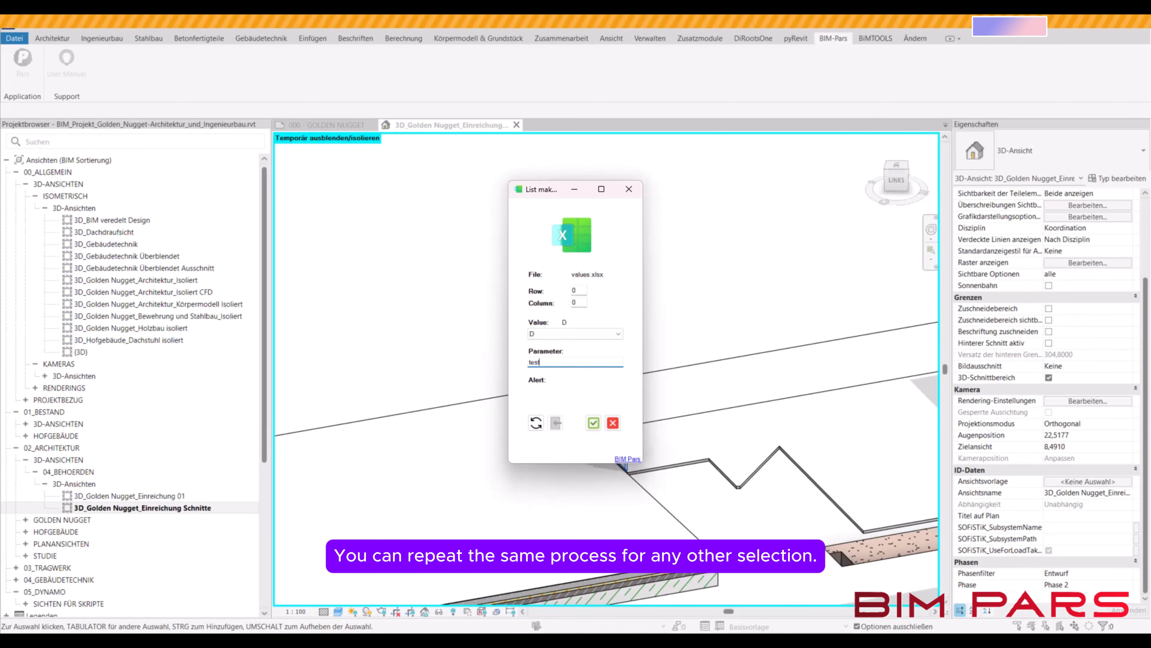
type("_a")
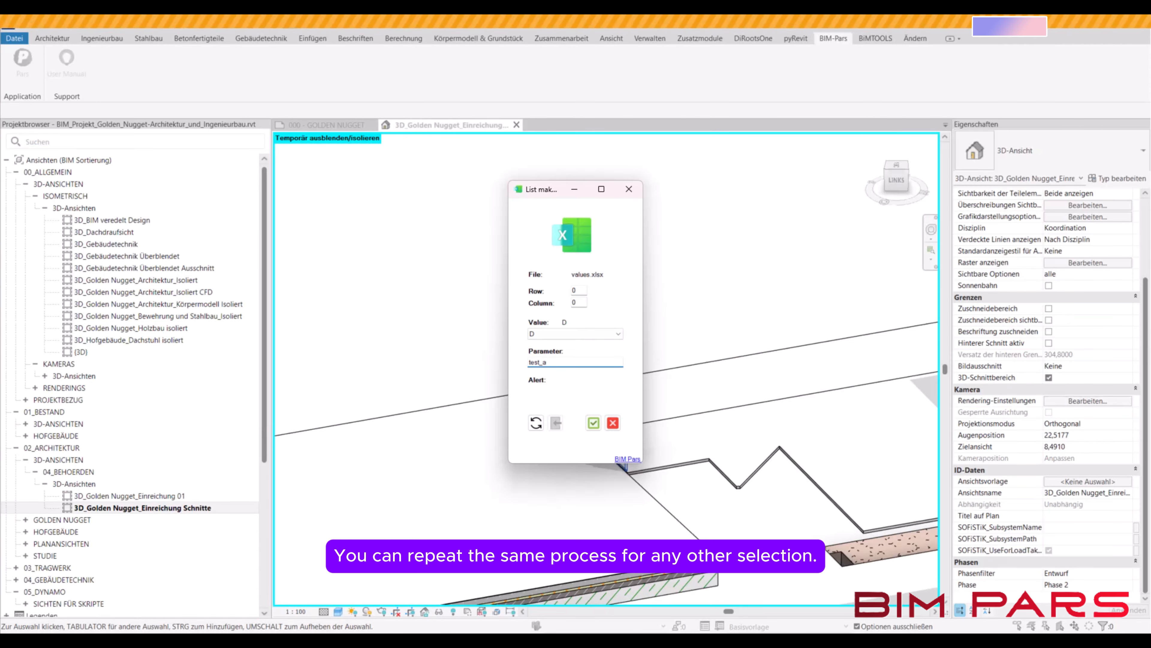
left_click(592, 424)
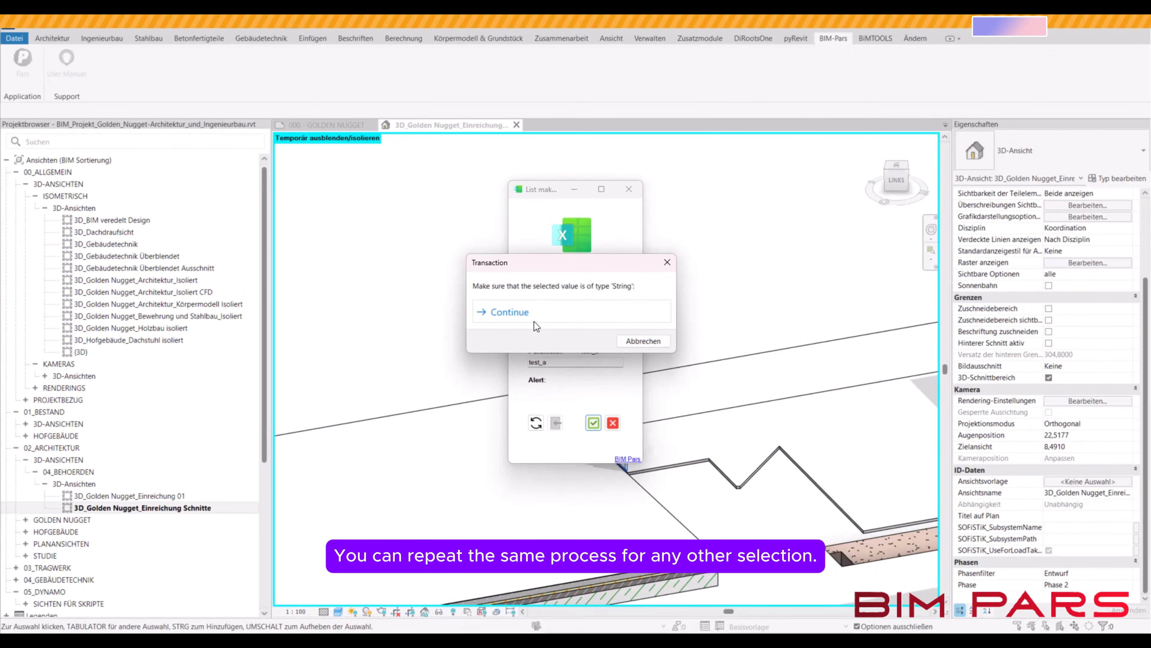
left_click(517, 310)
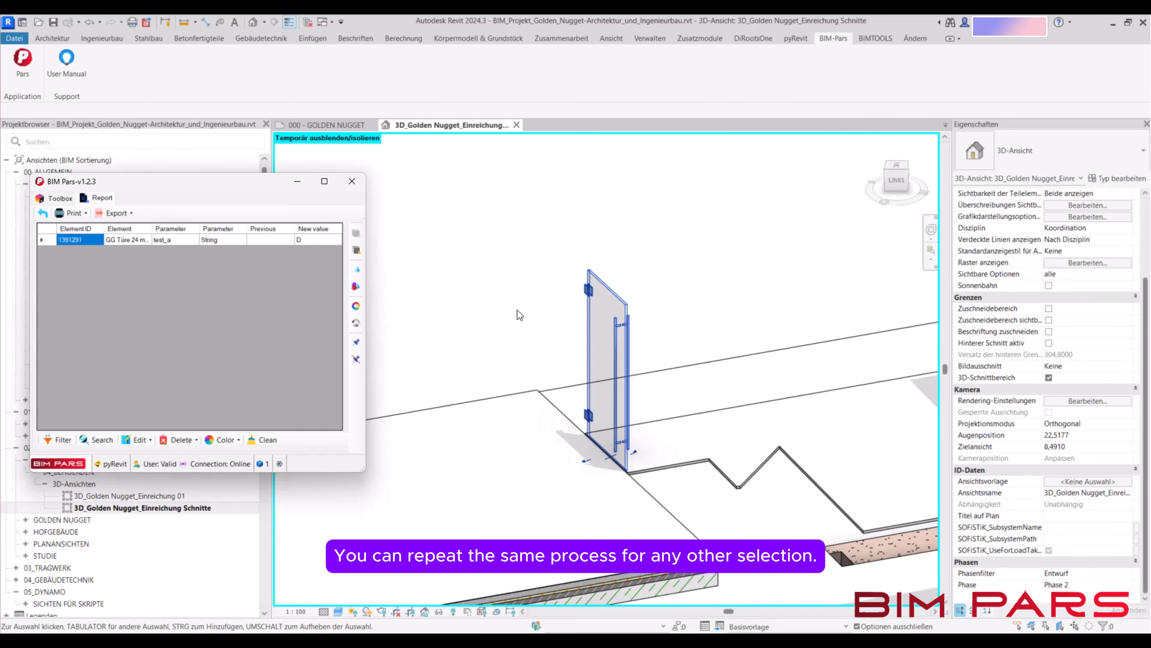
Step: Close the BIM Pars window, keeping the glass facade door selected in the 3D view
scroll(490, 301, "down", 5)
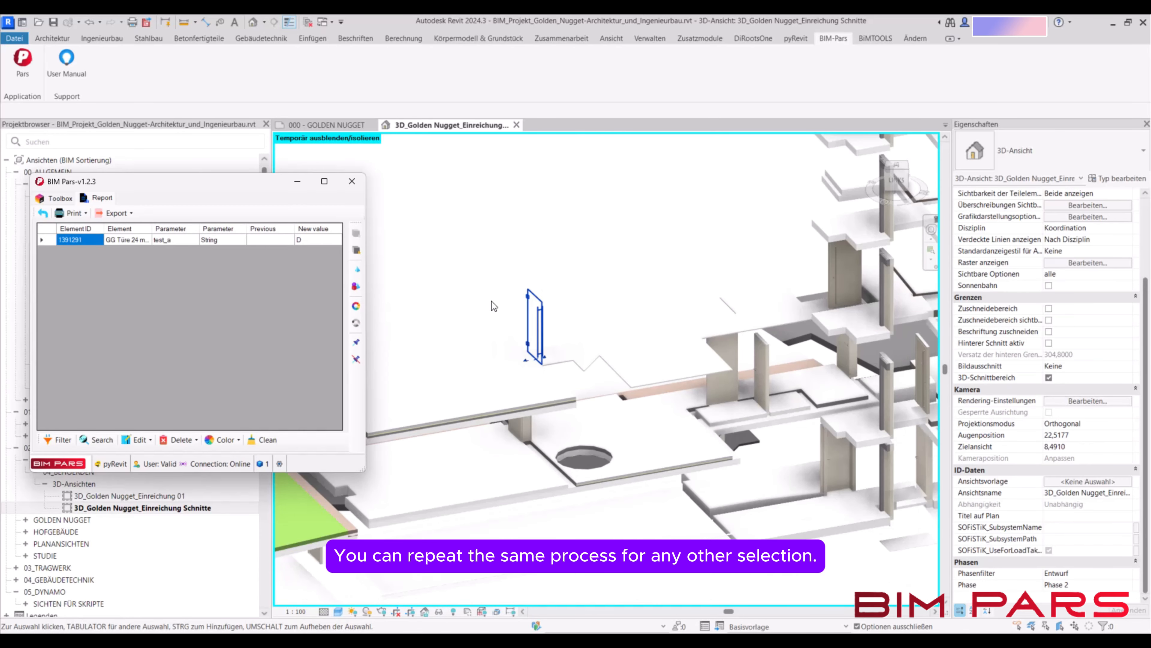
scroll(489, 298, "down", 3)
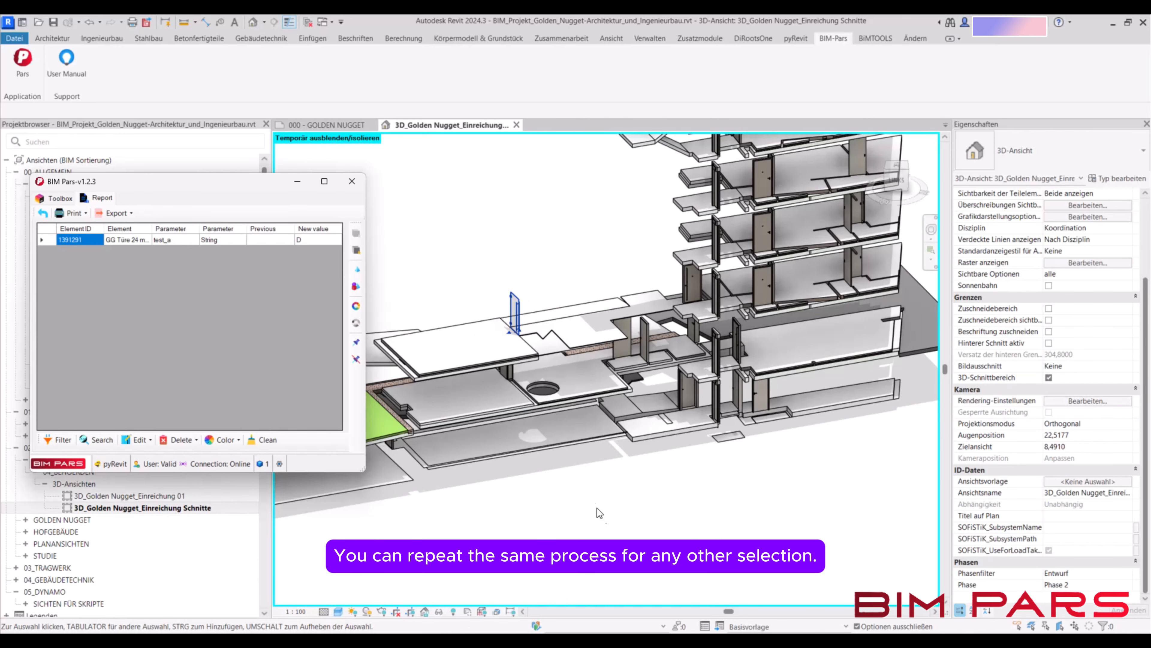
scroll(598, 513, "down", 4)
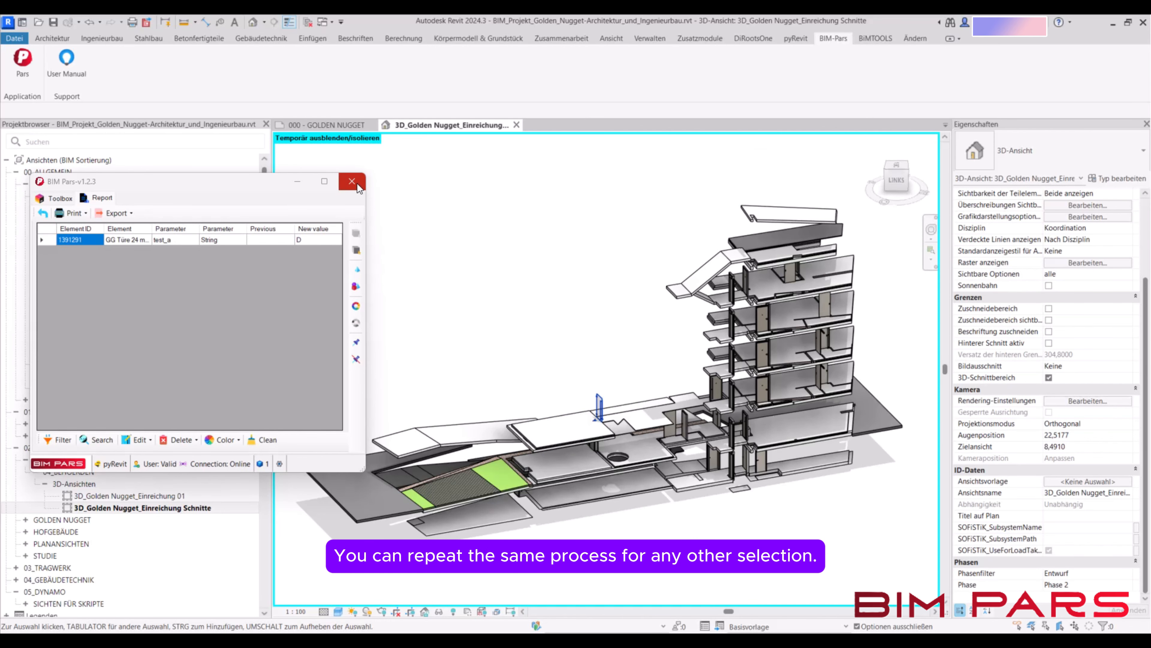
left_click(352, 181)
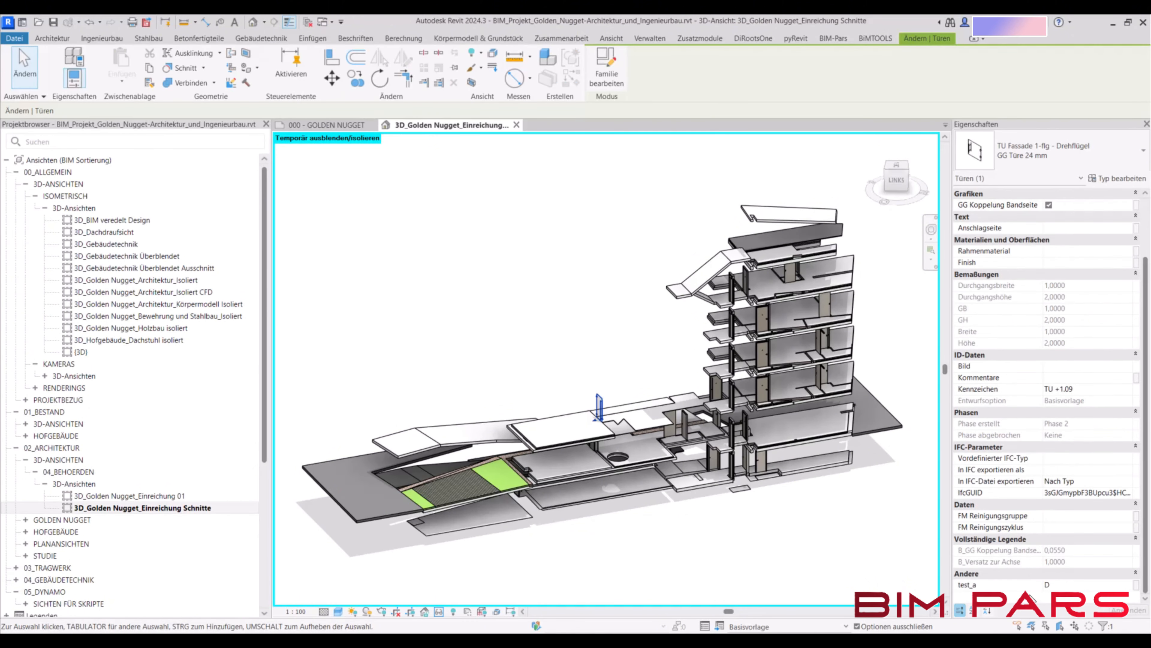
Step: Check test_a in the properties of the three entrance doors and one unassigned ground-level door, and clear the selection
left_click(761, 393)
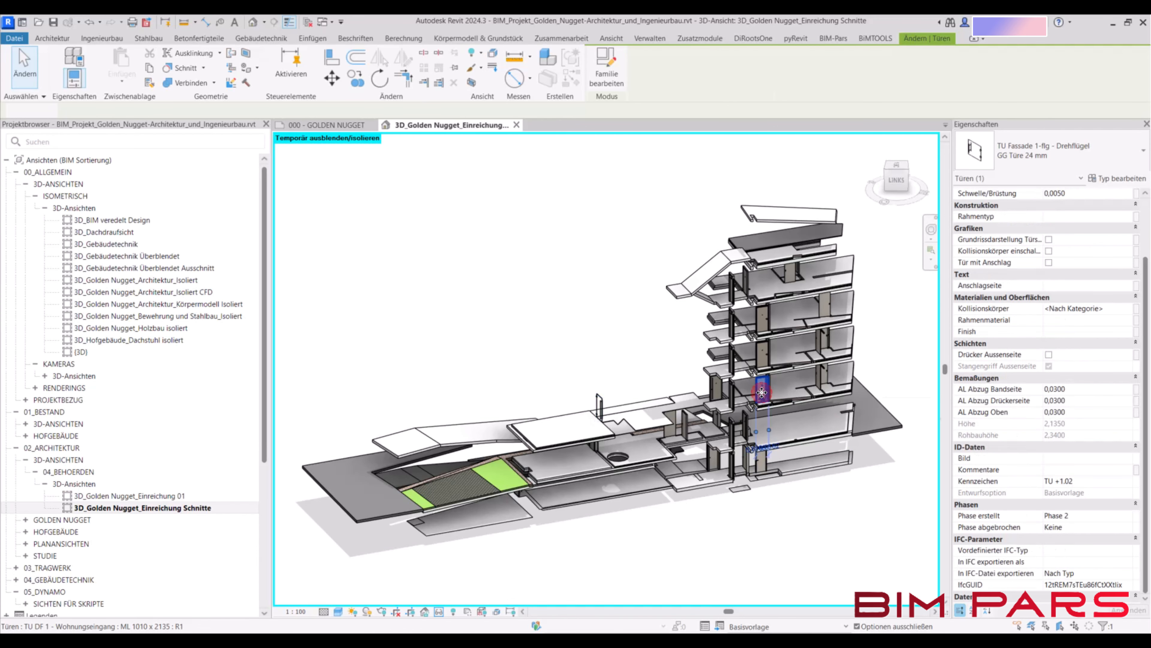
scroll(961, 587, "down", 3)
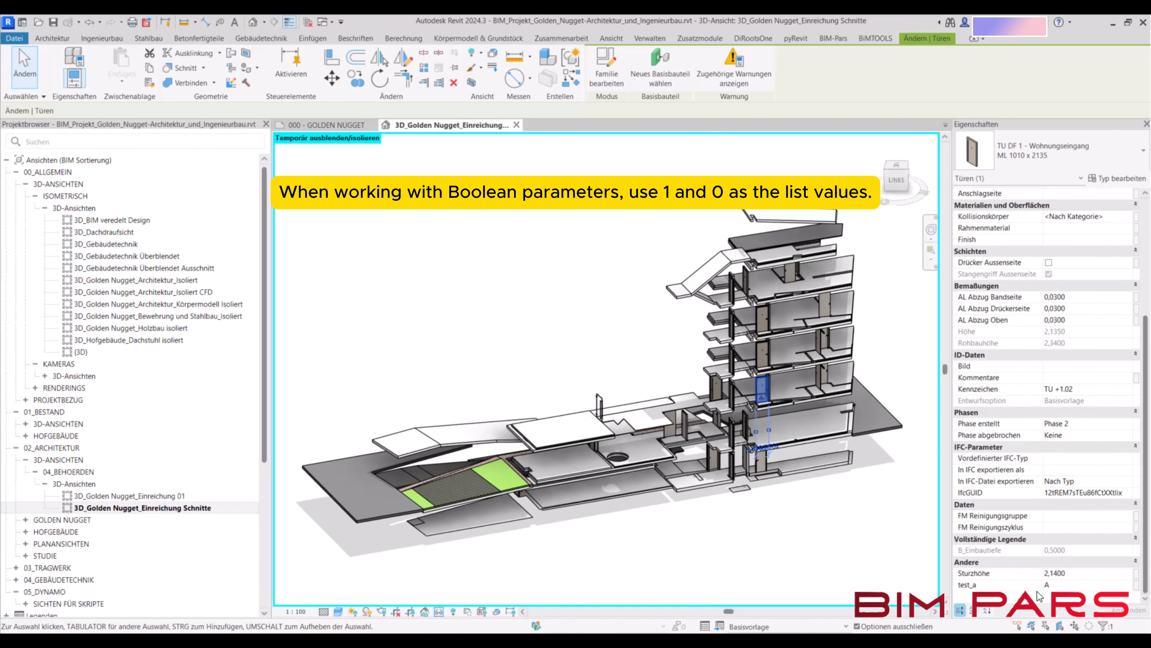
left_click(756, 352)
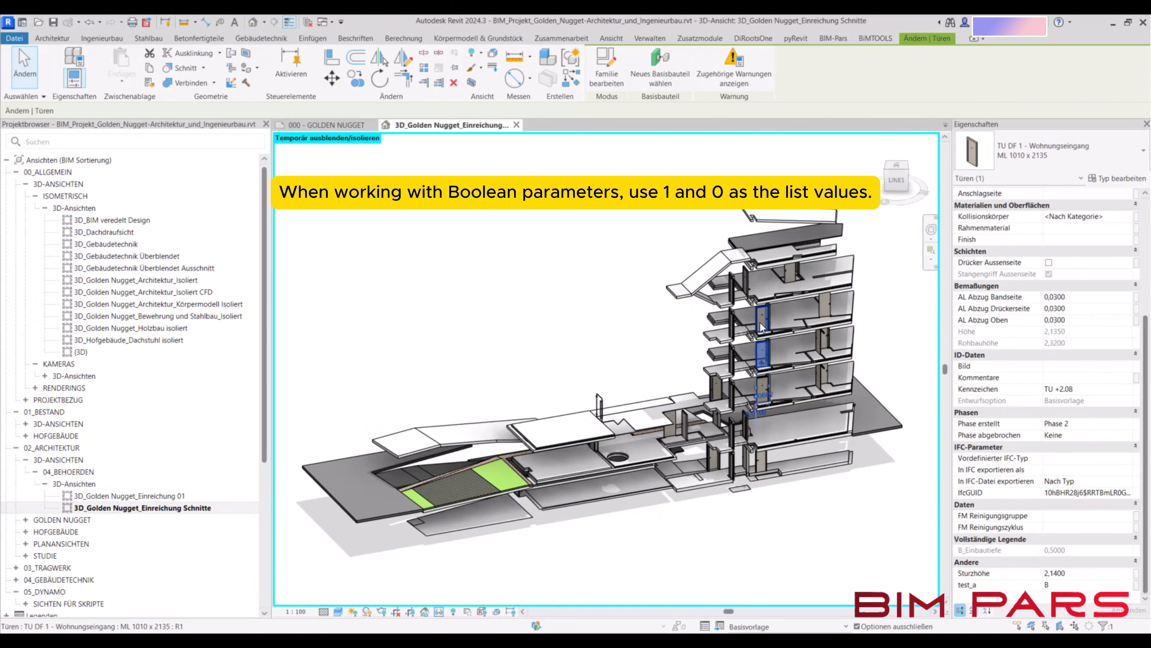
left_click(762, 323, "ctrl")
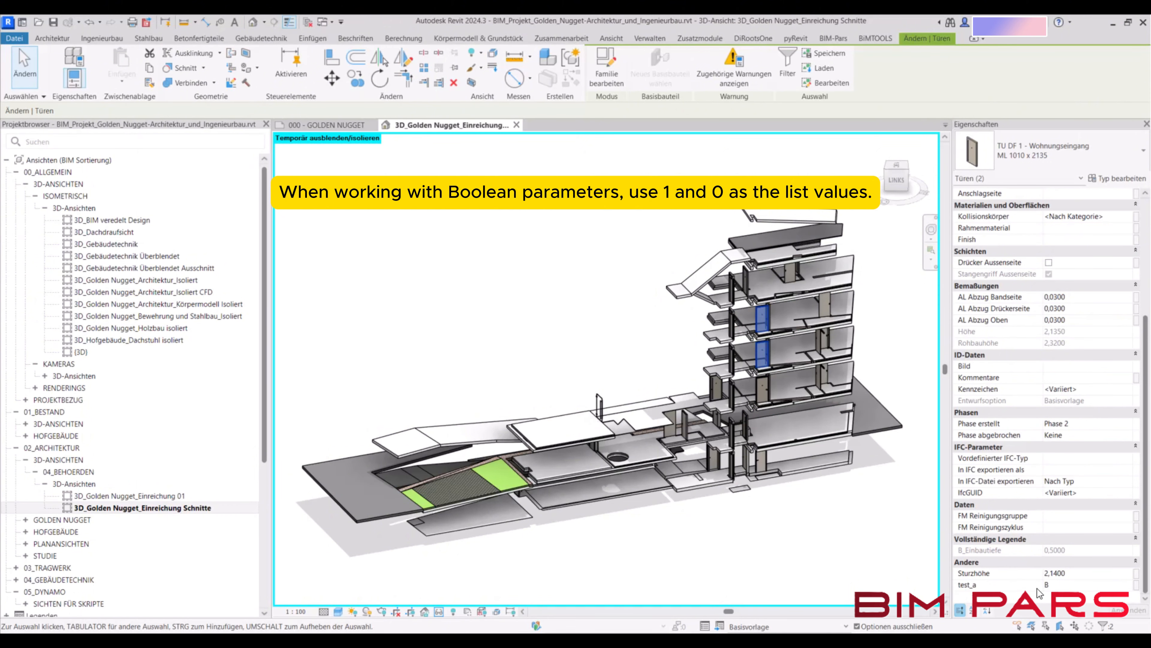
left_click(685, 429)
scroll(1105, 516, "down", 2)
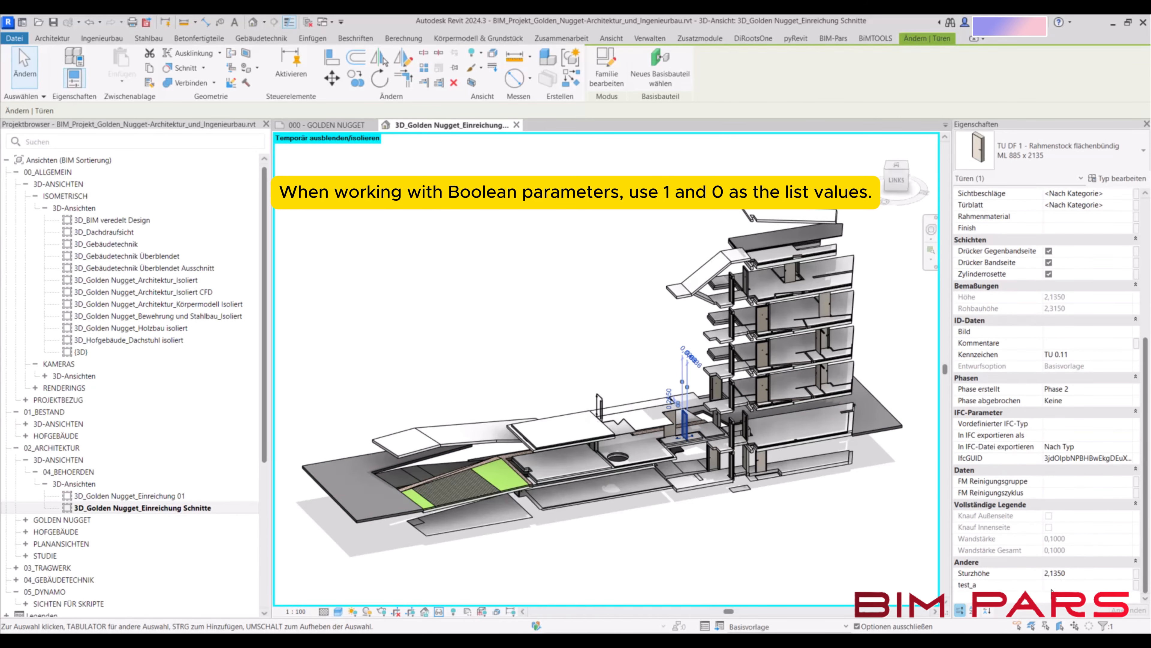
left_click(562, 253)
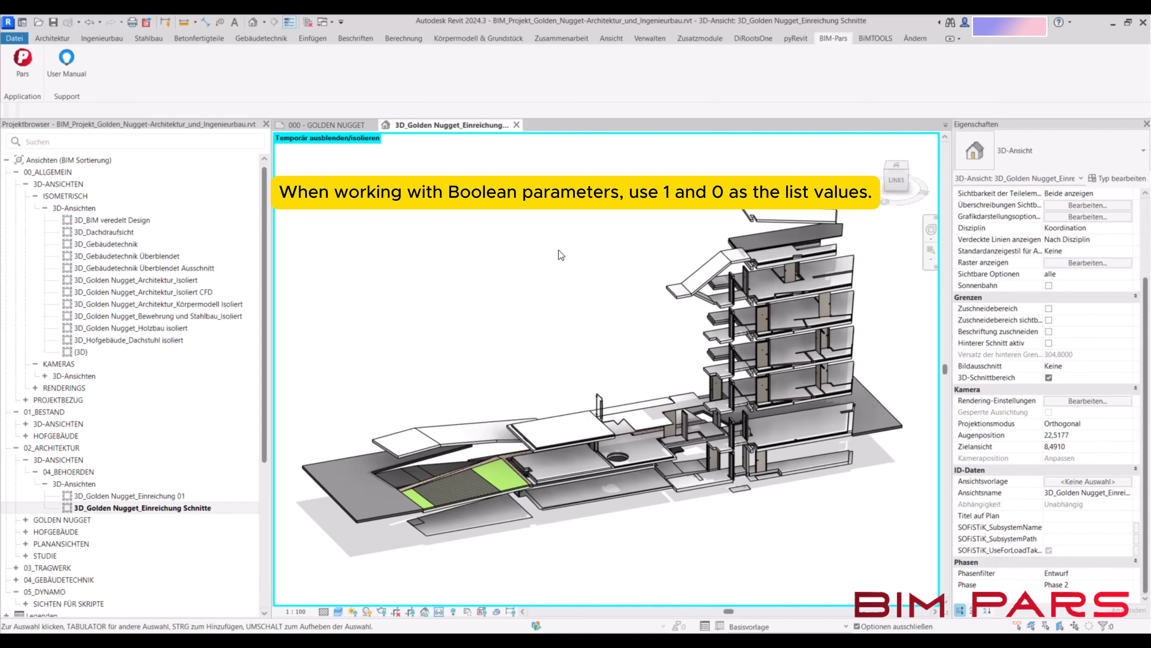